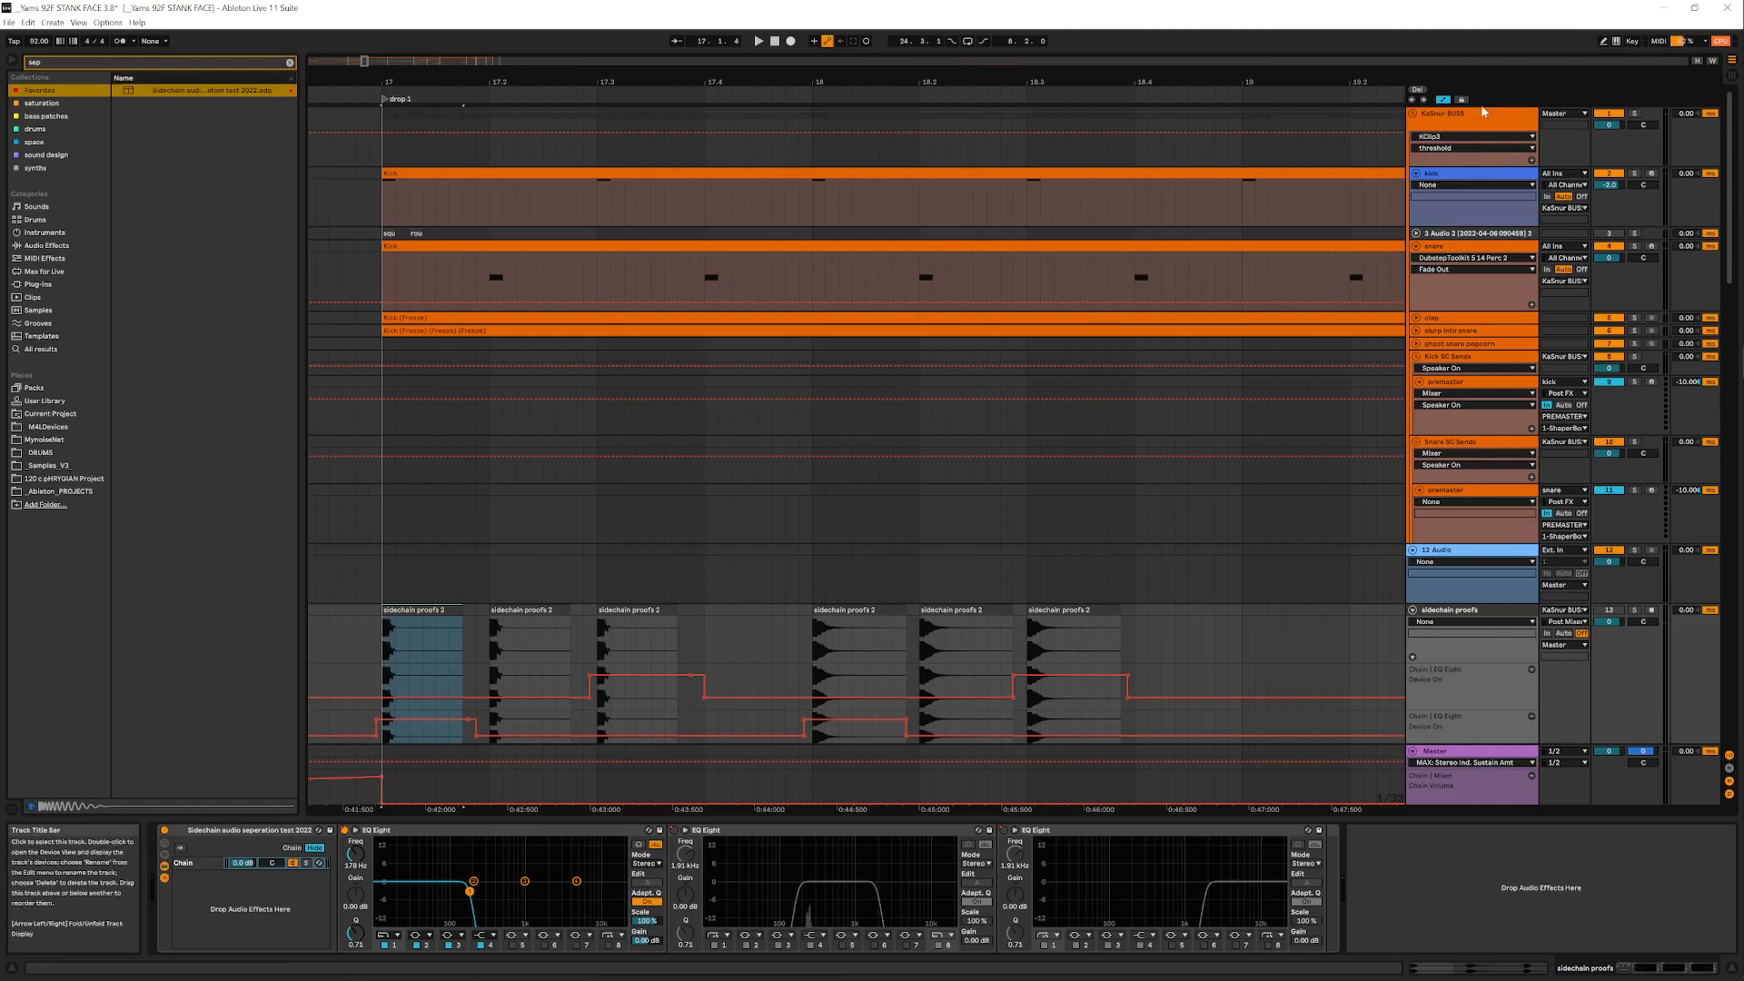
Play the drop from the start of the kick clip at bar 17
click(1452, 115)
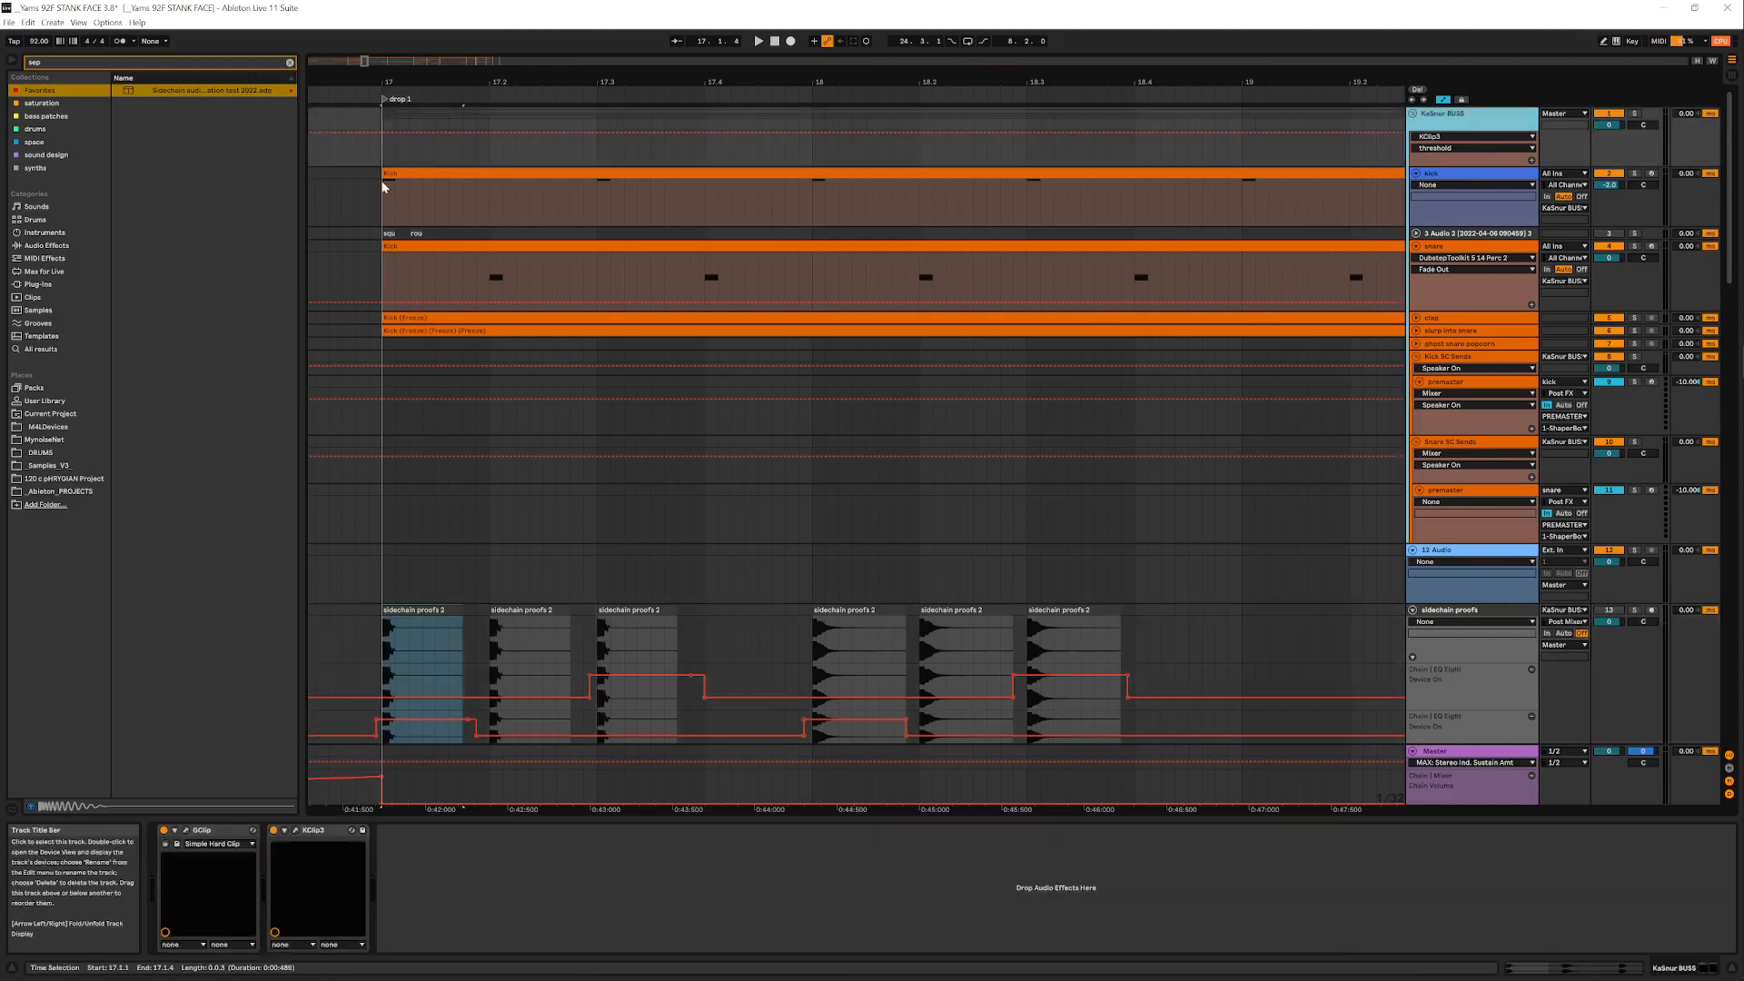
click(420, 172)
key(space)
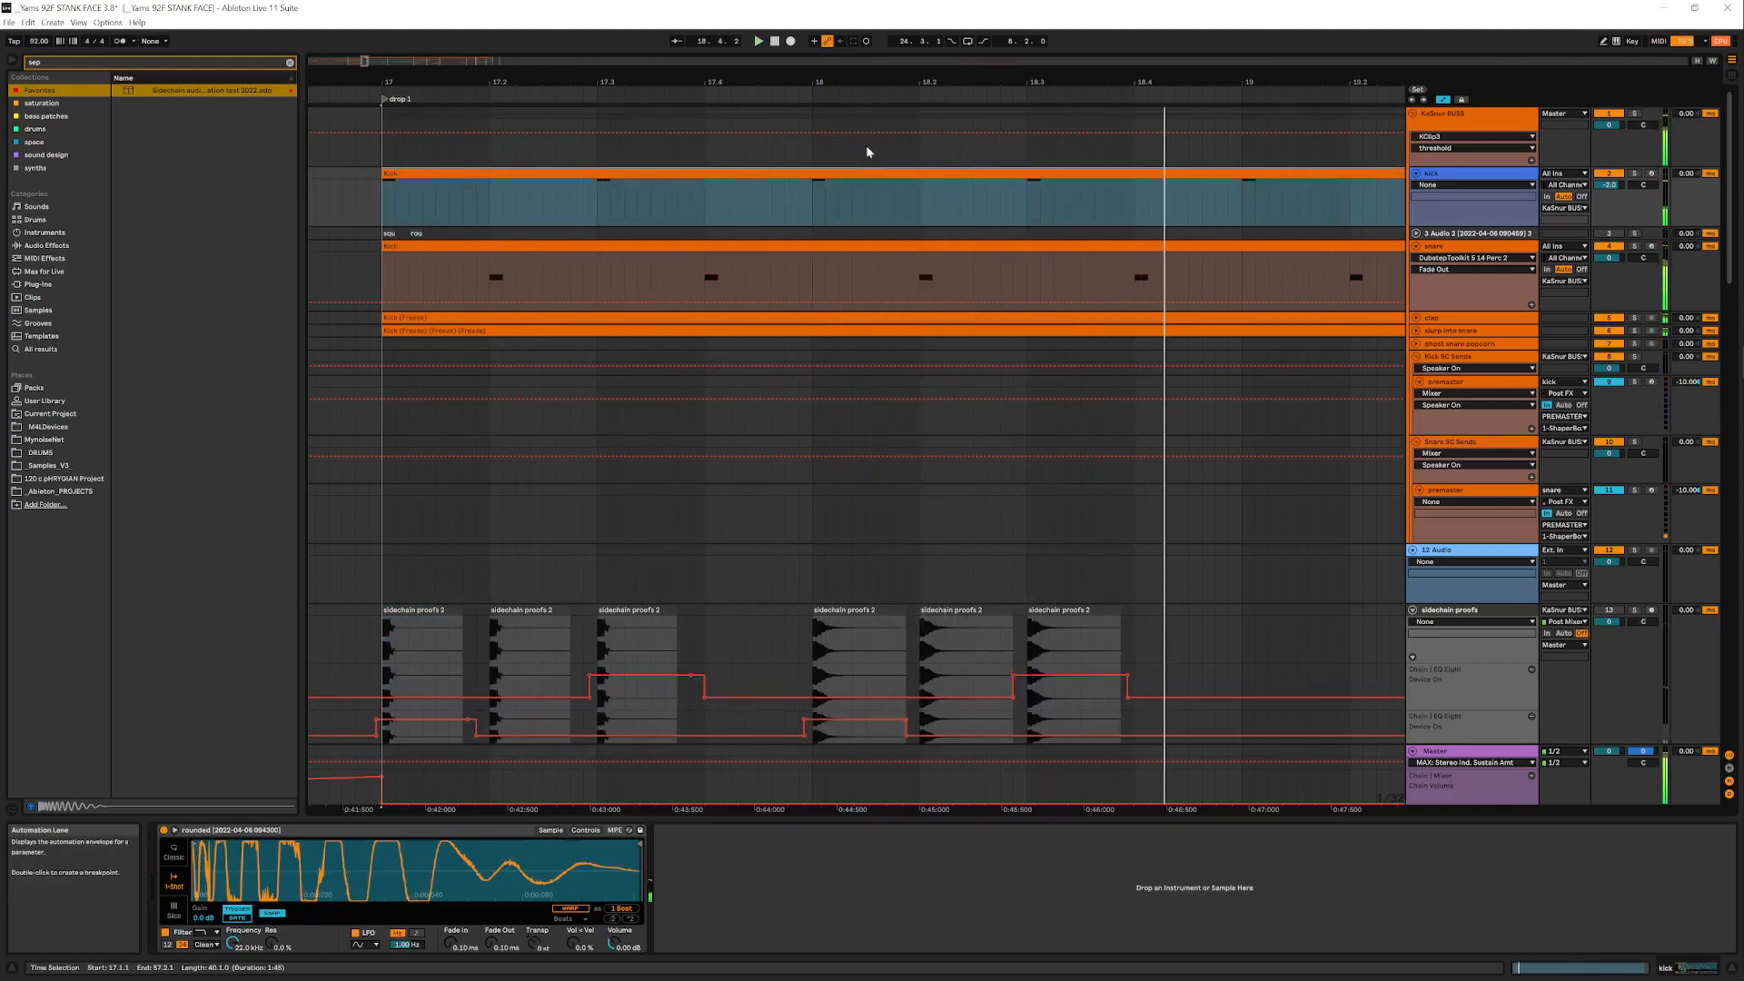
Look through the kick and snare tracks and the premaster tracks in their sidechain send groups
click(1439, 184)
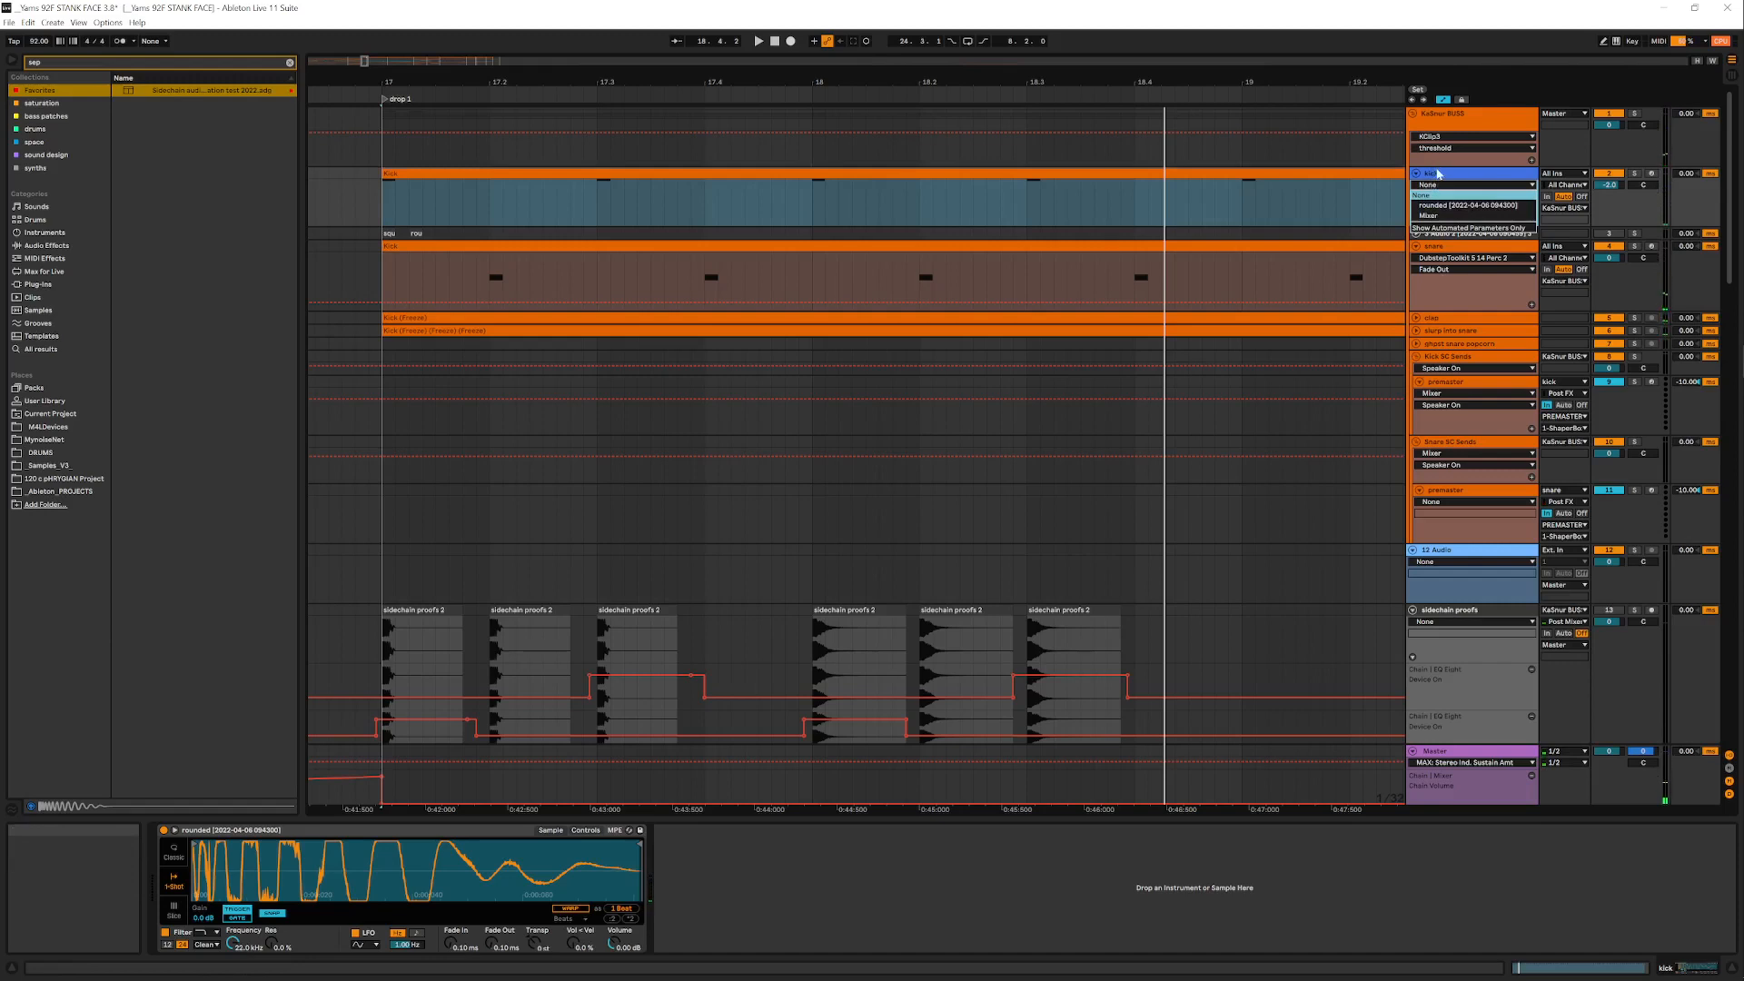
click(1438, 172)
click(1486, 248)
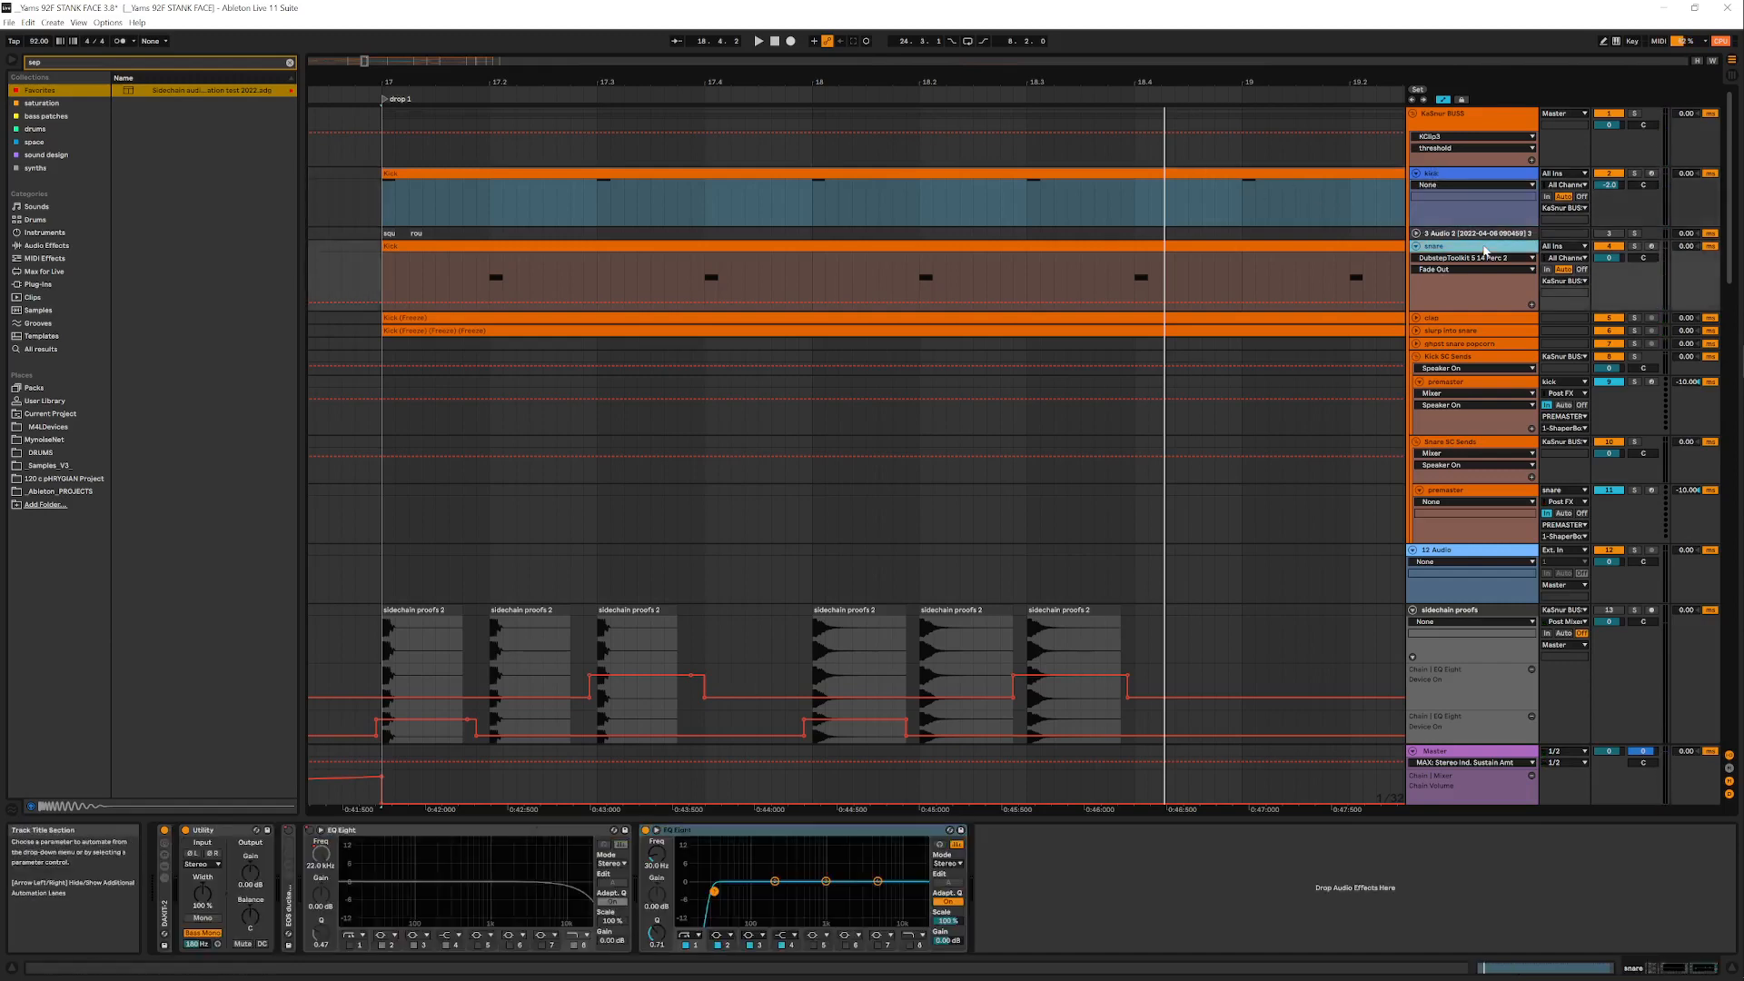
click(1460, 384)
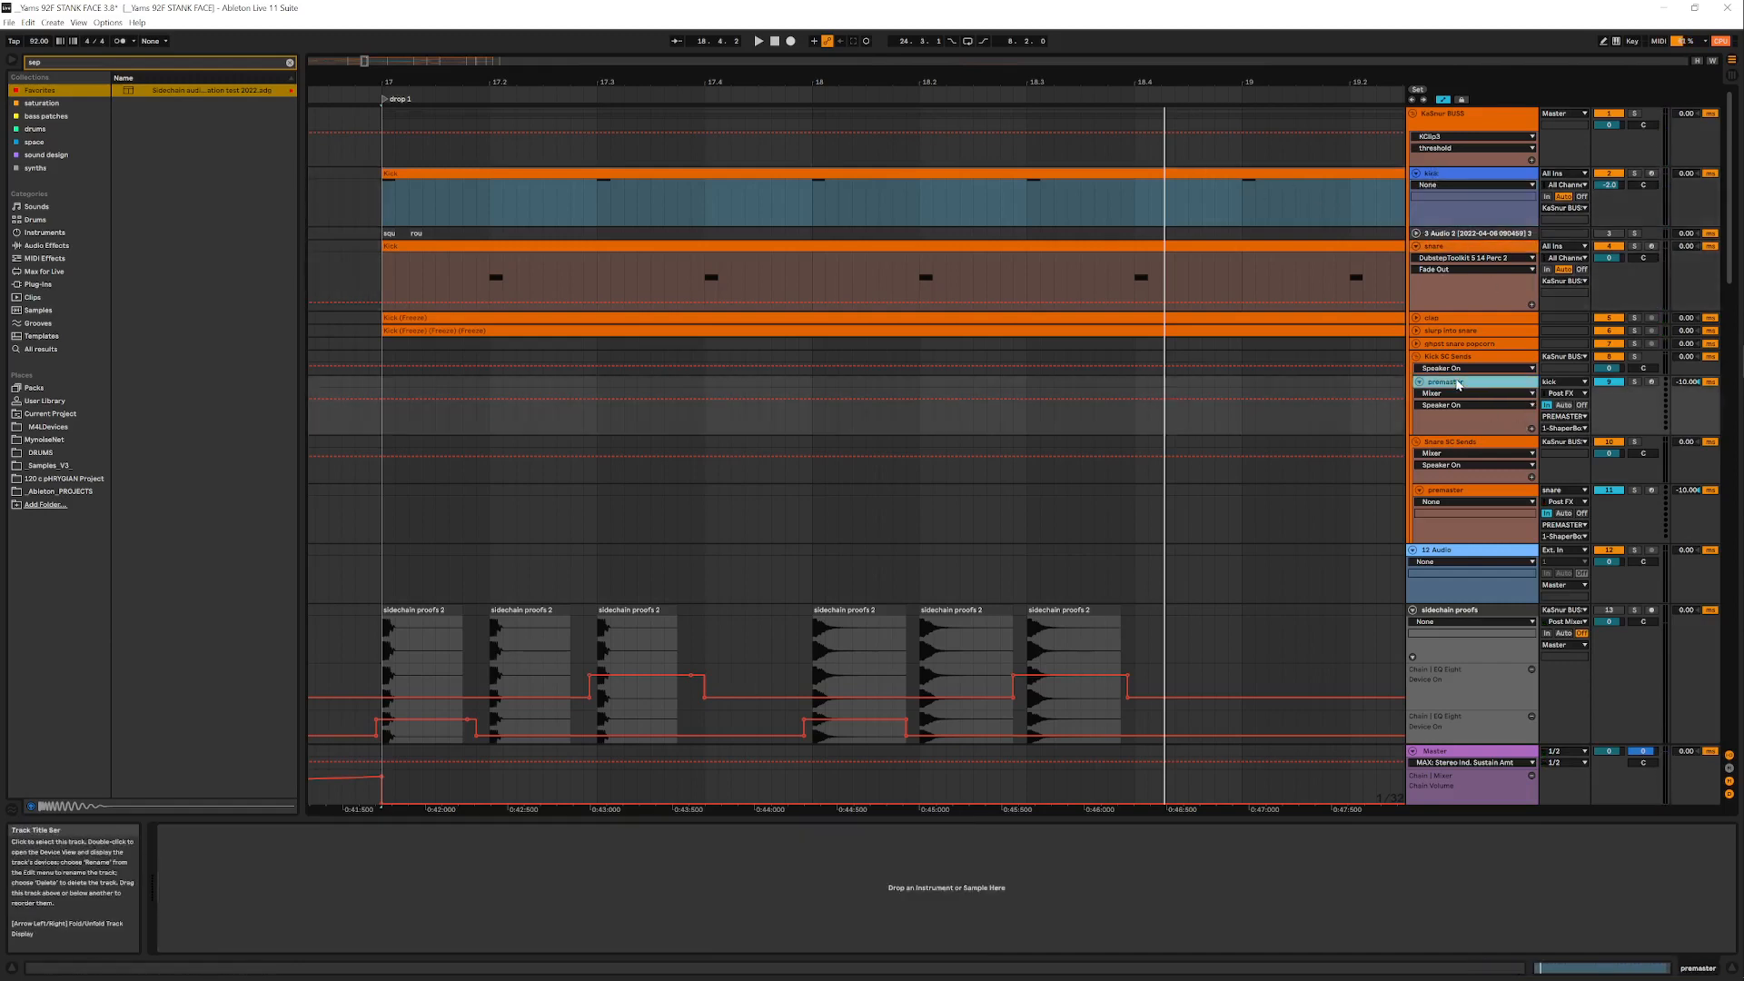
click(1476, 493)
click(1464, 389)
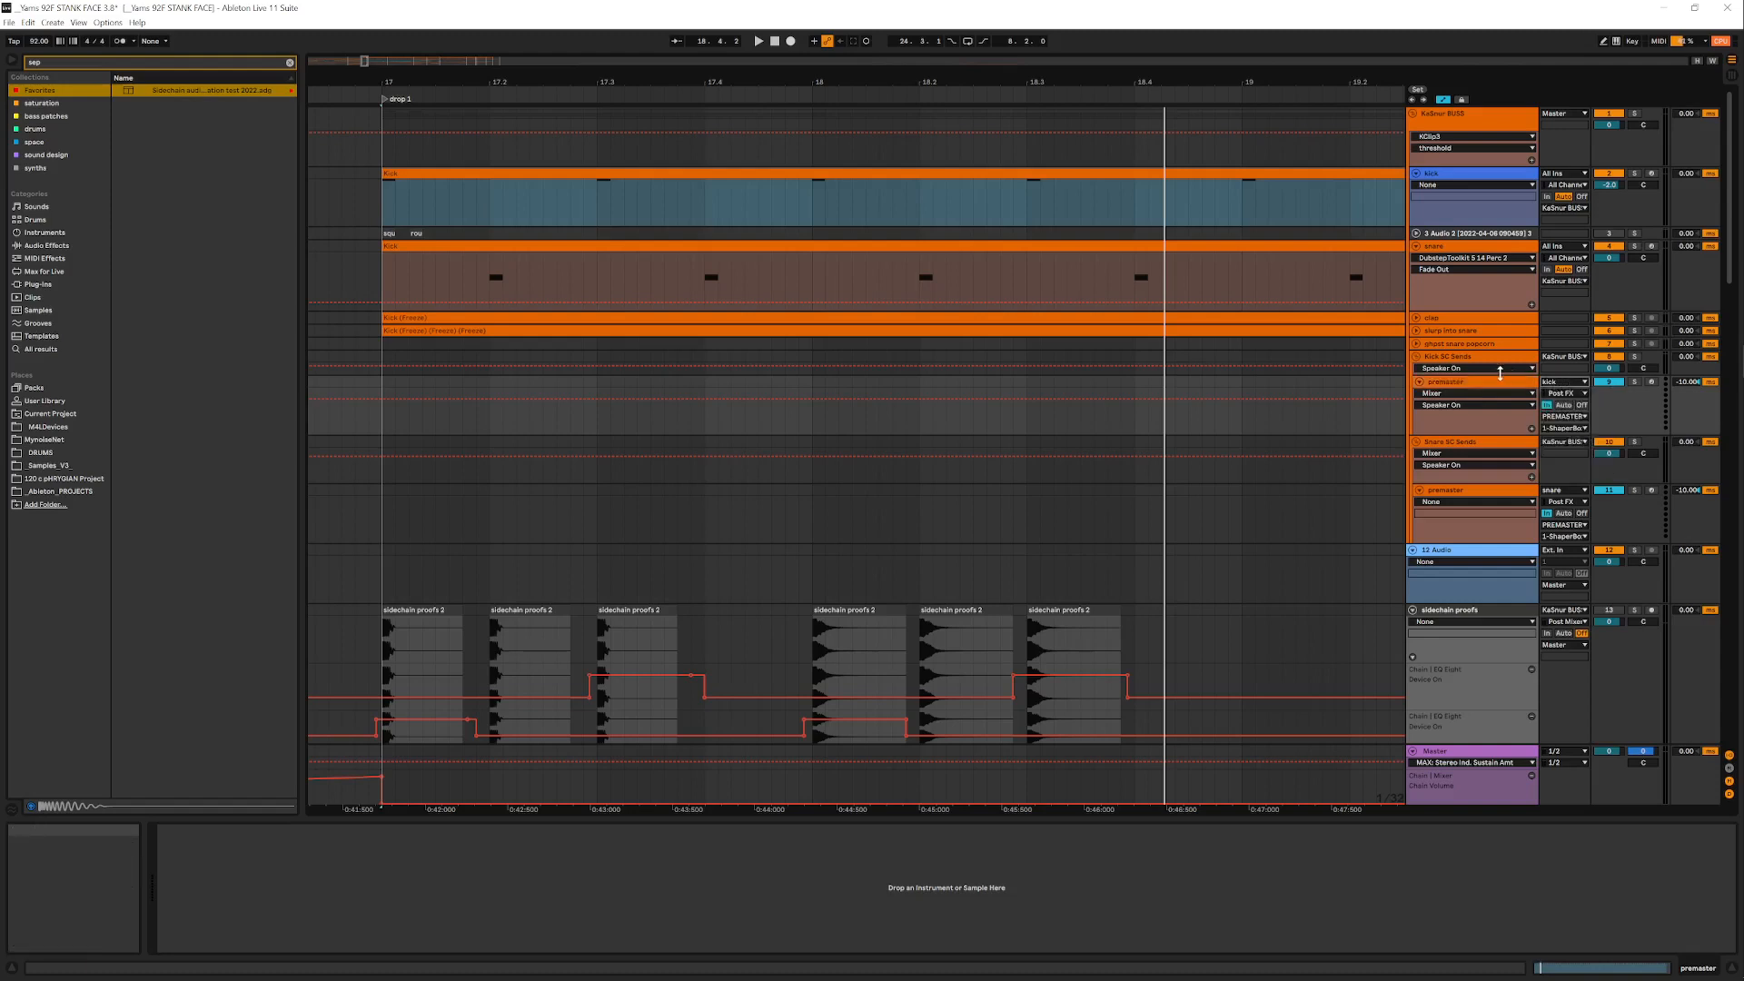
Set the kick premaster track's input to Pre FX and route its output to the first ShaperBox on PREMASTER SC
click(1560, 394)
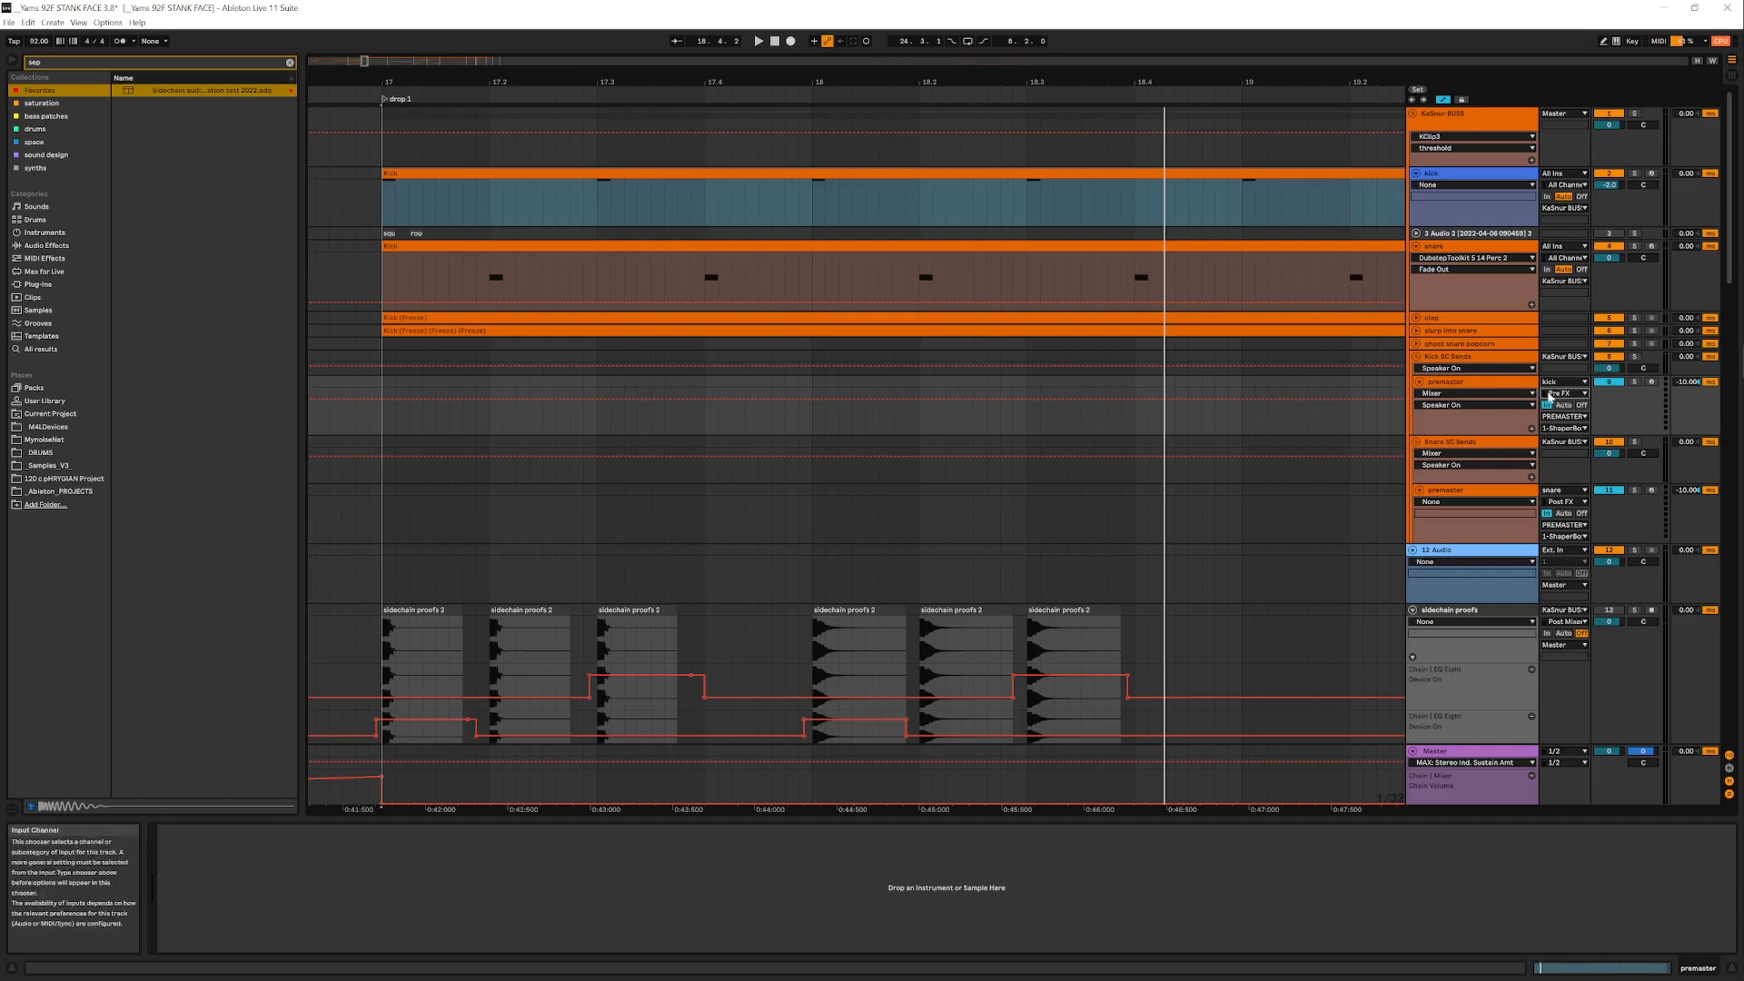
click(1565, 416)
click(1605, 632)
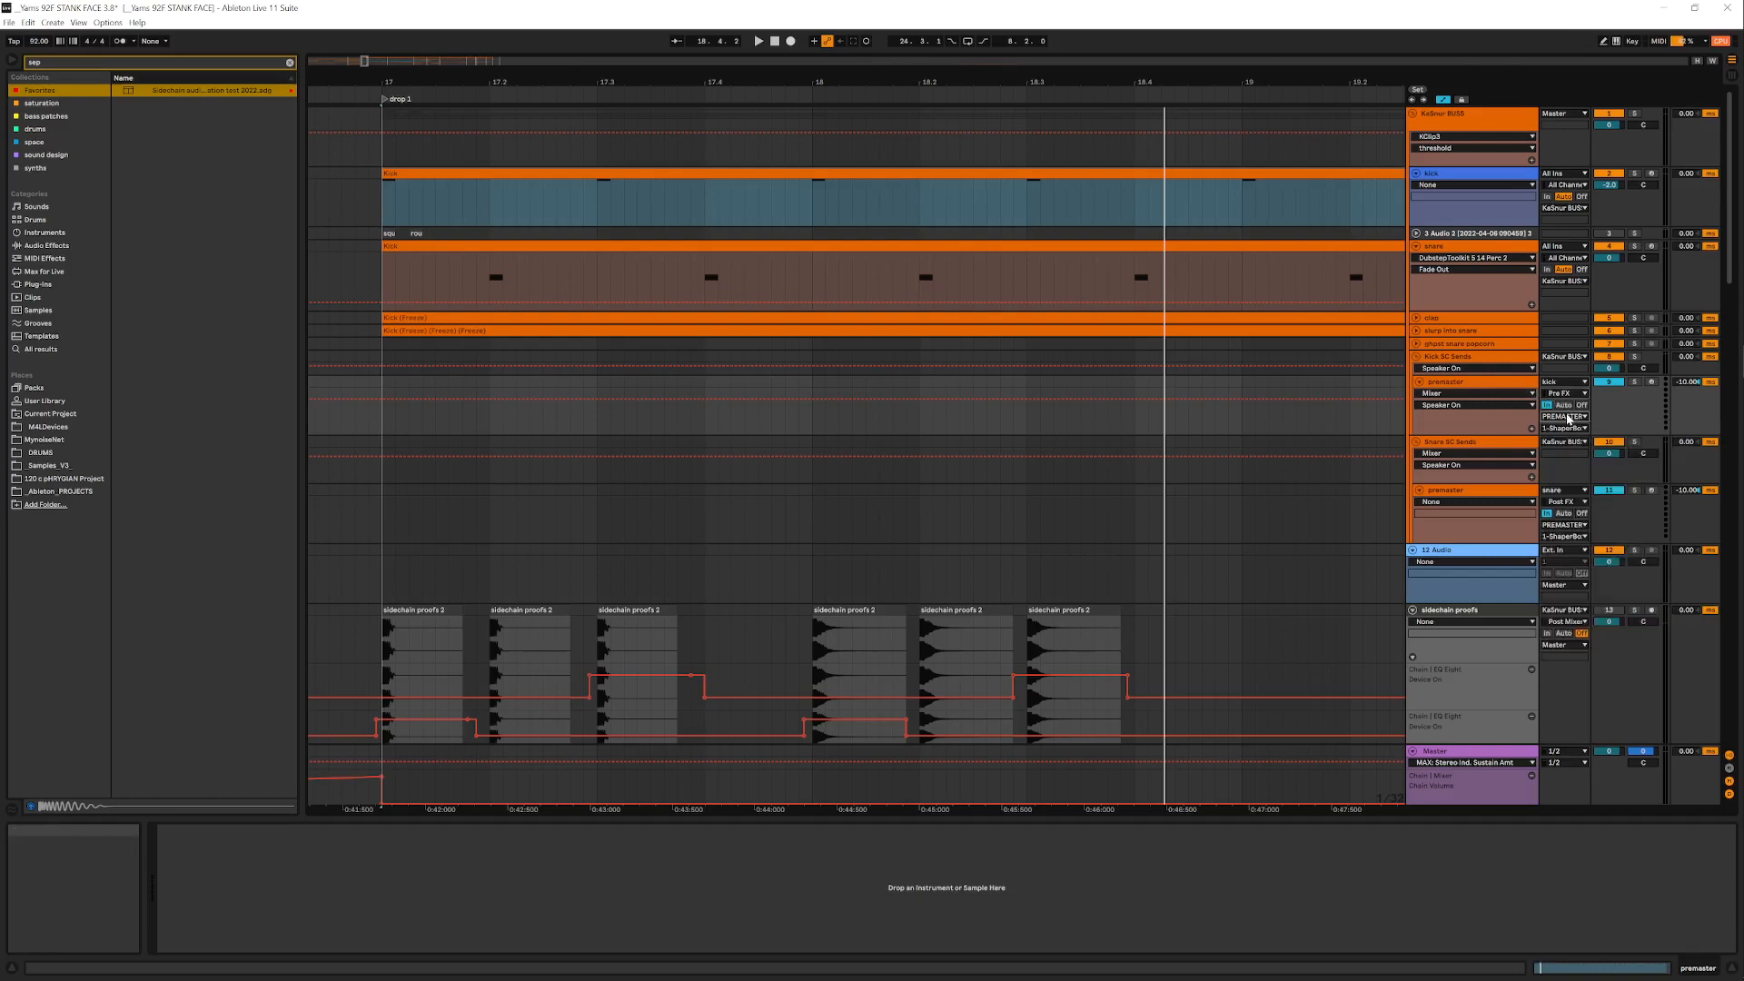
click(1564, 428)
click(1578, 441)
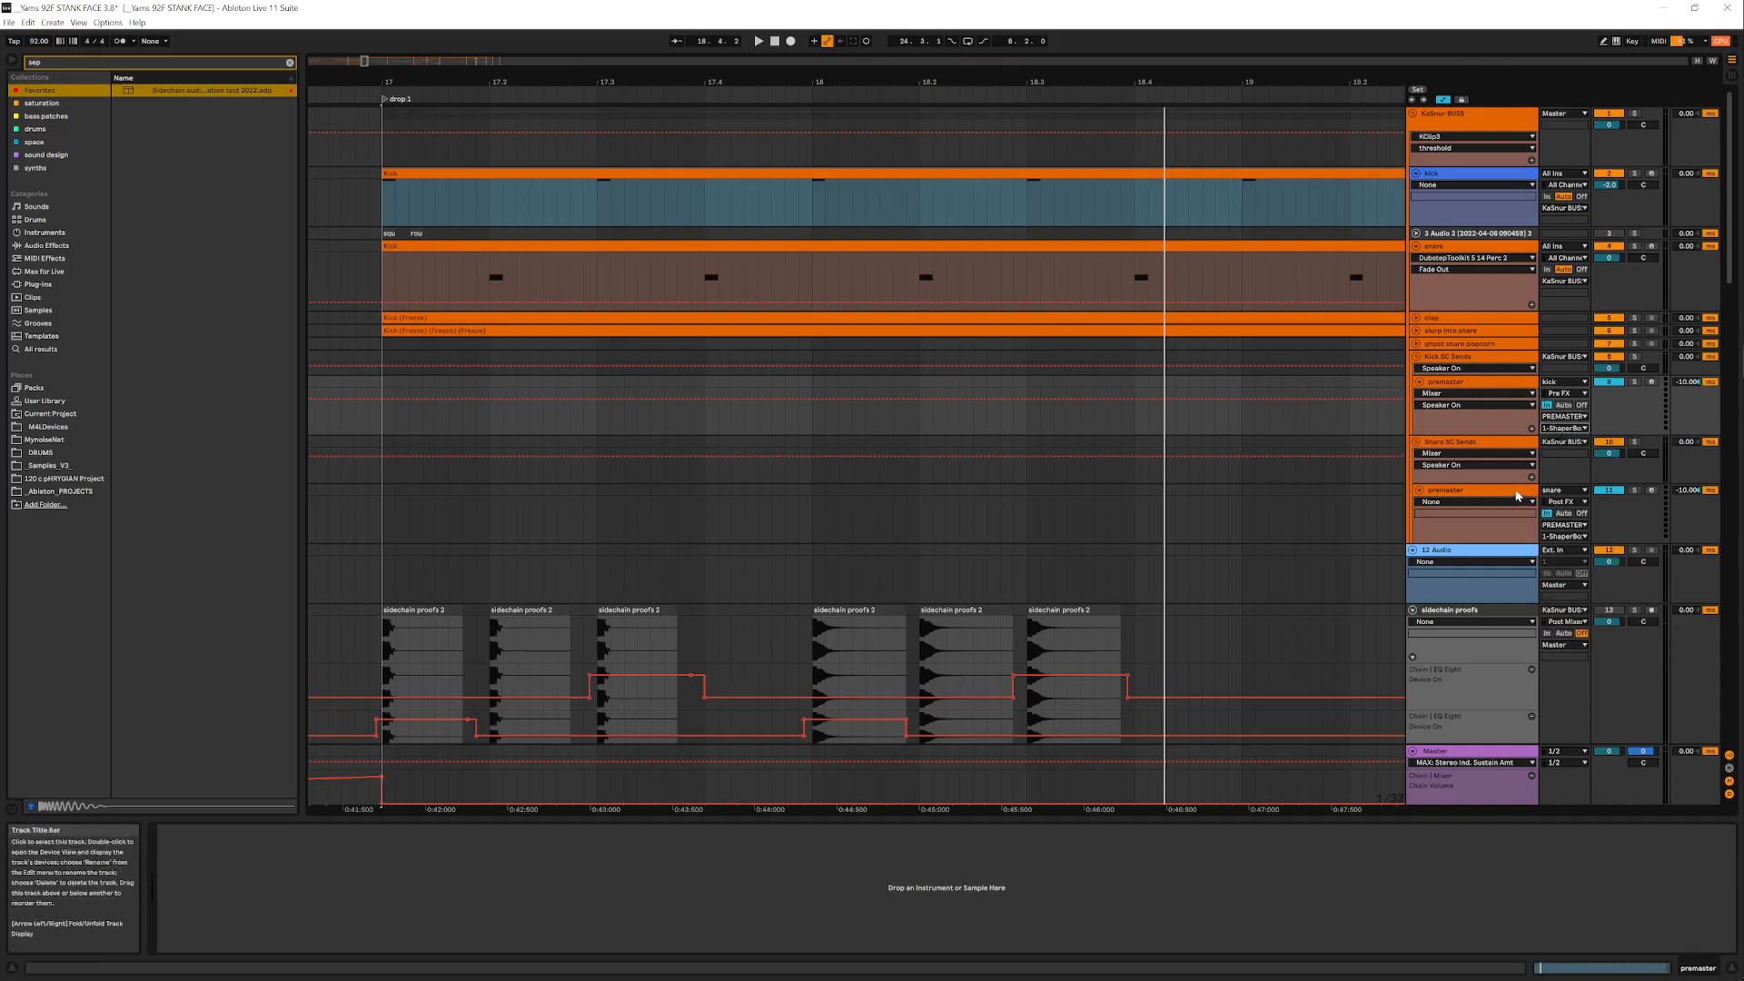
Set the snare premaster track to take snare Pre FX and send it to the first ShaperBox on PREMASTER SC
click(1563, 490)
click(1563, 493)
click(1569, 501)
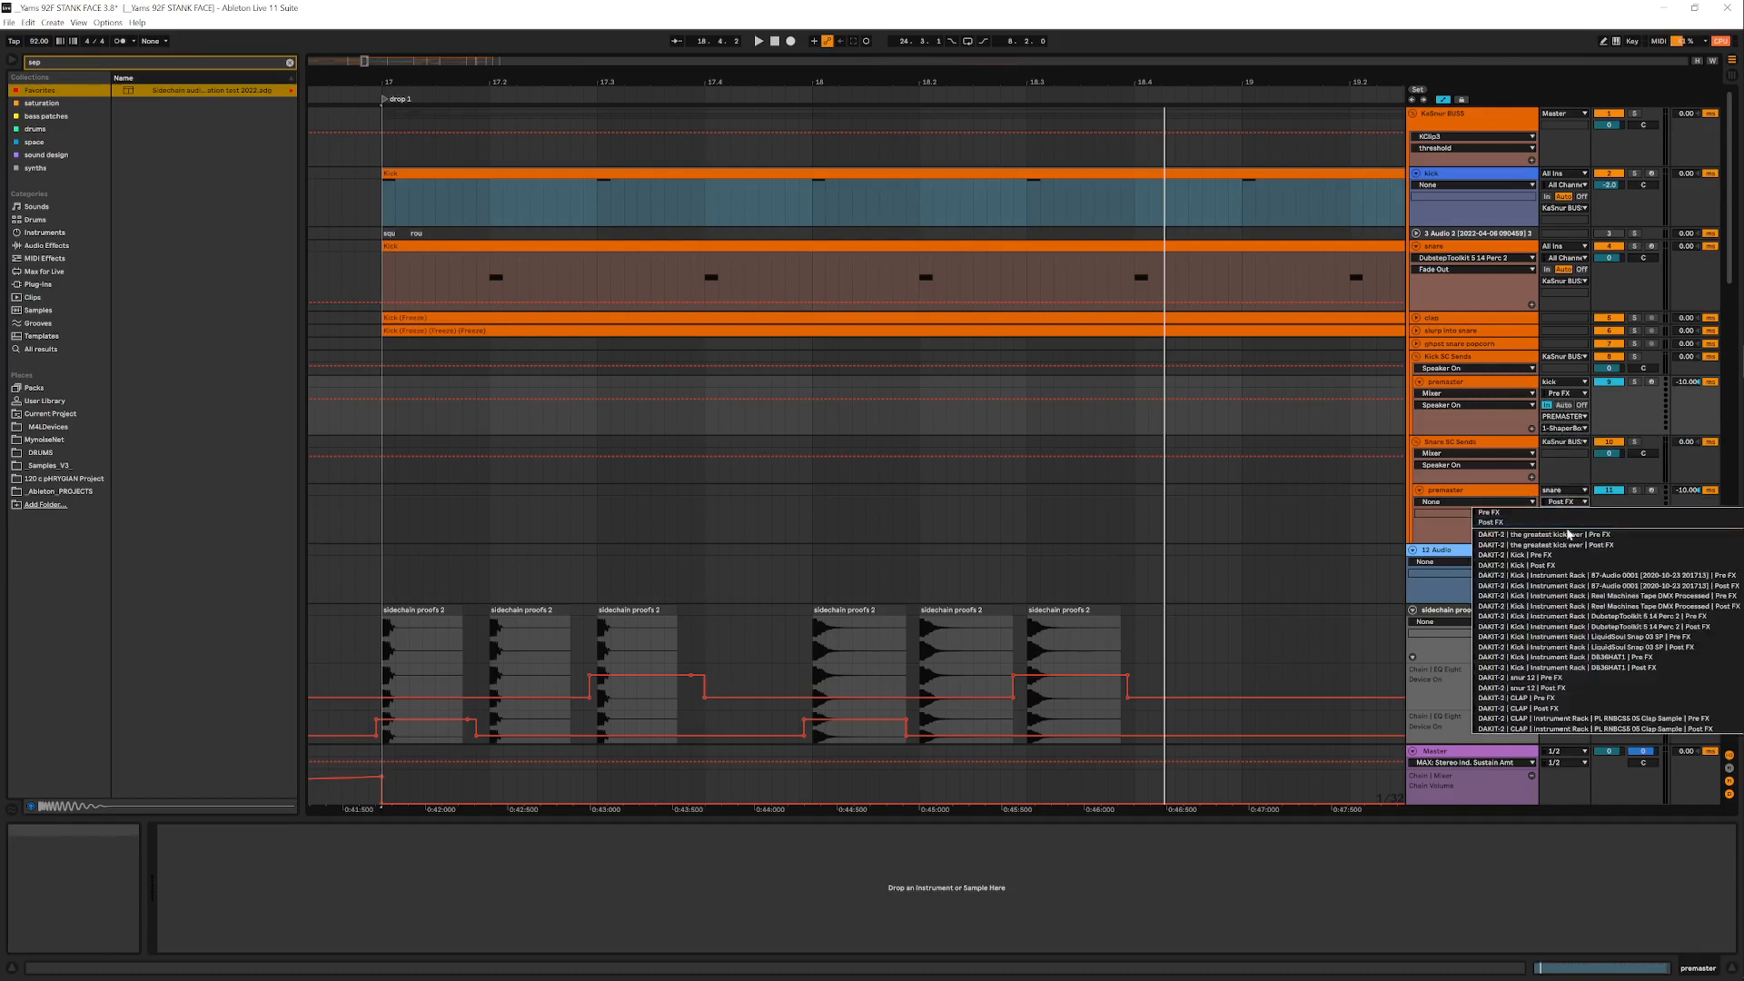
click(1558, 518)
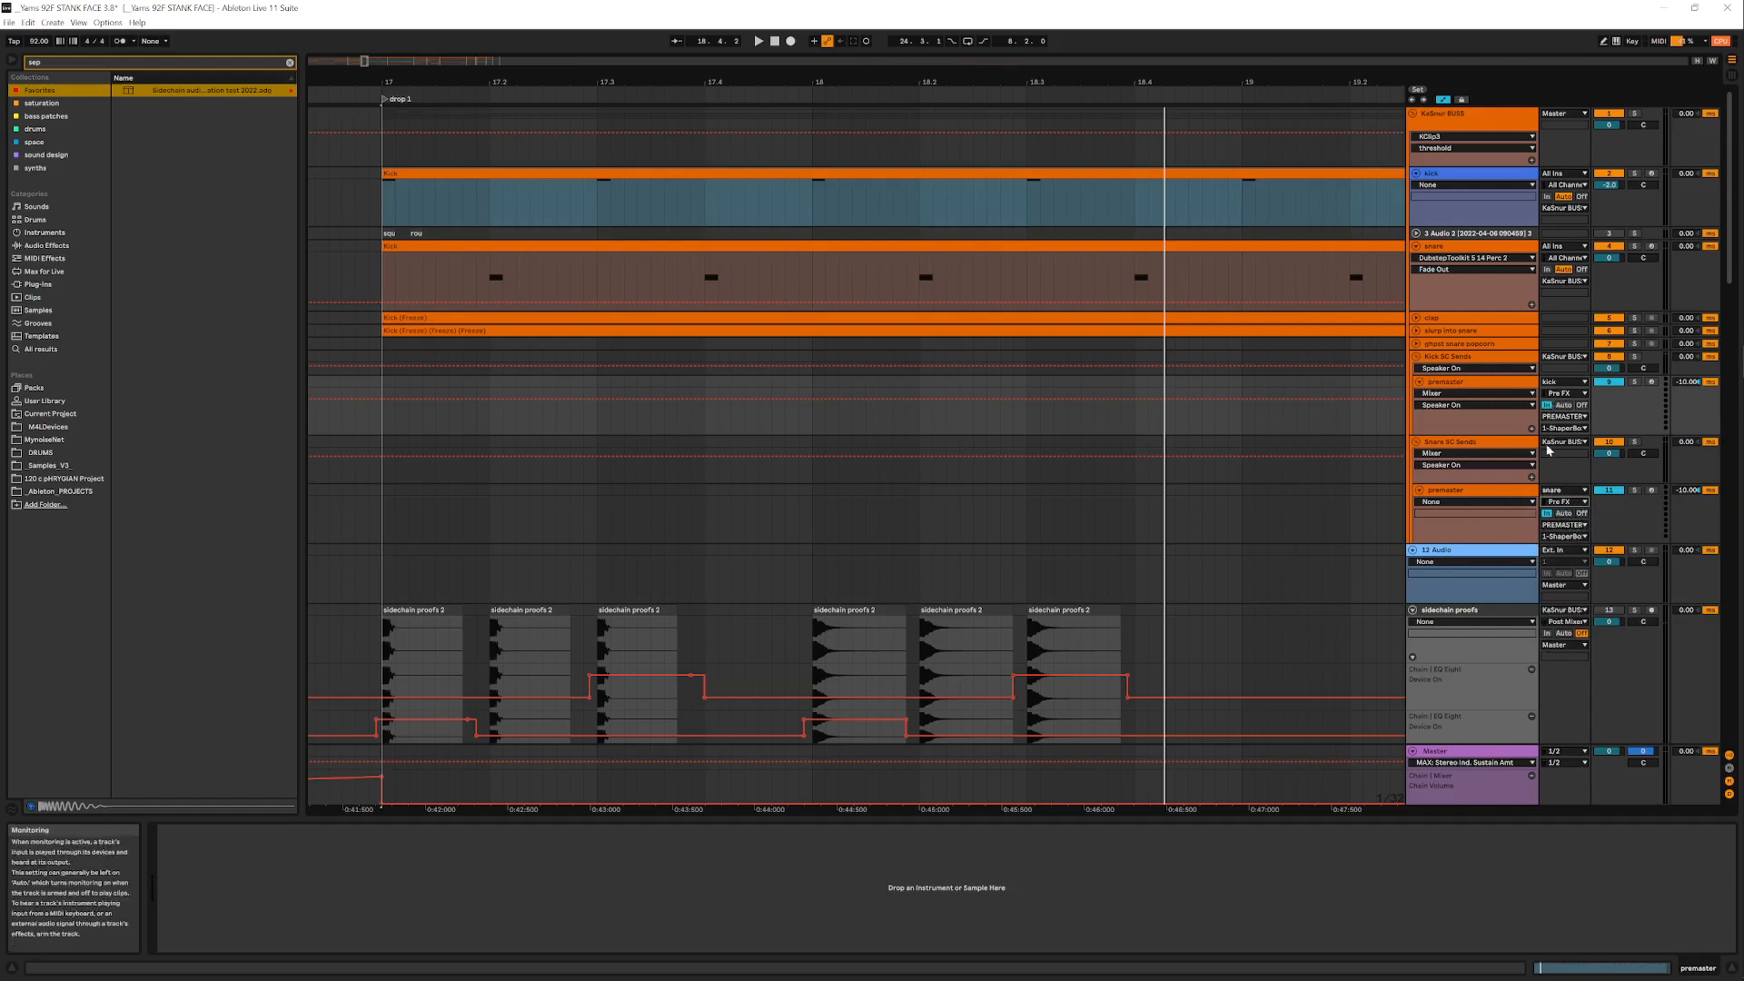
click(1564, 525)
click(1571, 552)
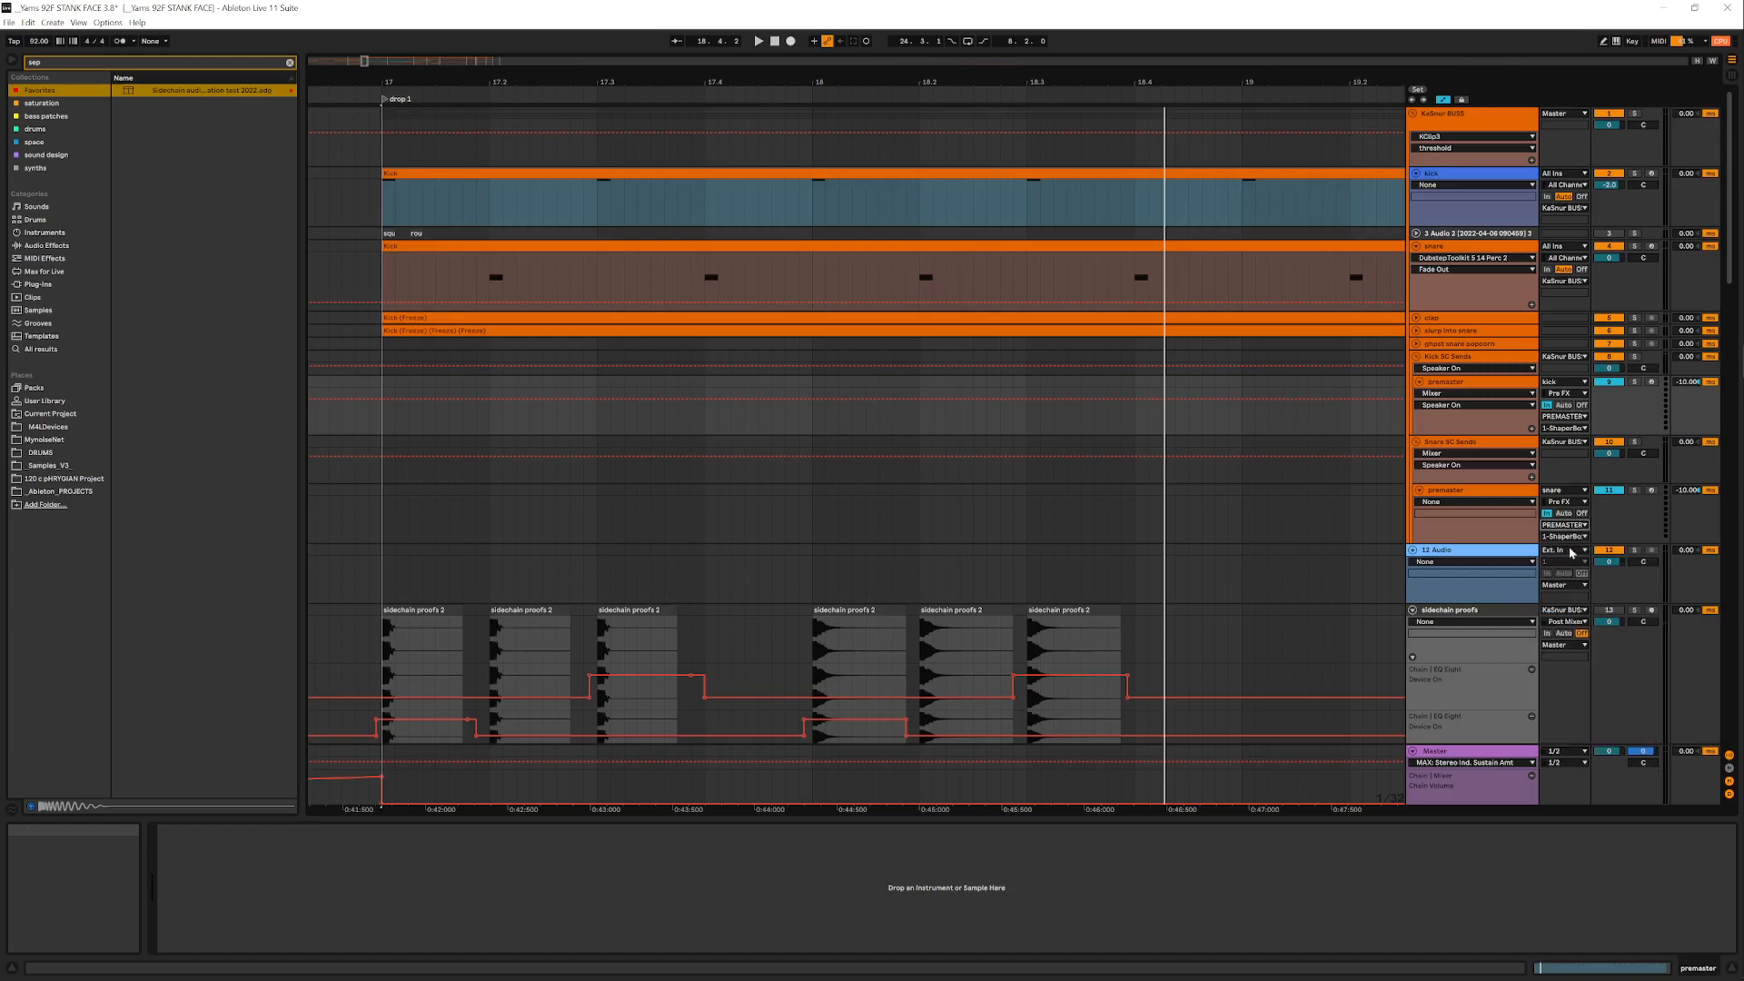
click(1564, 537)
click(1572, 557)
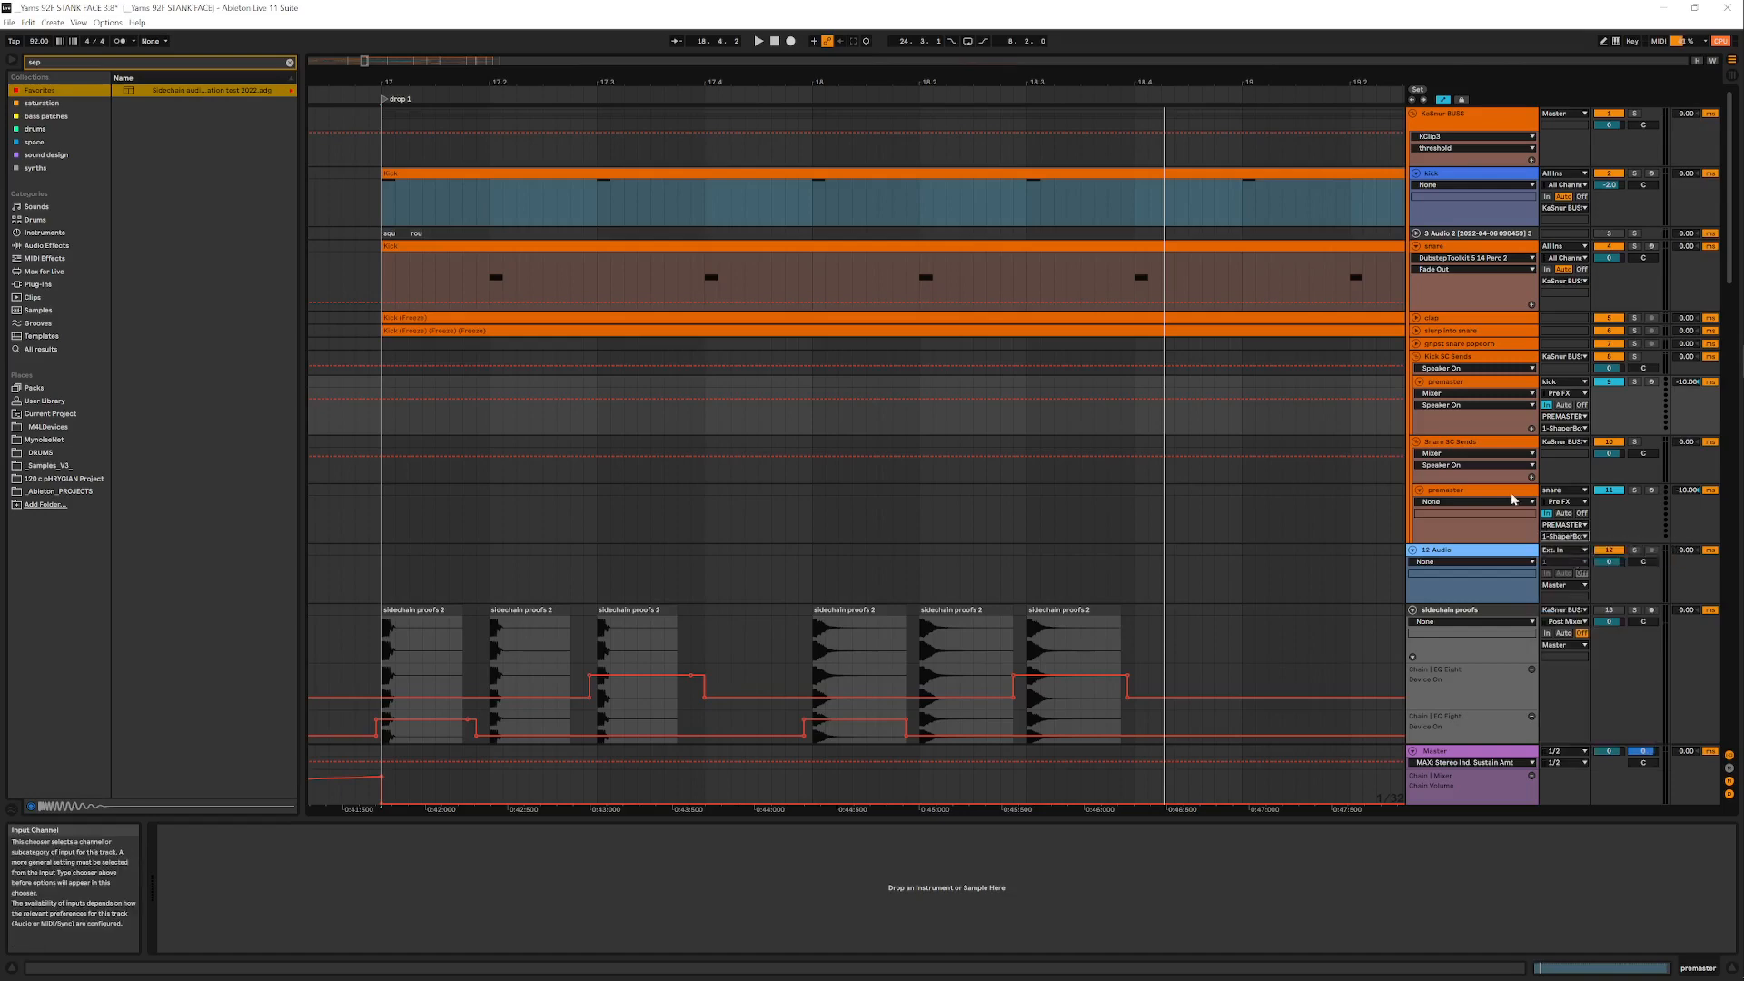
Open both ShaperBox 2 plug-ins of the PREMASTER SC track and arrange their windows side by side
scroll(1545, 503, down, 10)
scroll(1526, 591, down, 1)
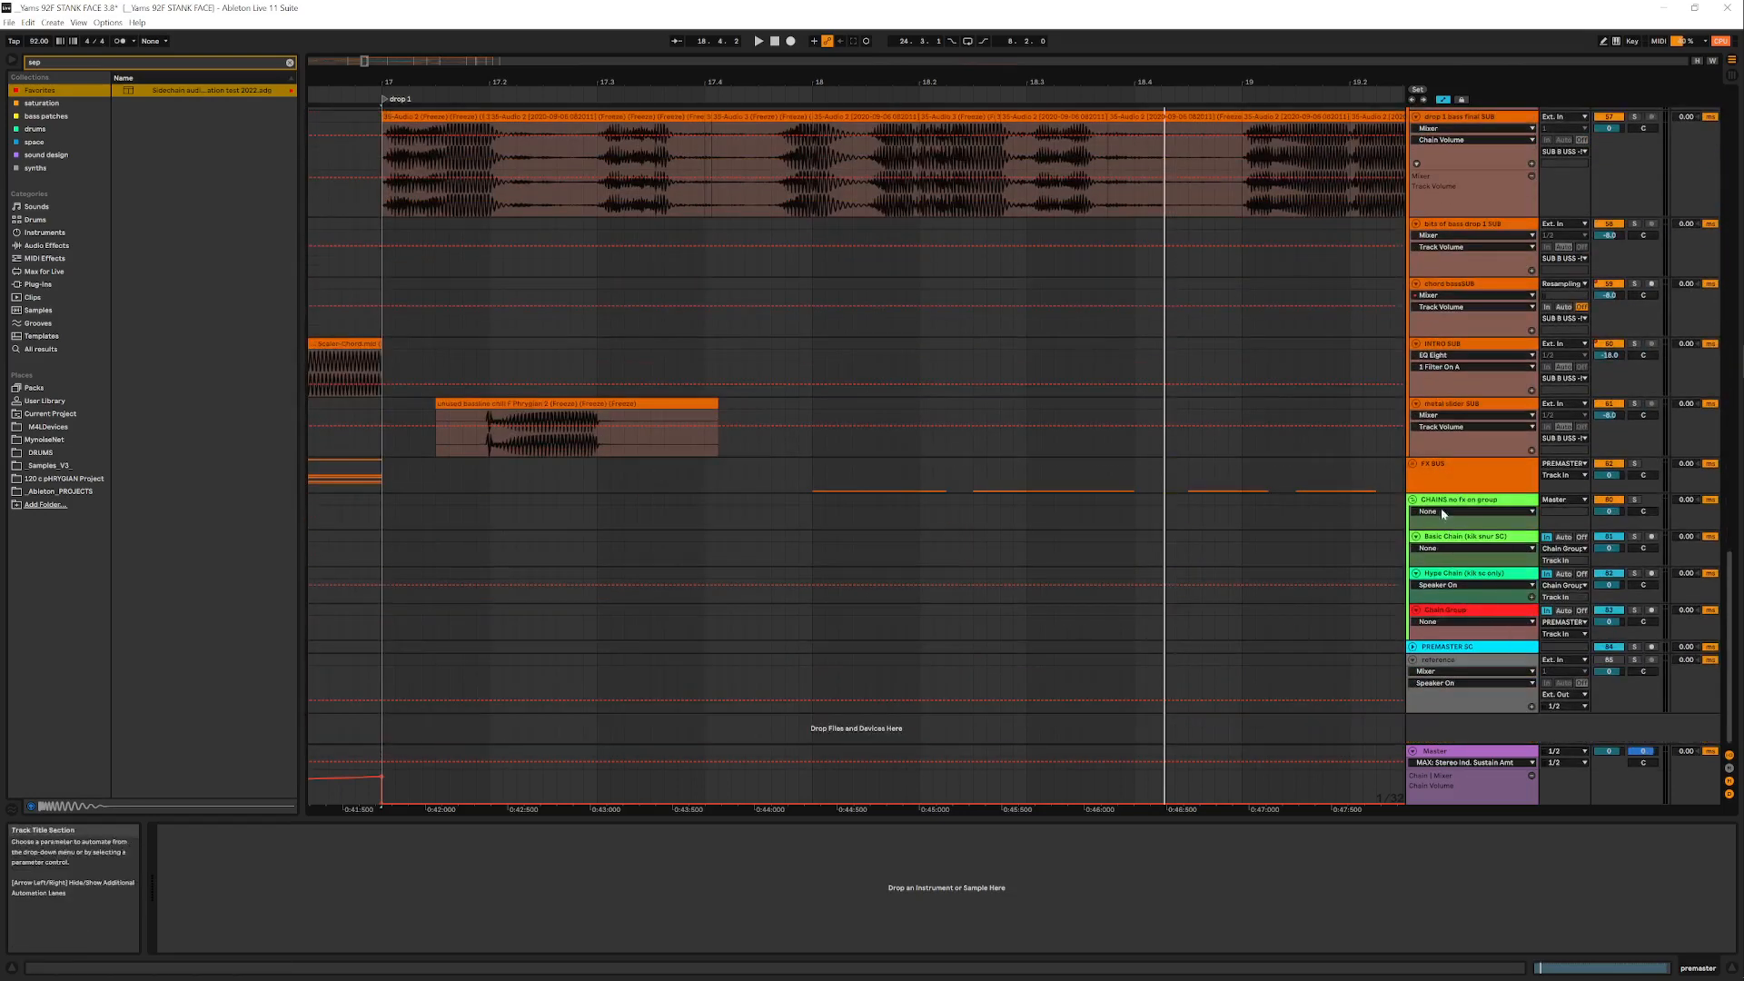
click(1463, 652)
scroll(817, 663, up, 12)
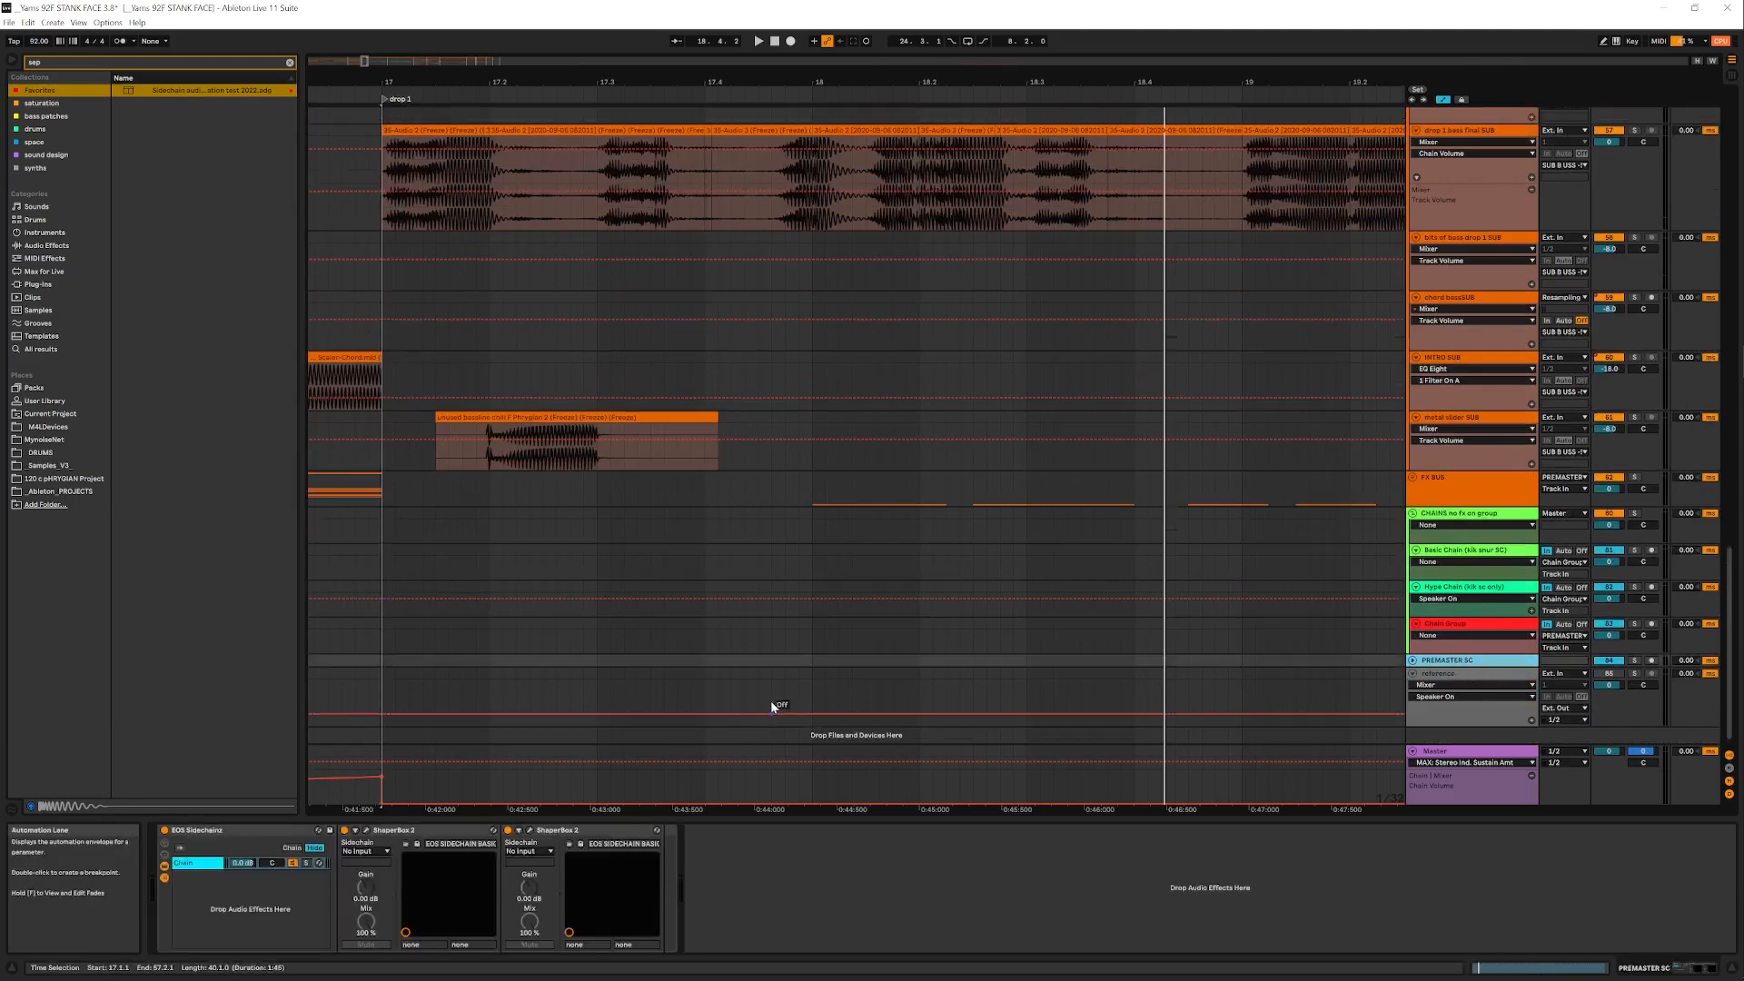
scroll(928, 579, up, 15)
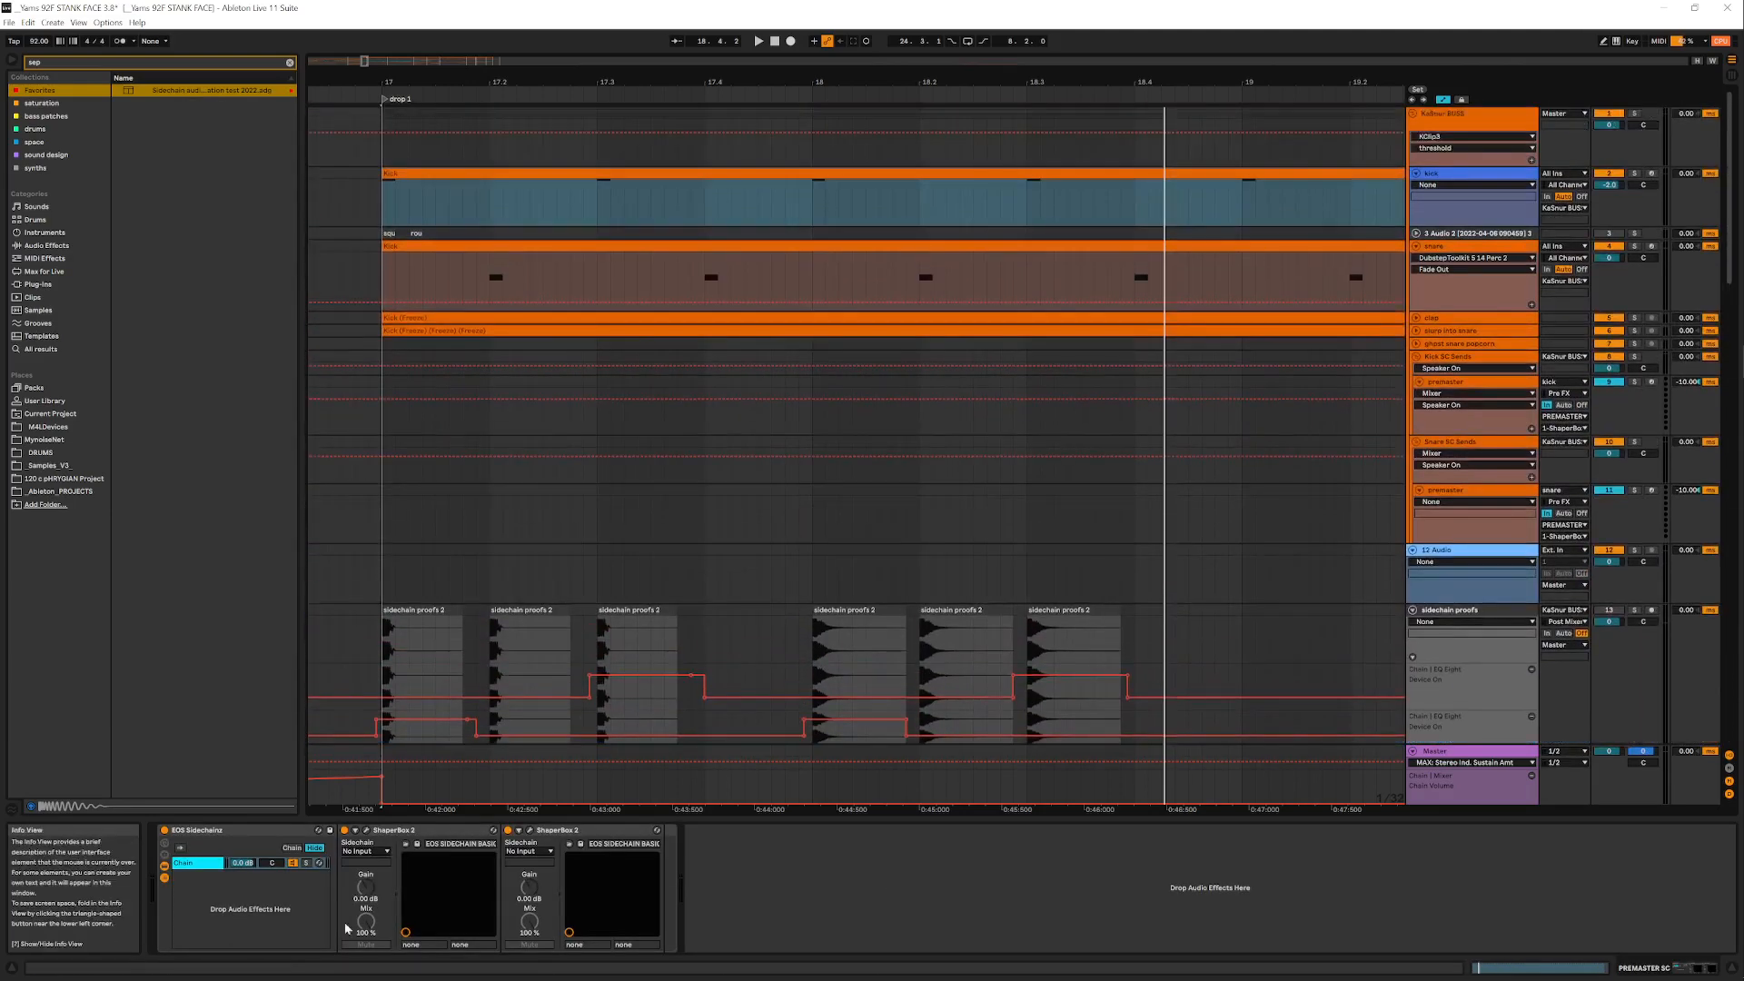
click(367, 830)
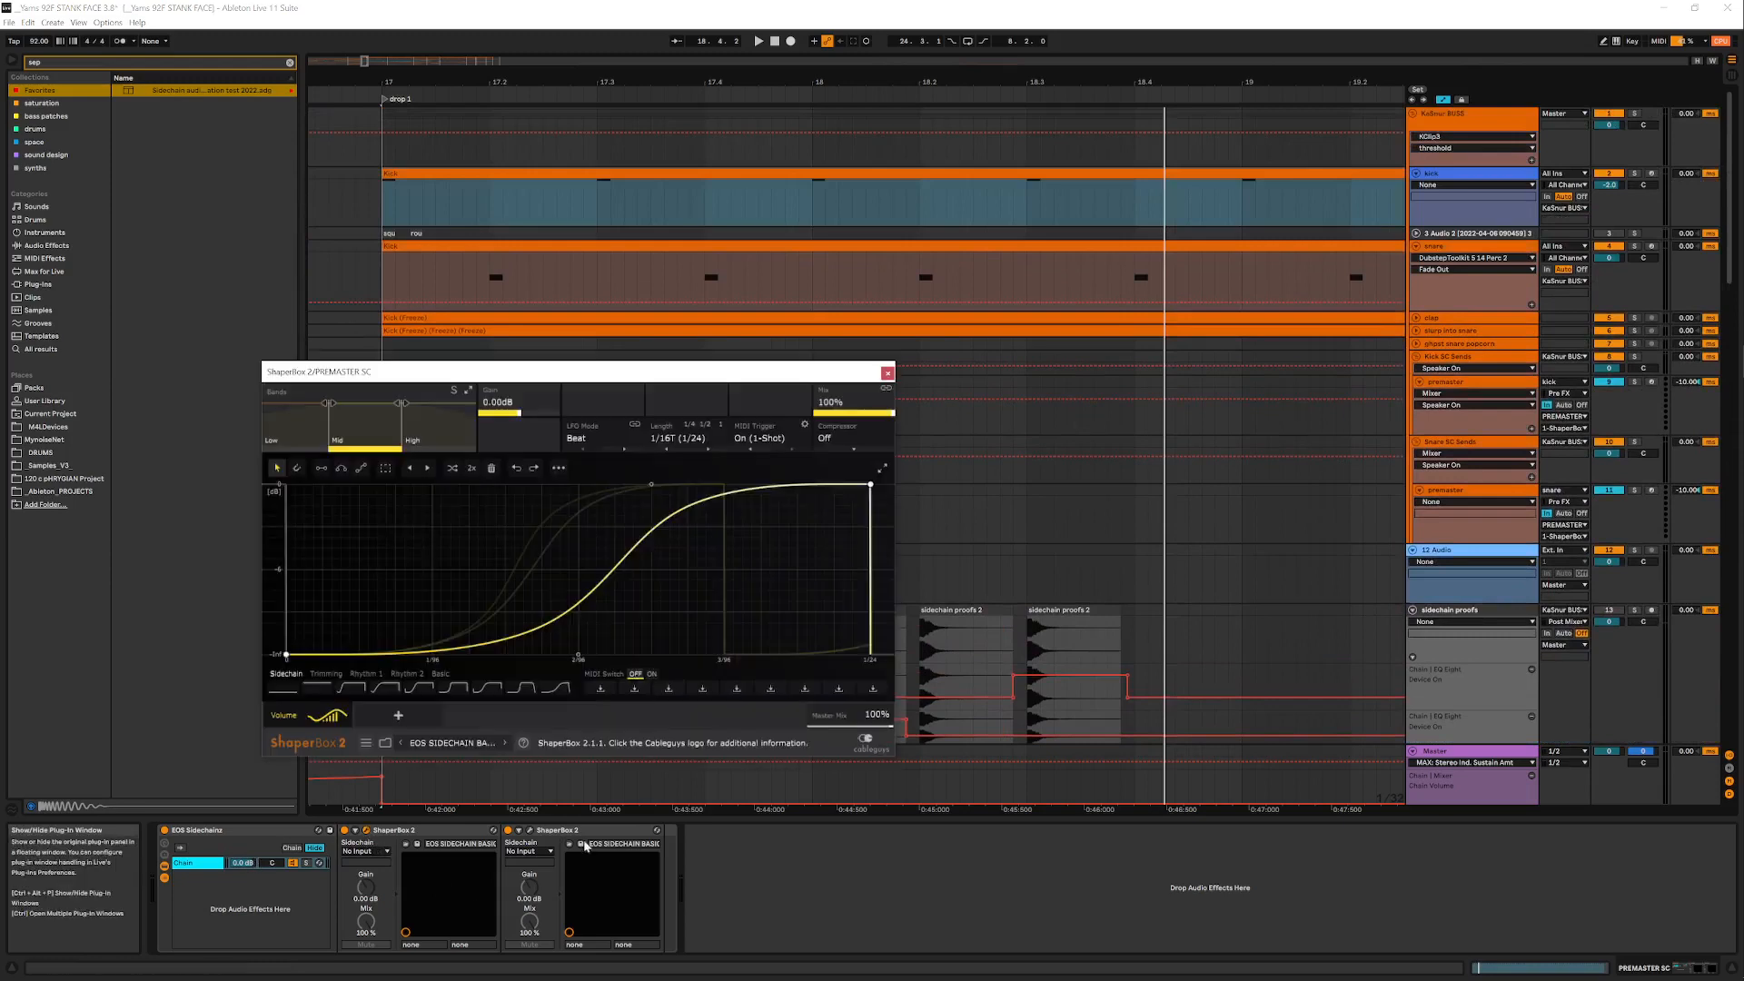
click(530, 830)
drag(658, 373, 486, 531)
drag(794, 438, 1072, 521)
mouse_move(655, 526)
mouse_down()
mouse_move(623, 376)
mouse_move(600, 622)
mouse_move(667, 550)
mouse_up()
click(366, 831)
click(366, 832)
drag(1157, 520, 1053, 551)
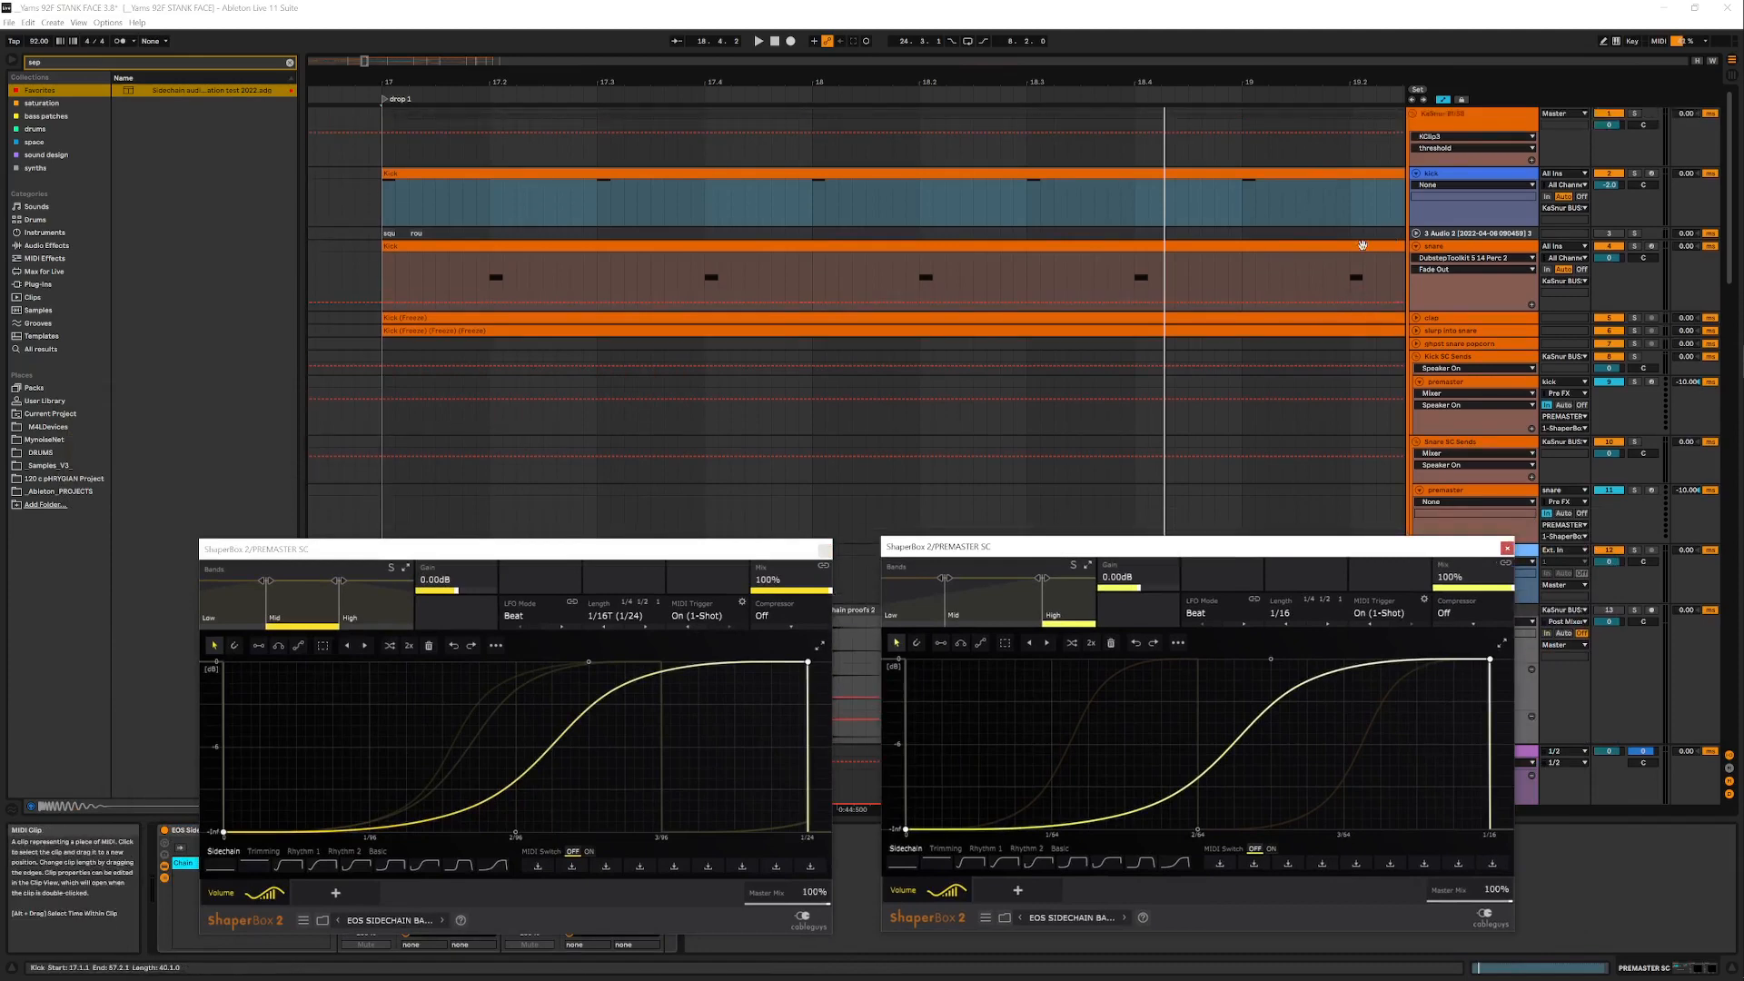
Solo the kick and snare tracks and play the drop
scroll(1388, 242, down, 5)
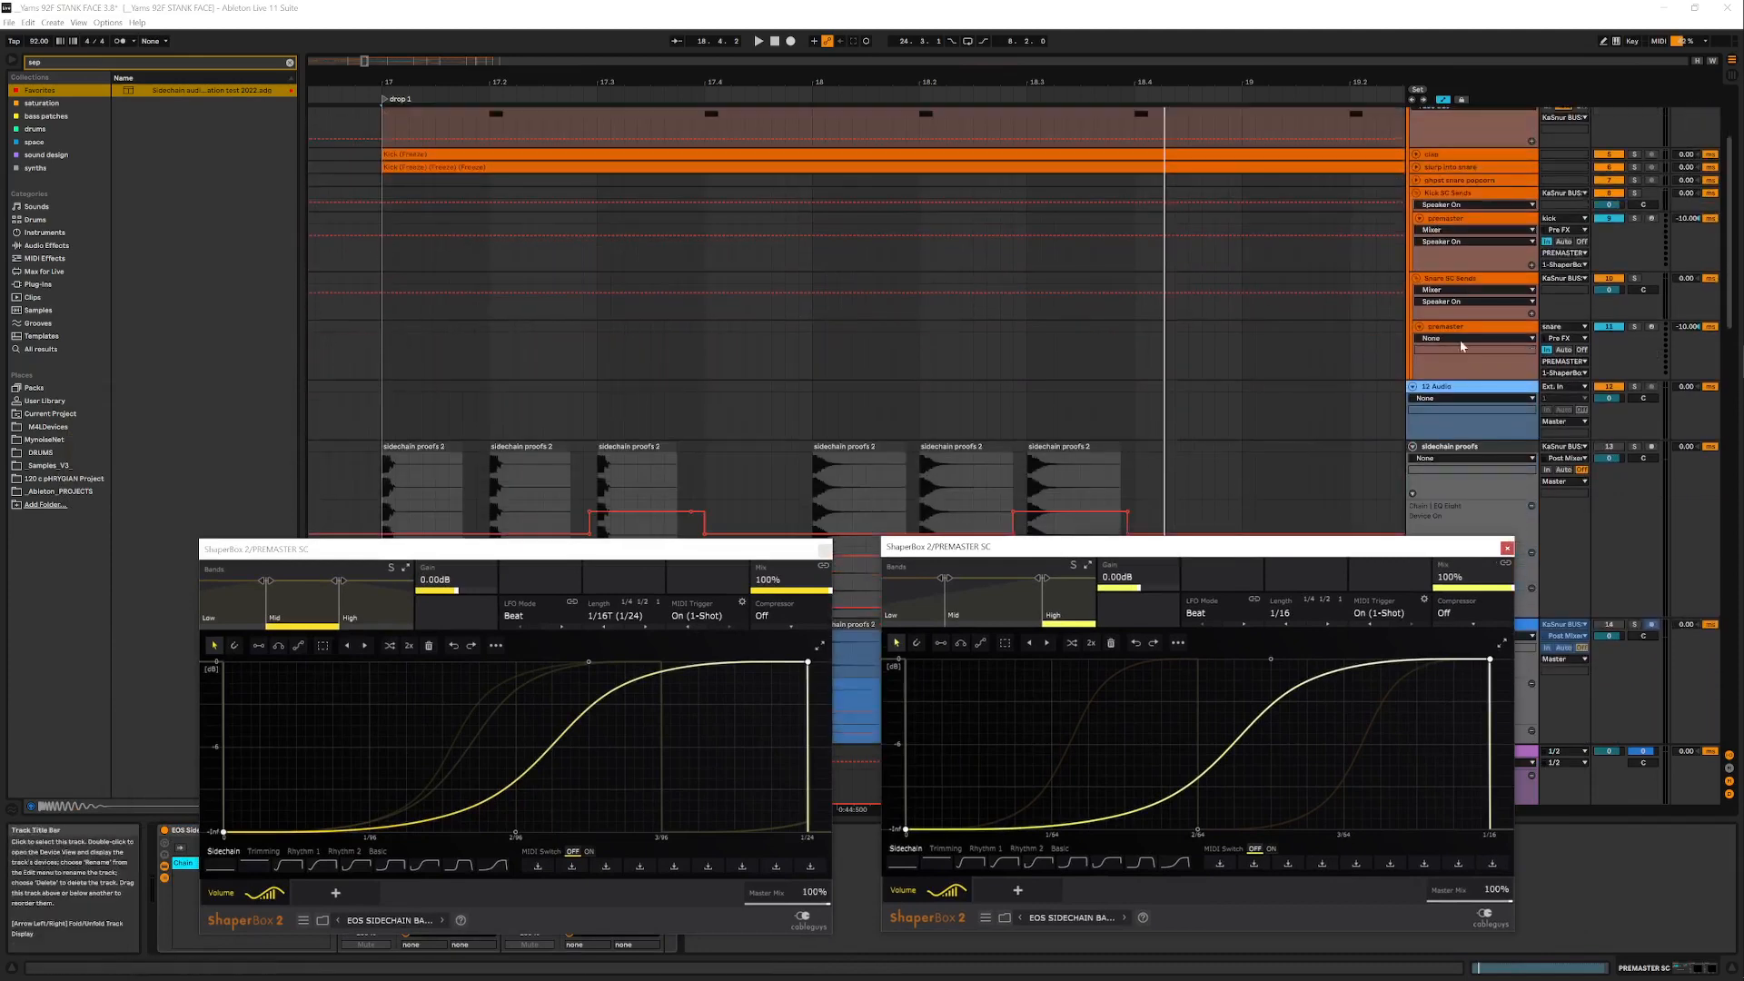
click(1464, 388)
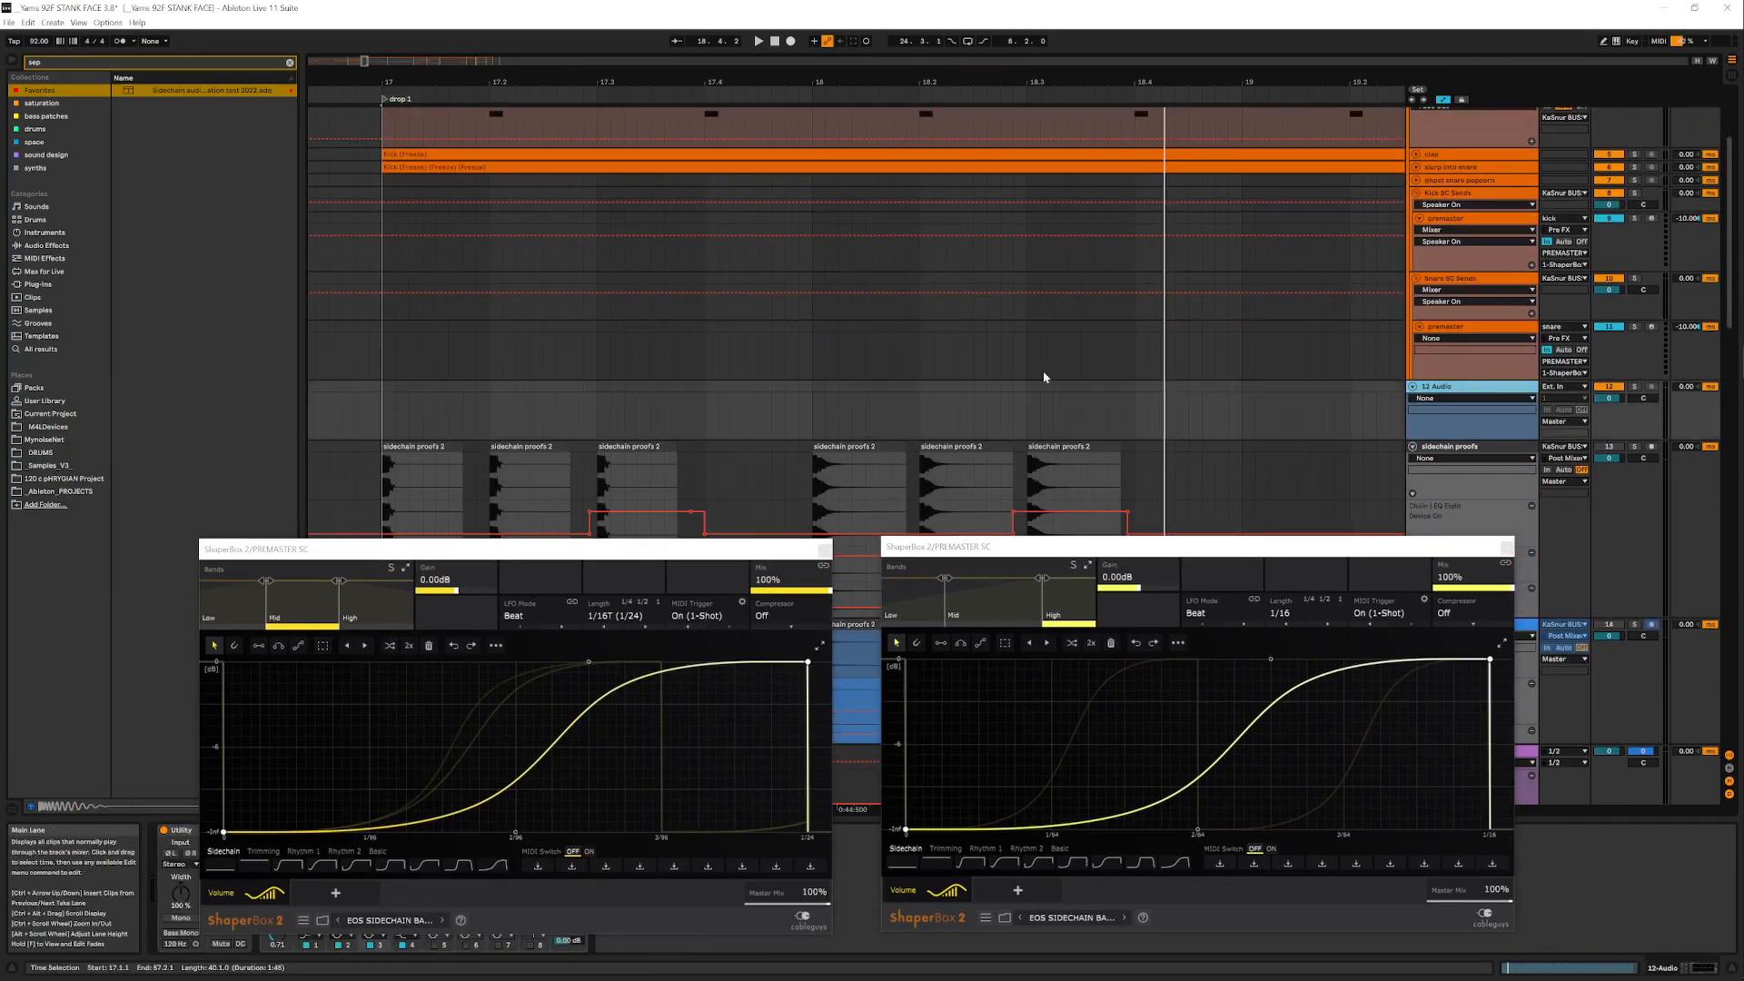
scroll(1524, 389, up, 5)
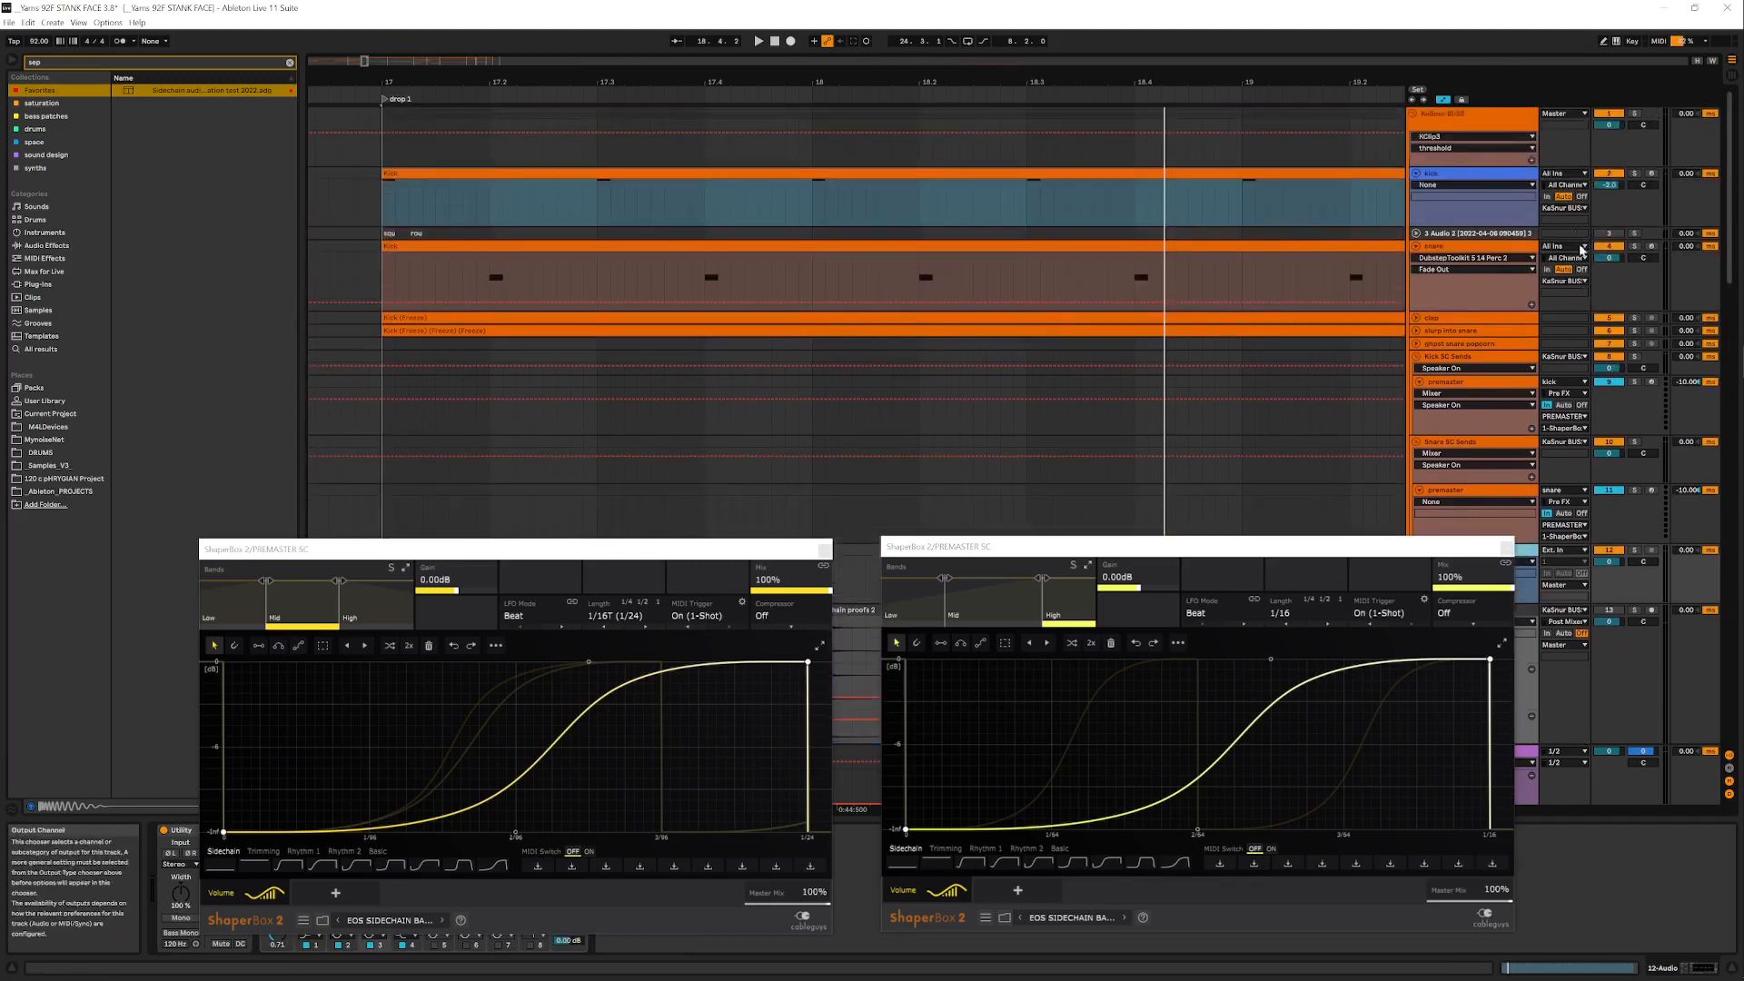
click(1634, 246)
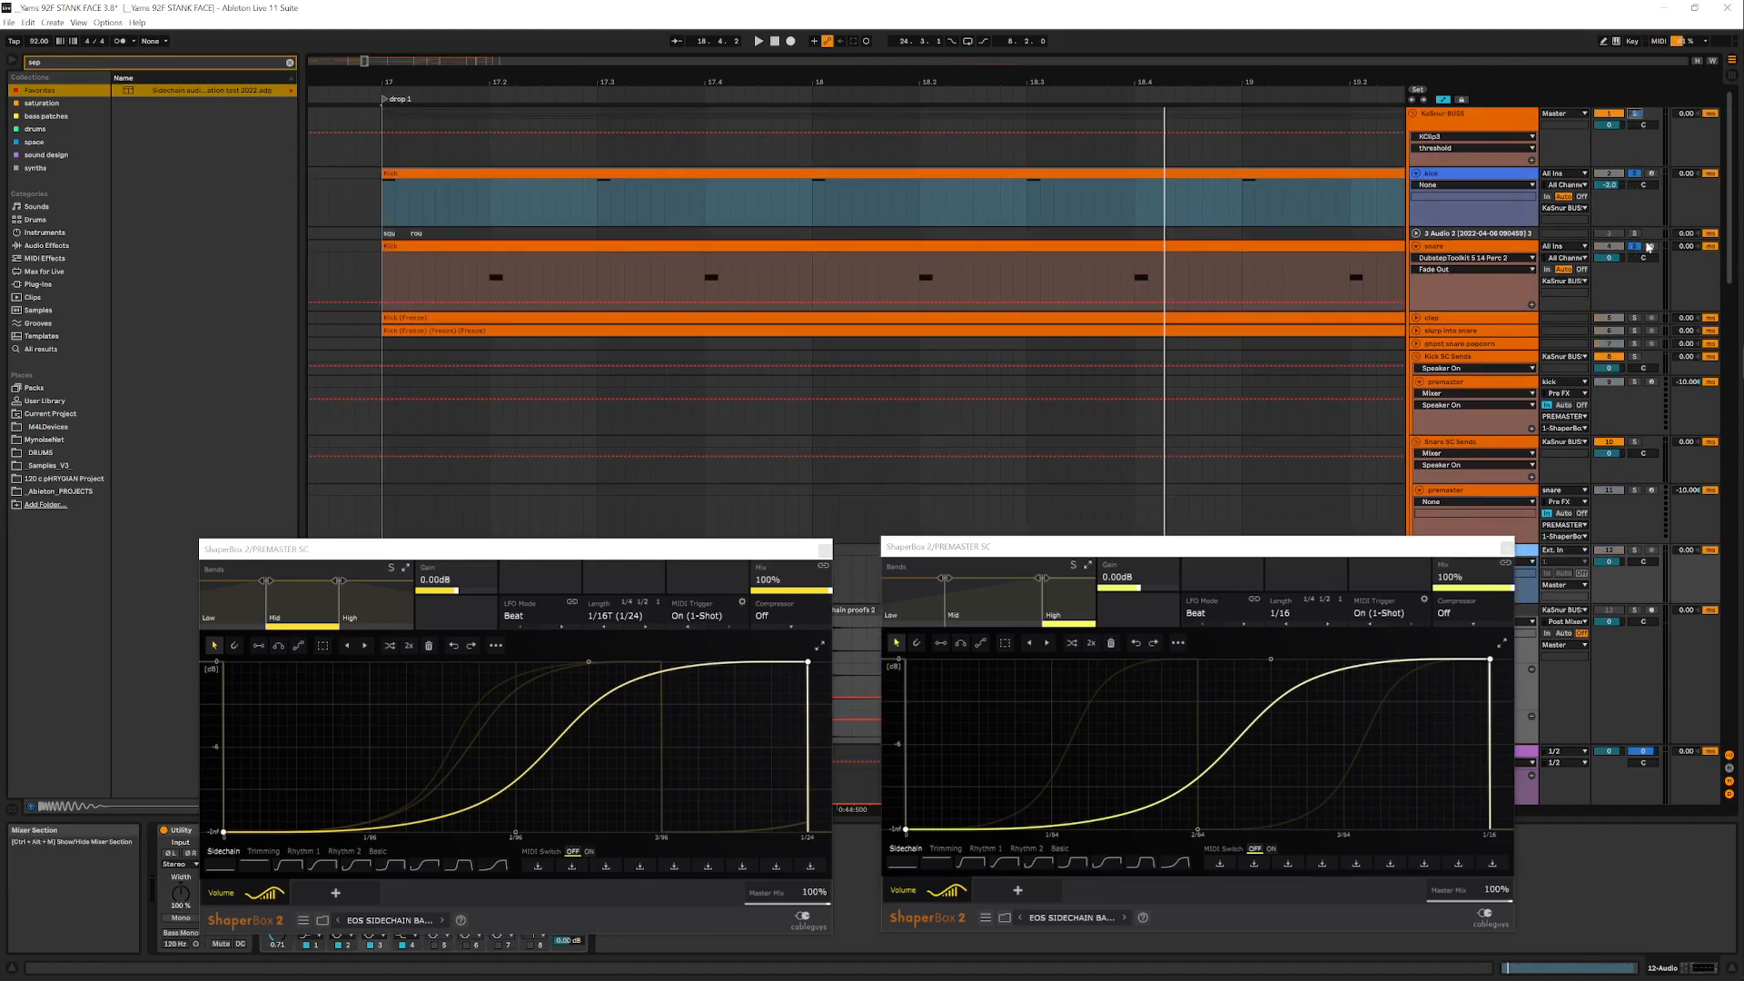
key(space)
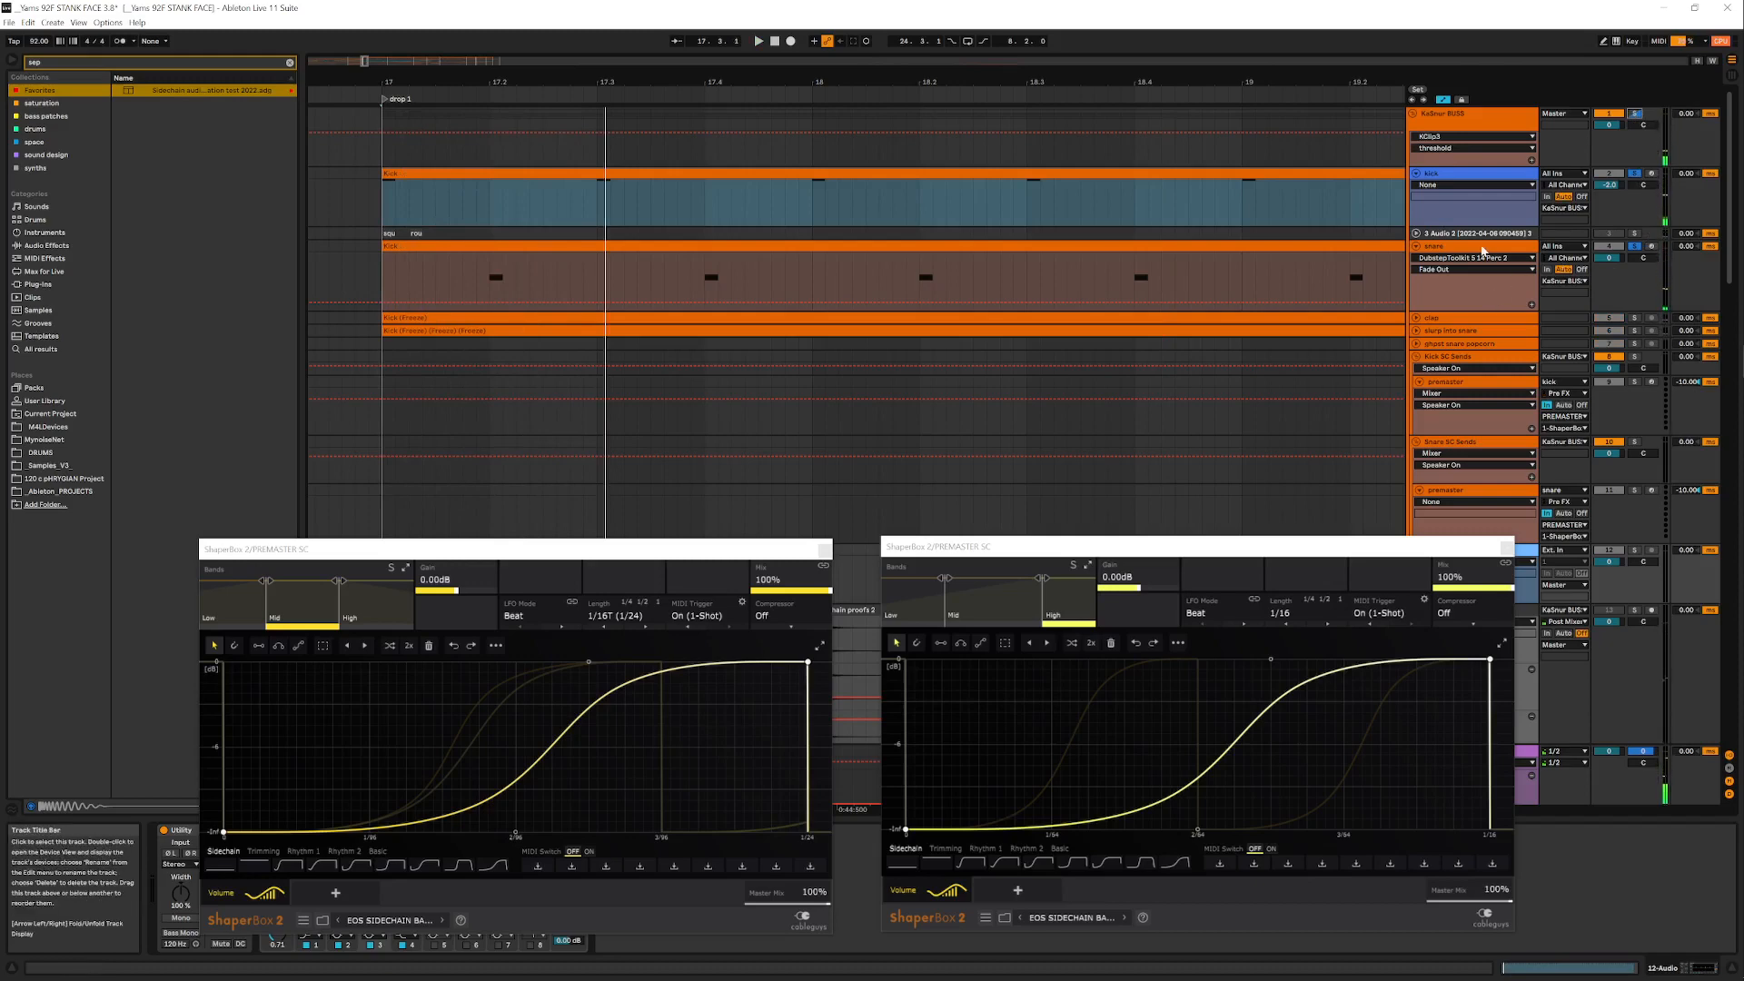
Set the 12 Audio track's input to KaSnur BUSS, arm it and record the kick and snare from bar 17
scroll(1470, 265, down, 5)
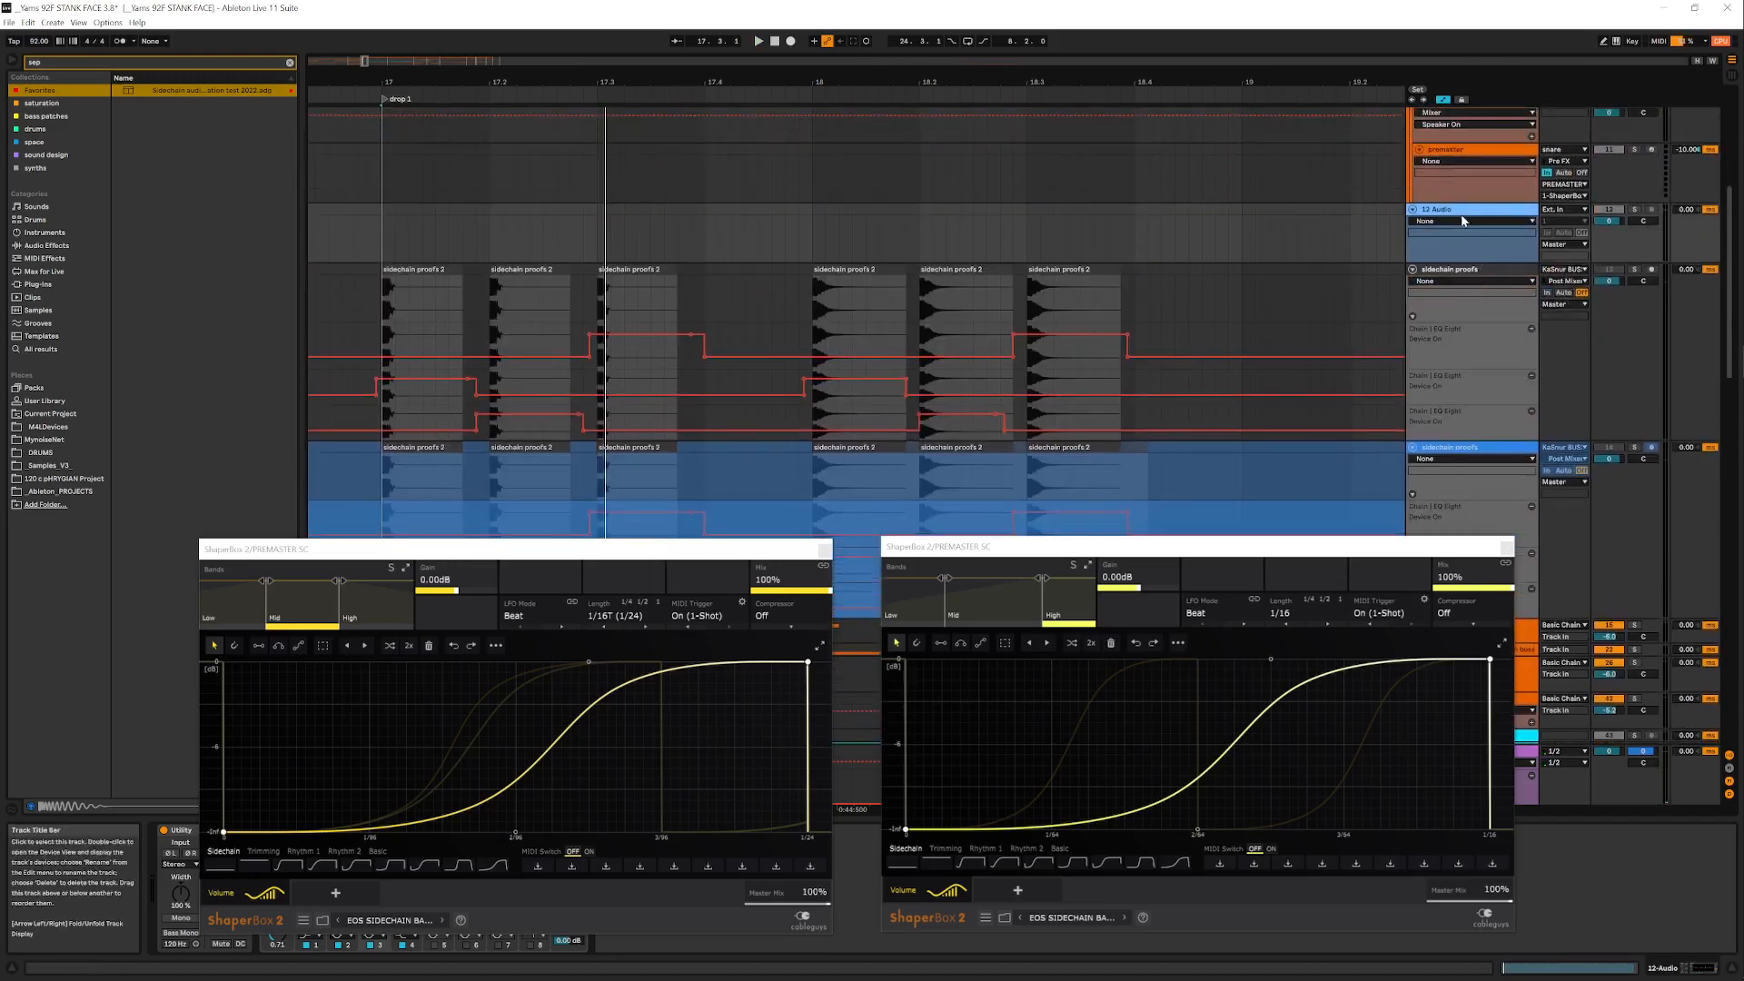
click(1560, 210)
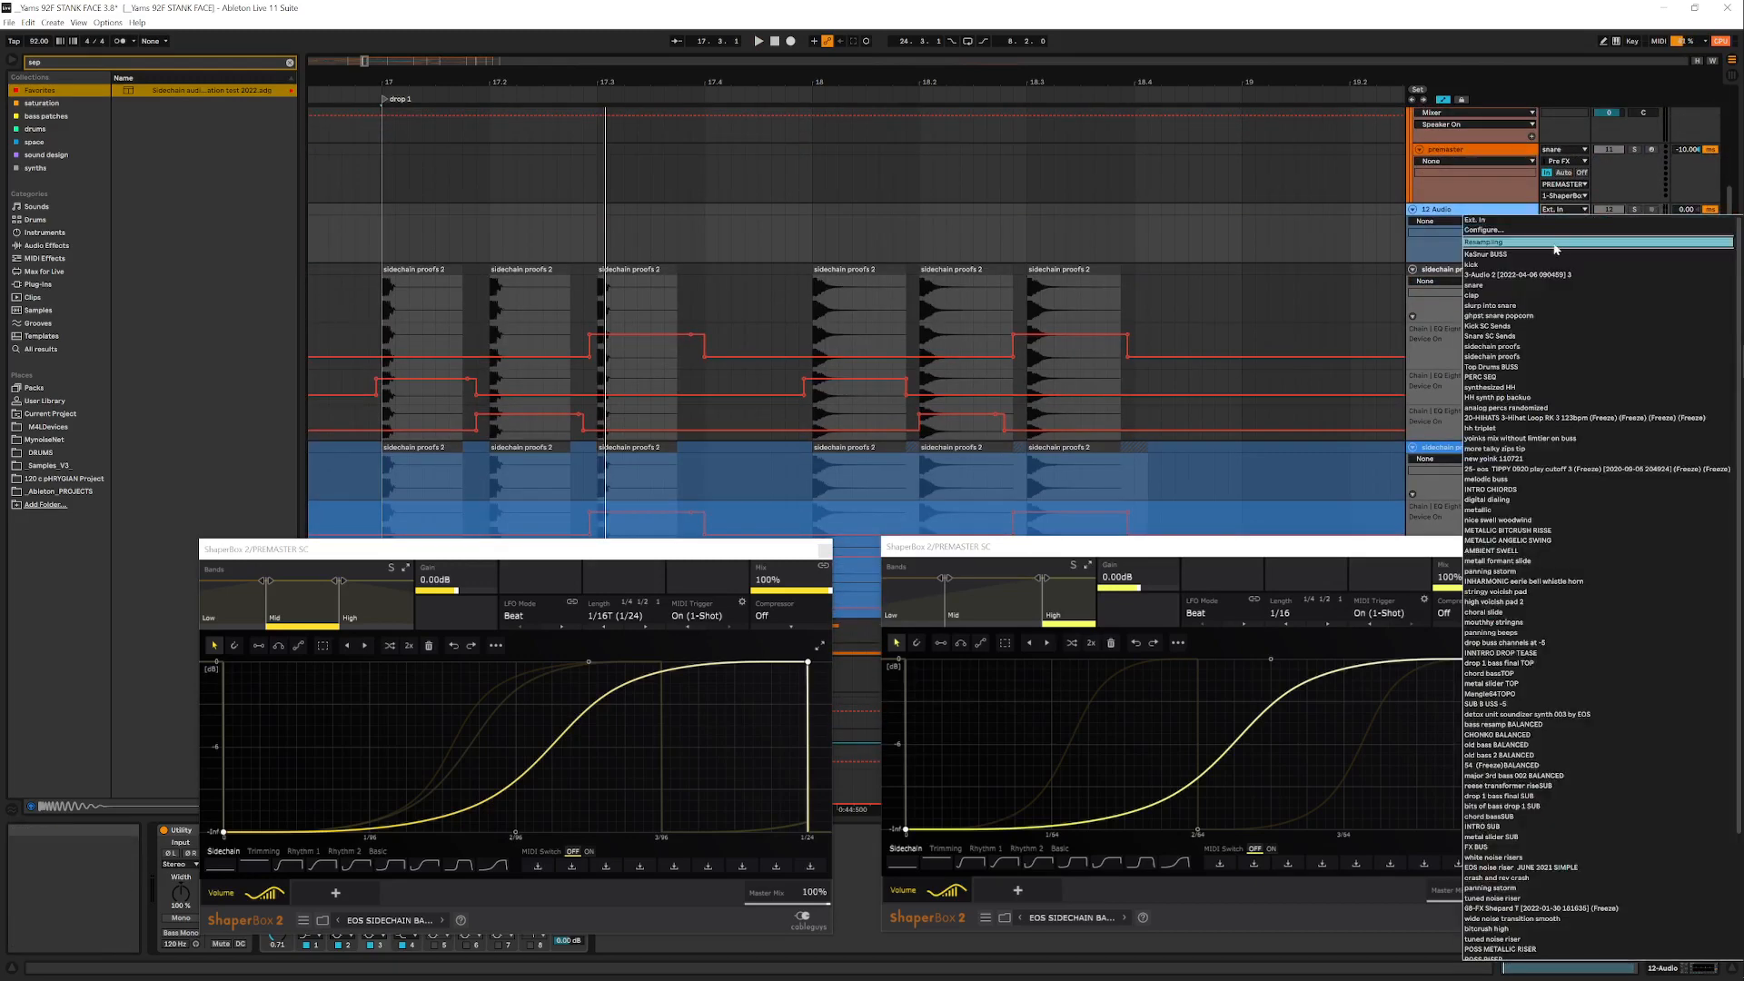
click(1490, 255)
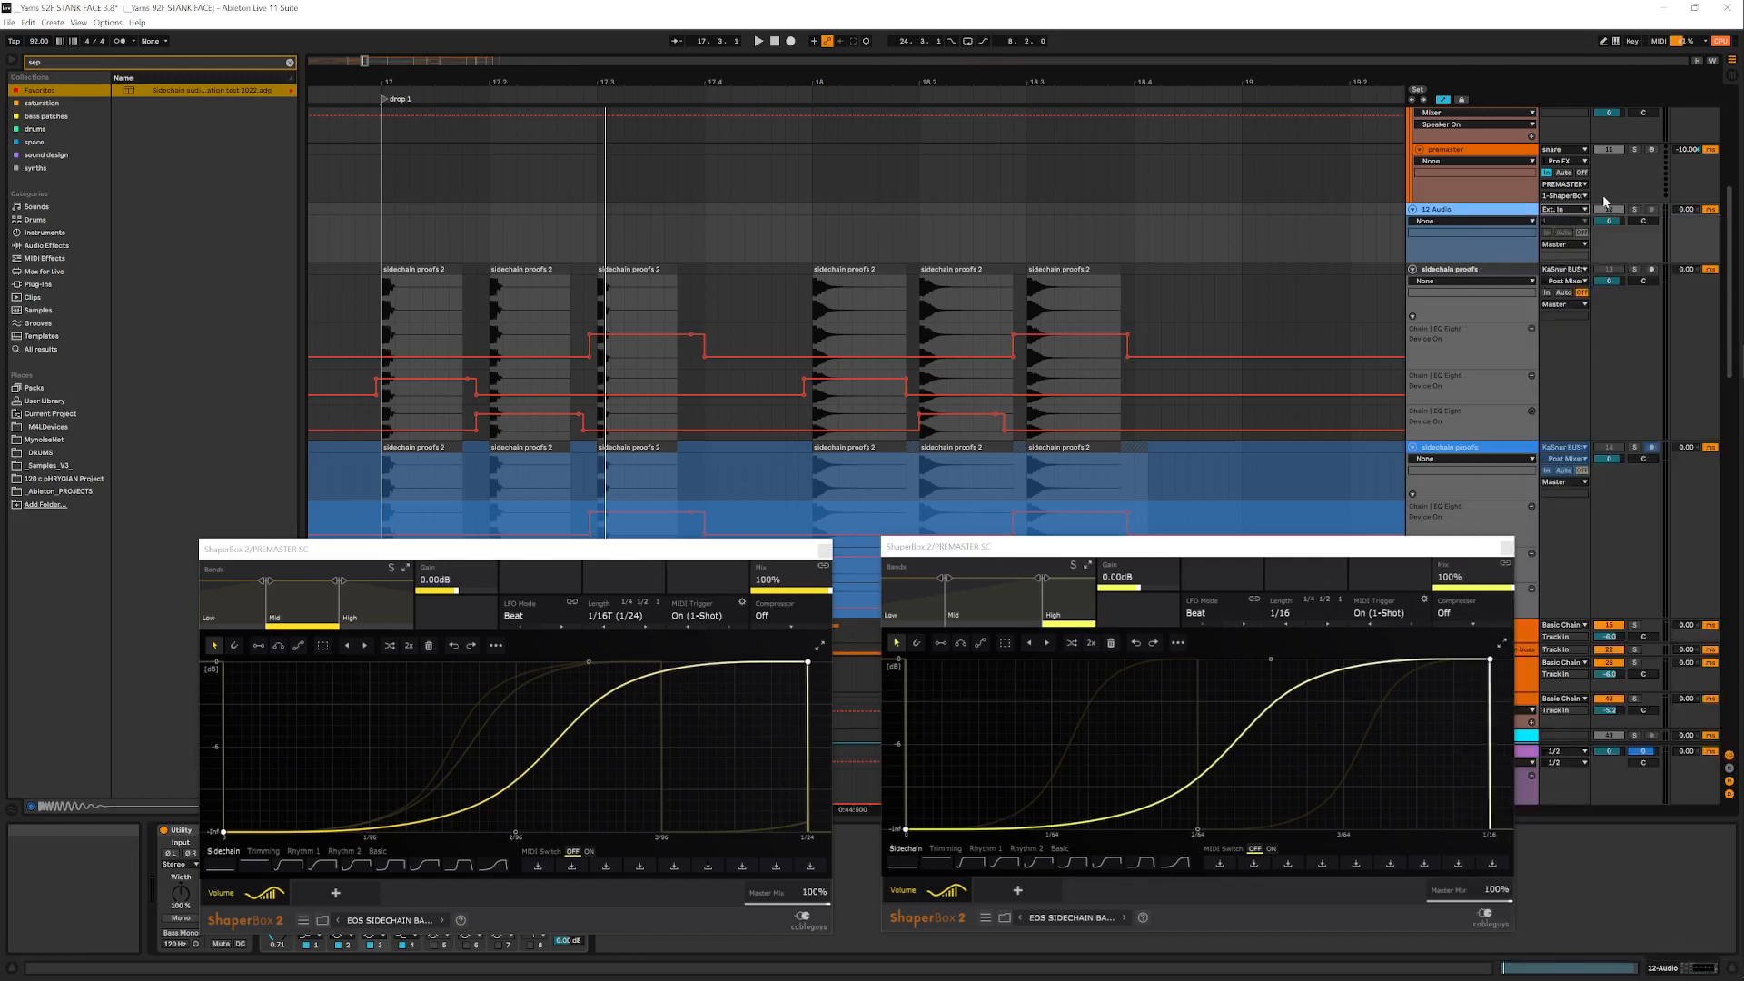
click(1651, 210)
click(792, 42)
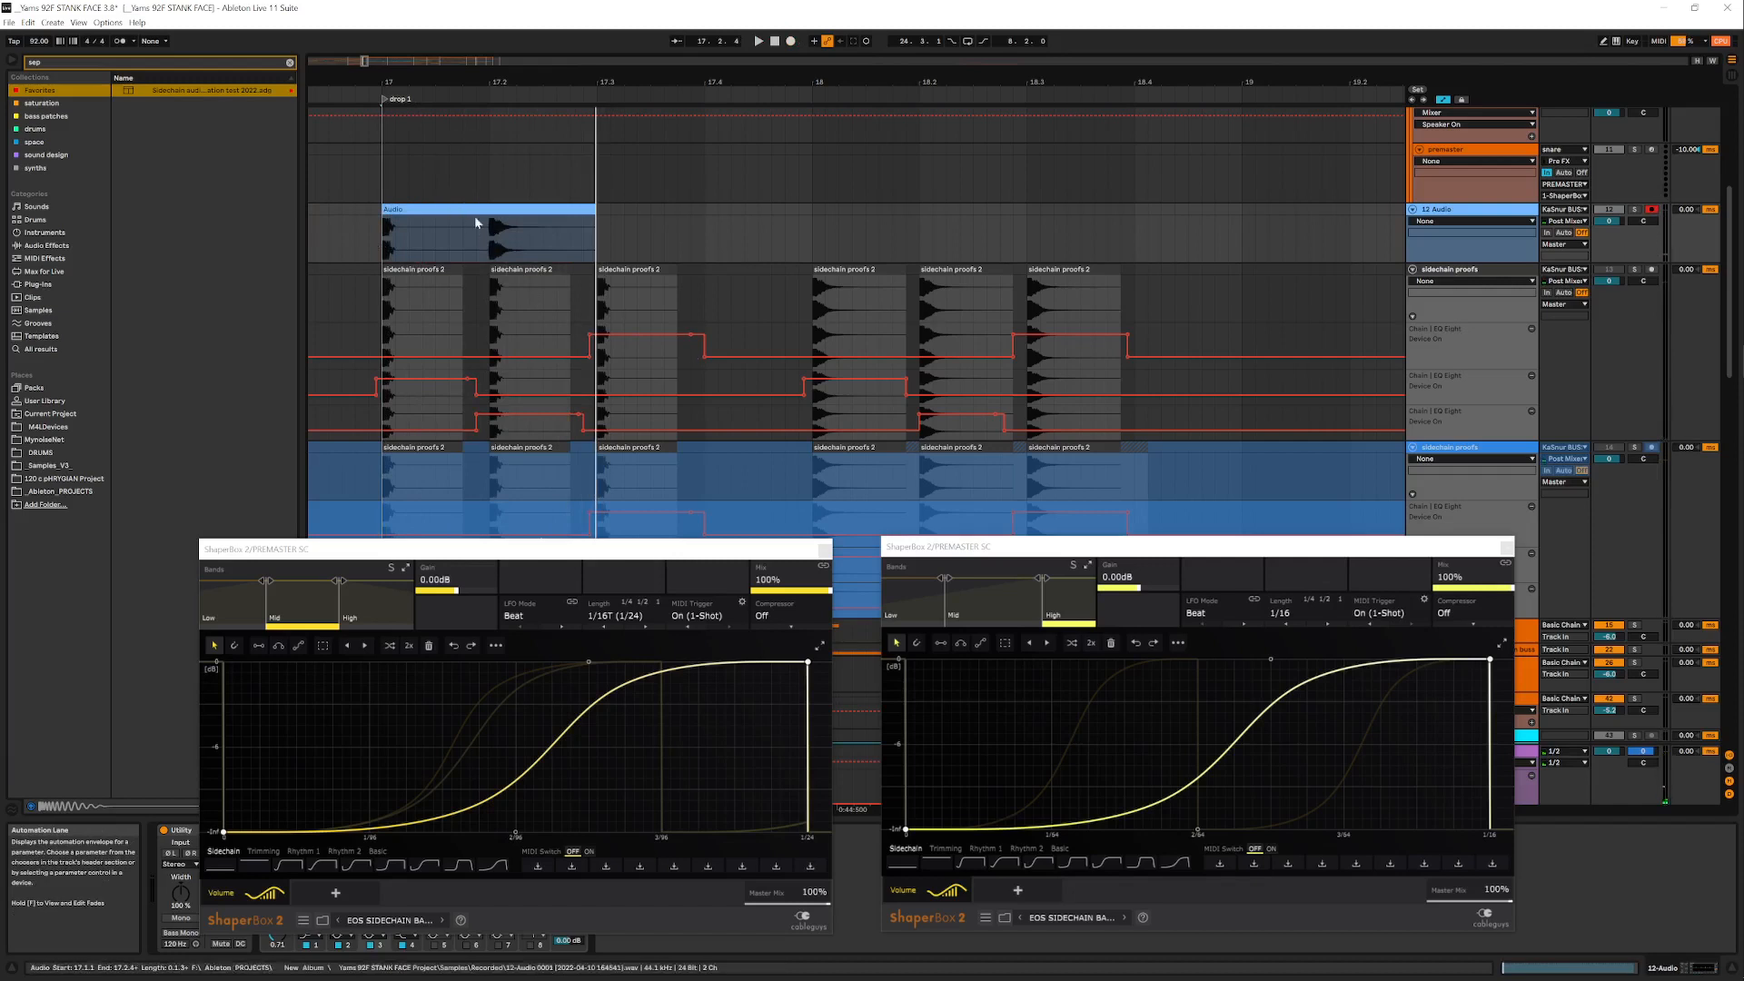
Examine the recorded kick and snare clips on the upper sidechain proofs track one by one
scroll(1250, 319, down, 2)
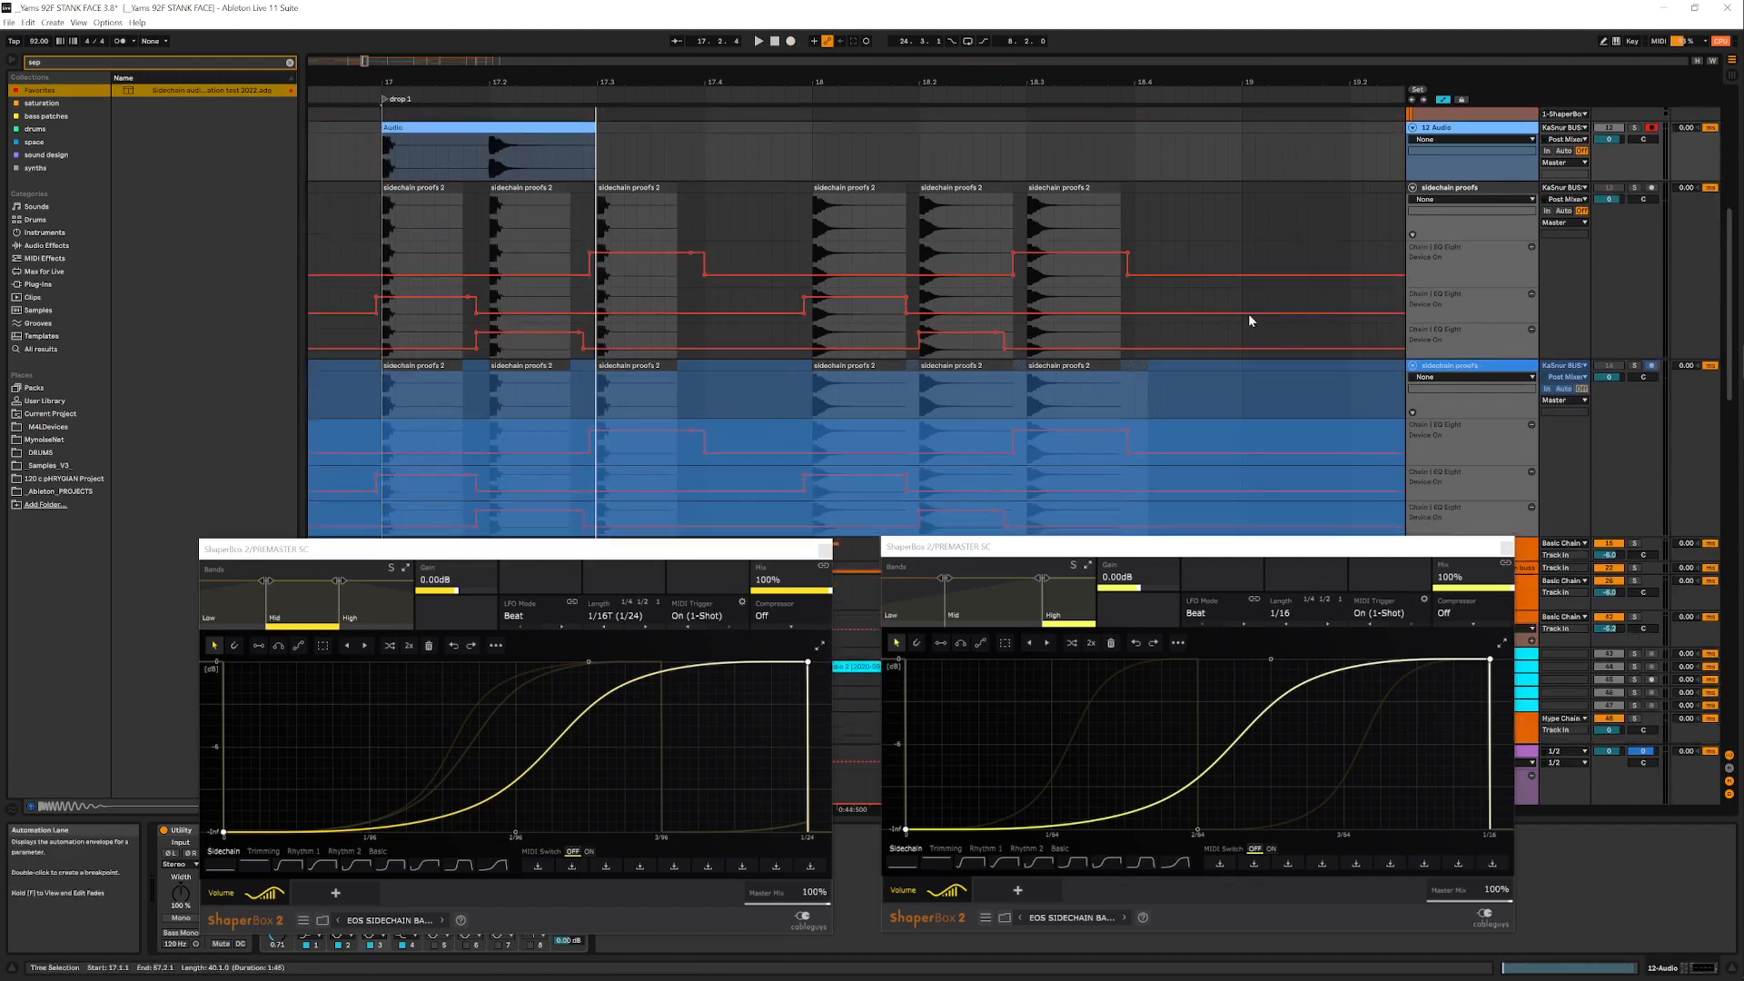
click(427, 189)
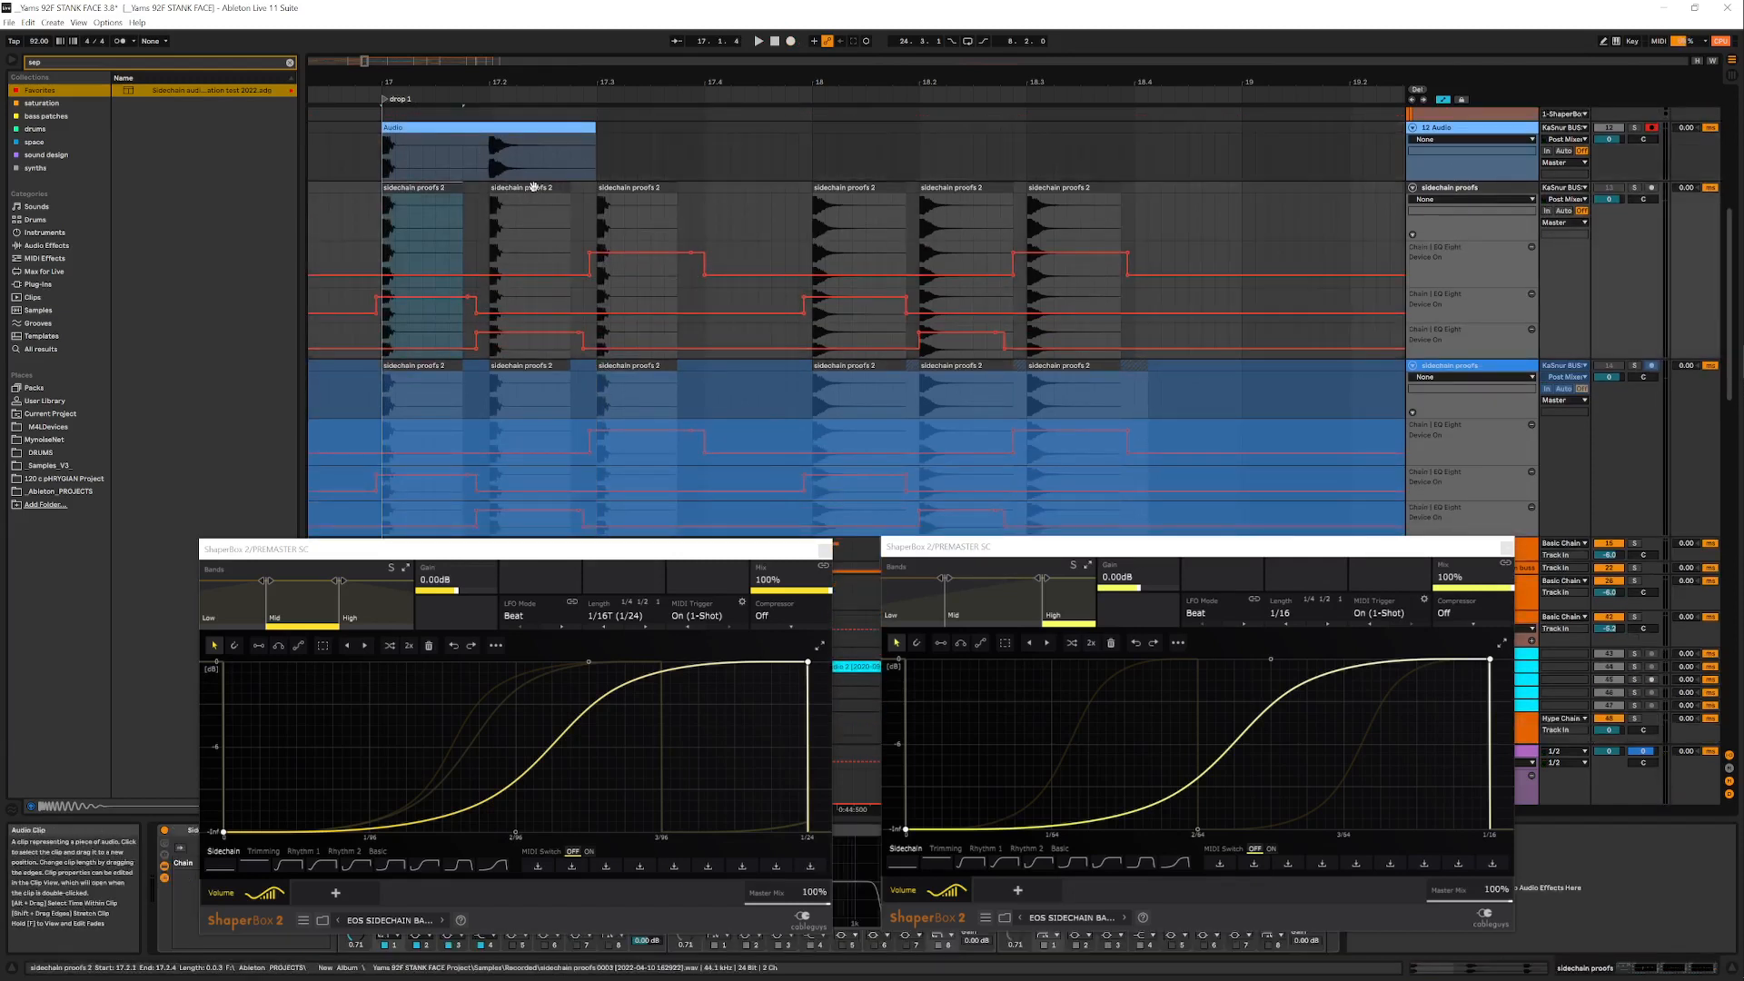
click(534, 187)
click(656, 187)
click(898, 189)
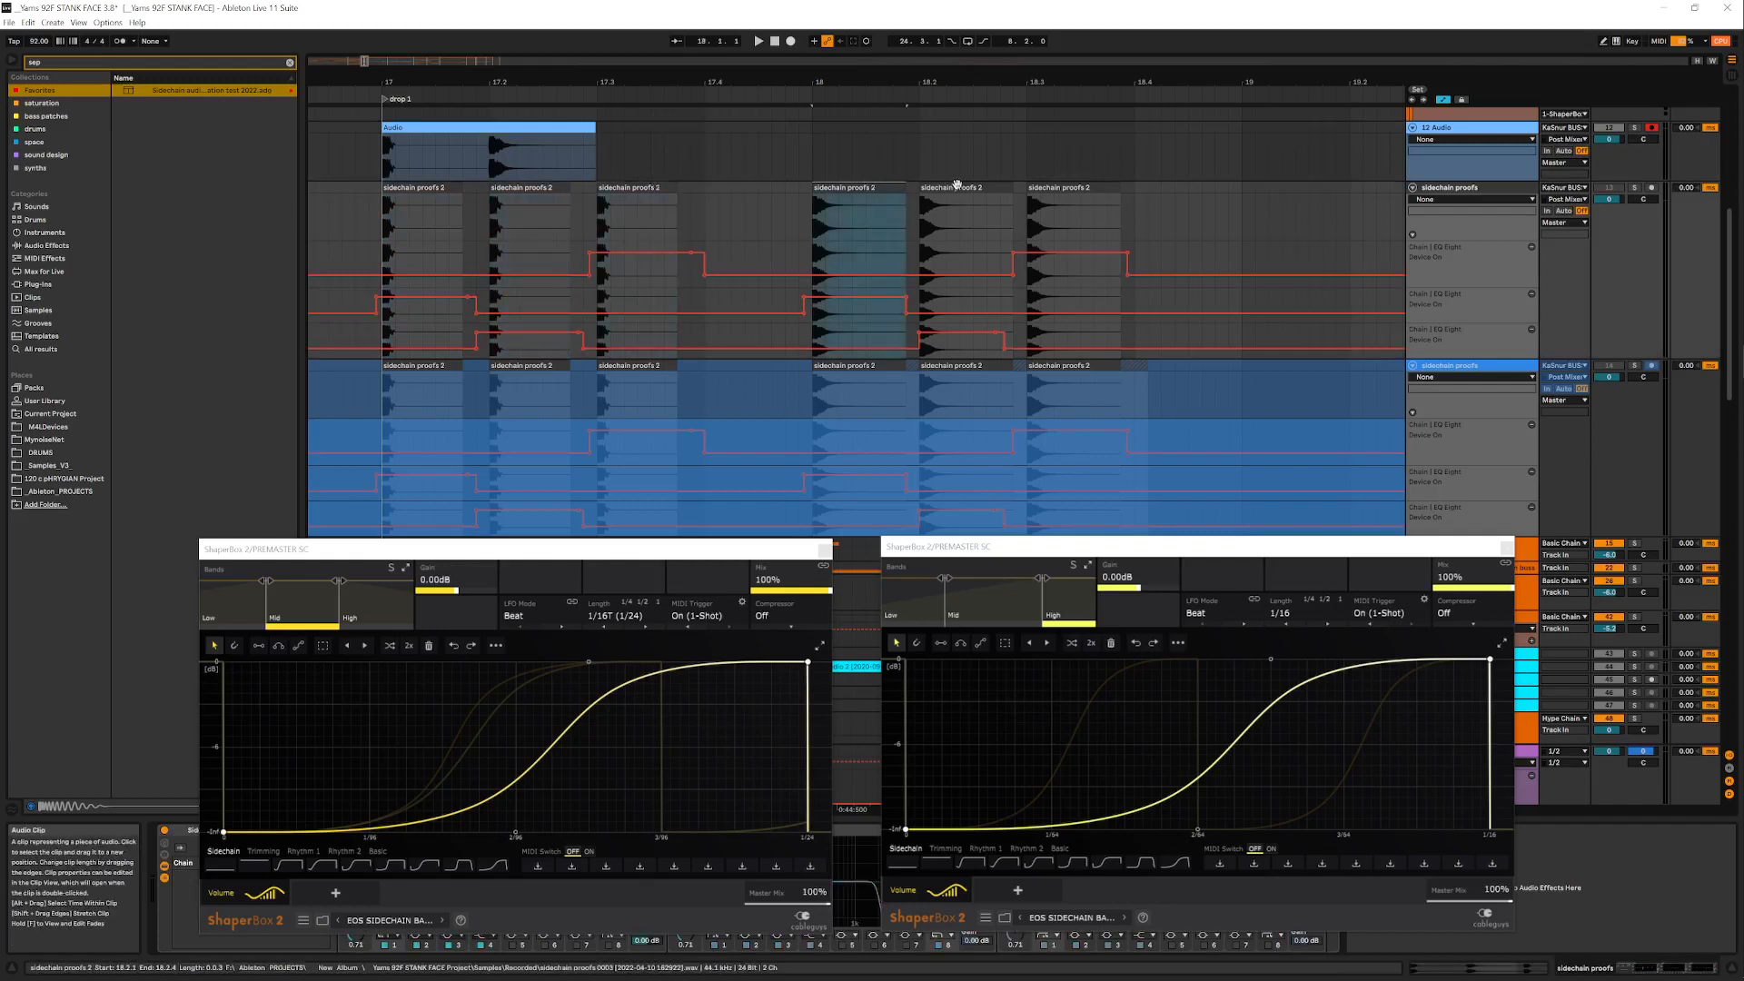
click(986, 188)
click(1052, 189)
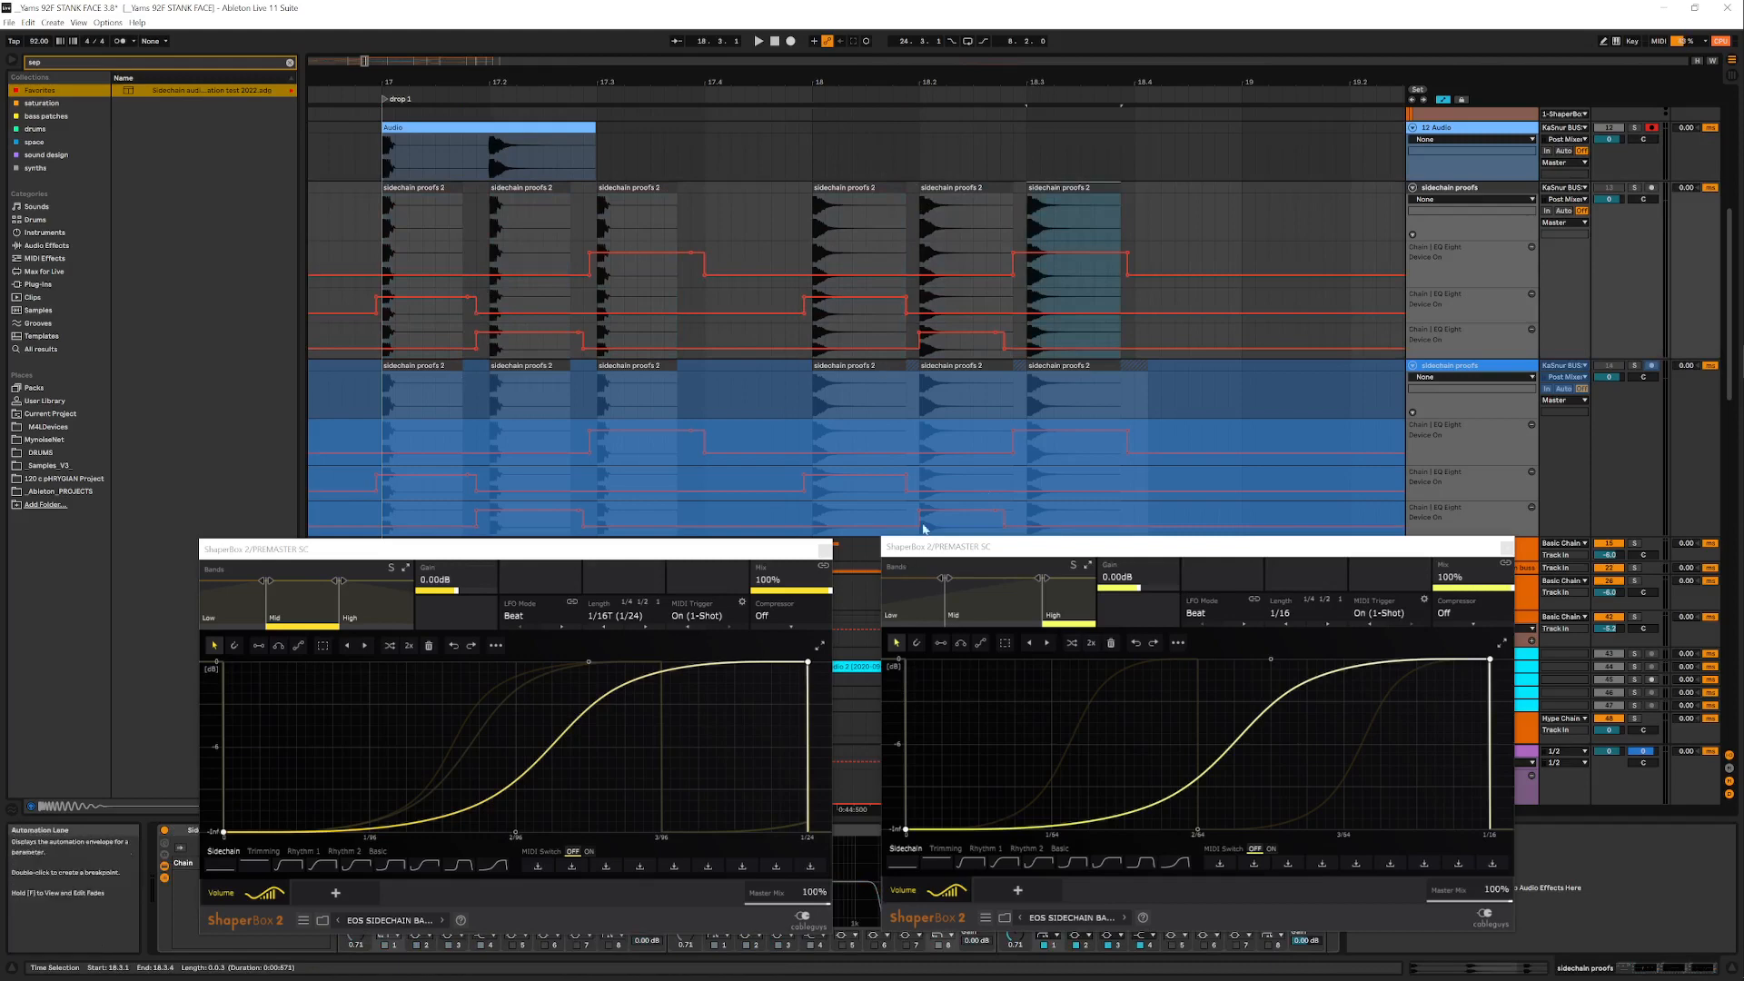
Show the upper sidechain proofs track's EQ Eight devices and close the ShaperBox windows
click(1437, 189)
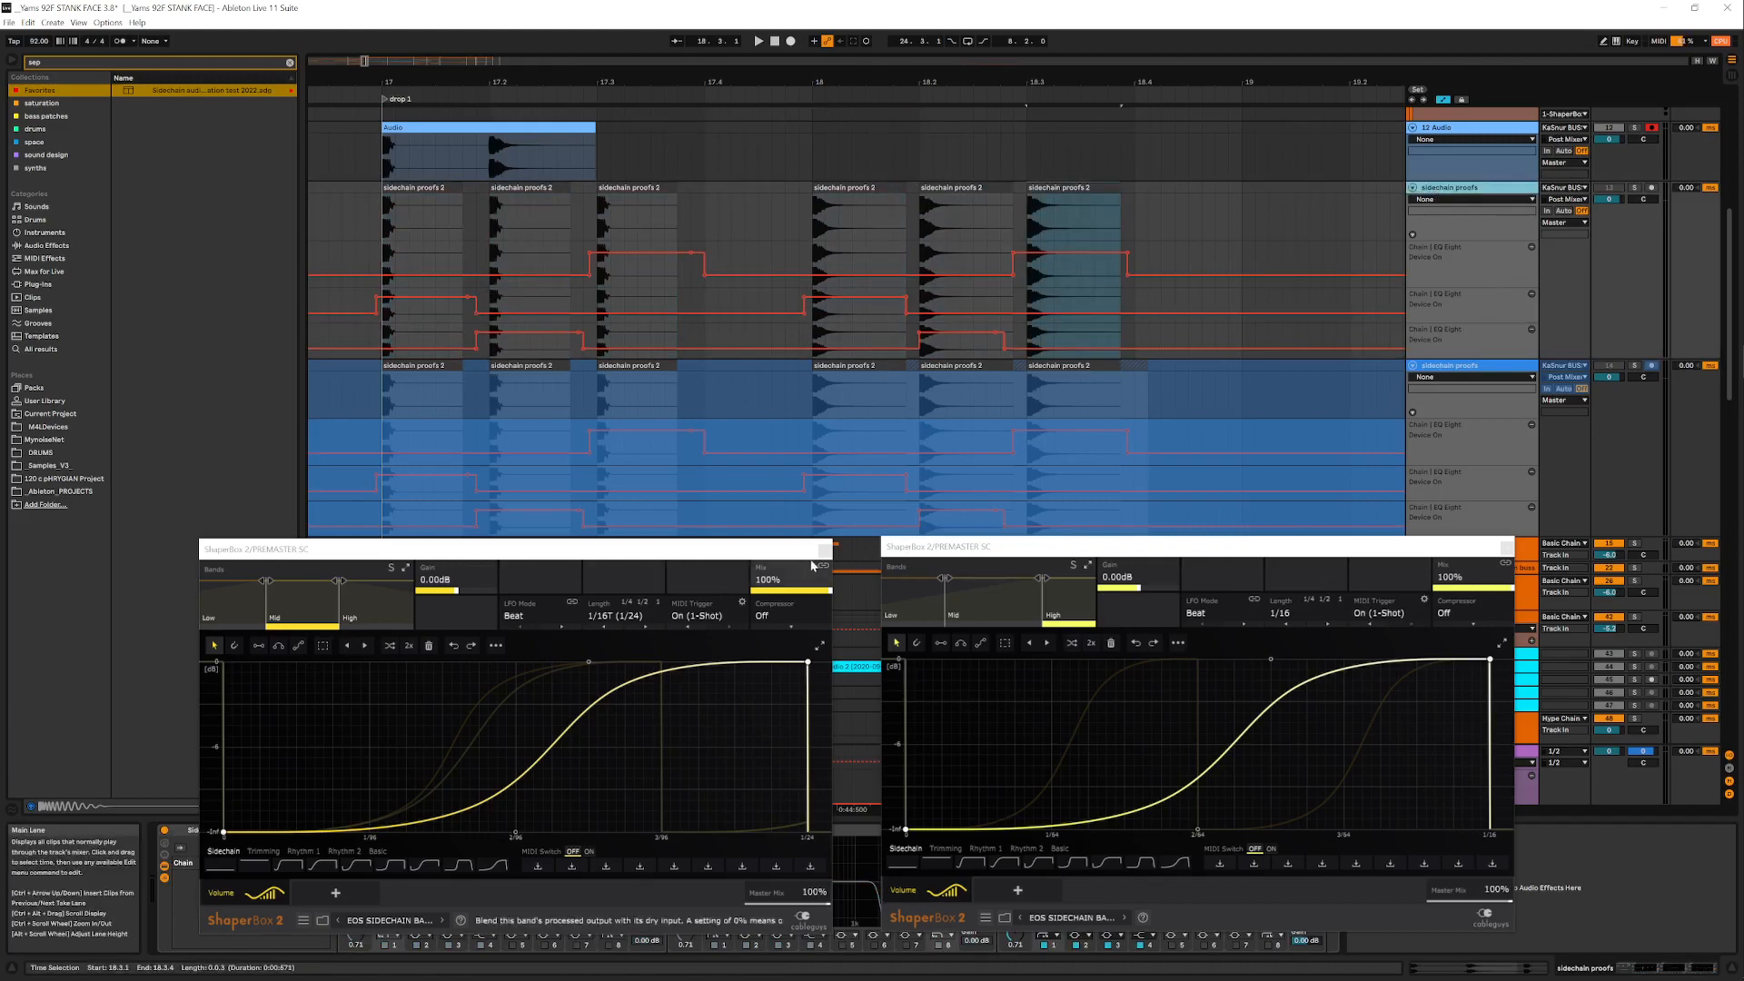
click(1506, 547)
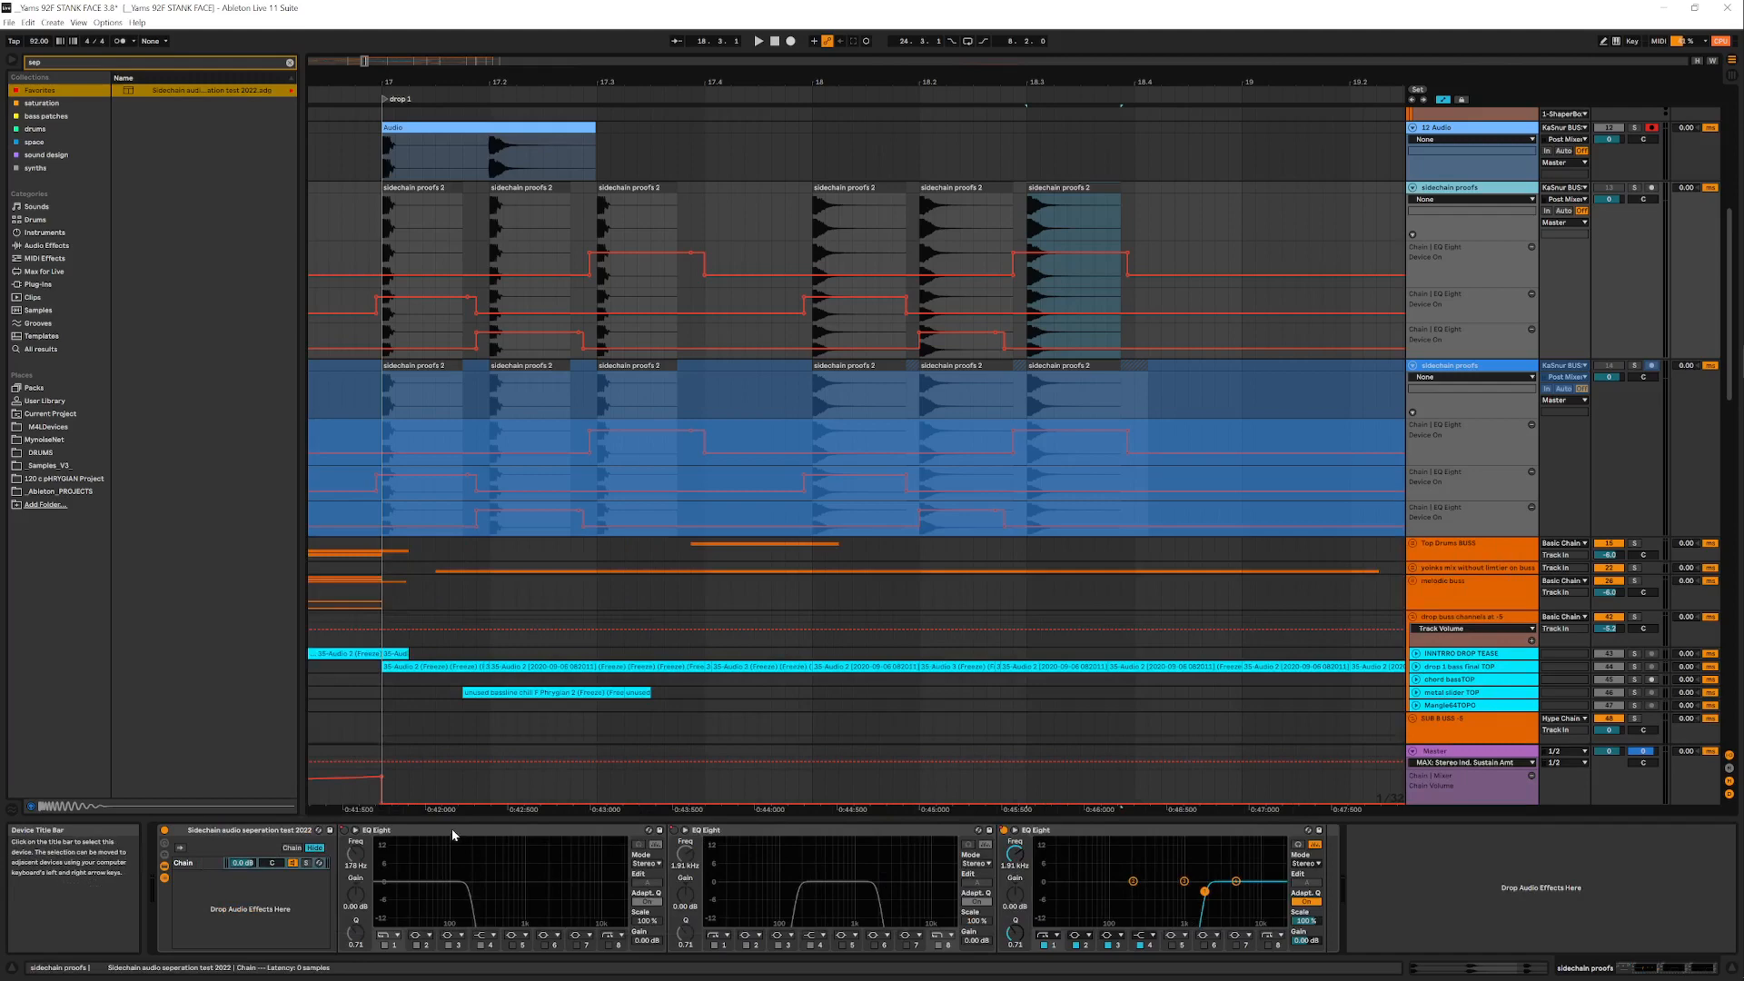
Open the first ShaperBox 2 on the PREMASTER SC track to check its low and high band splits
scroll(1441, 696, down, 10)
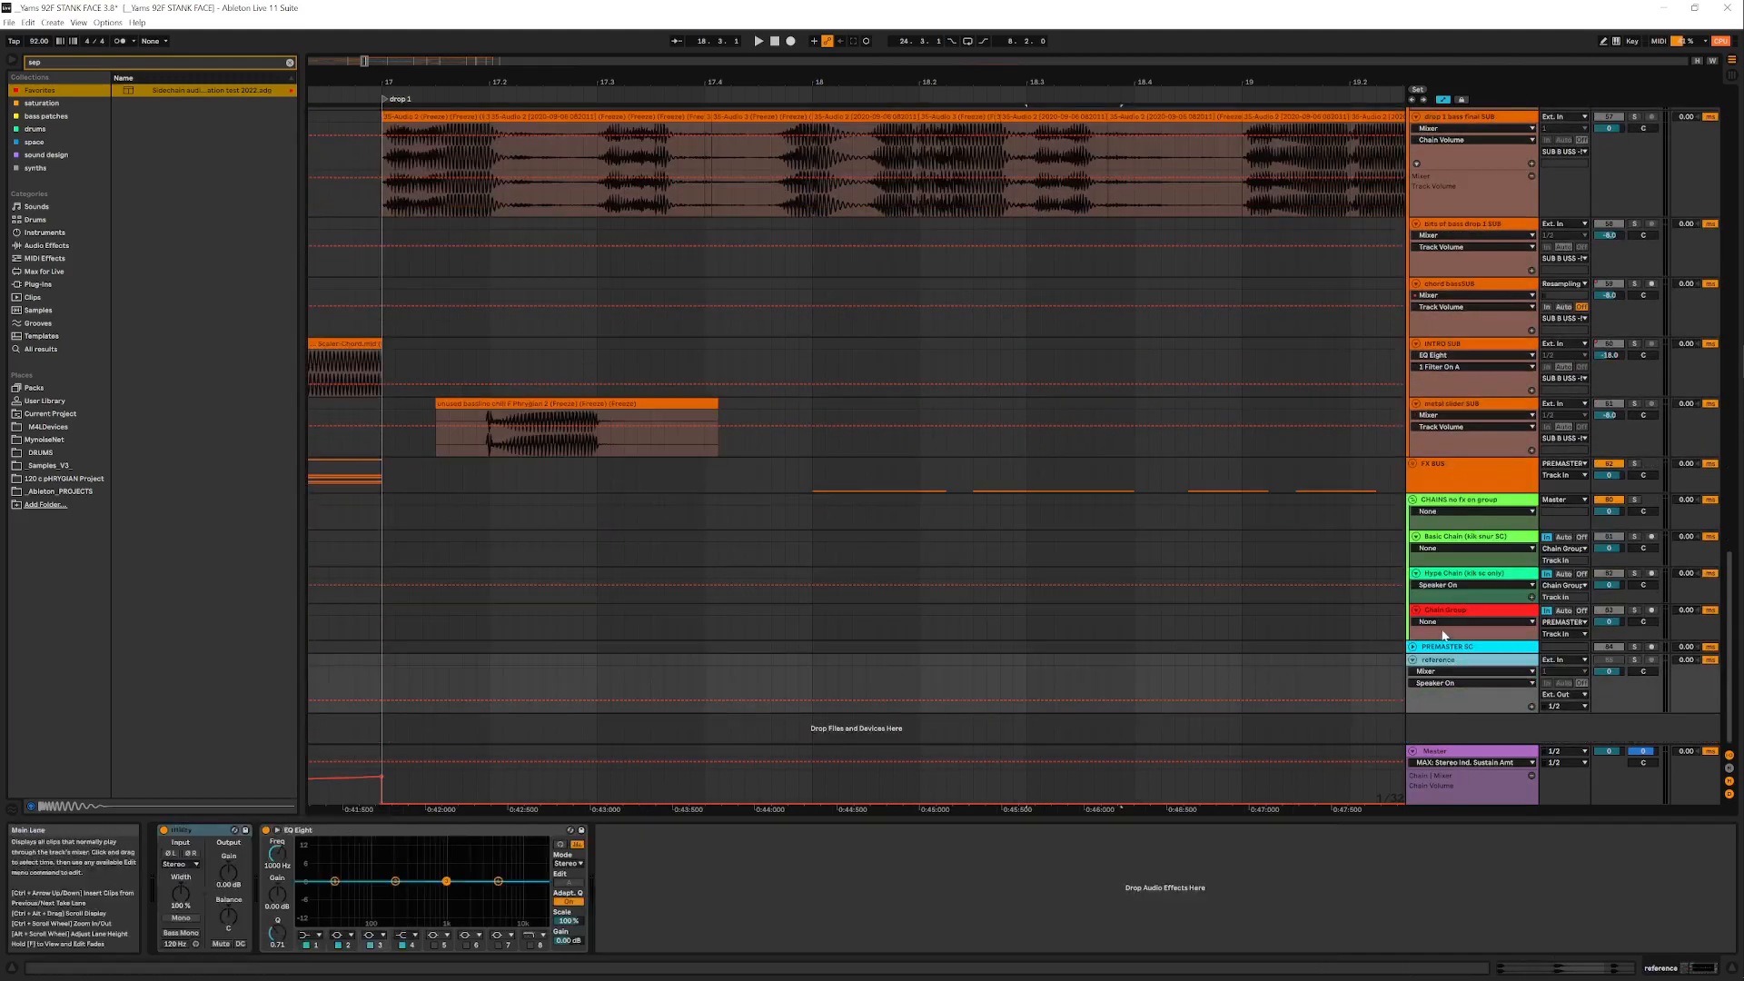
click(1451, 648)
click(366, 831)
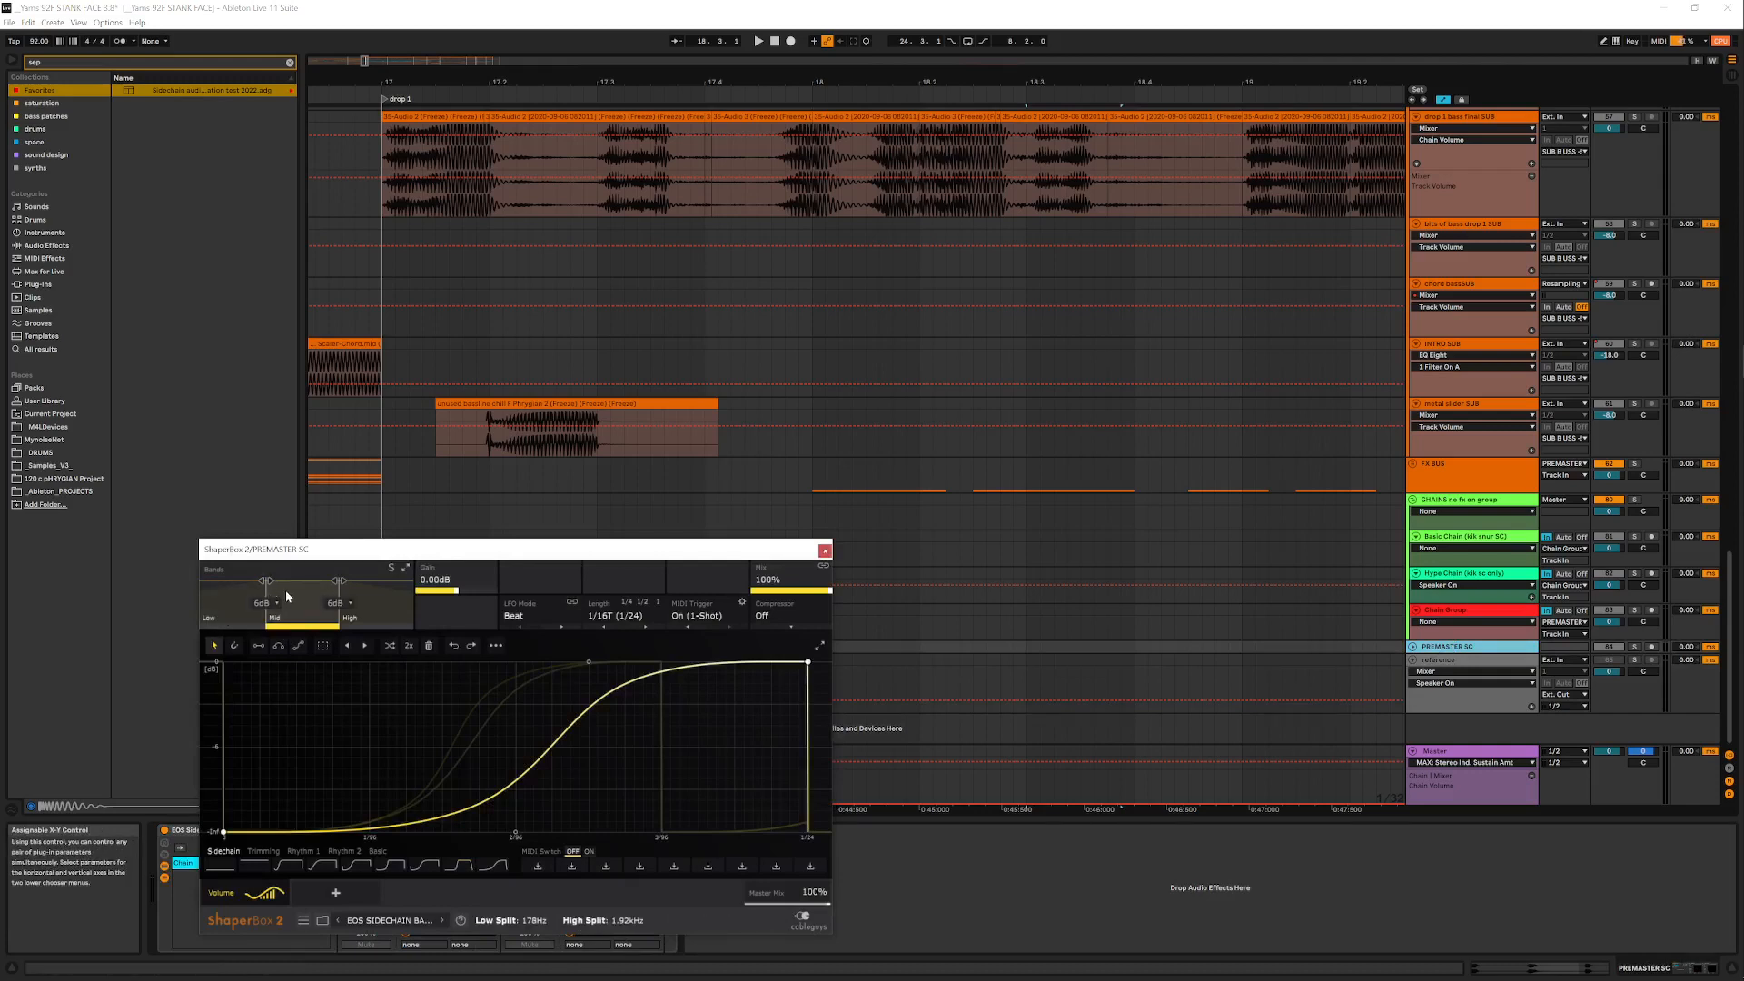
Close the ShaperBox 2 window and select the first clip on the upper sidechain proofs track
click(825, 550)
scroll(1132, 442, up, 3)
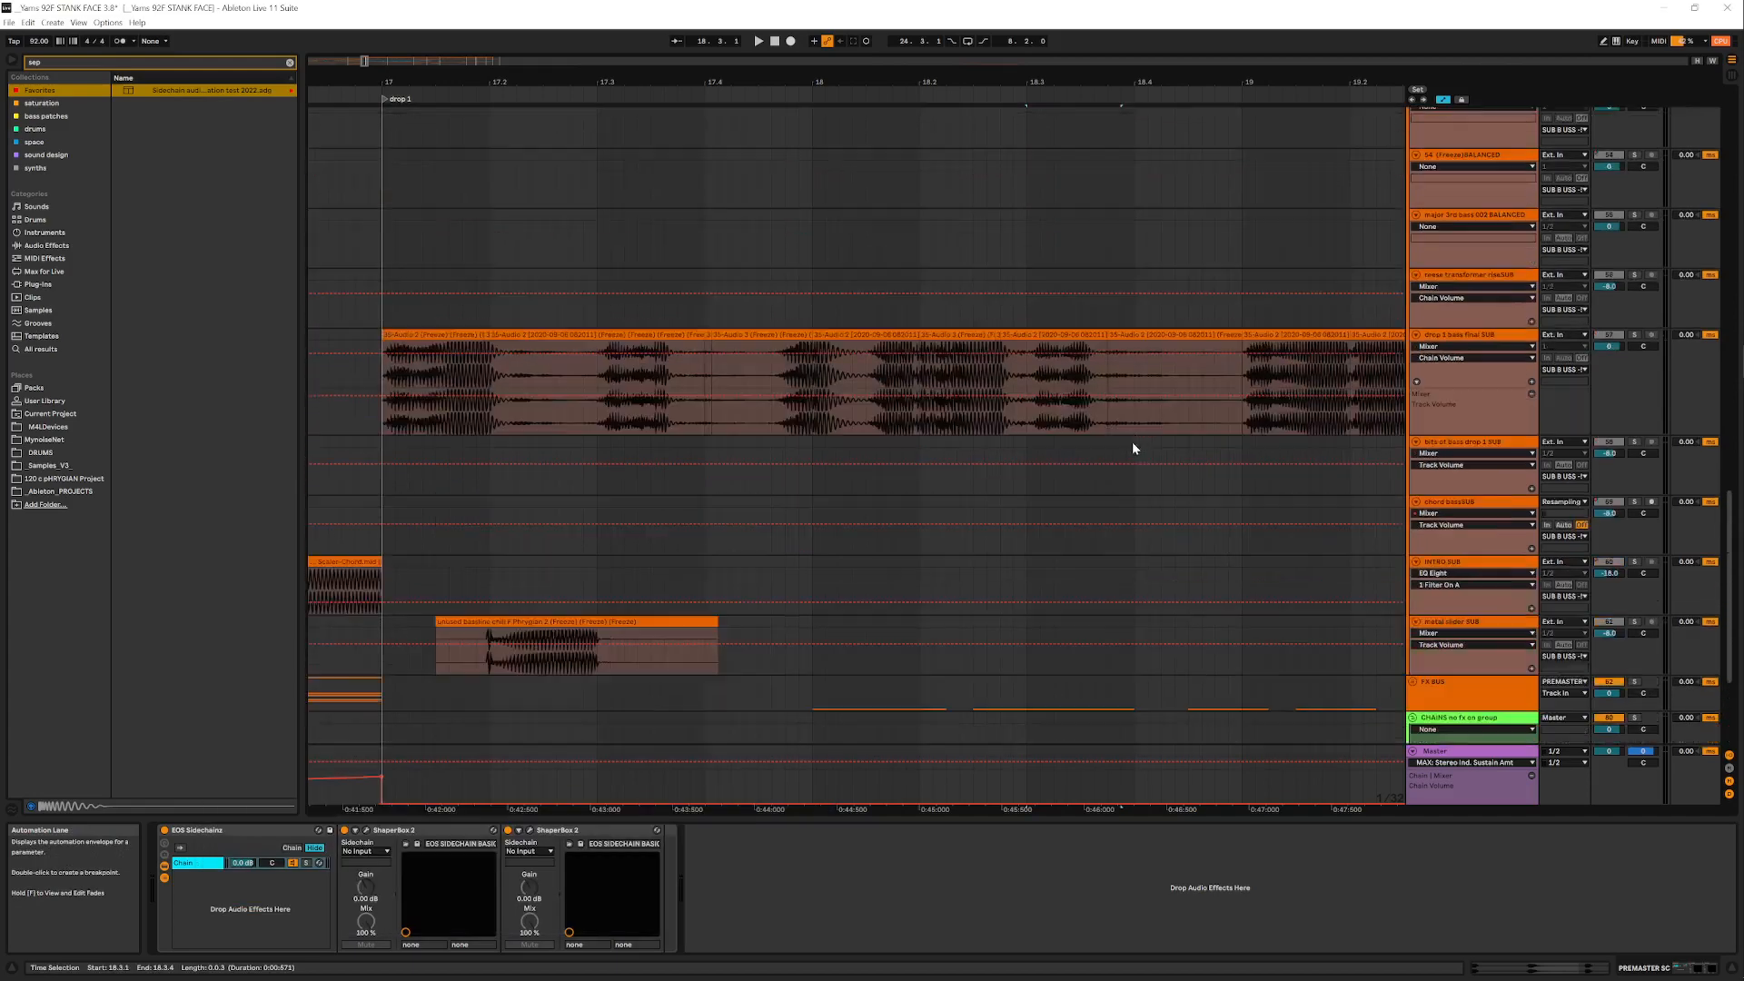
scroll(1097, 543, down, 3)
scroll(1108, 445, up, 10)
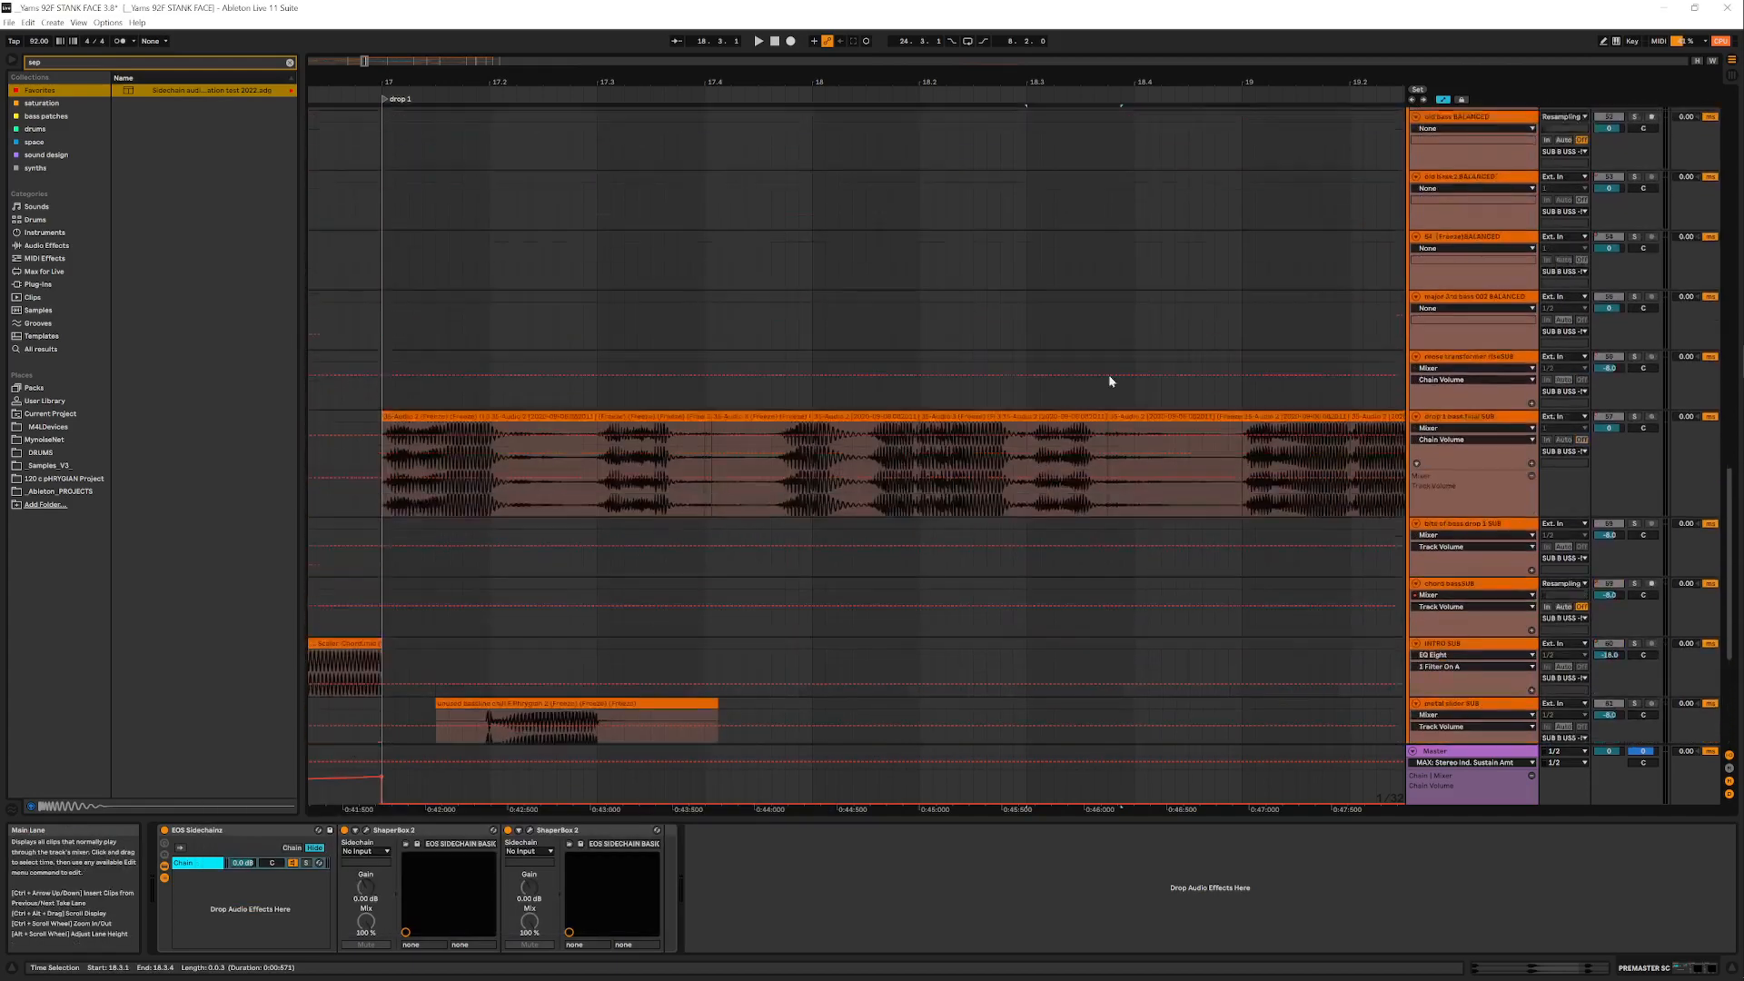
scroll(1088, 372, up, 3)
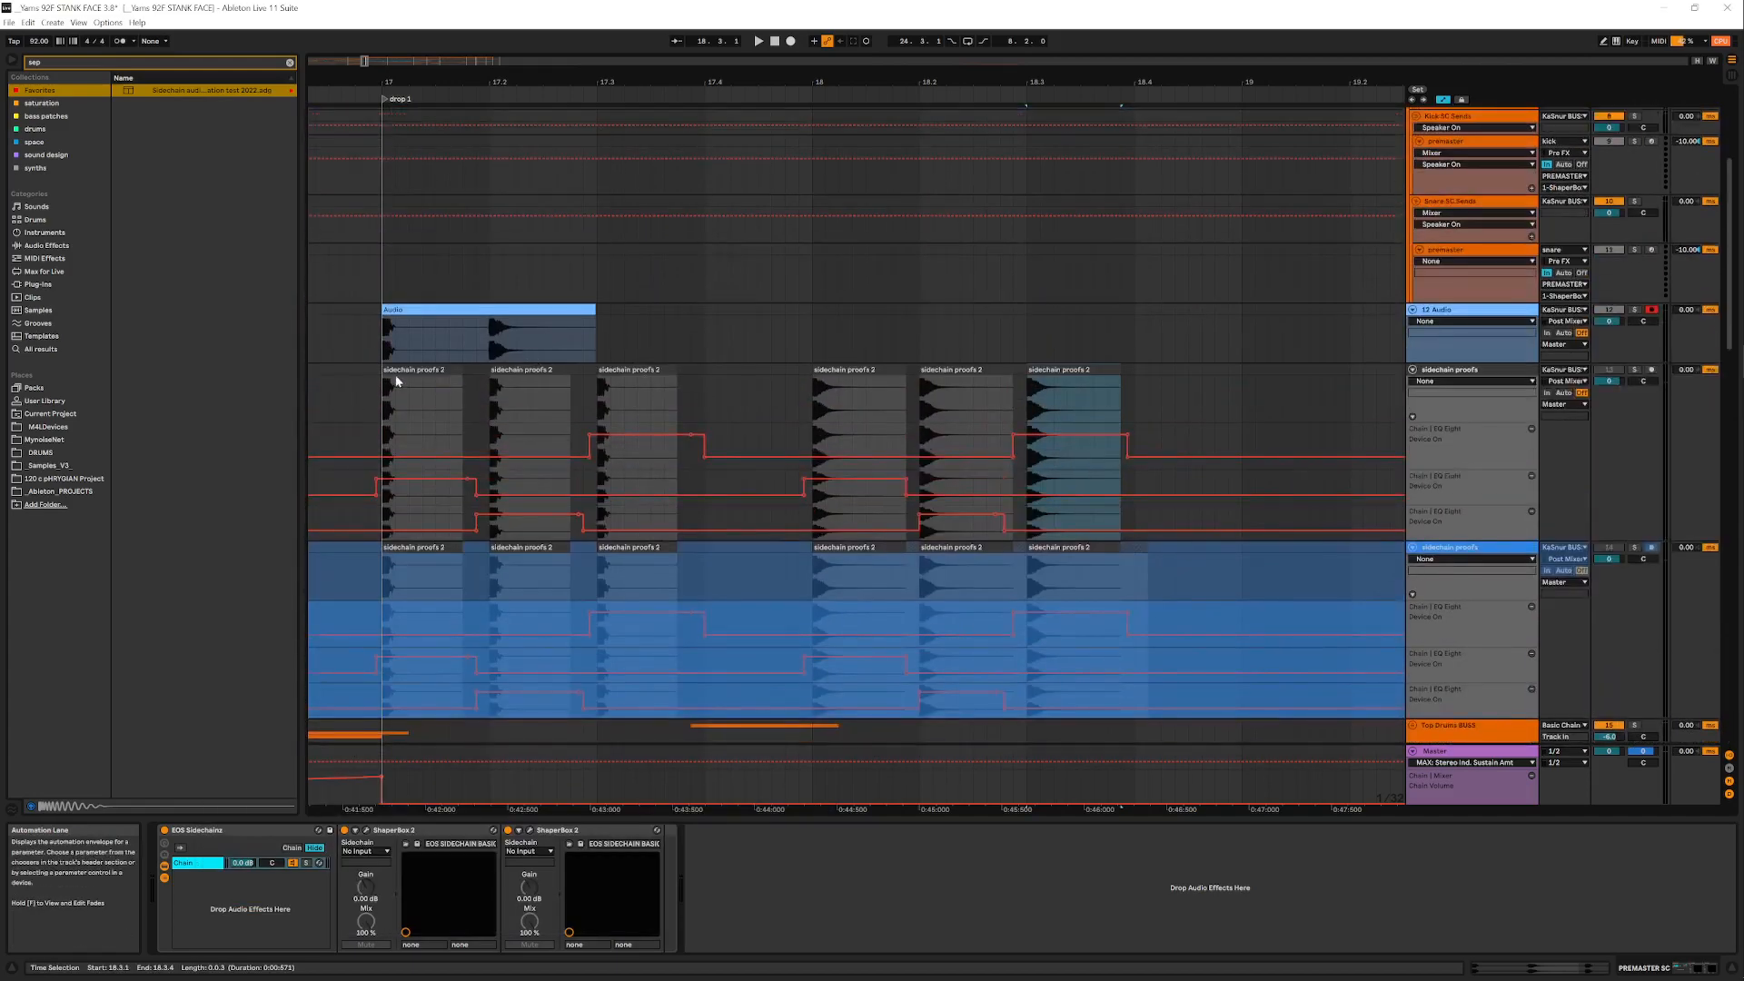
click(395, 400)
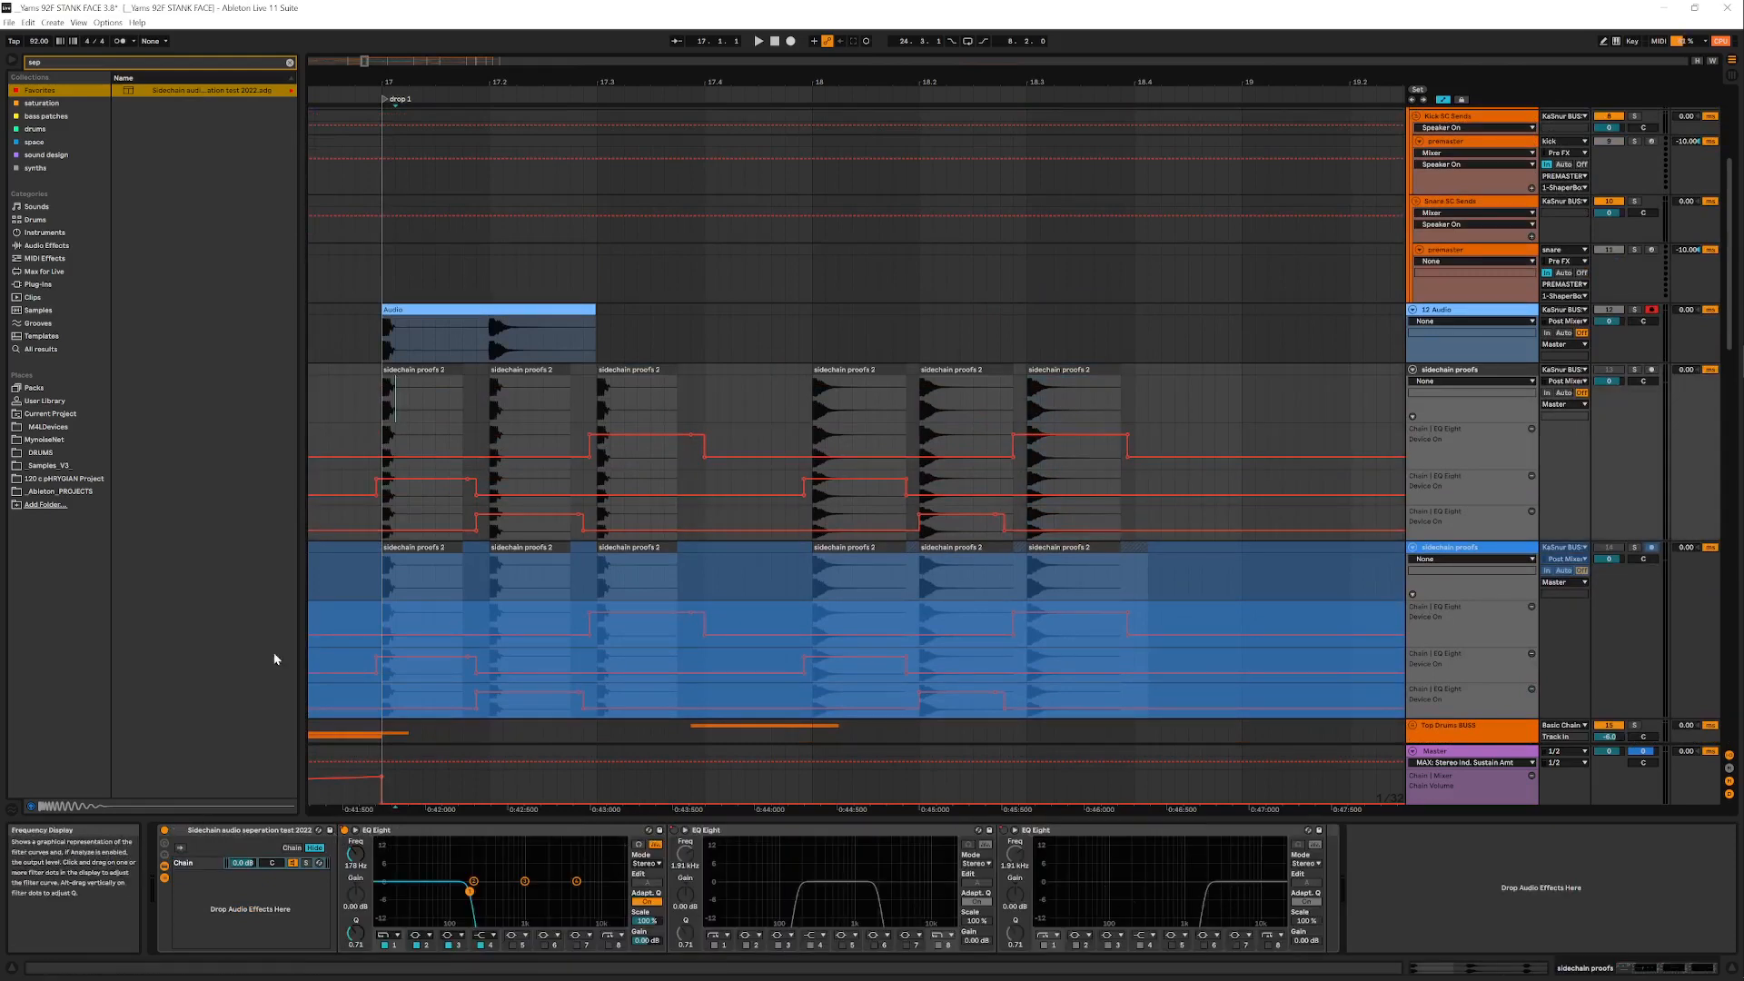
click(436, 410)
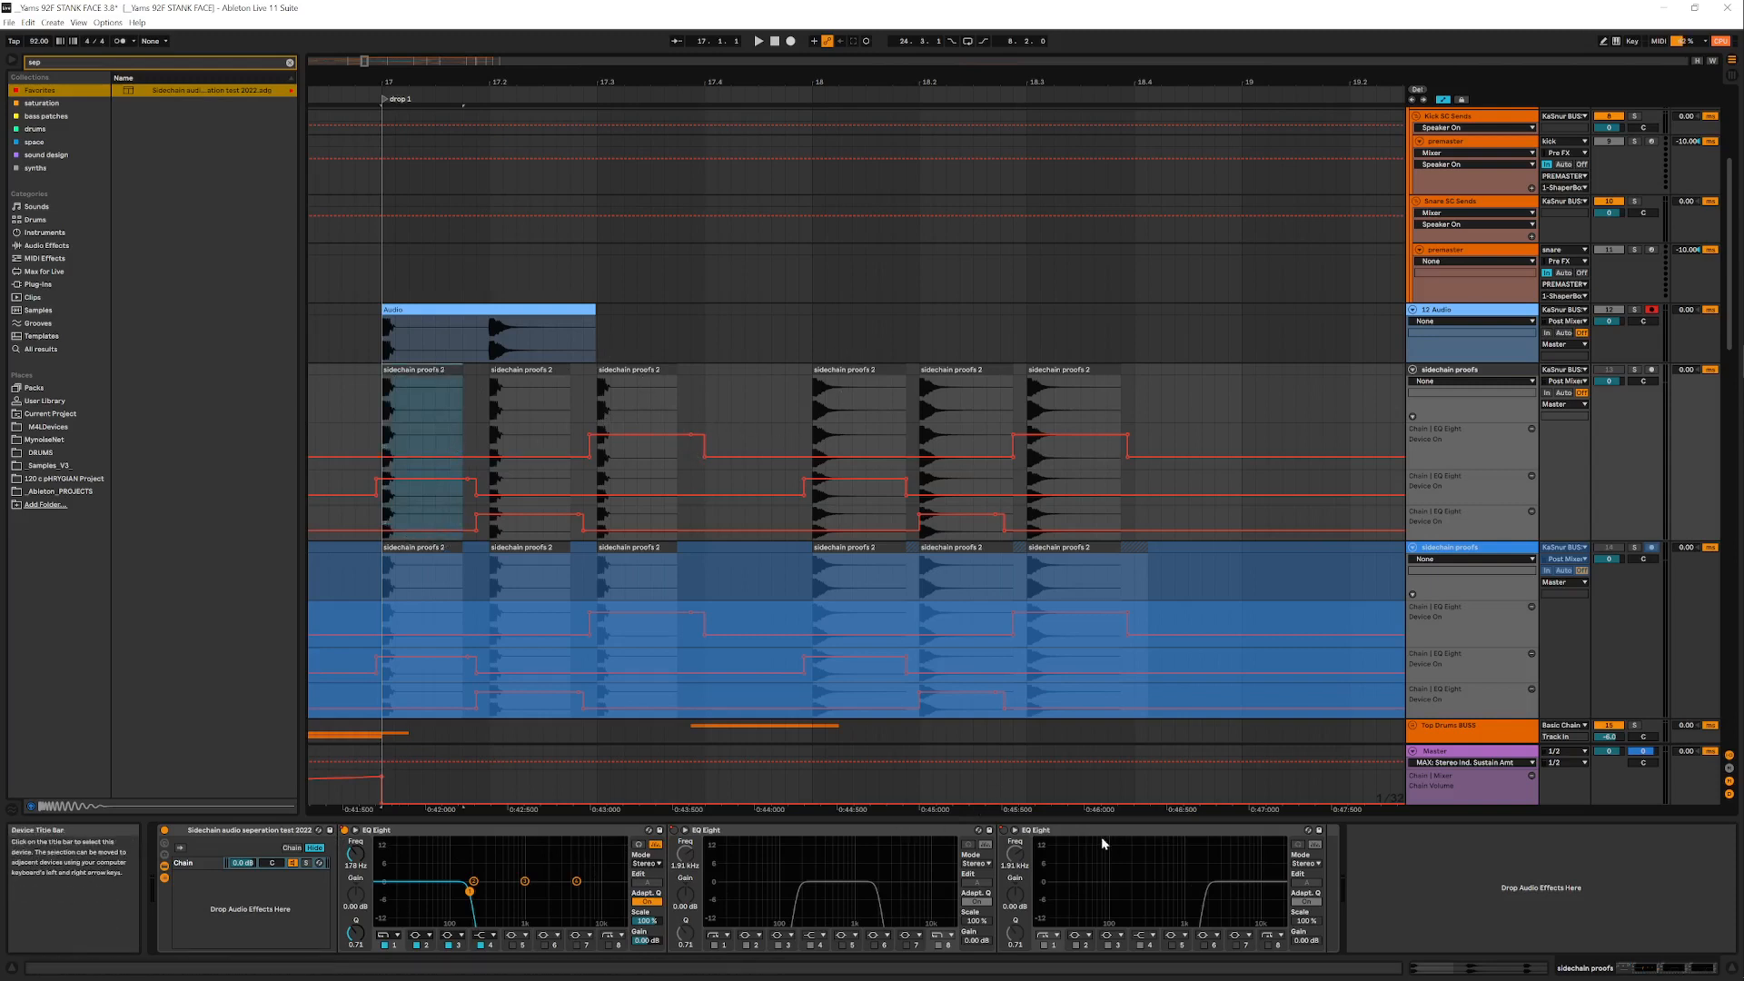
Show the Device On automation of the third EQ Eight on the upper sidechain proofs track
click(1027, 831)
right_click(1003, 831)
click(1042, 596)
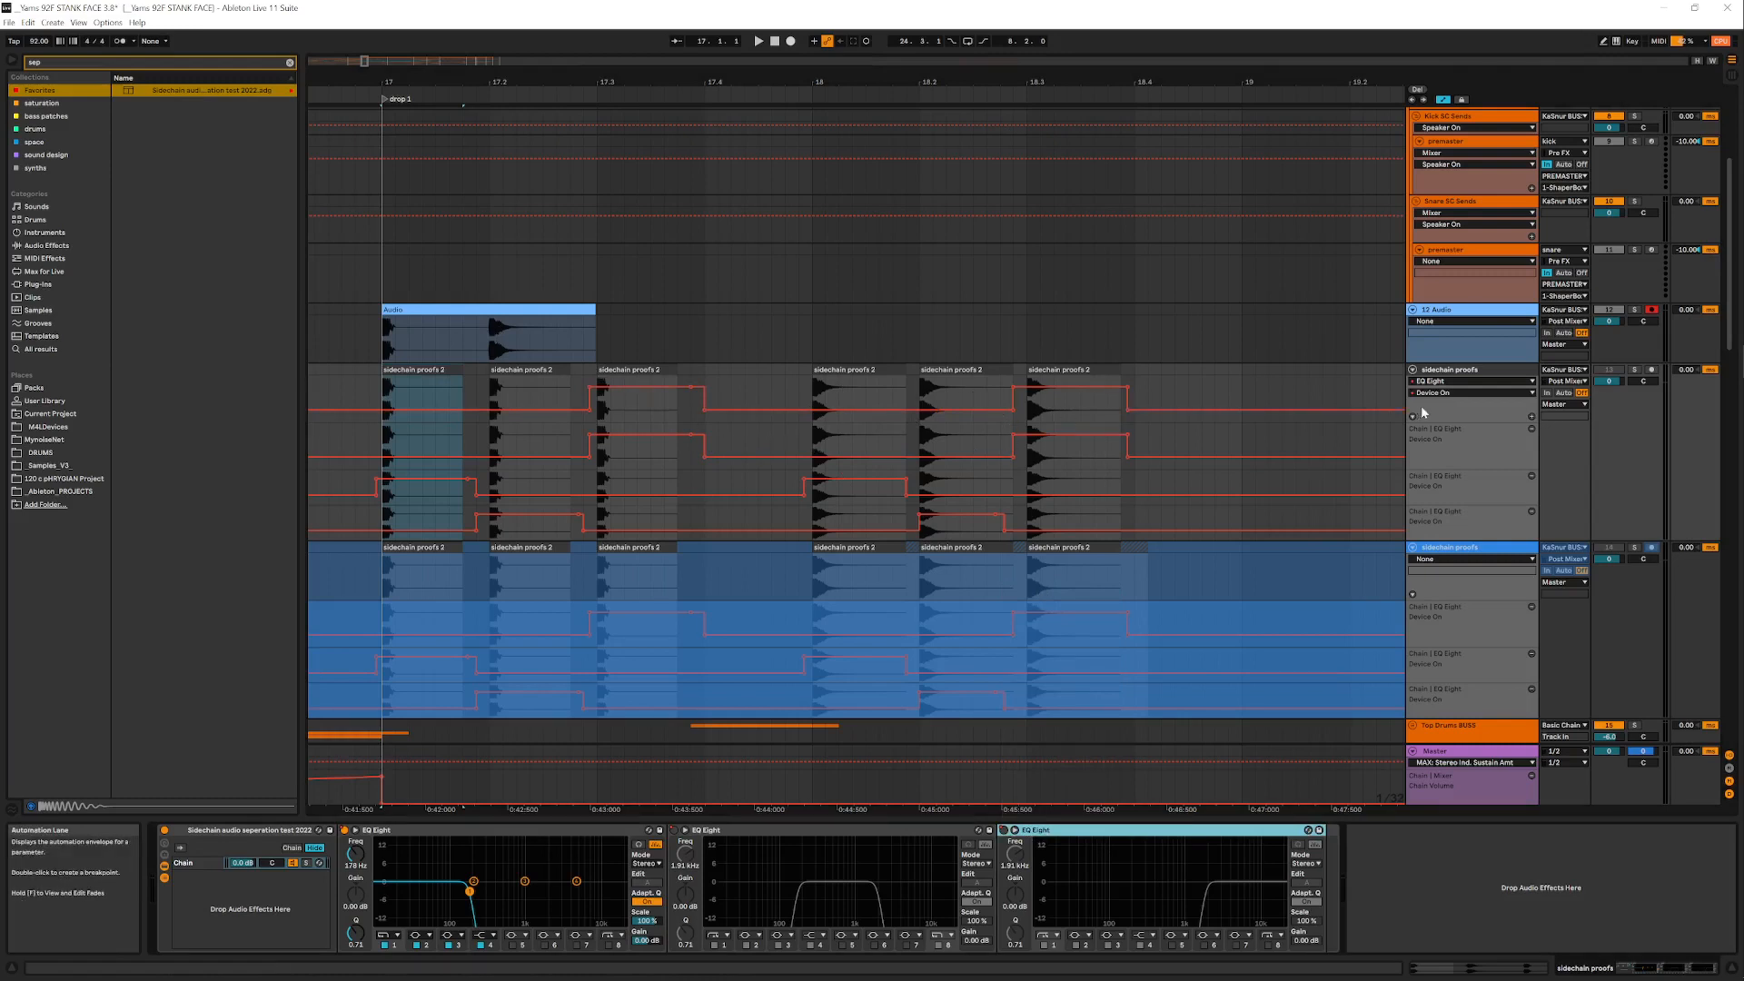
Flatten the lower sidechain proofs track and set a fixed 1/32 grid over its clips at bar 17
right_click(1430, 548)
click(1476, 645)
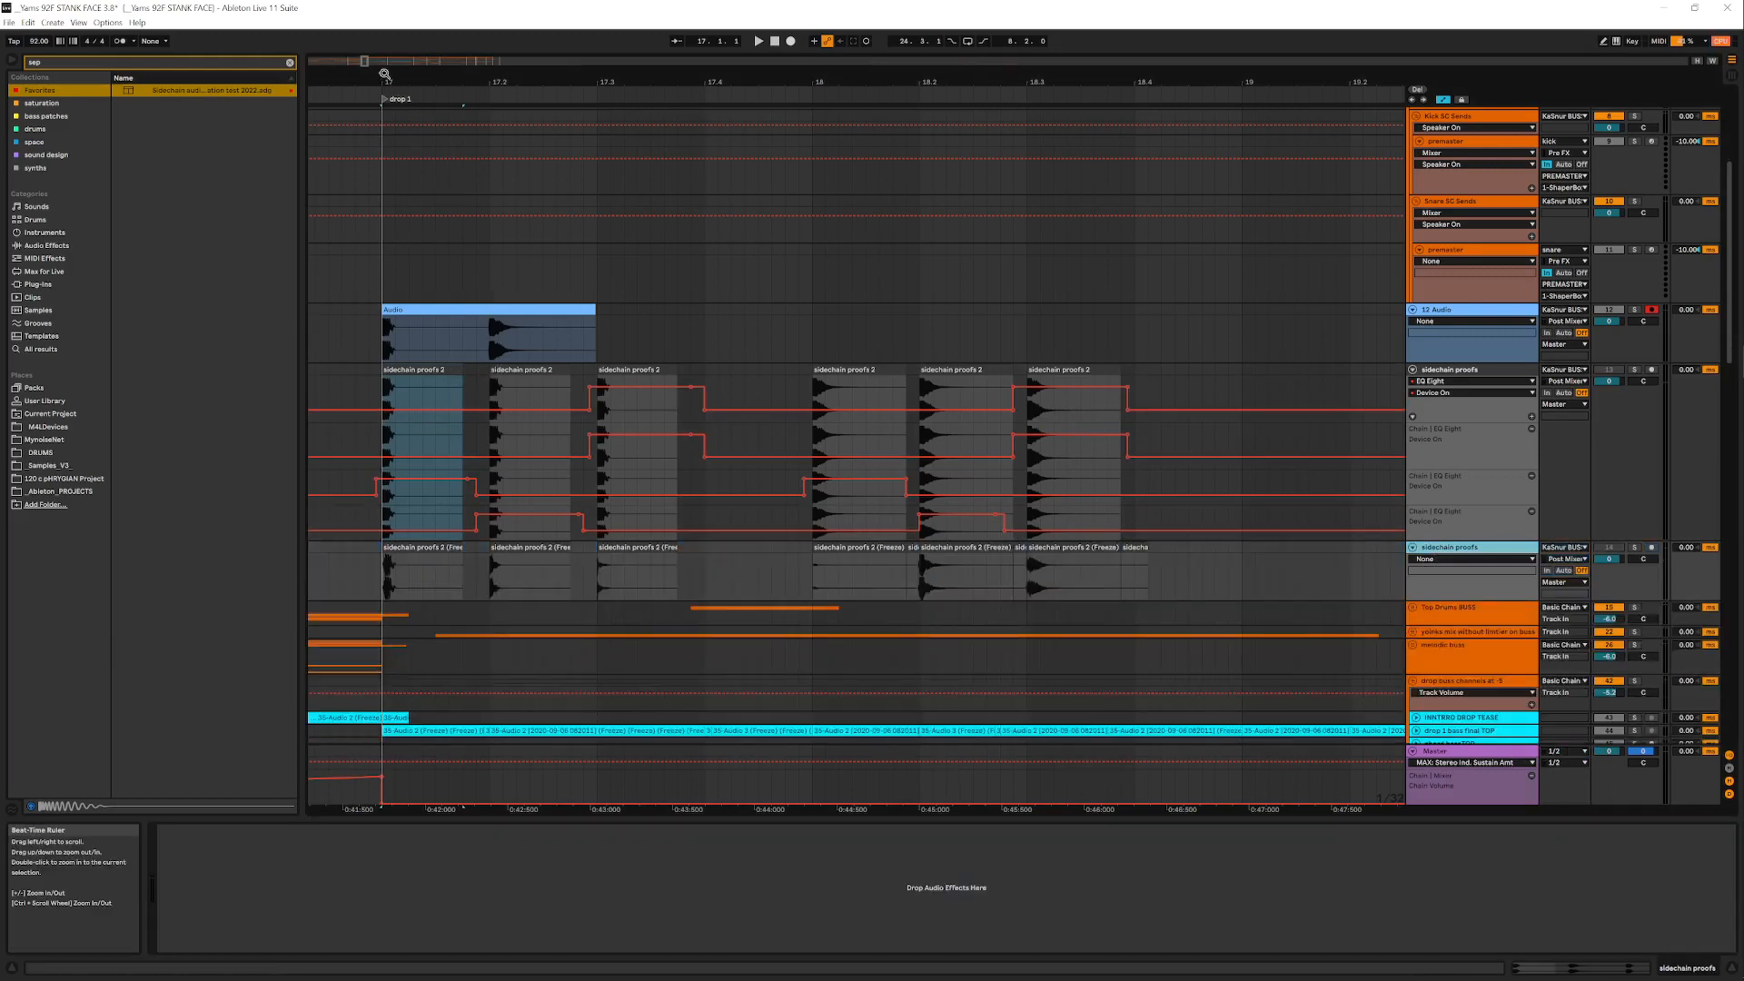
drag(385, 77, 969, 776)
right_click(751, 572)
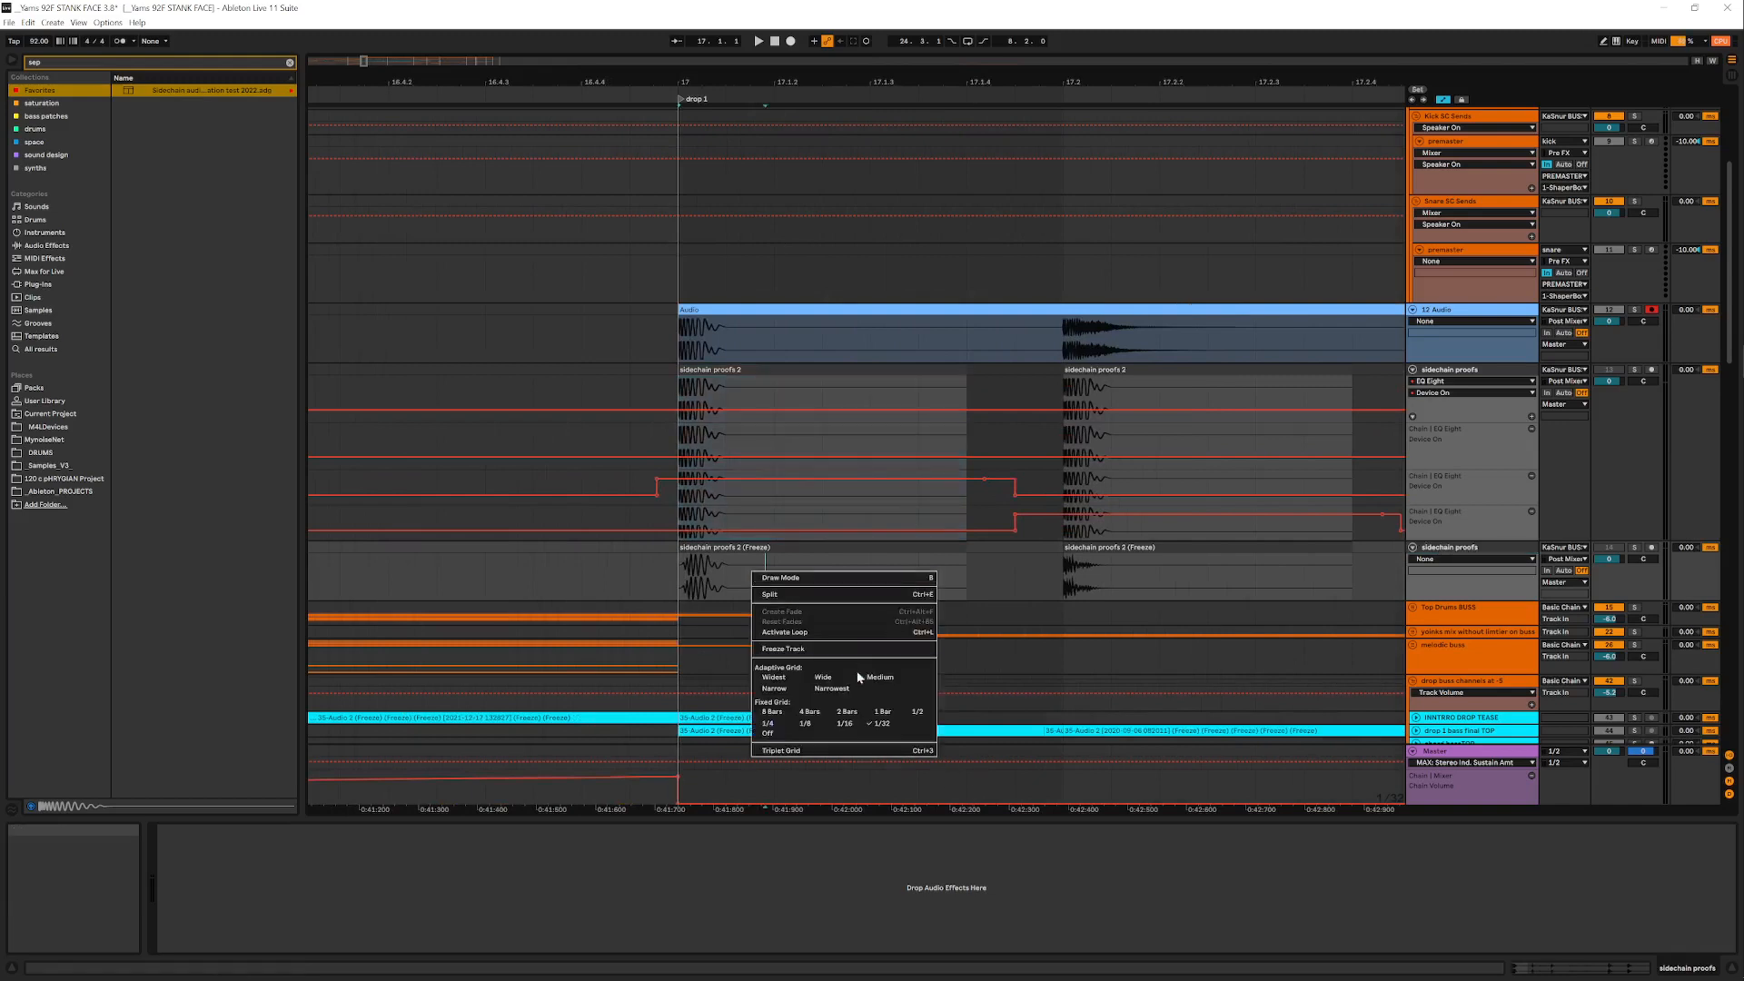
click(887, 724)
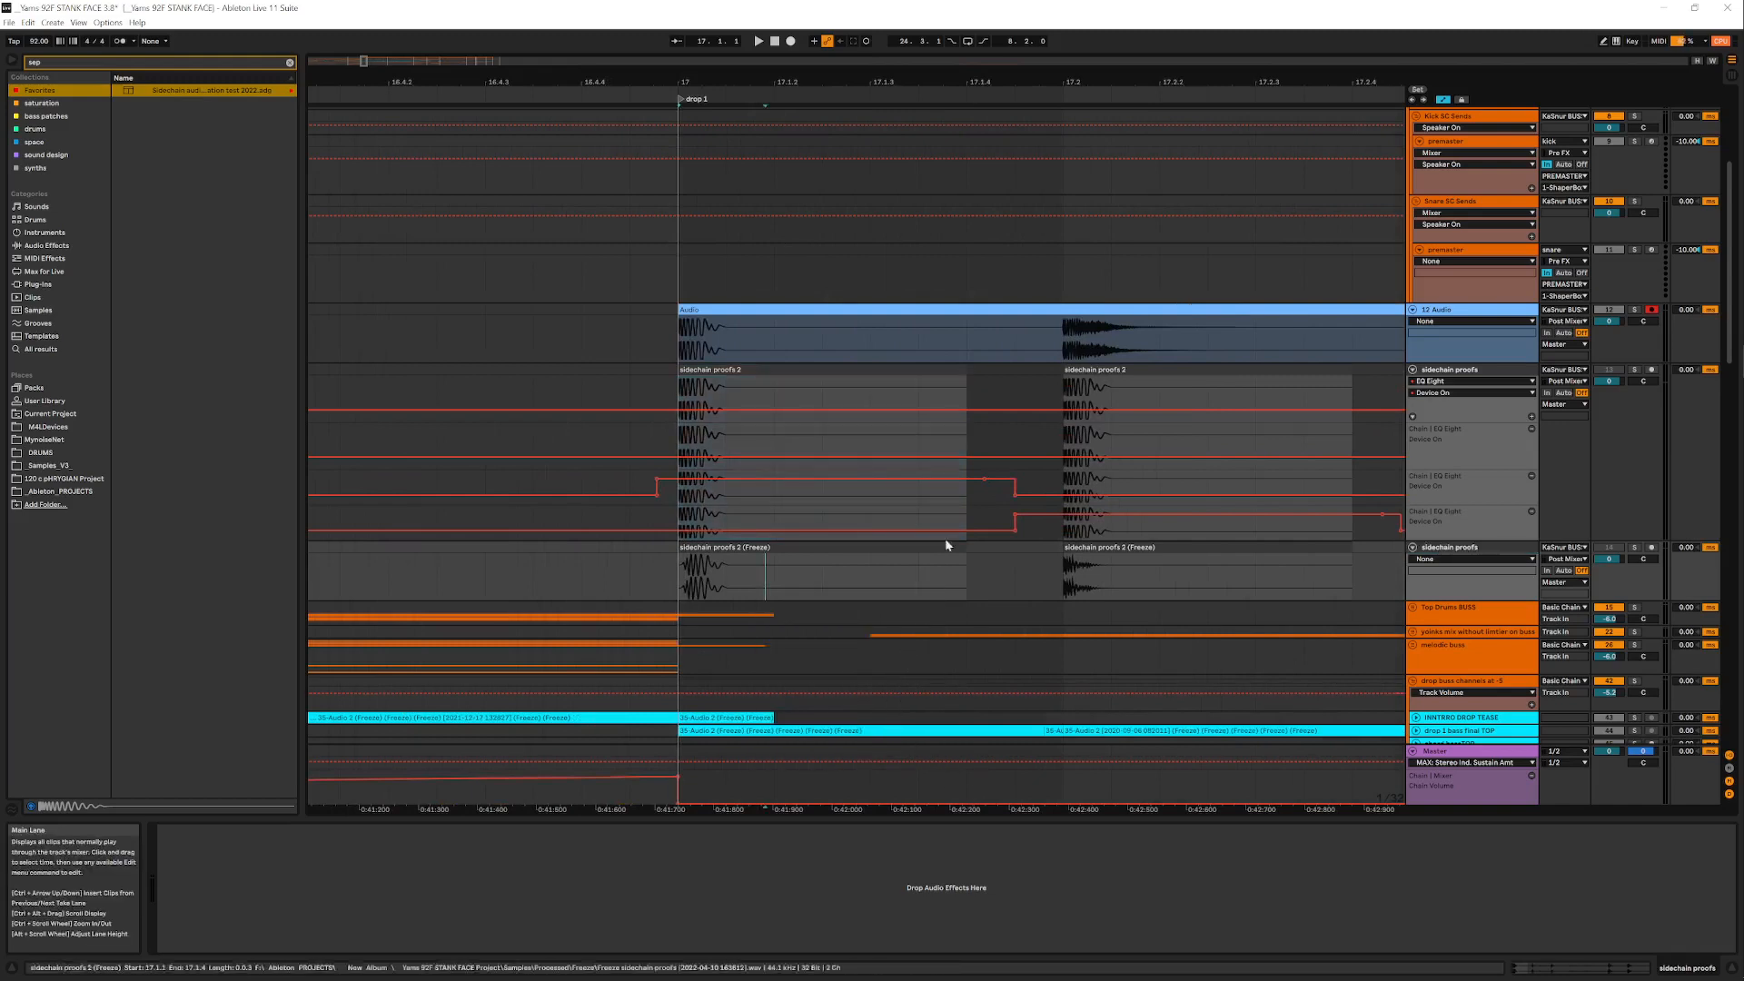
drag(859, 75, 722, 74)
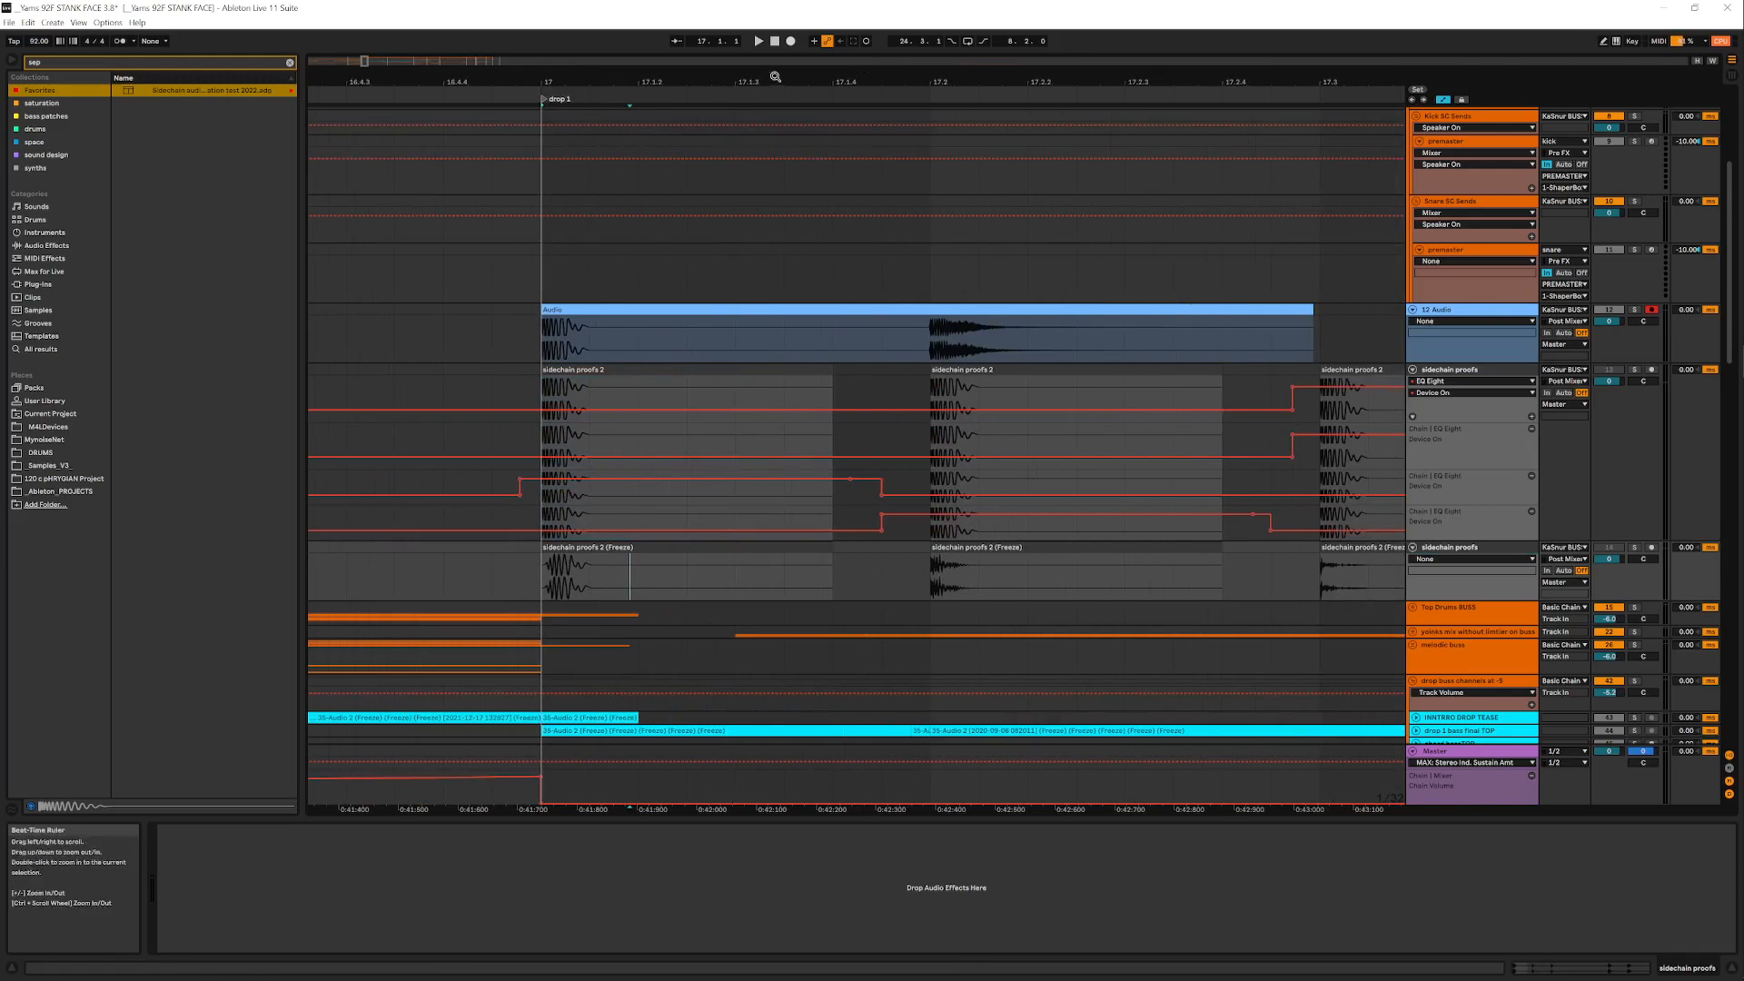
drag(804, 79, 706, 87)
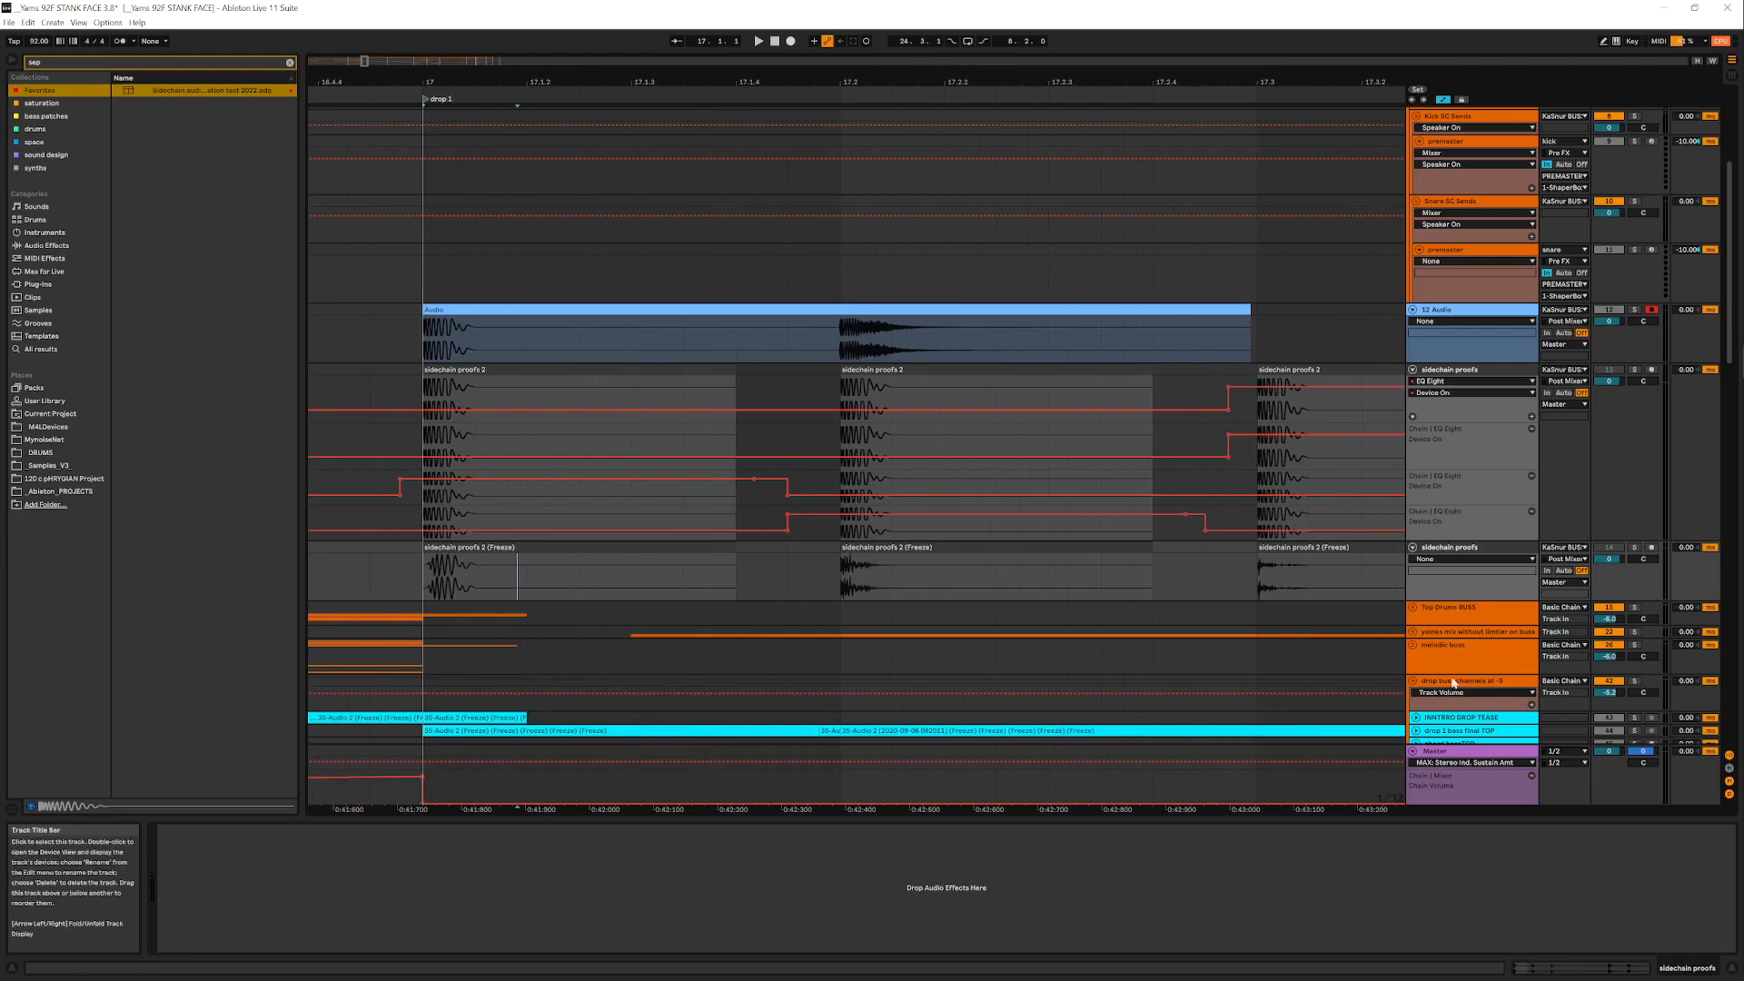
Collapse the drop buss channels and CHAINS groups, and expand the PREMASTER SC track
click(1419, 684)
click(1413, 682)
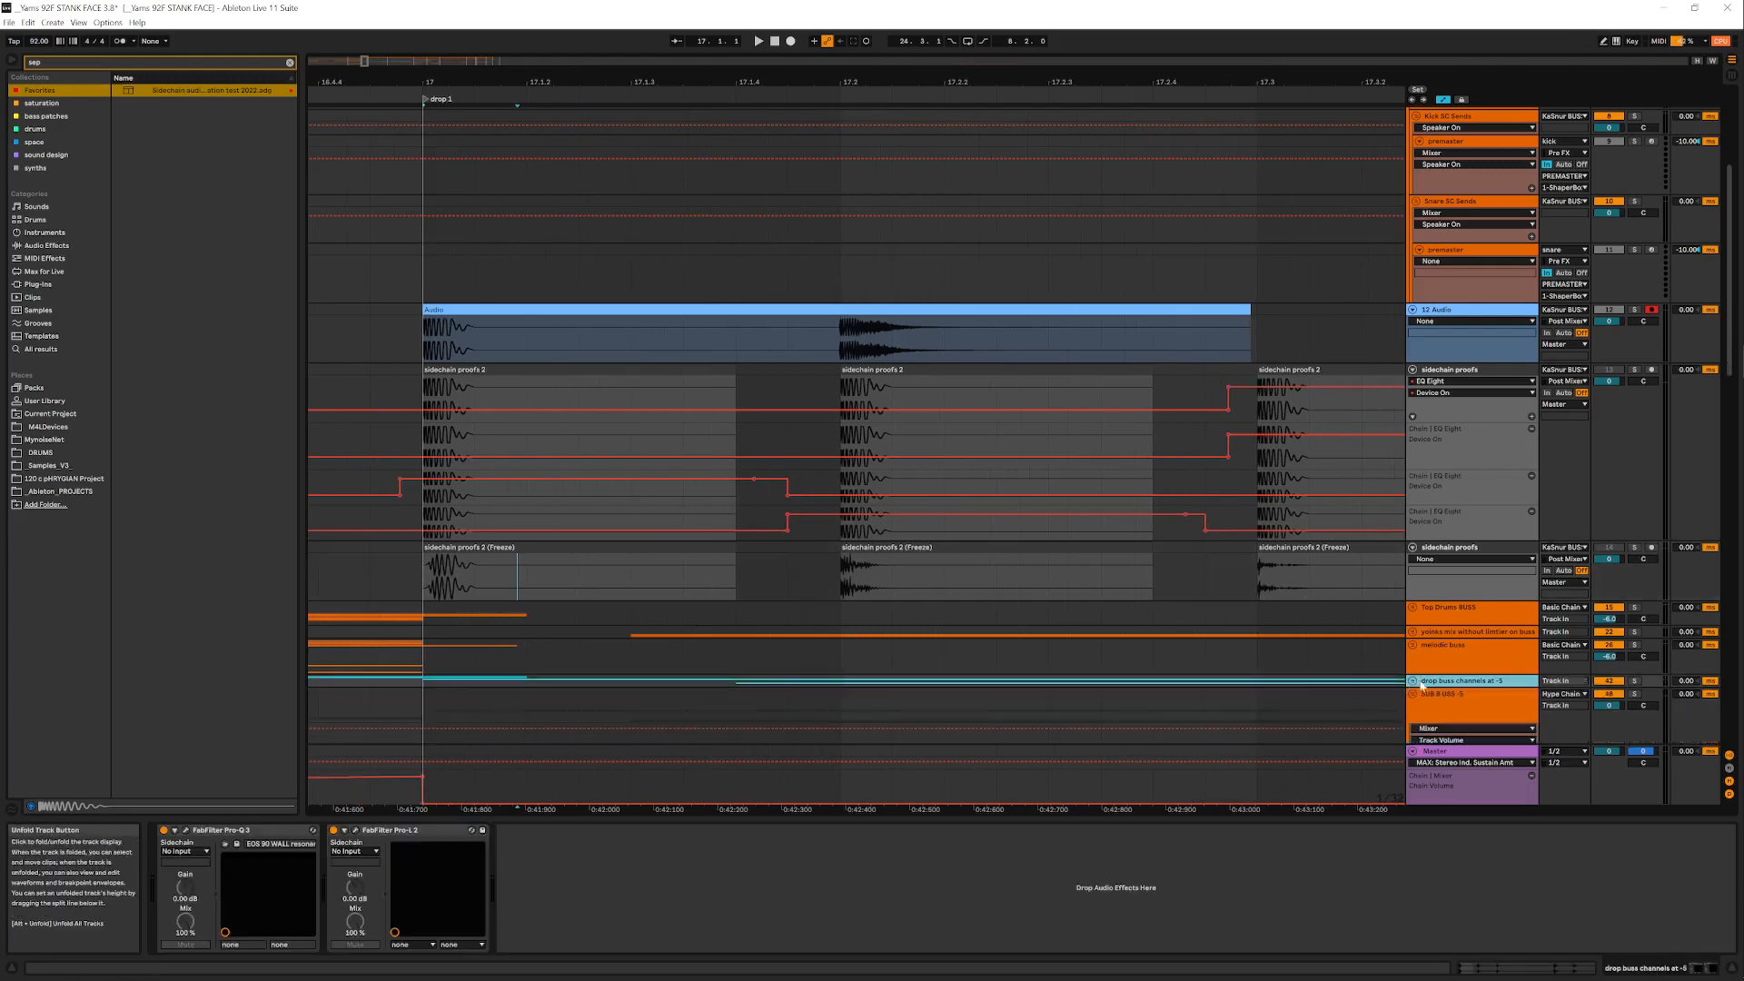
scroll(1407, 643, down, 5)
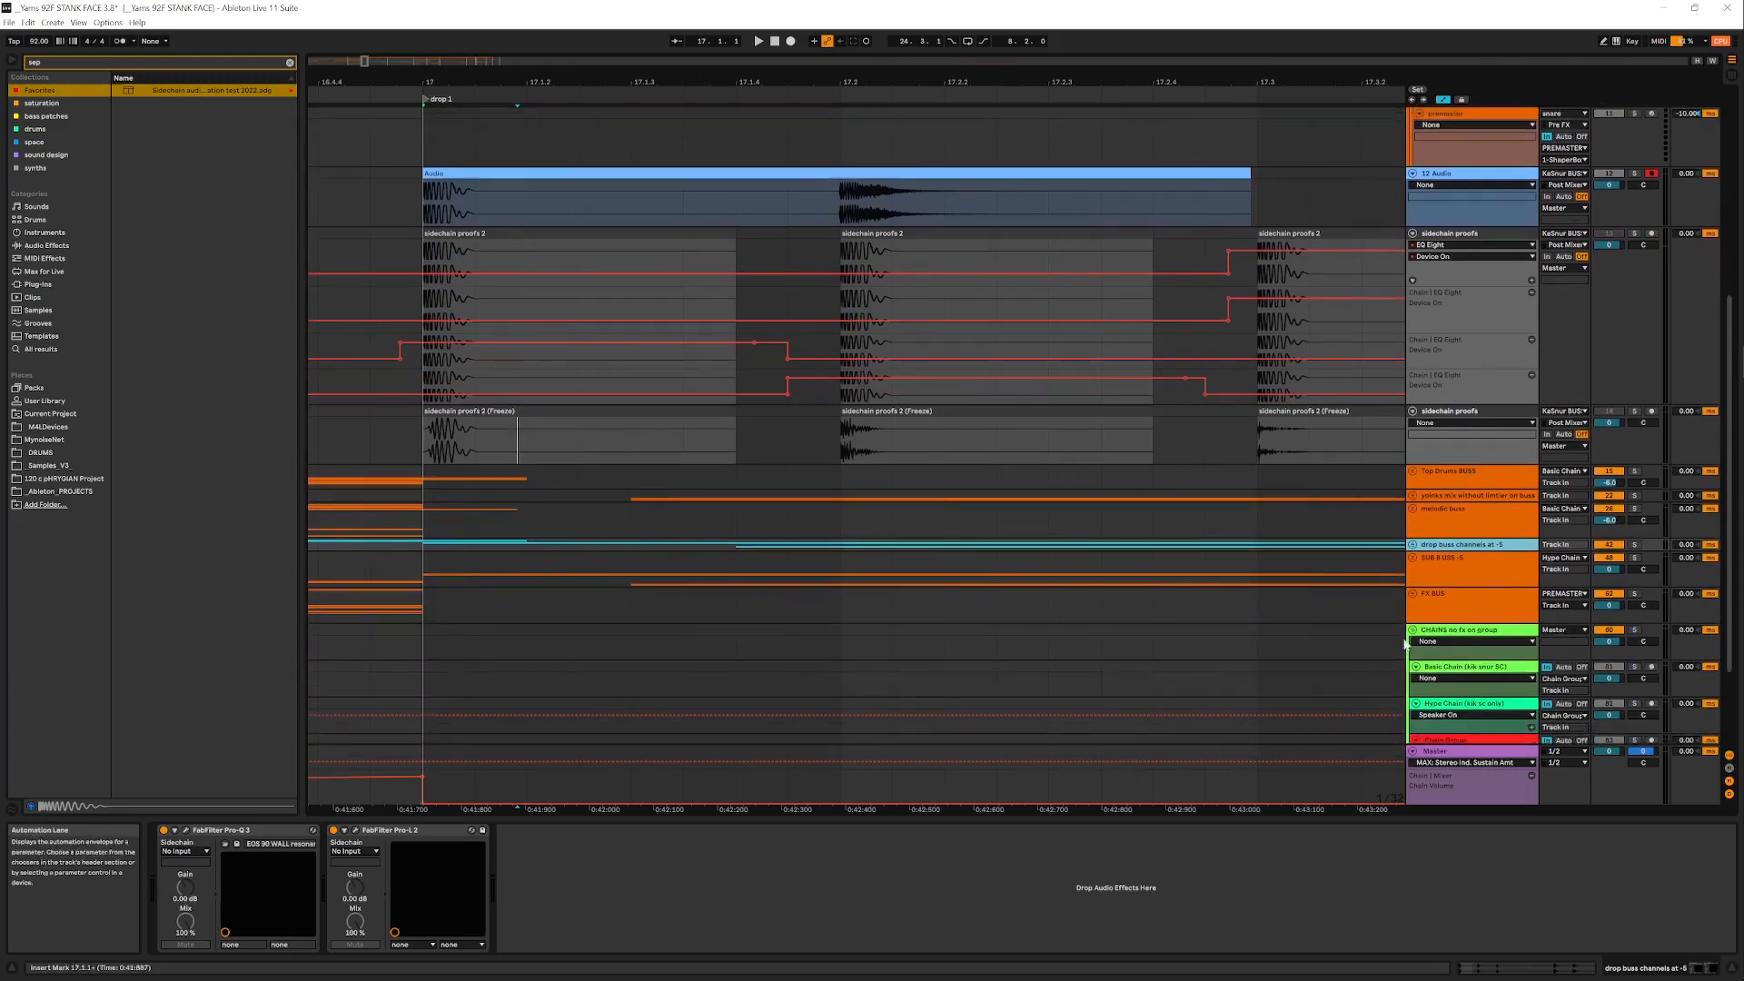
scroll(1406, 643, down, 2)
click(1413, 576)
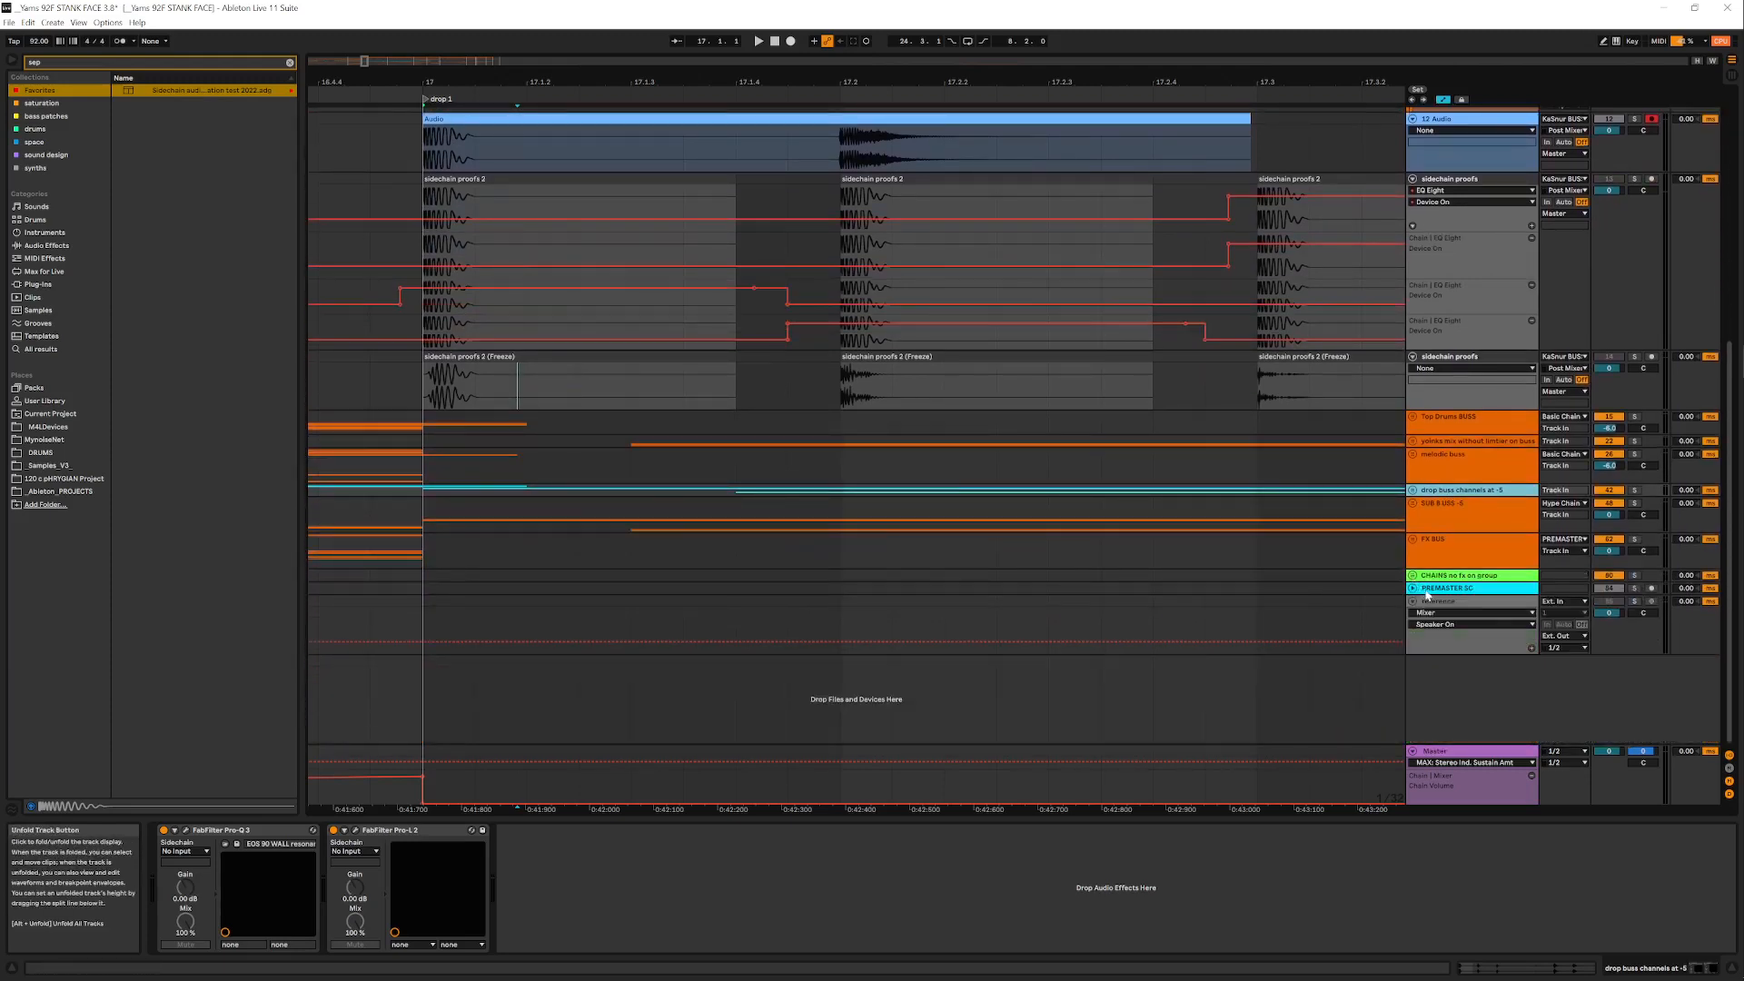
click(1423, 588)
click(1414, 589)
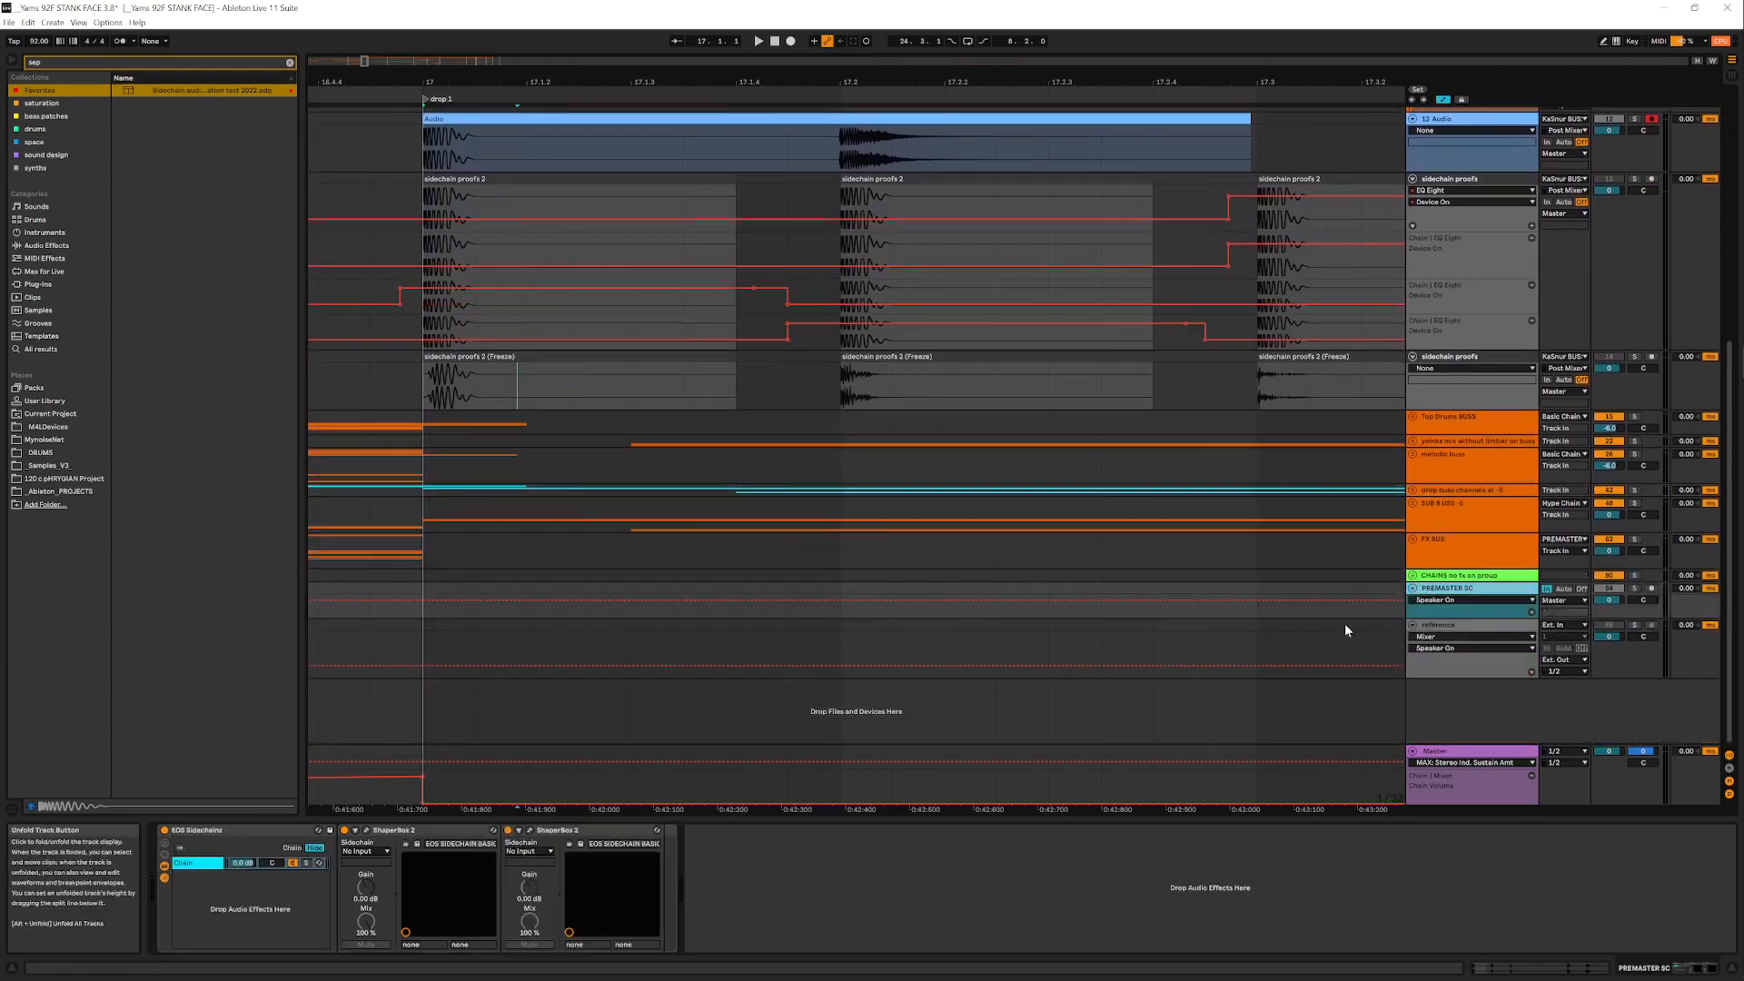
Open the first ShaperBox 2 to view its mid band's LFO length options and rename the PREMASTER SC track PRE SC
click(365, 830)
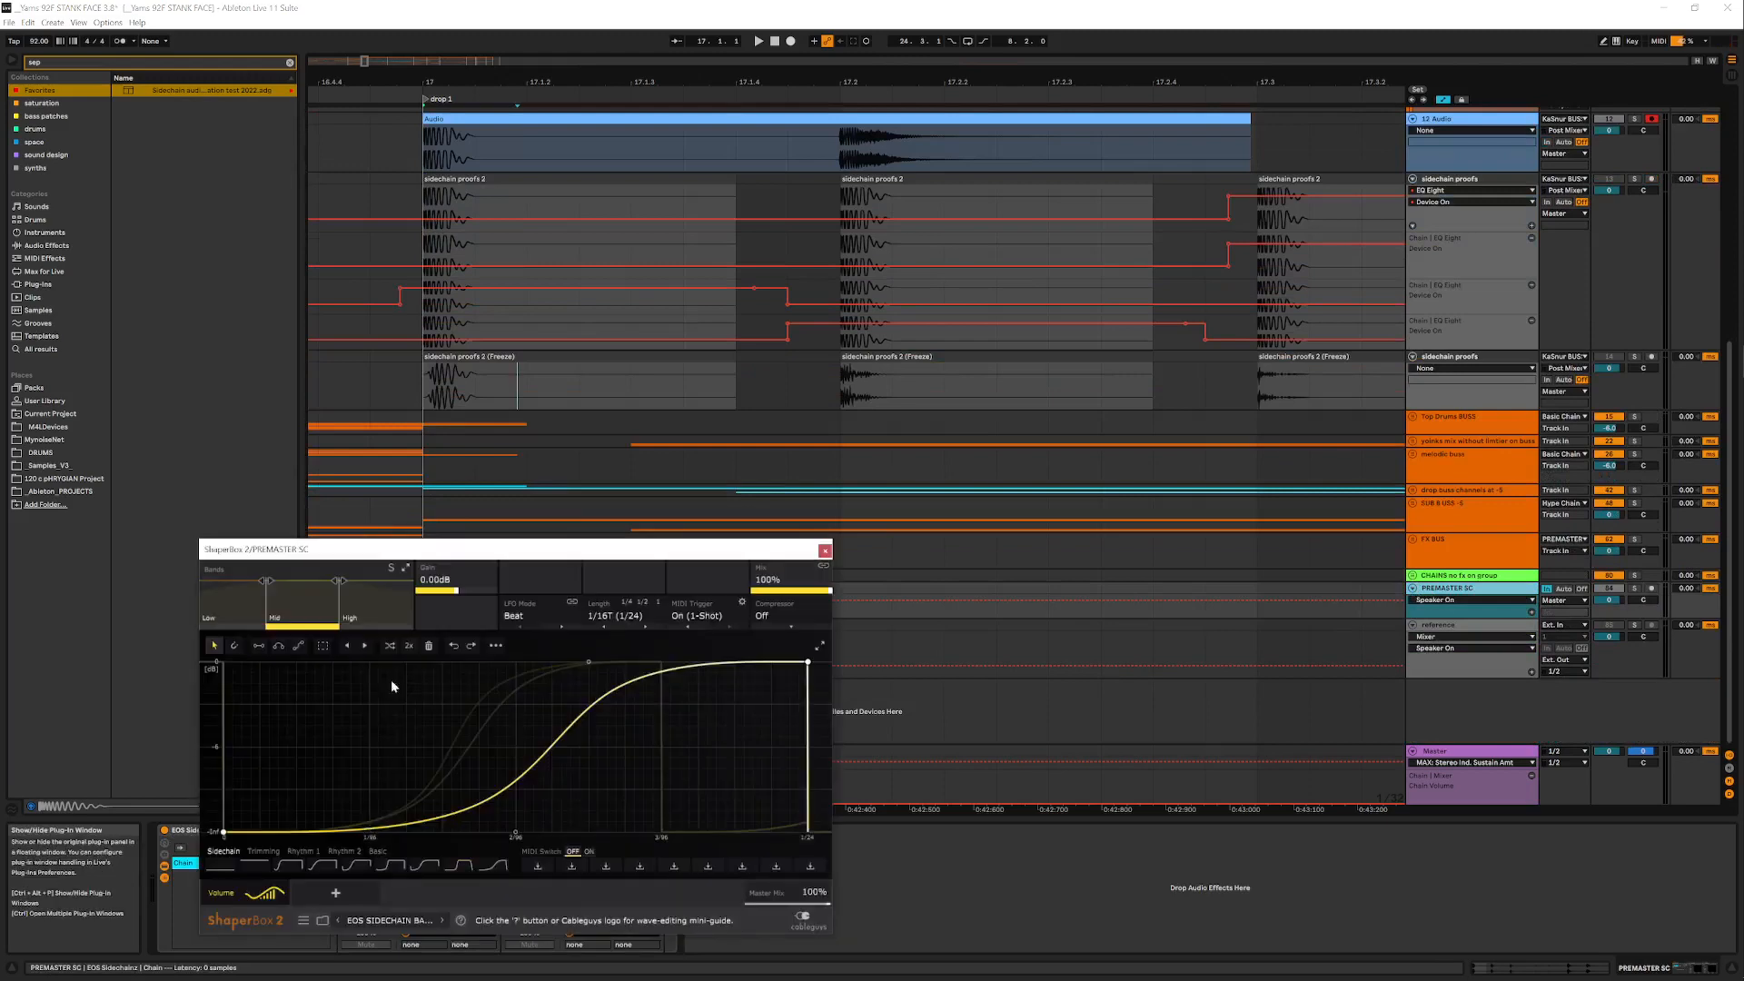
click(638, 617)
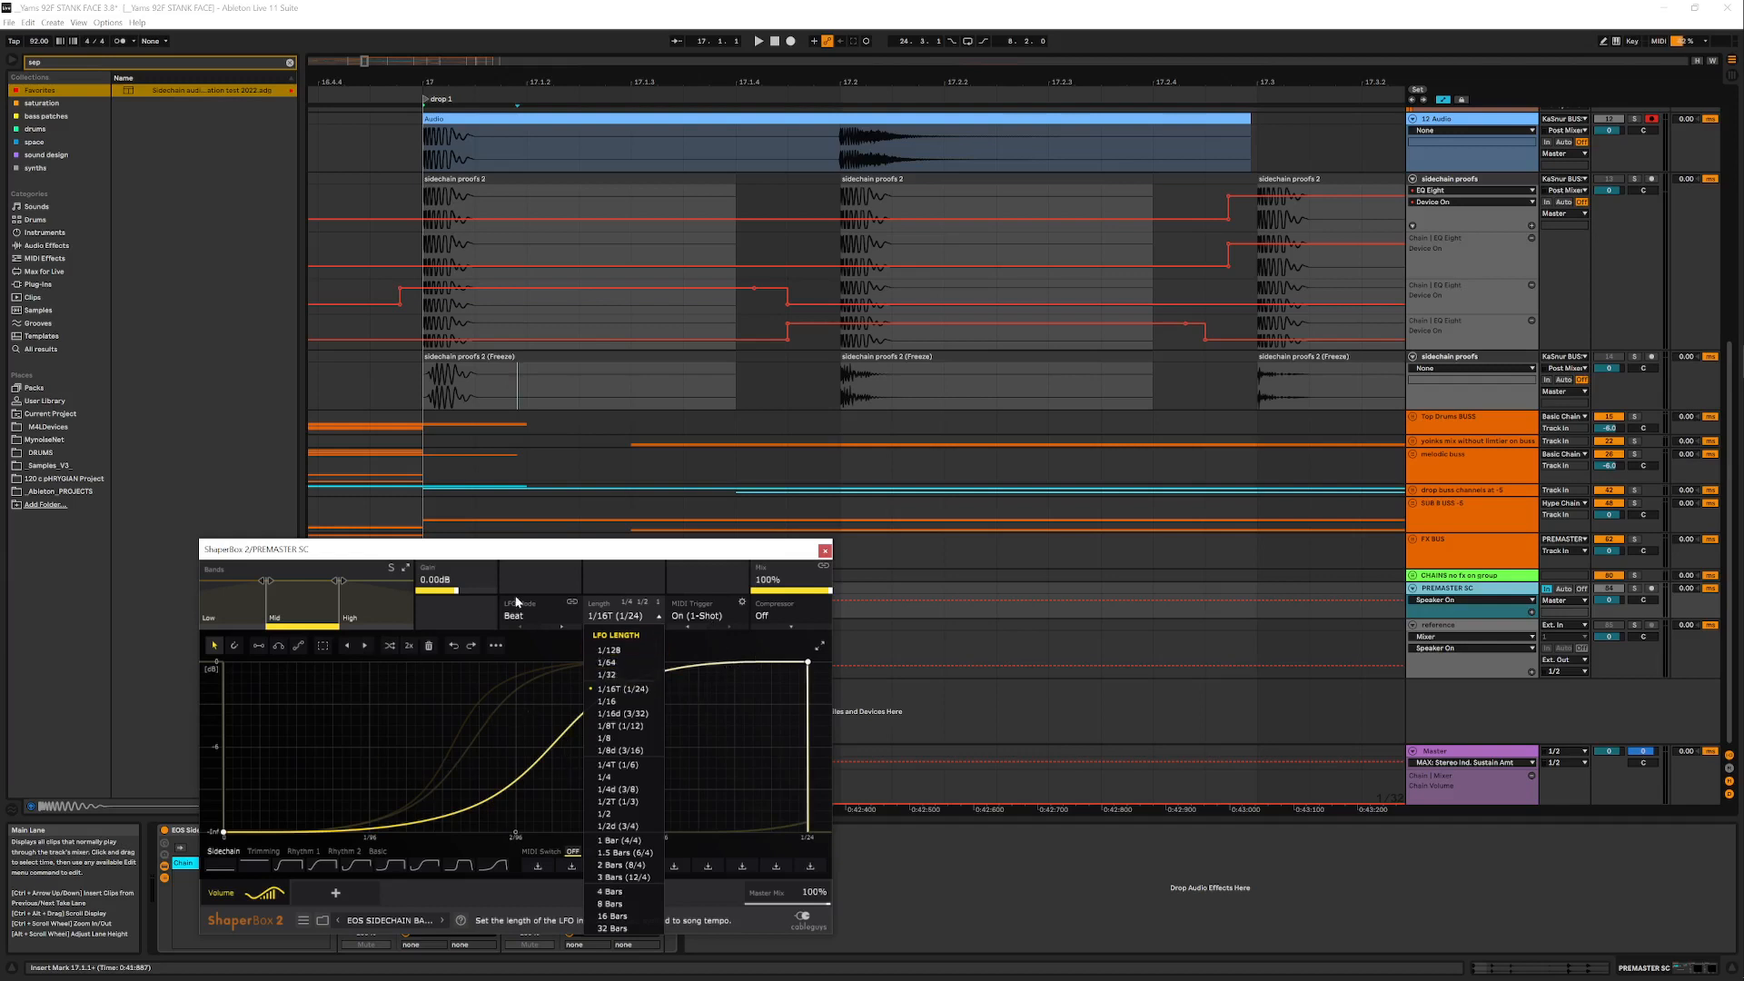
drag(551, 547, 575, 510)
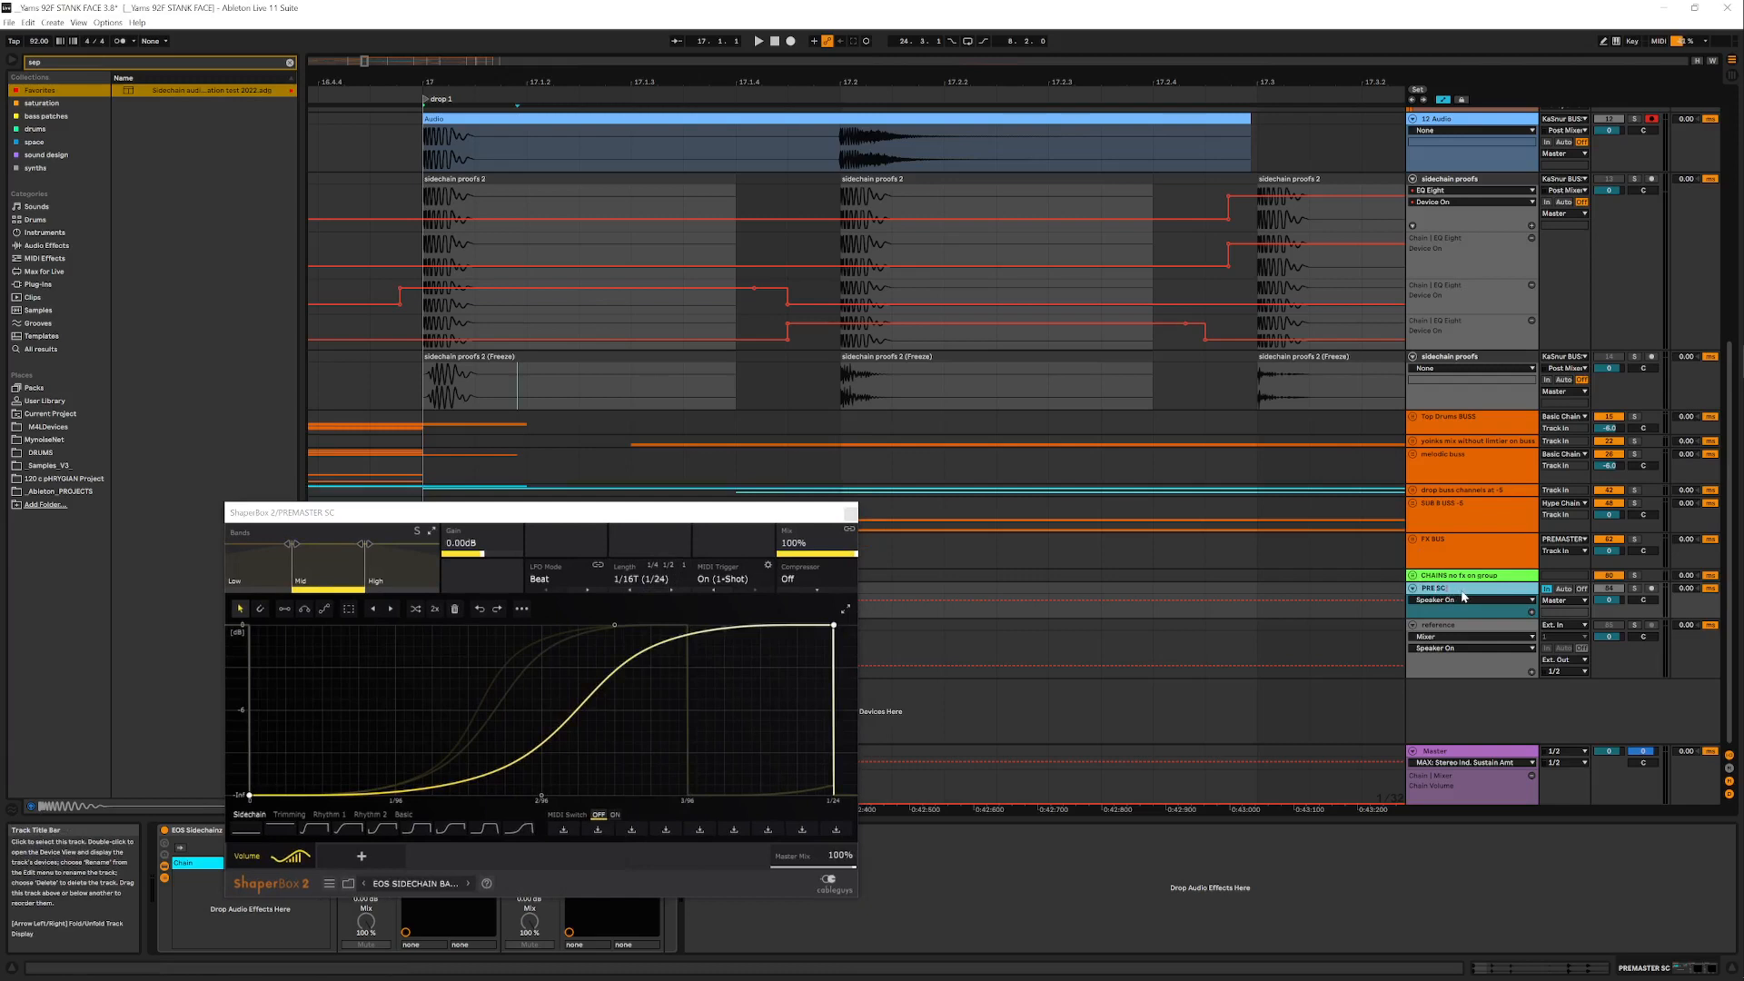
Check the first flattened kick clip against the 1/32 grid and rename the PRE SC track PRE SC 32 32 64
right_click(670, 359)
click(583, 380)
right_click(585, 380)
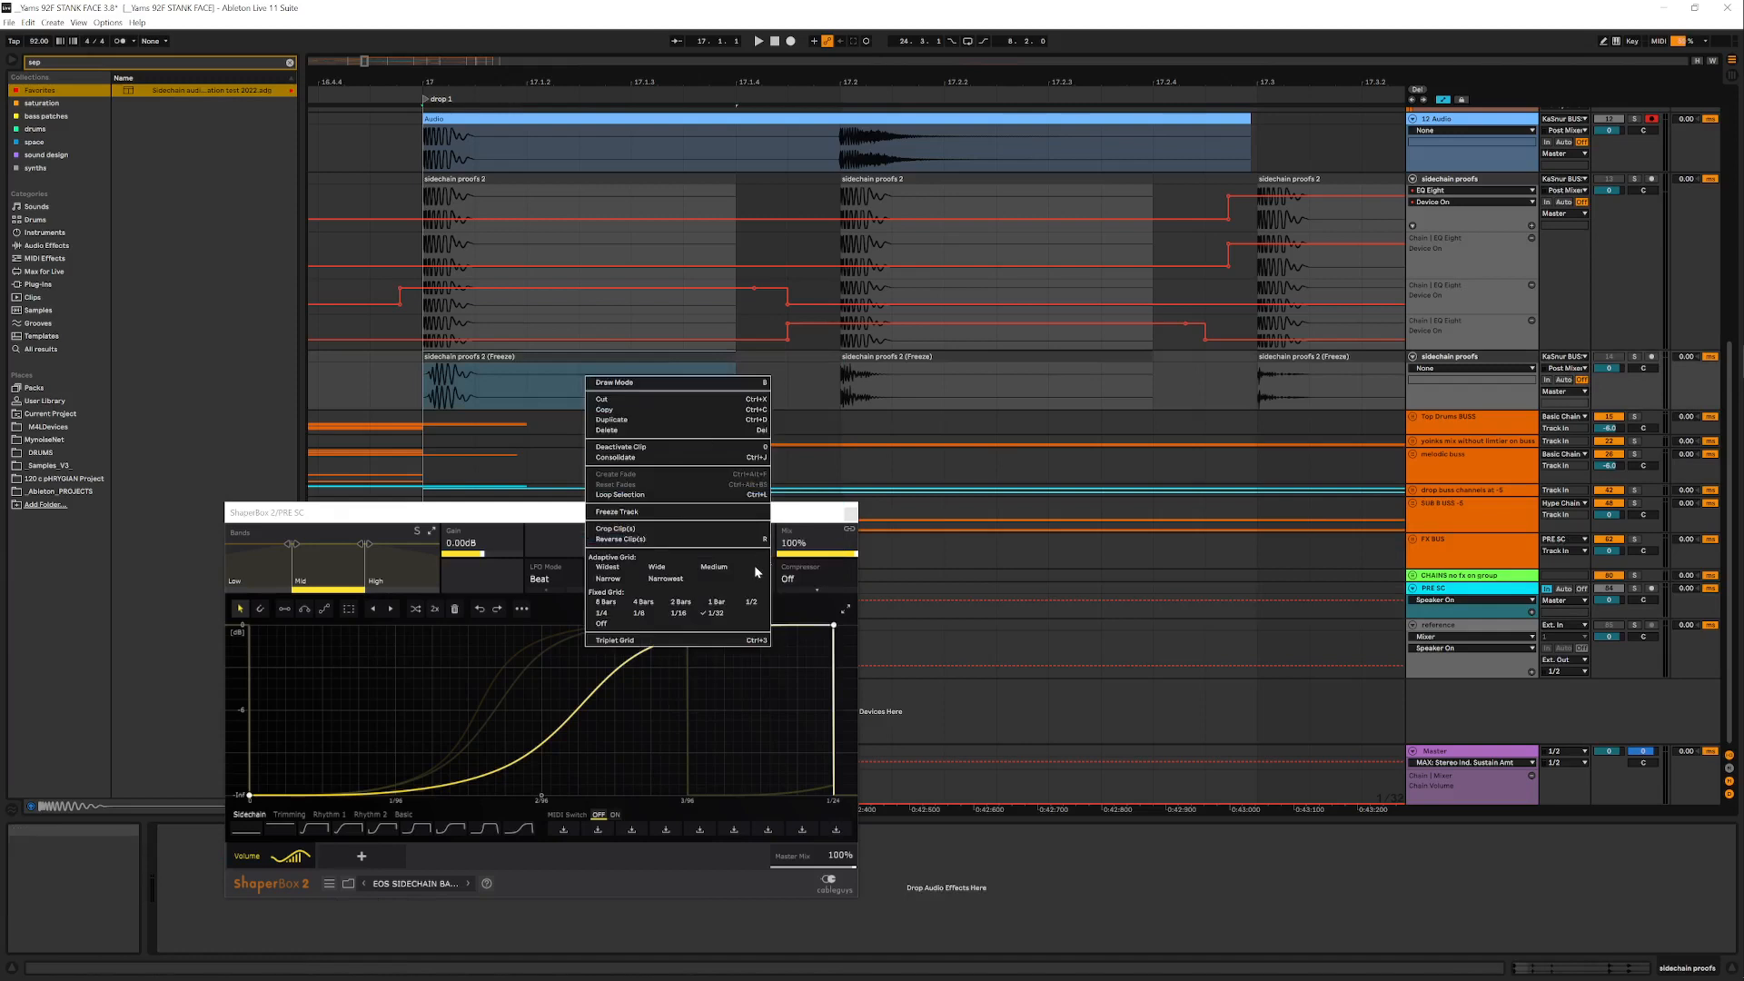
click(727, 614)
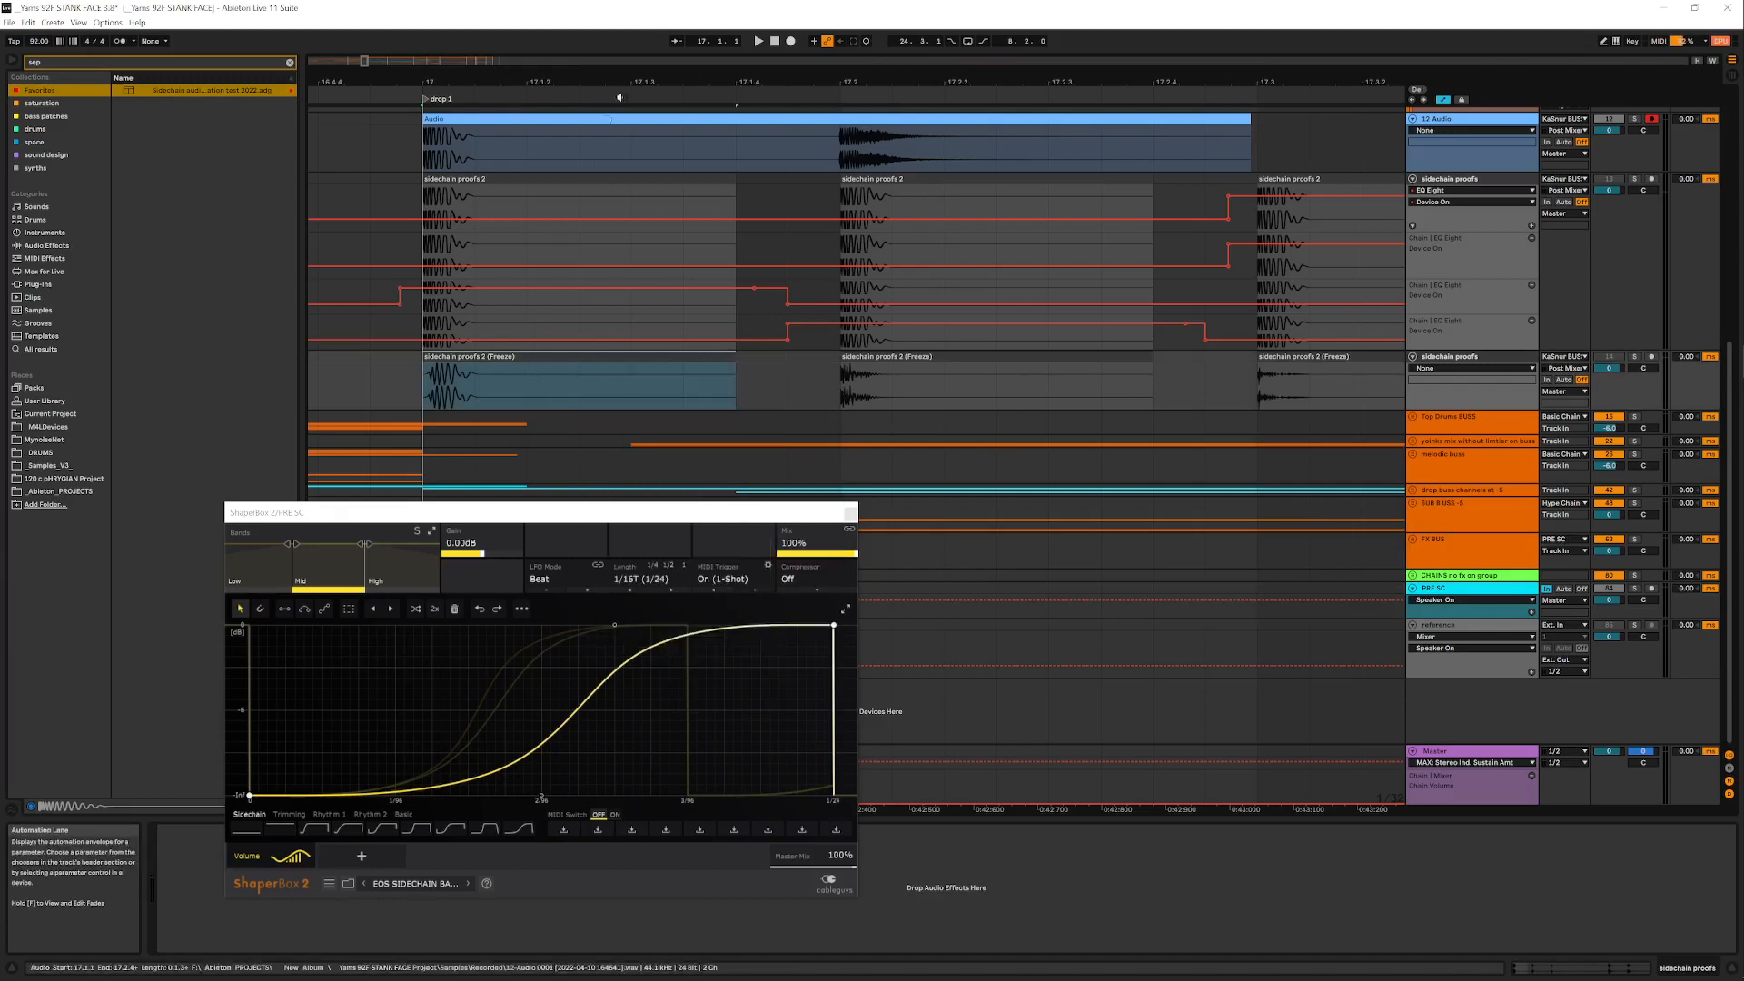
drag(652, 73, 611, 73)
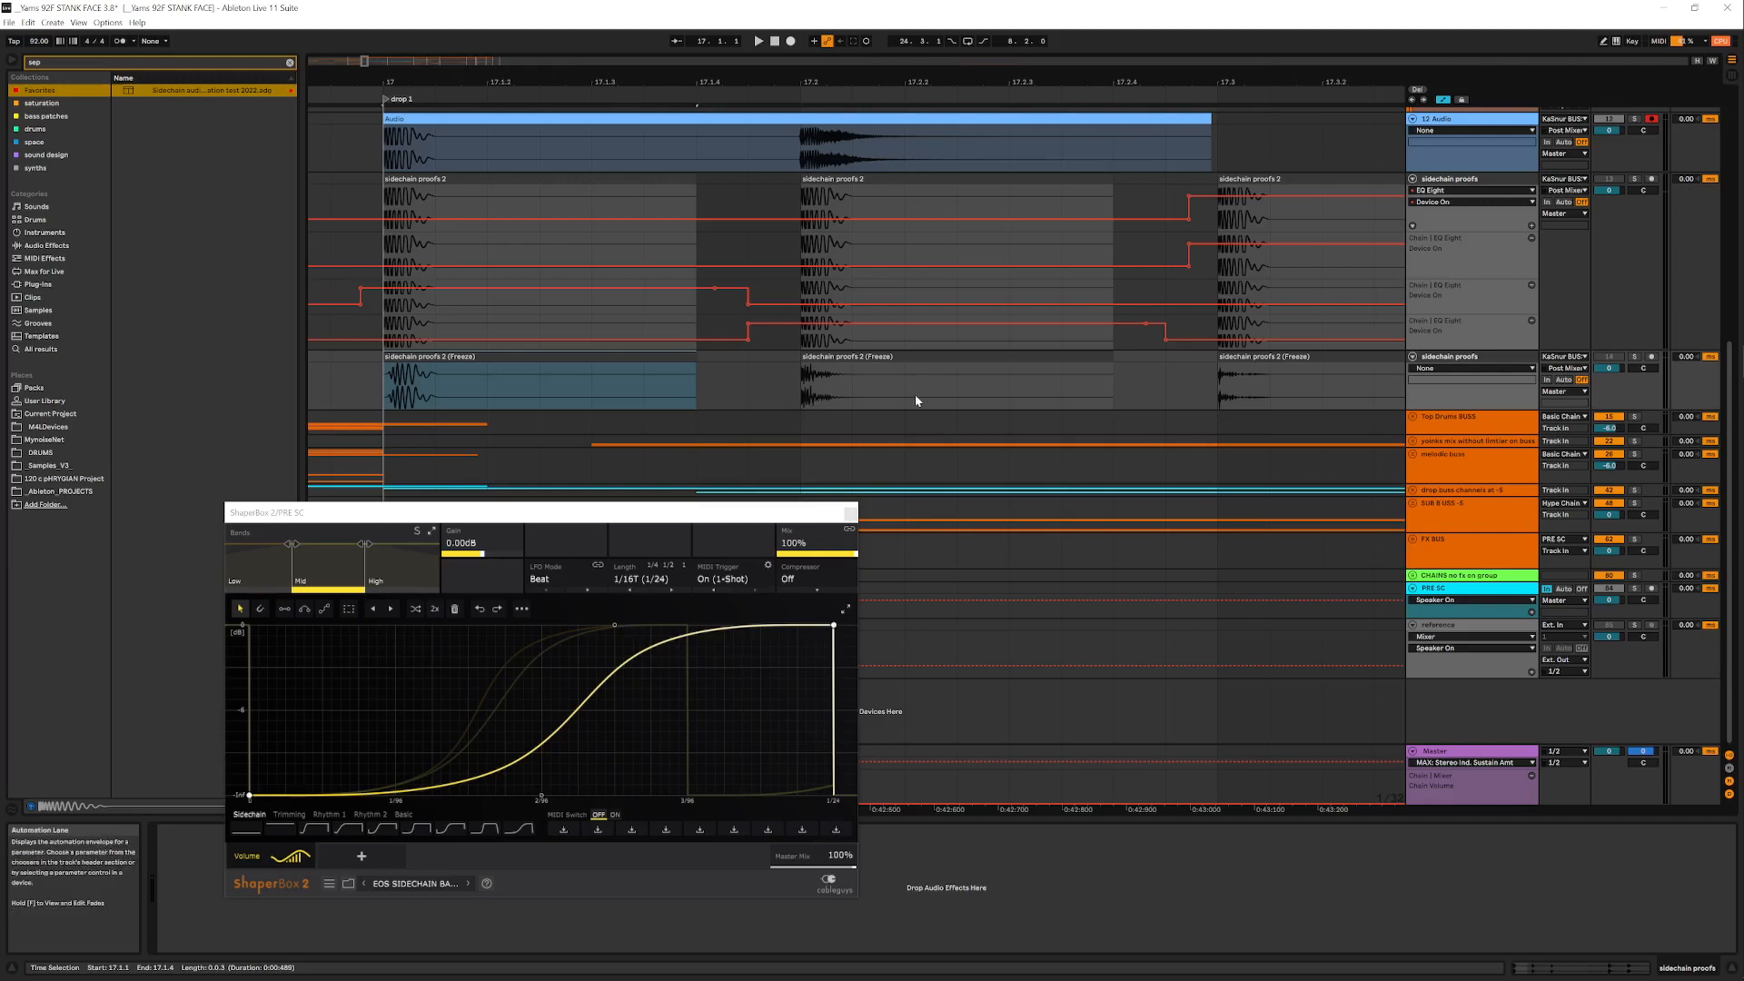
click(1461, 591)
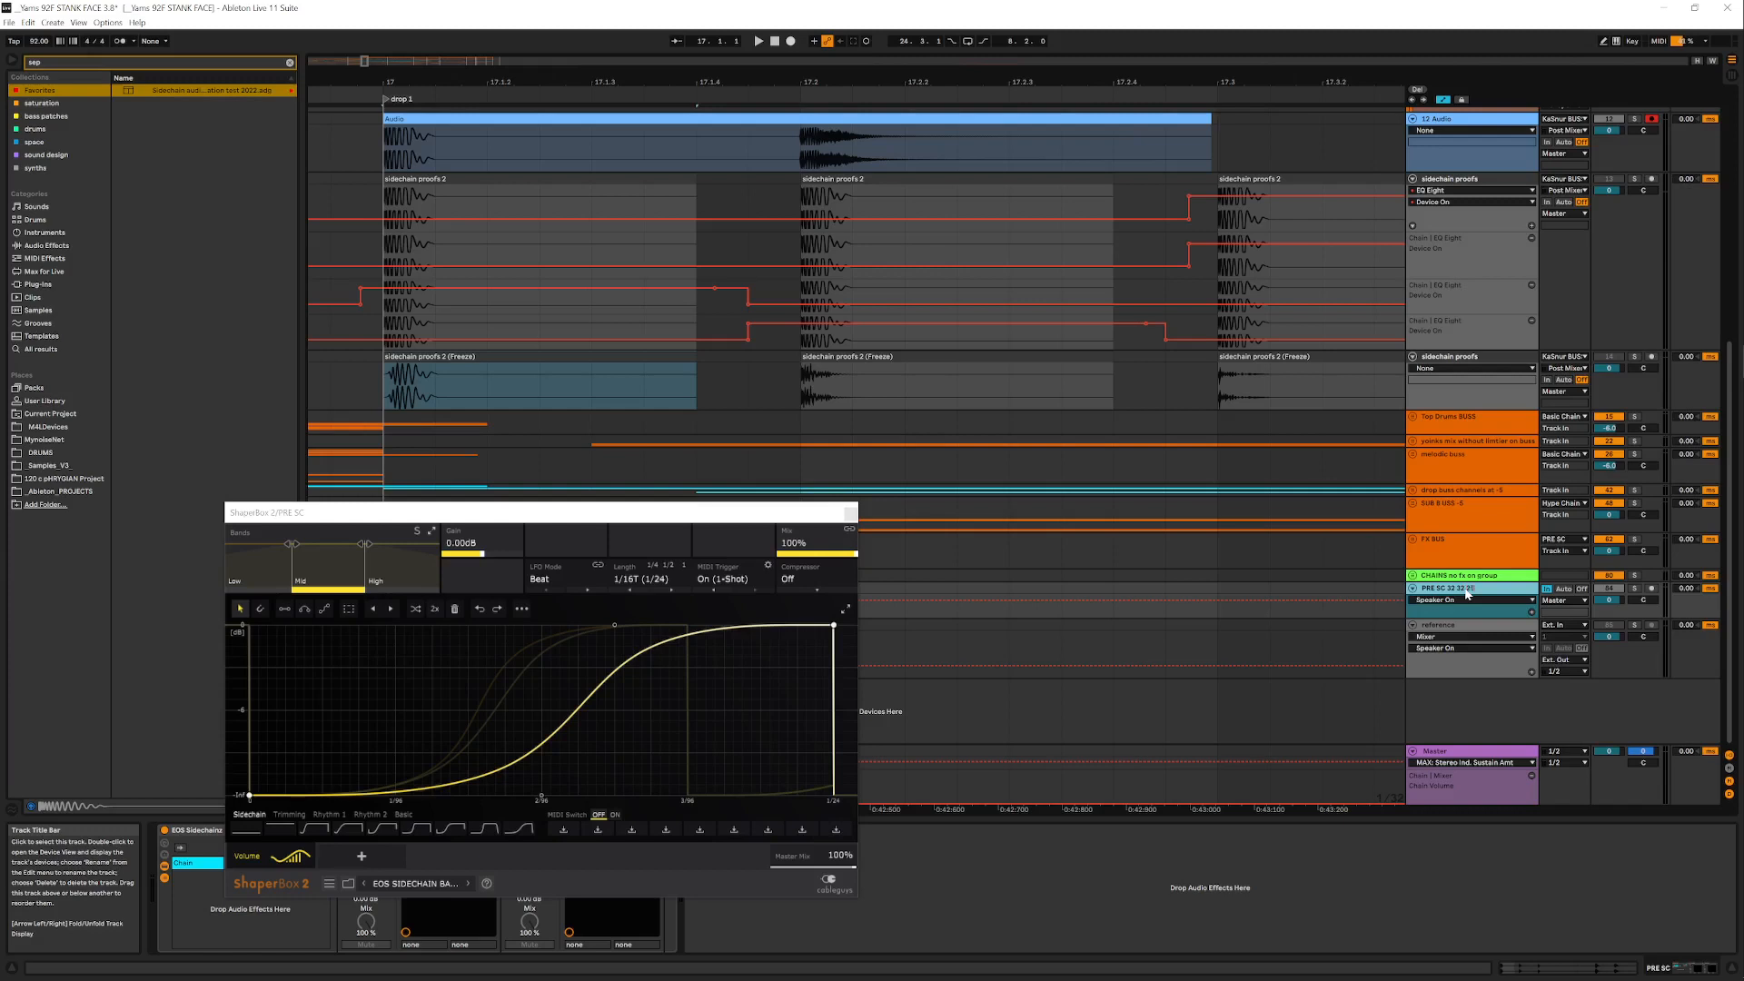
key(Return)
Select the start of the third flattened clip at bar 17 and rename the PRE SC track PRE SC 32 32 128
right_click(1284, 391)
click(1412, 550)
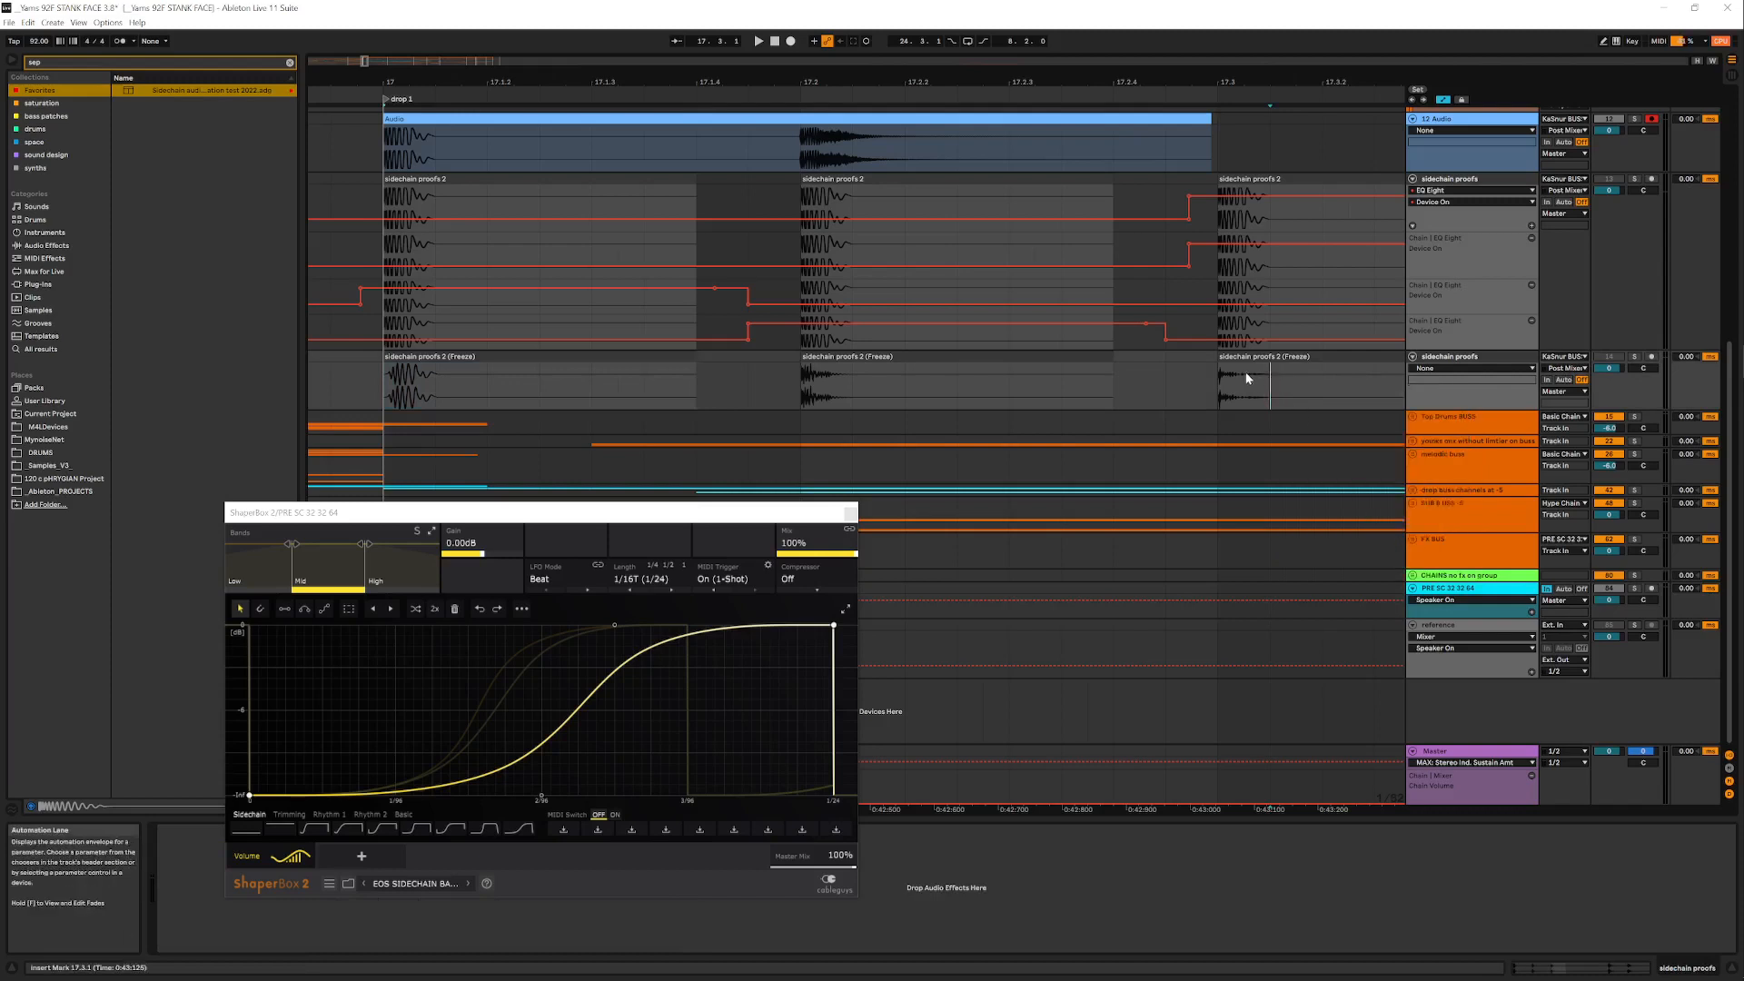
drag(1245, 372, 1219, 372)
click(1476, 590)
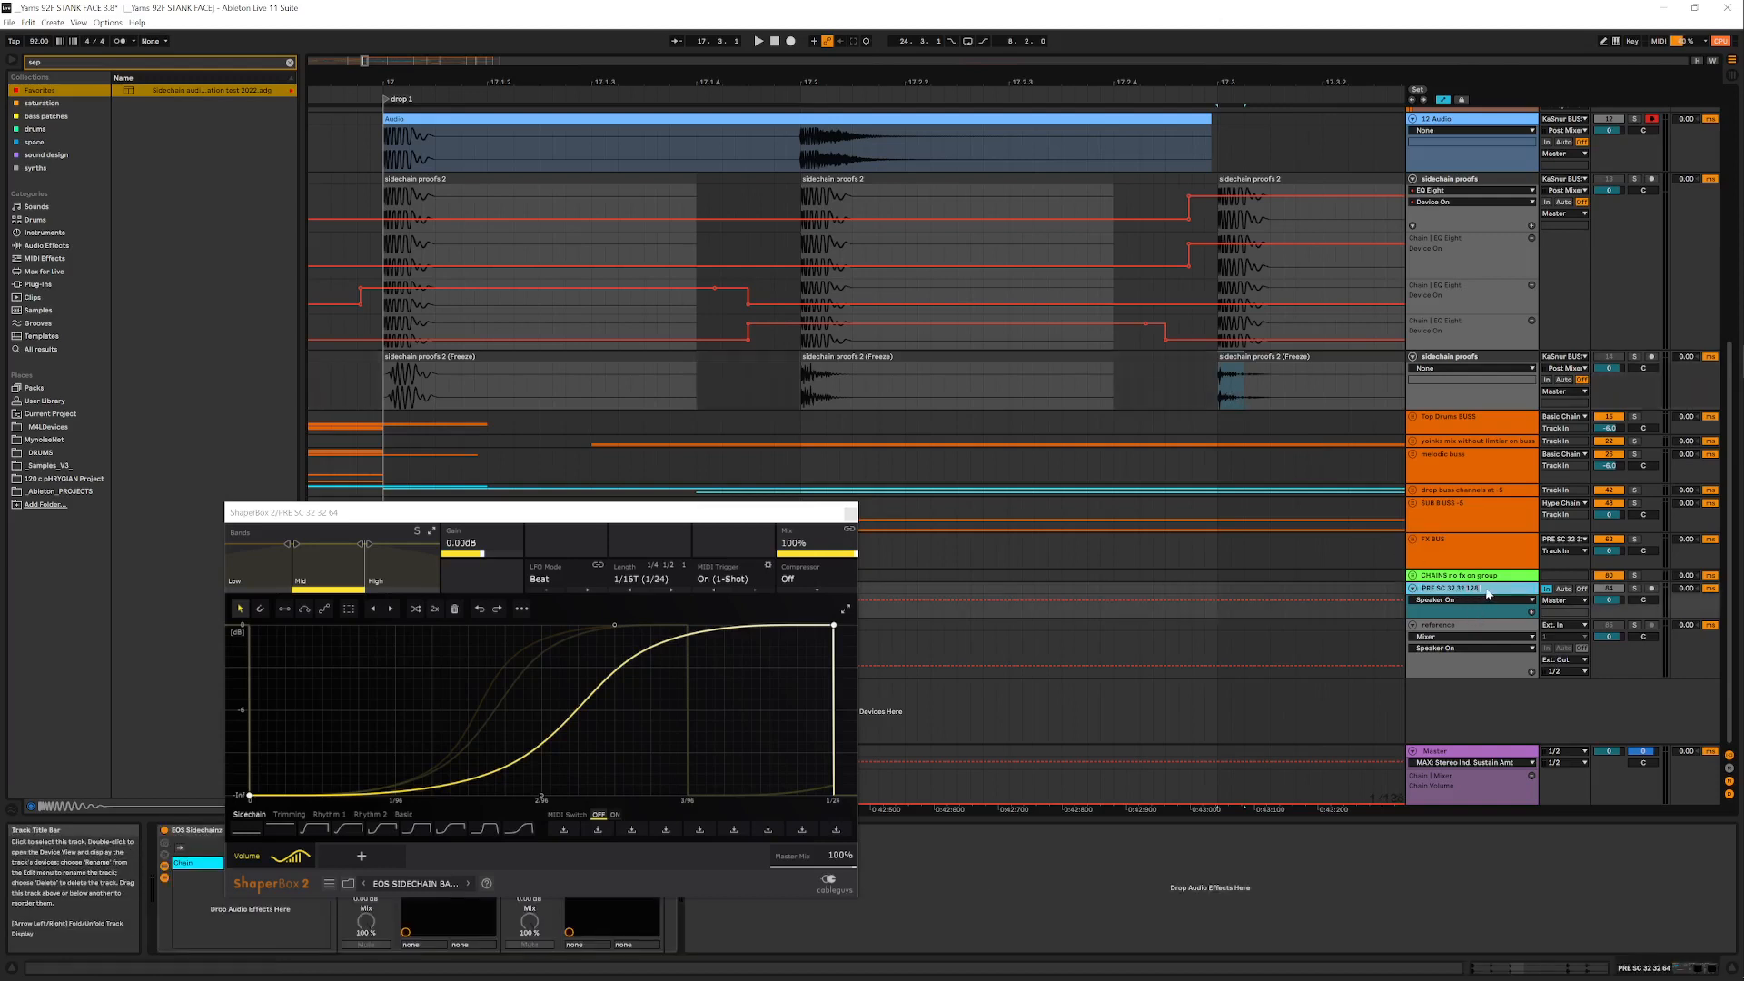
Check the first flattened snare clip at bar 18 and rename the PRE SC track PRE SC 32 32 128 off
mouse_move(1204, 79)
mouse_down()
mouse_move(439, 80)
mouse_move(708, 82)
mouse_up()
click(357, 350)
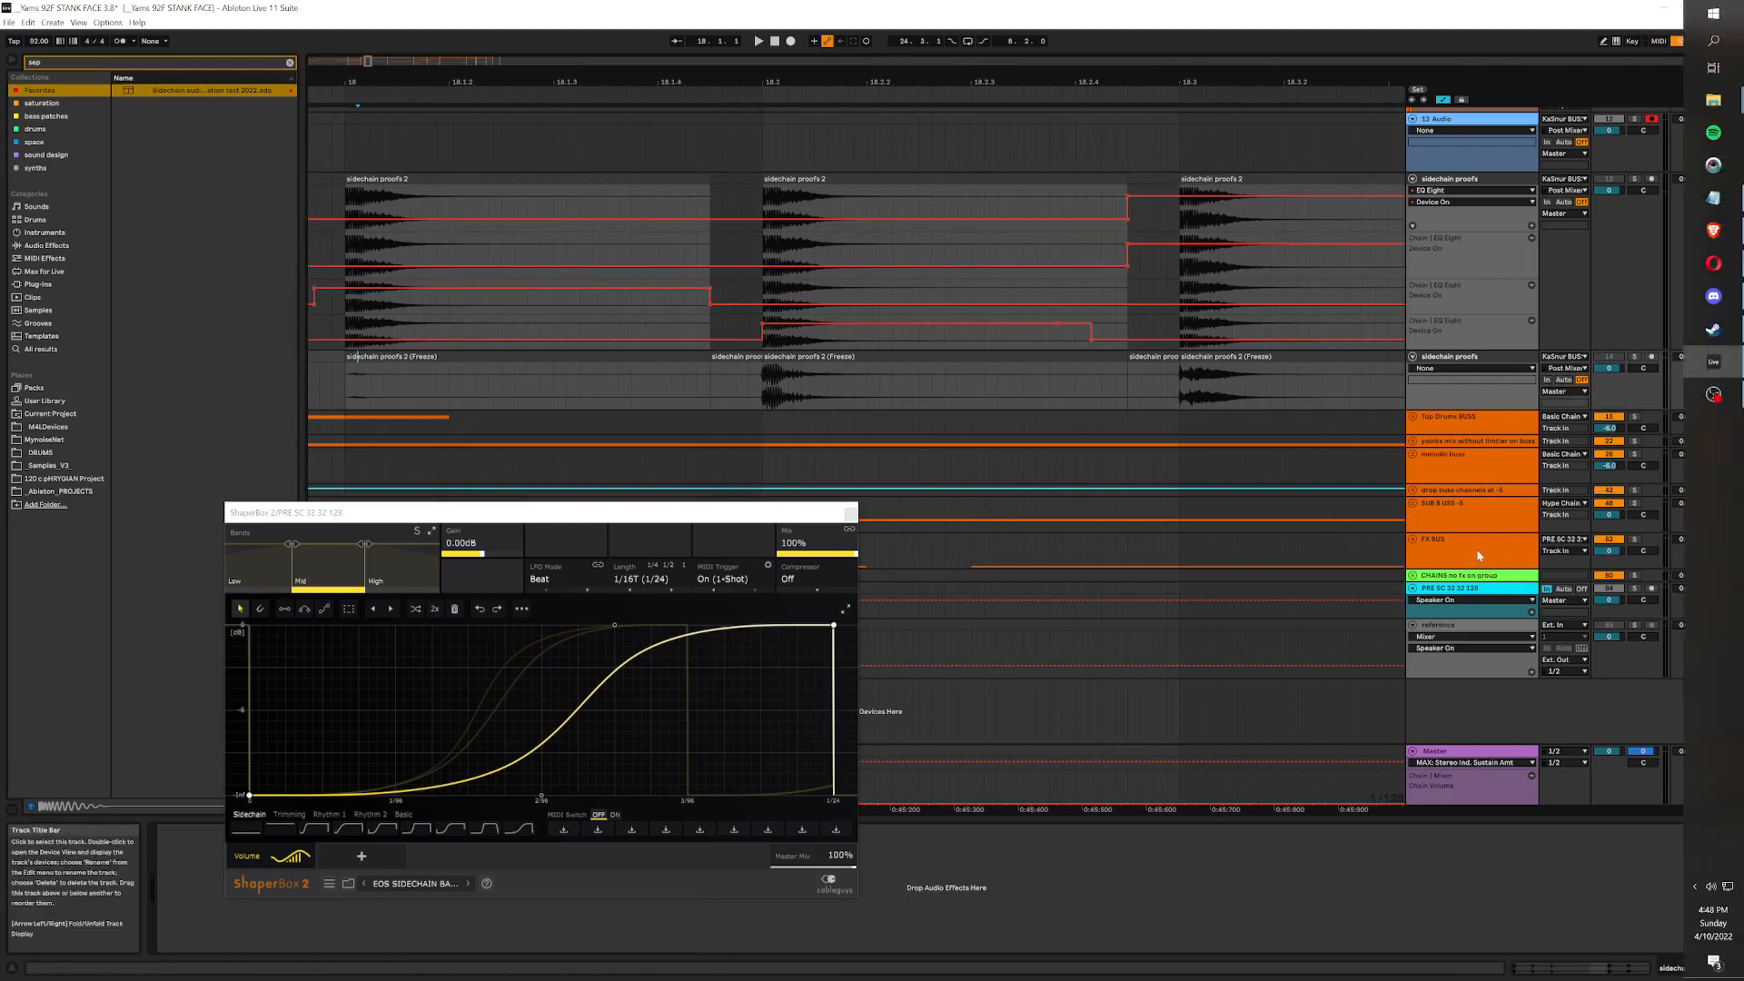
click(1495, 590)
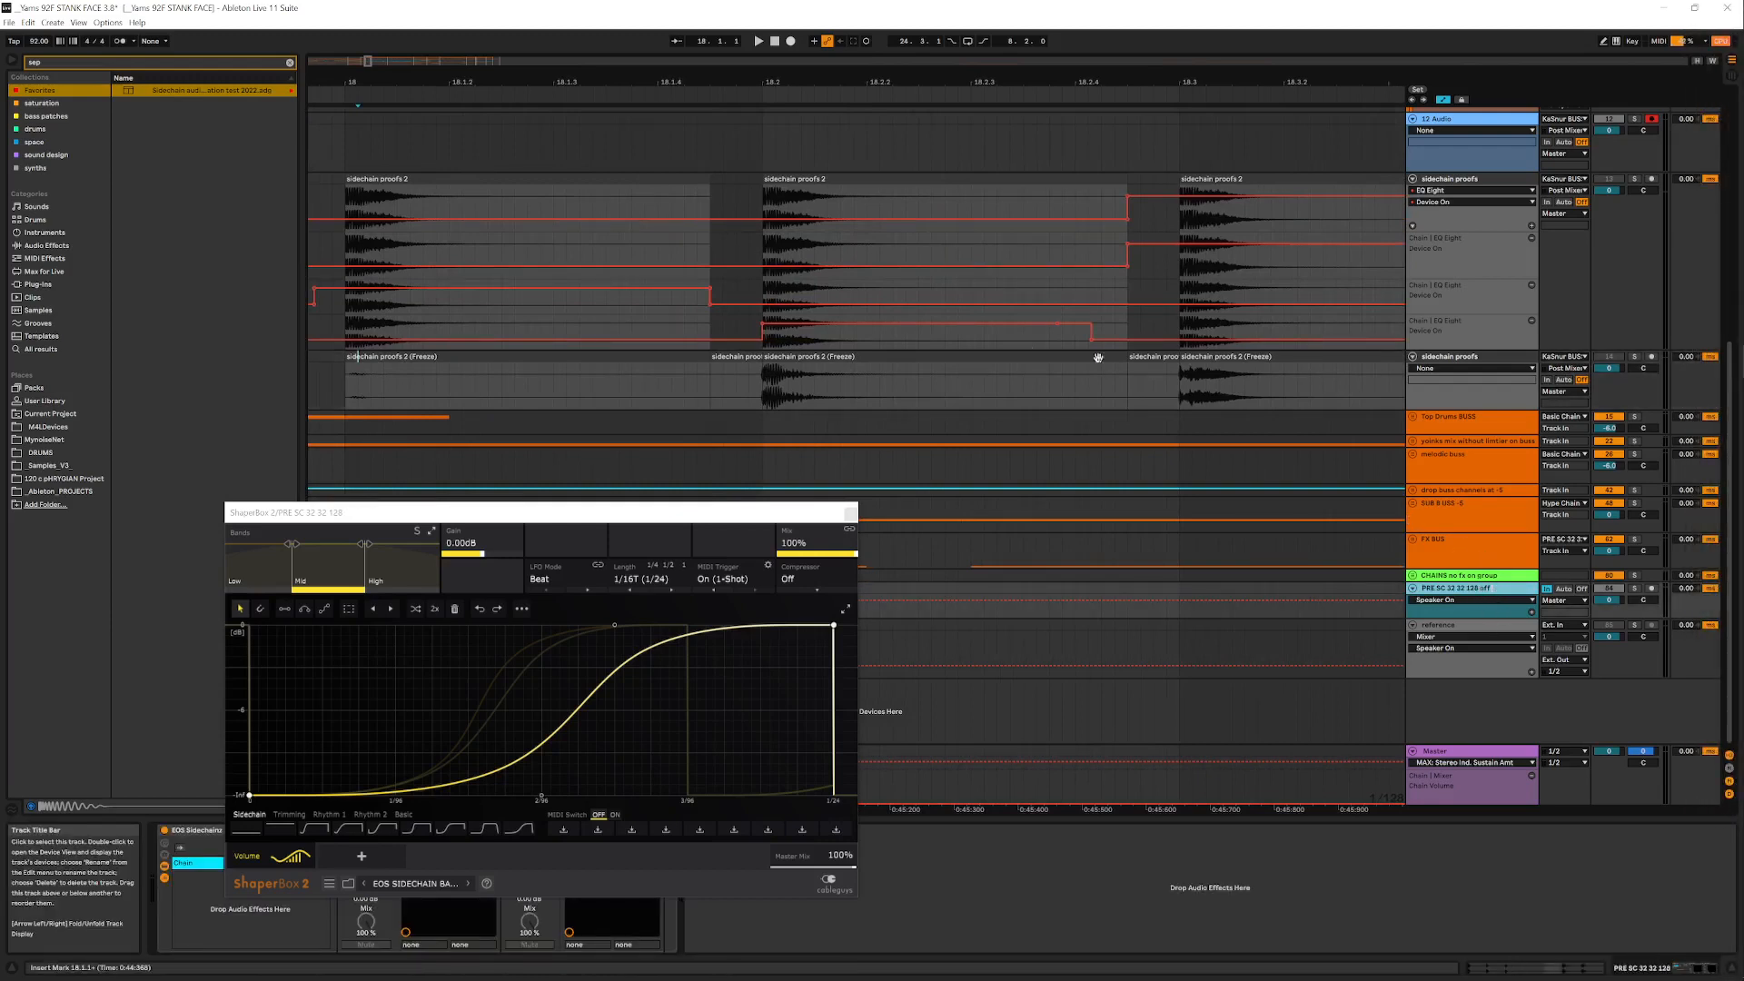
Check the length of the second flattened snare clip at 18.2 against the fixed 1/32 grid
right_click(942, 394)
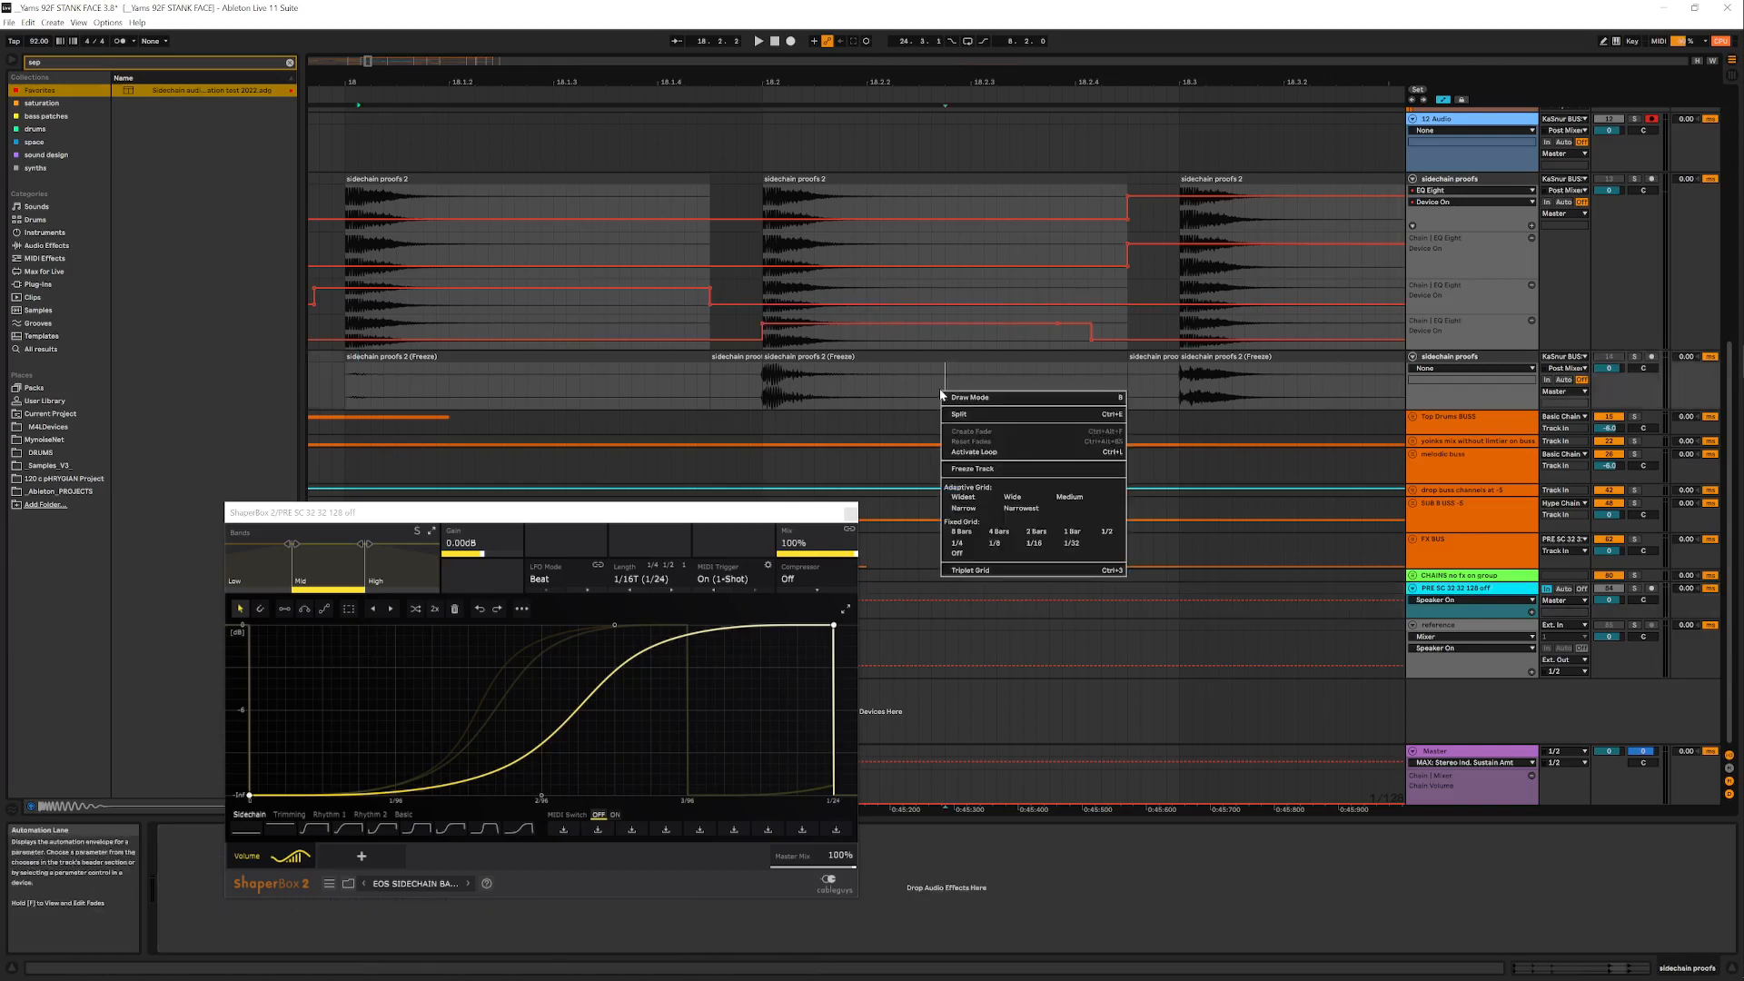
click(1072, 544)
click(875, 373)
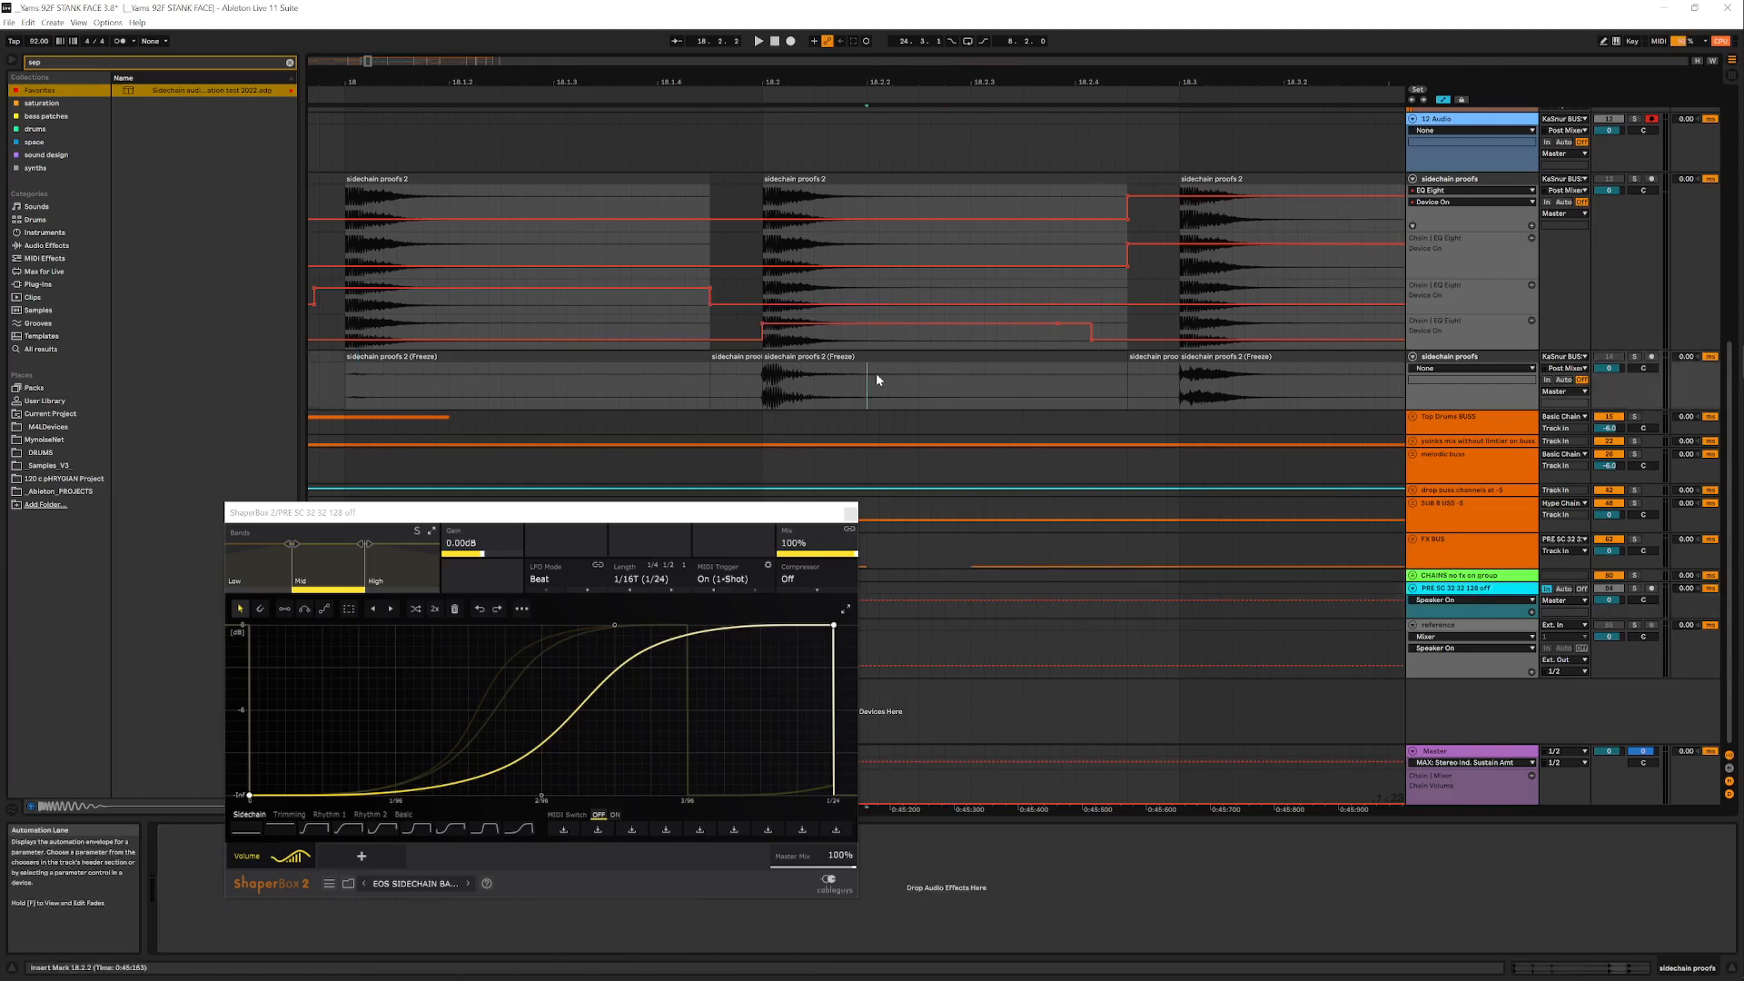
click(814, 385)
right_click(816, 386)
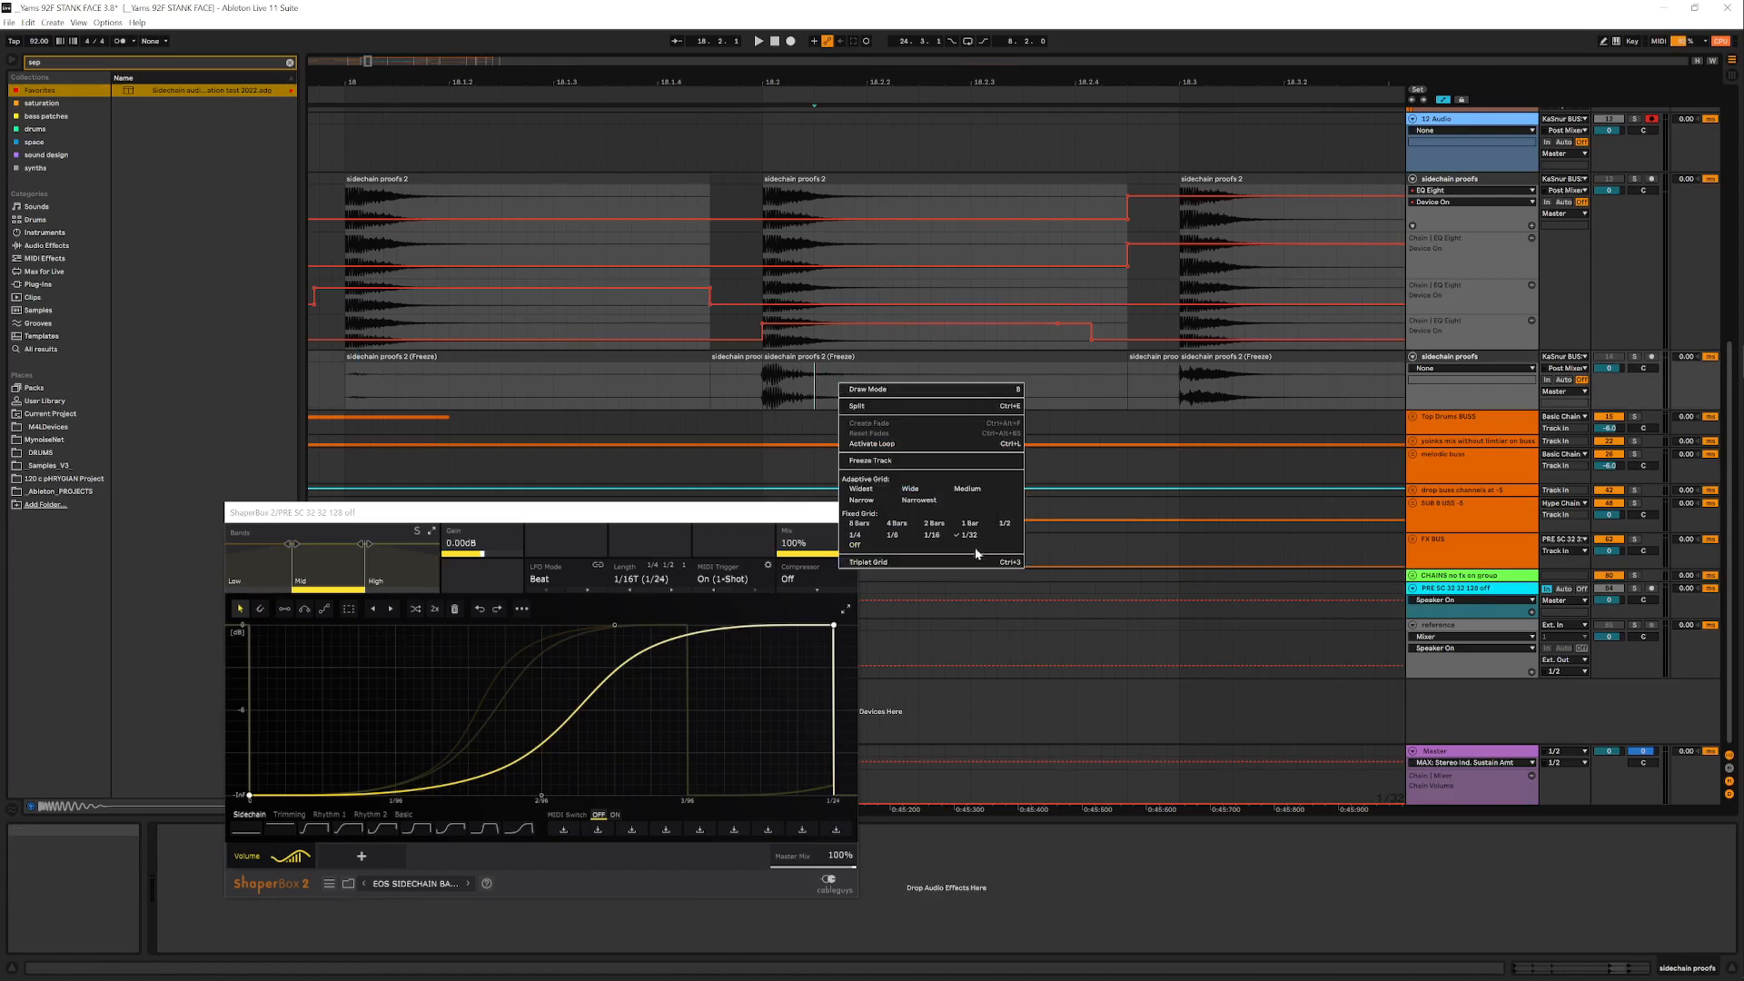
click(960, 372)
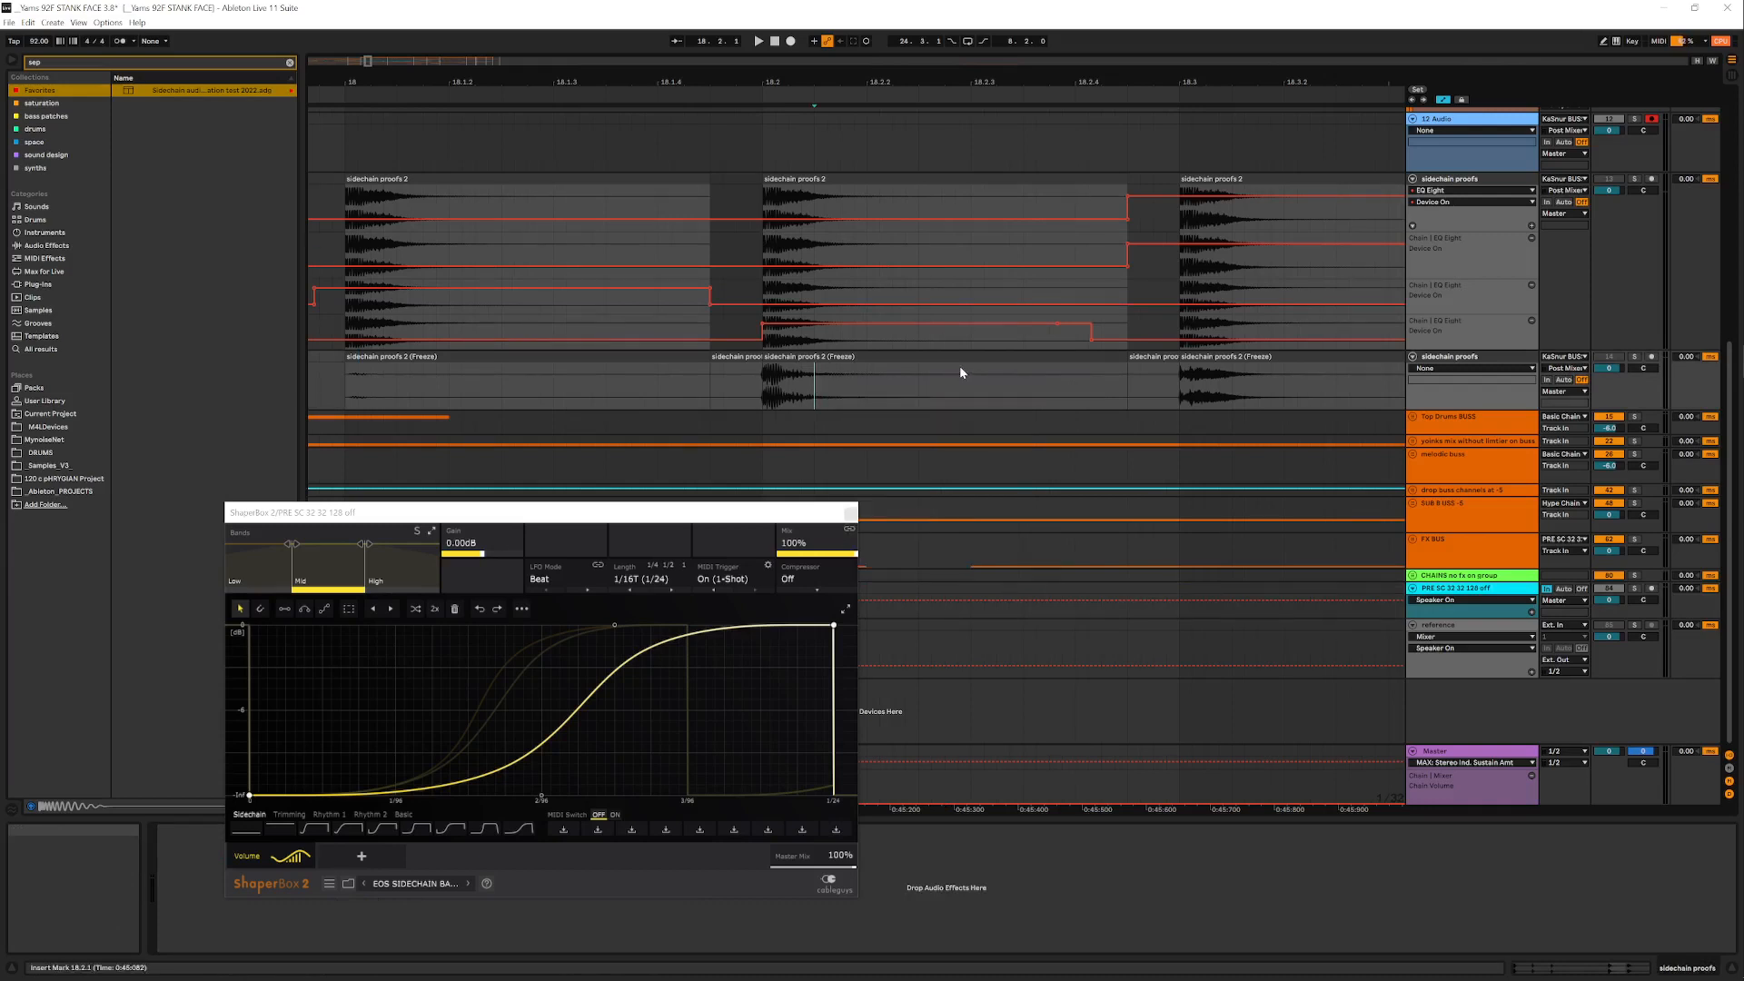
Set a 1/16 triplet grid over the snare clip at 18.3 and rename the PRE SC track PRE SC 32 32 128 off 32 16t
click(1230, 388)
right_click(1229, 389)
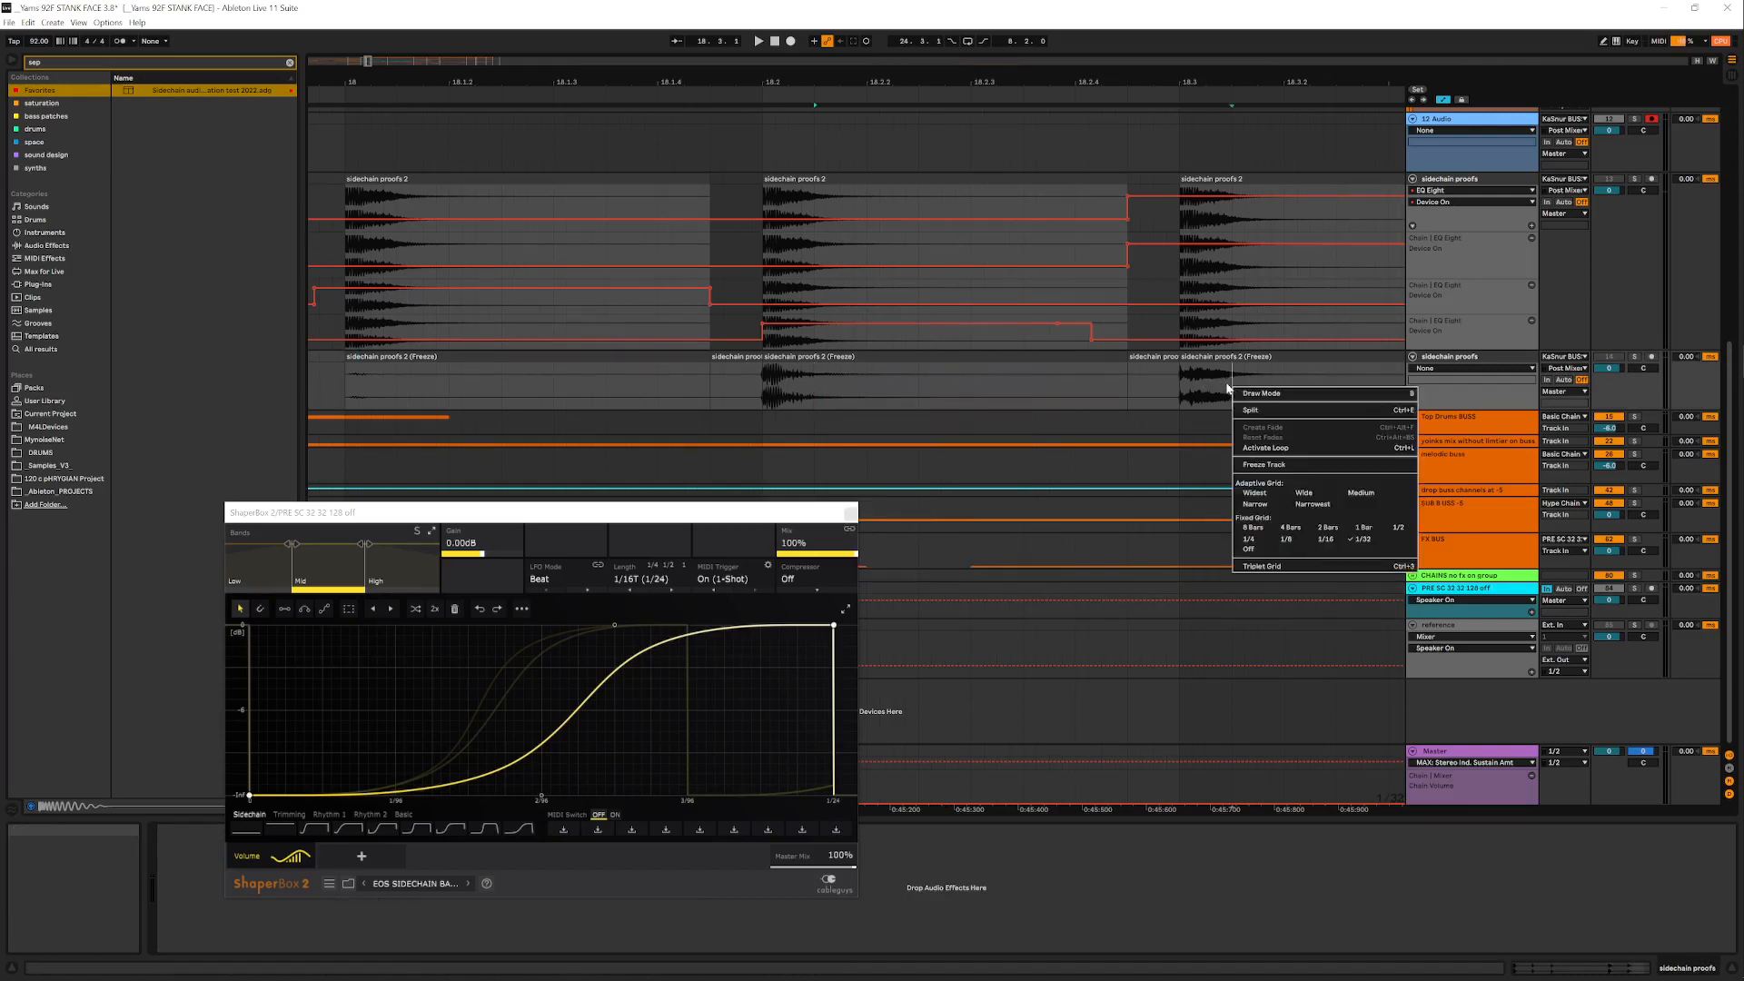
click(1339, 538)
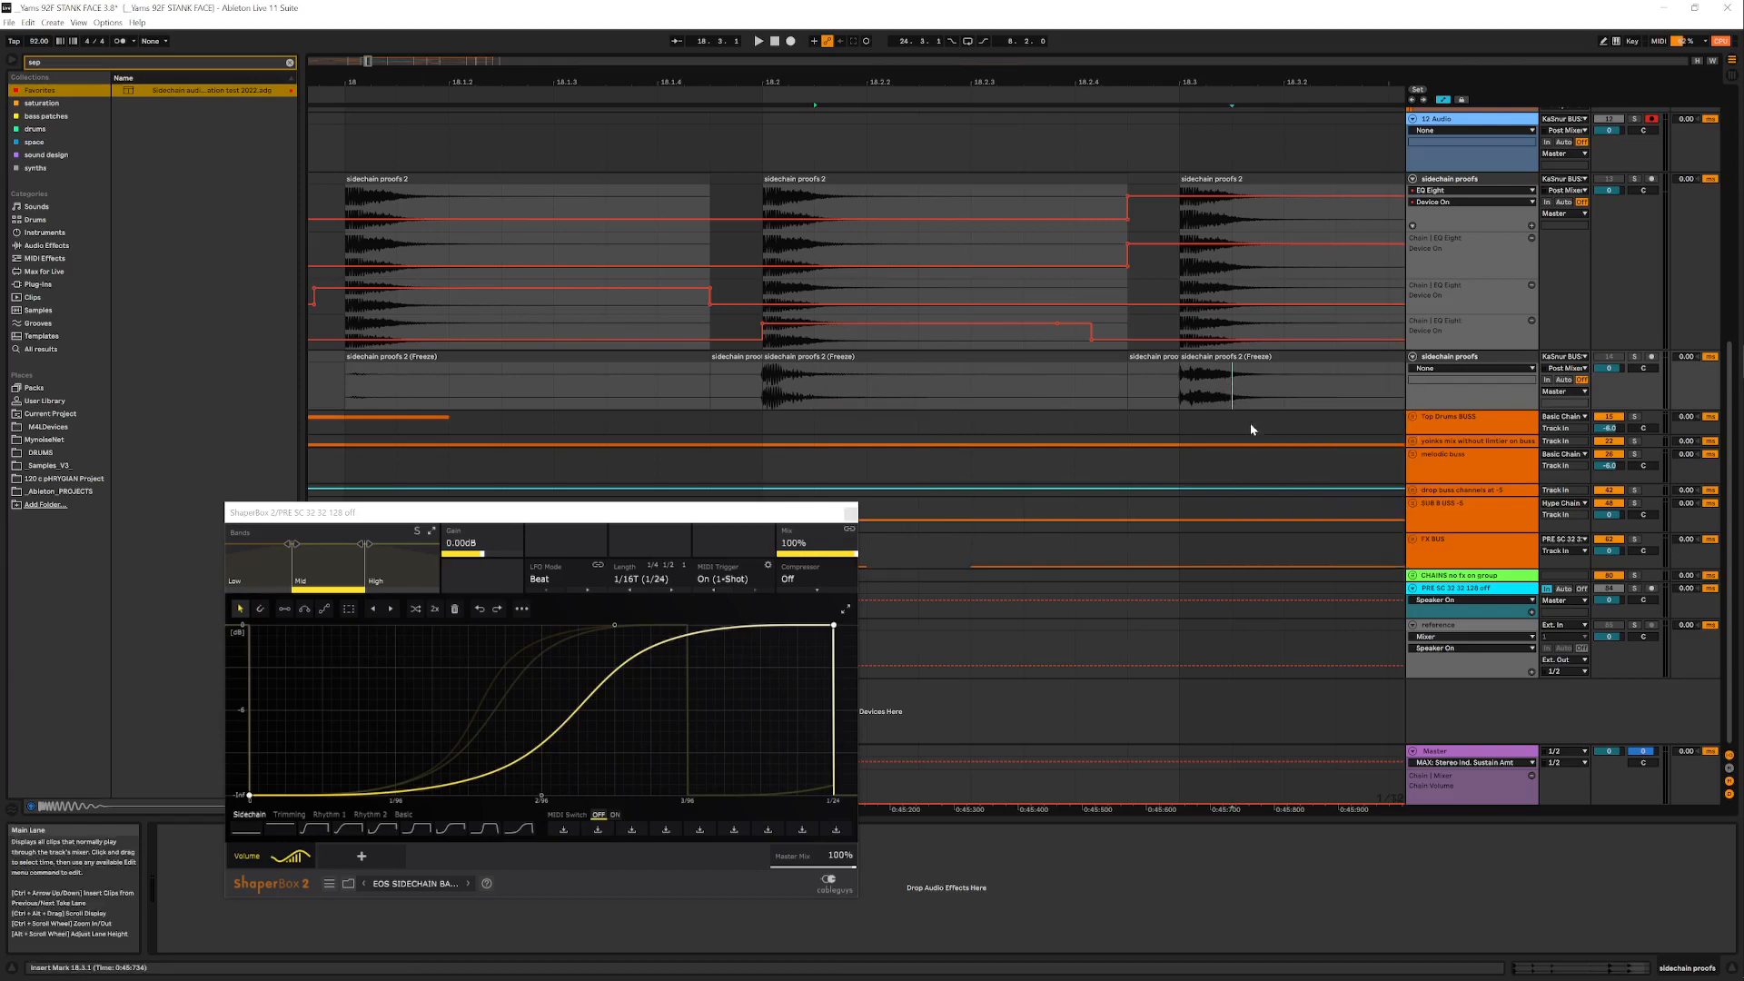
click(1258, 387)
right_click(1258, 388)
click(1303, 565)
click(1501, 589)
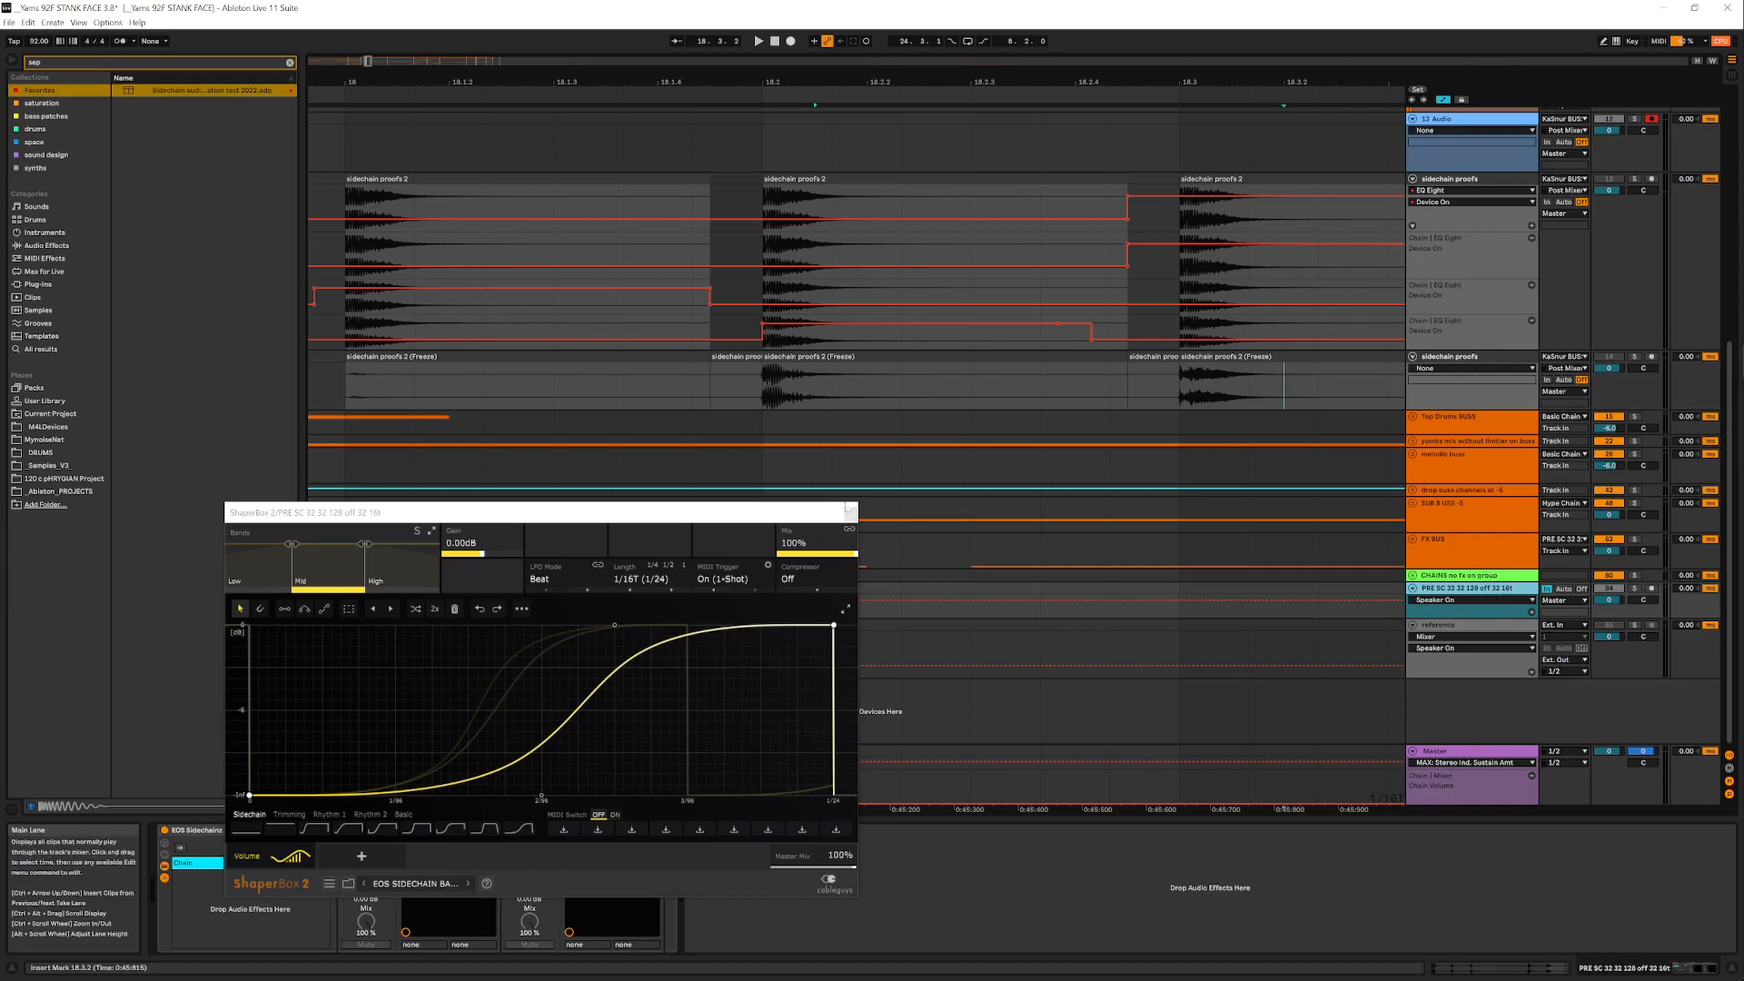
Close the ShaperBox 2 window and select the upper sidechain proofs track
drag(799, 517, 715, 489)
click(765, 484)
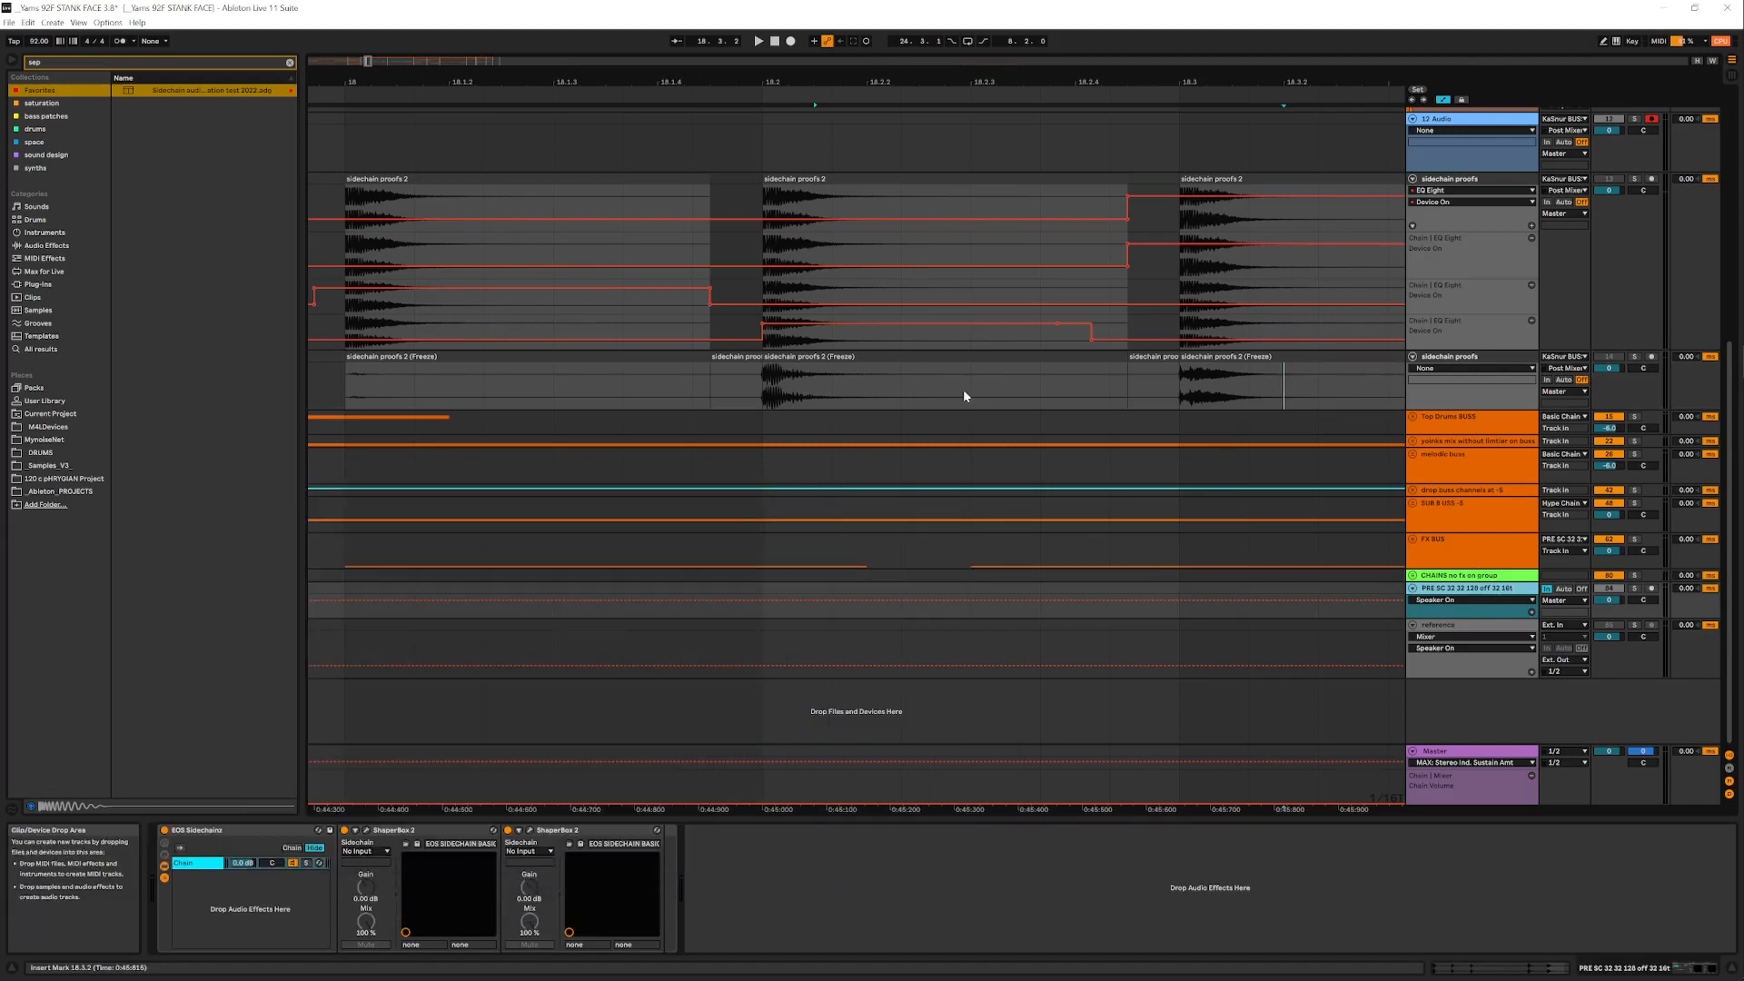
drag(599, 80, 717, 14)
click(1490, 179)
scroll(1535, 237, up, 5)
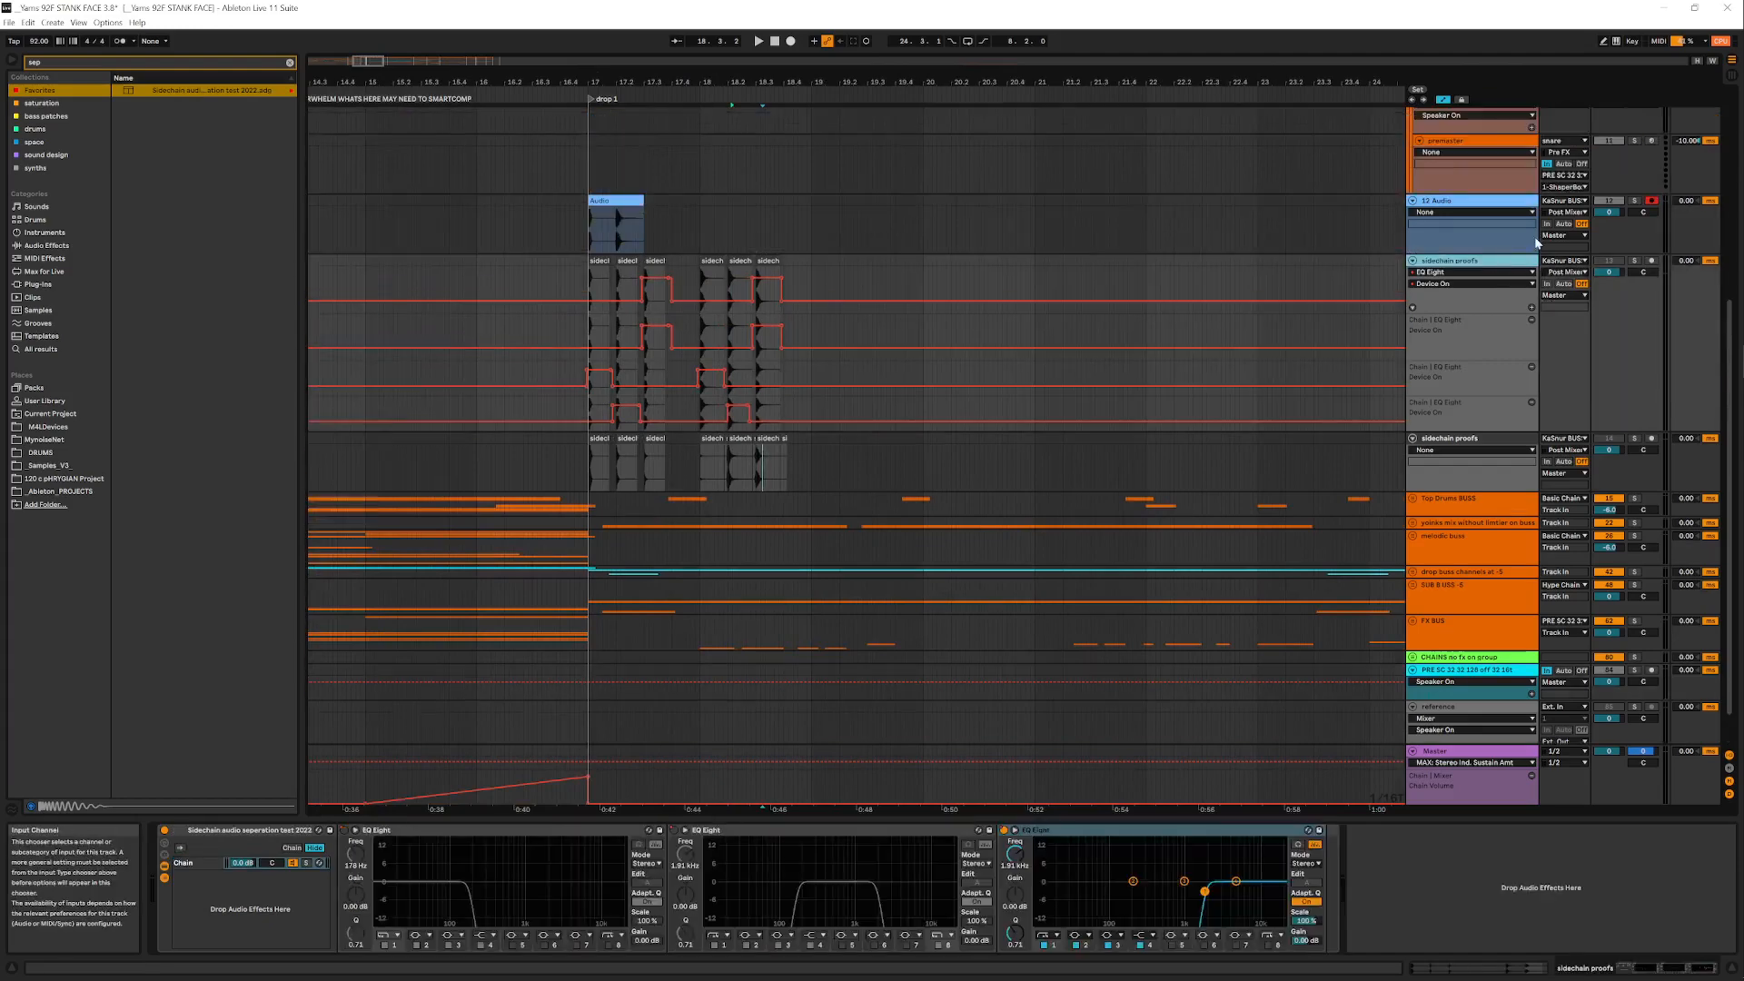
Delete the 12 Audio track and the upper sidechain proofs track, and fold the remaining sidechain proofs track
click(1446, 274)
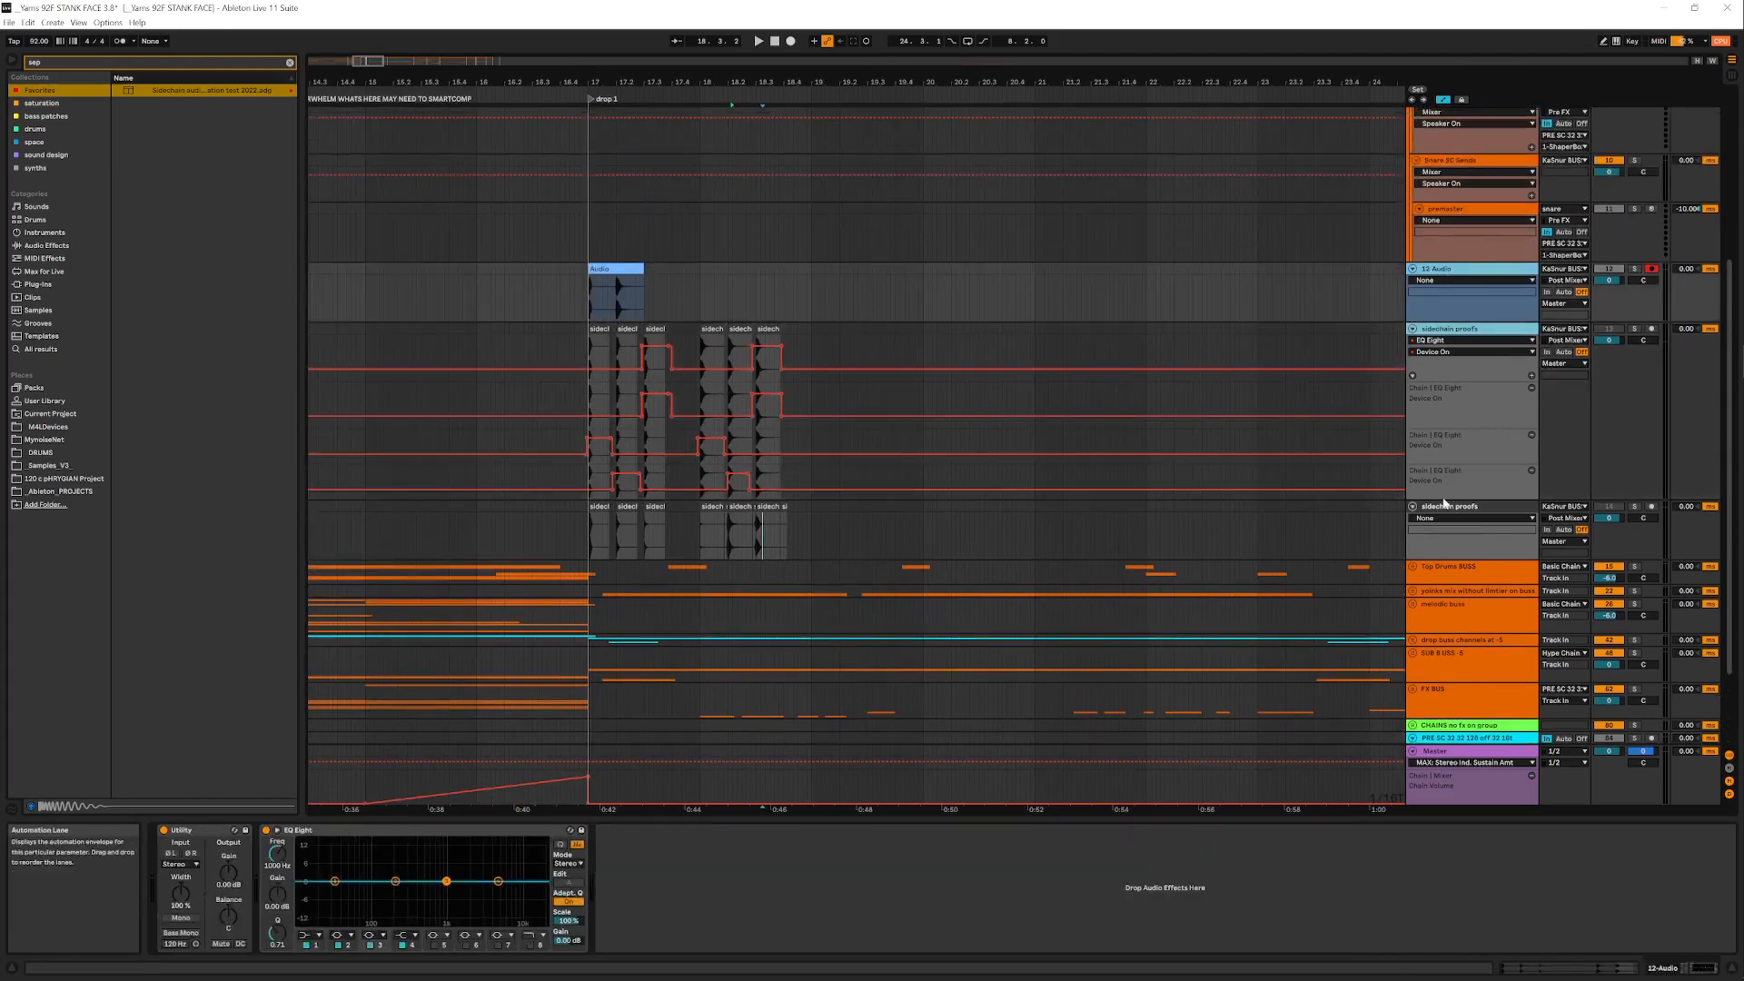
key(Delete)
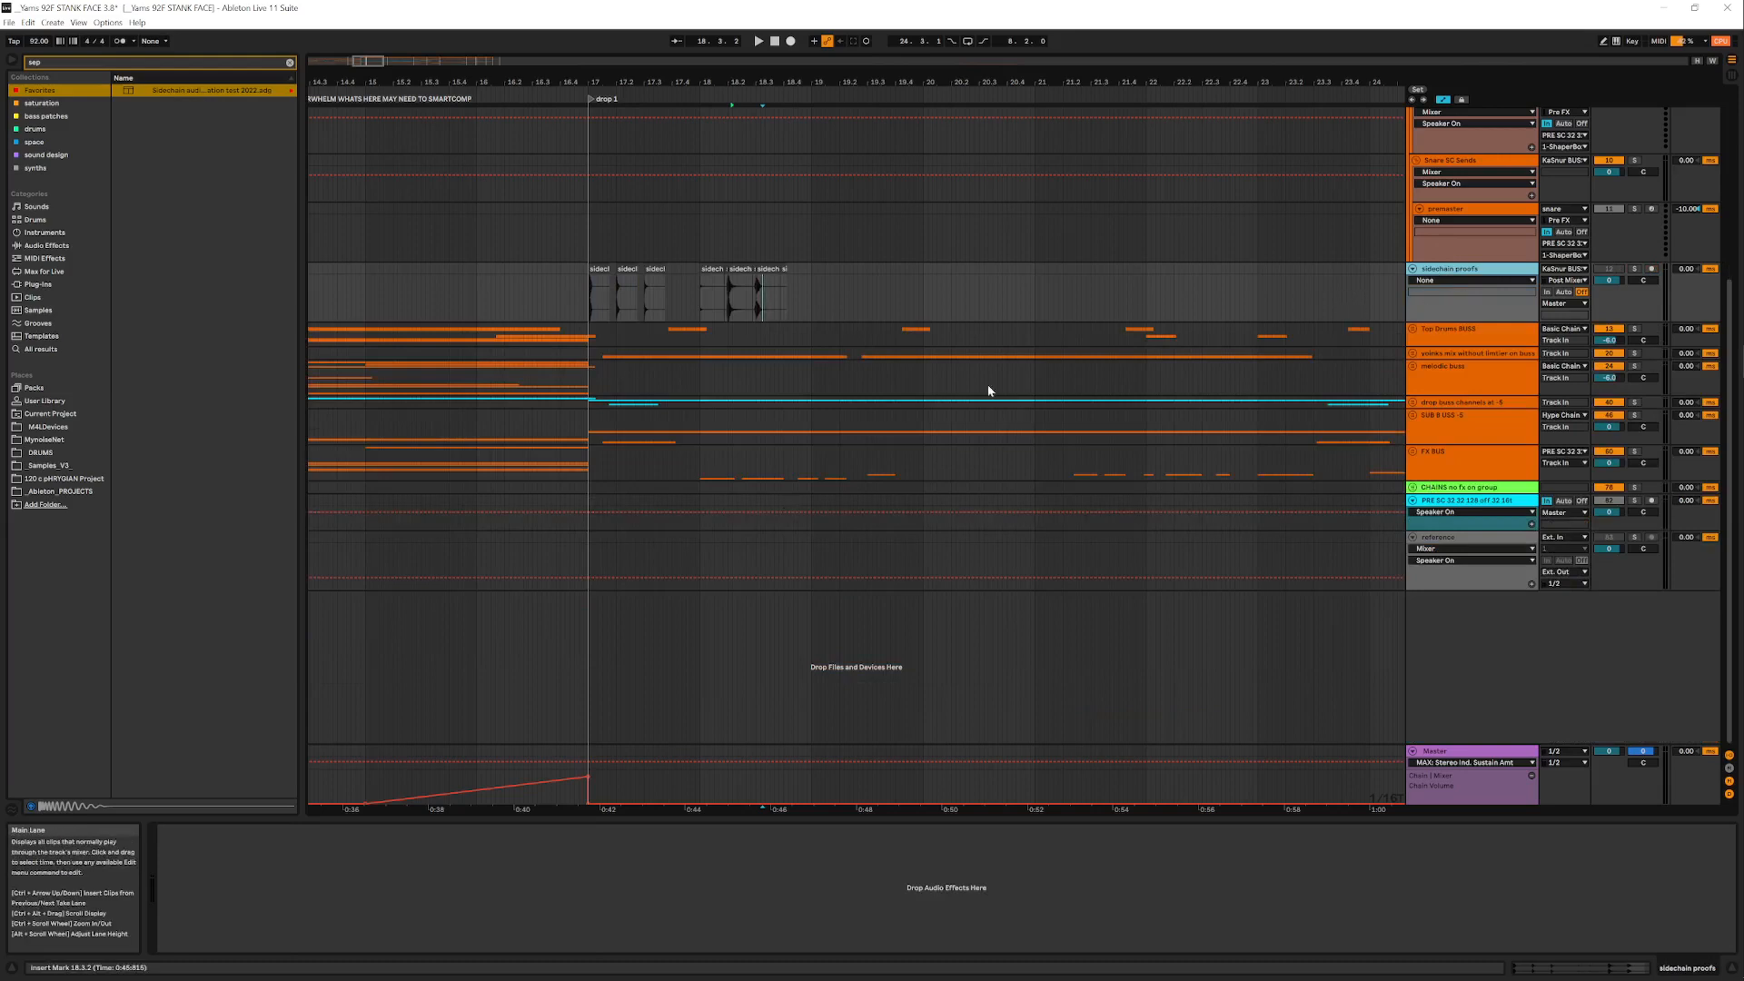
click(1412, 269)
Open both ShaperBox 2 instances of the PRE SC track and place their windows side by side
click(1461, 408)
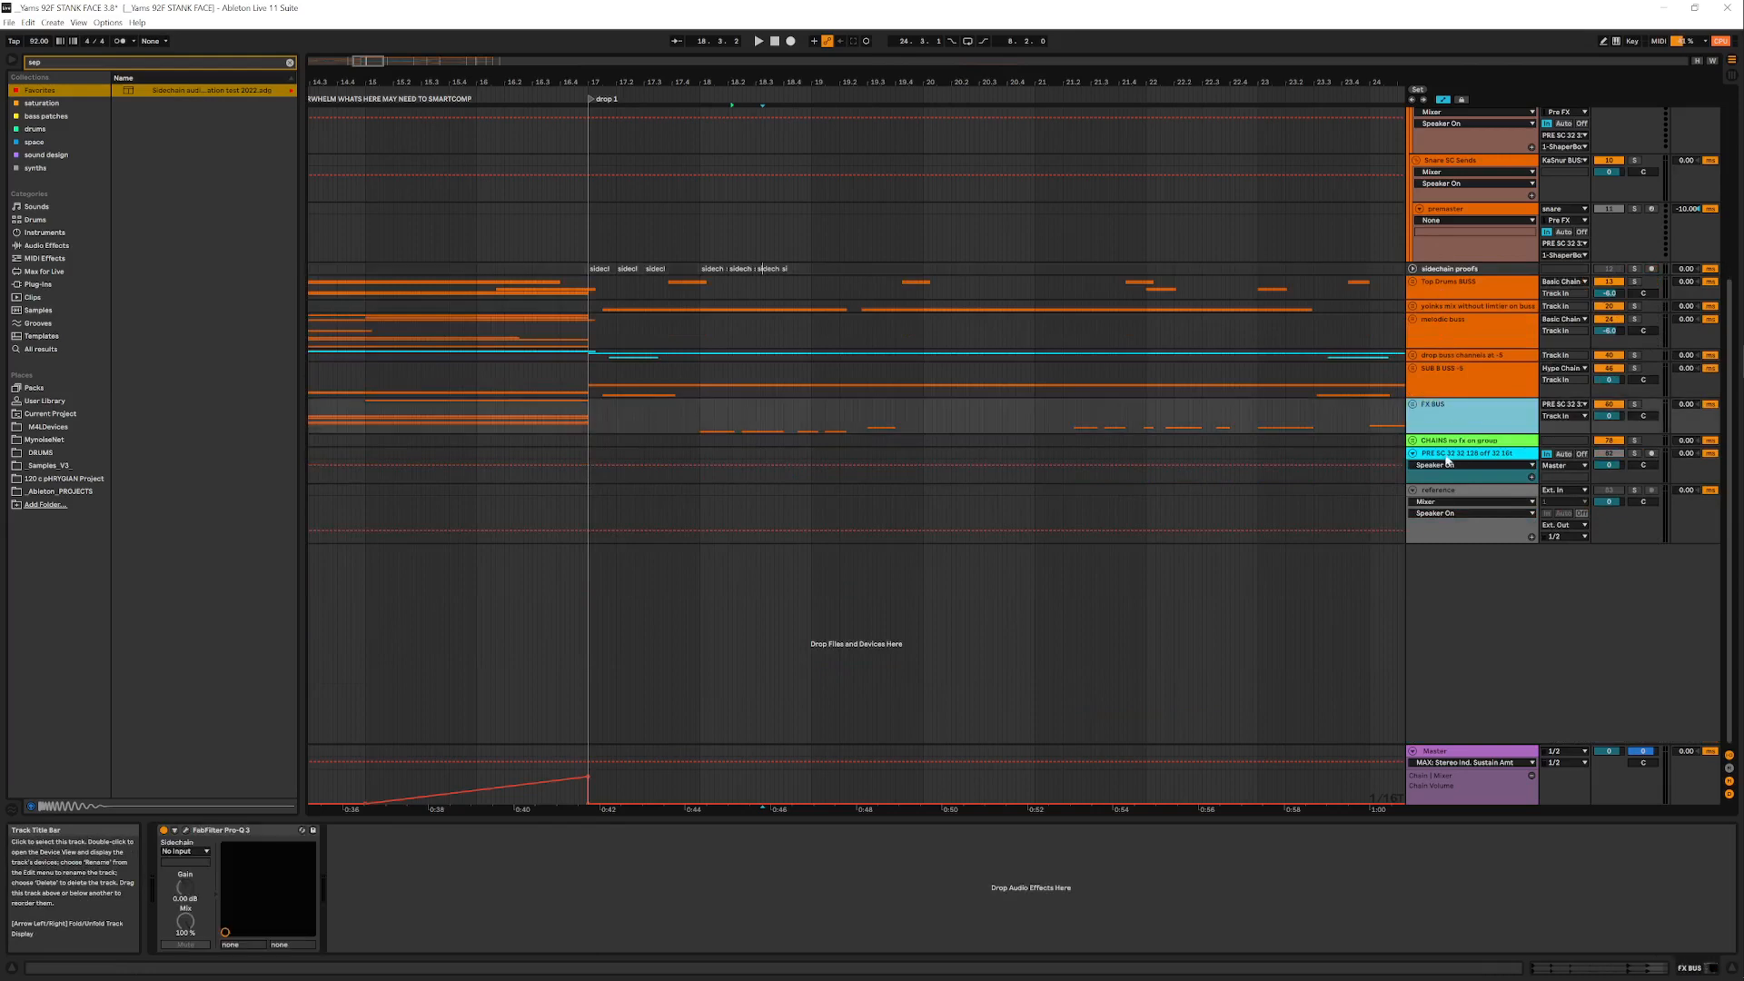
click(1446, 463)
click(1442, 461)
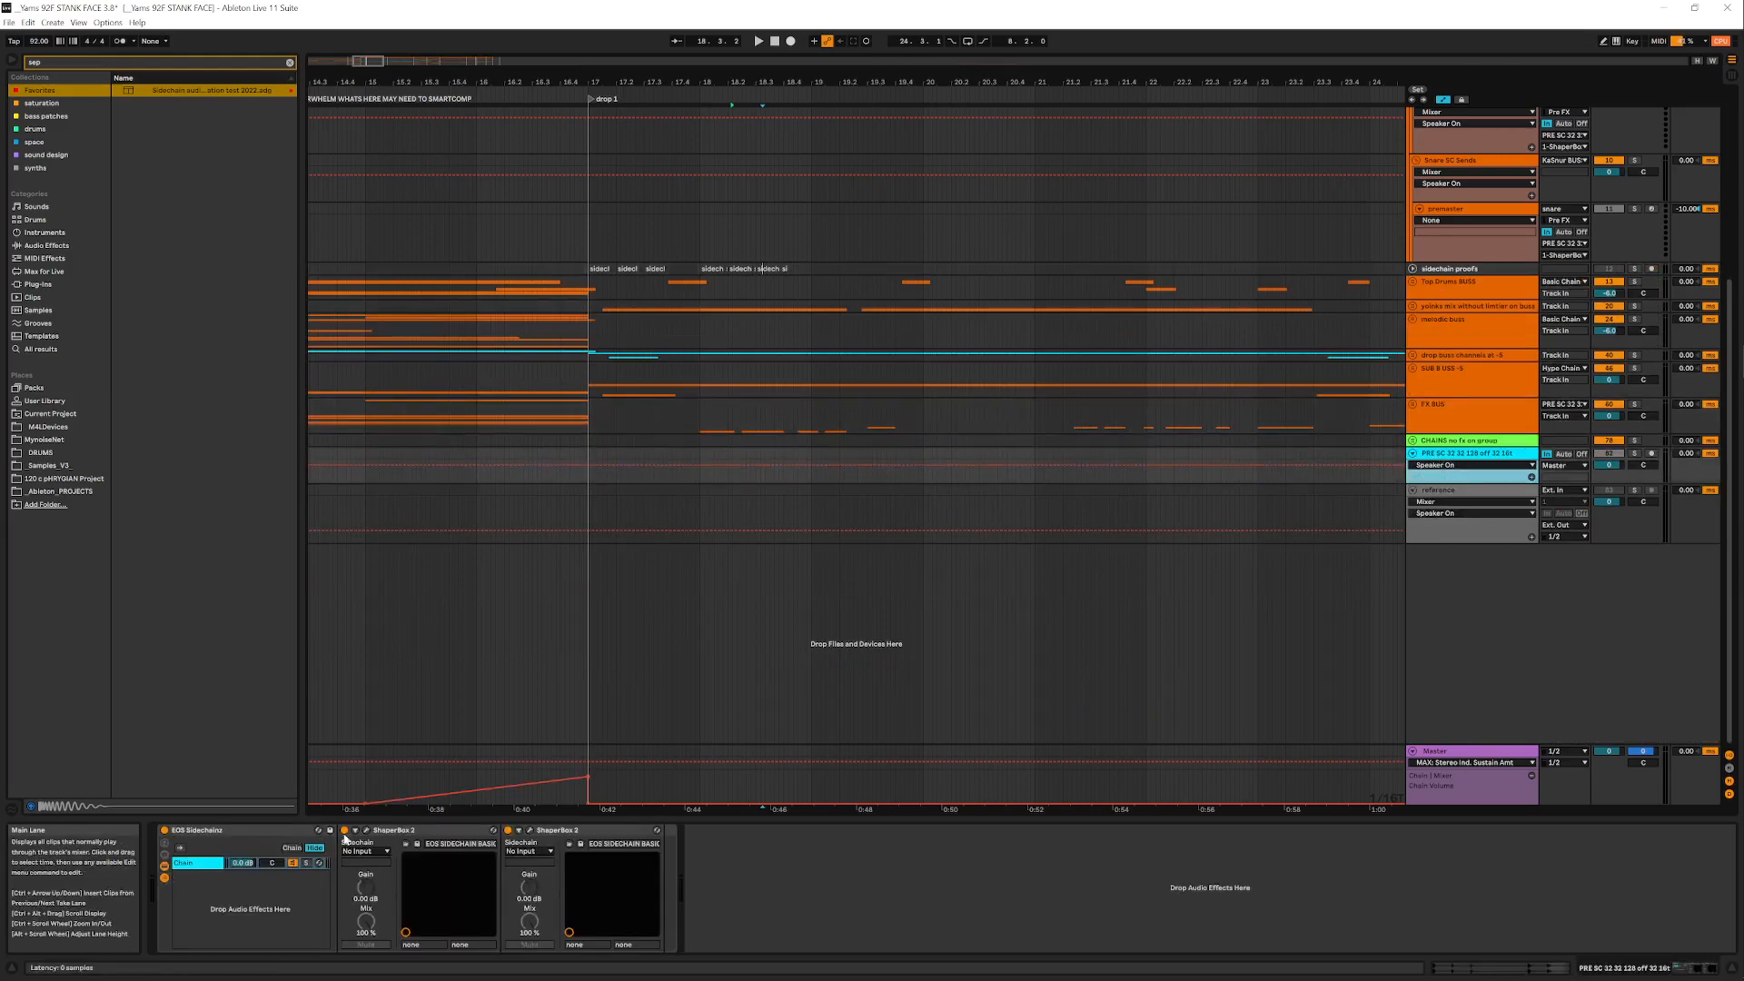
click(529, 830)
drag(471, 478, 368, 387)
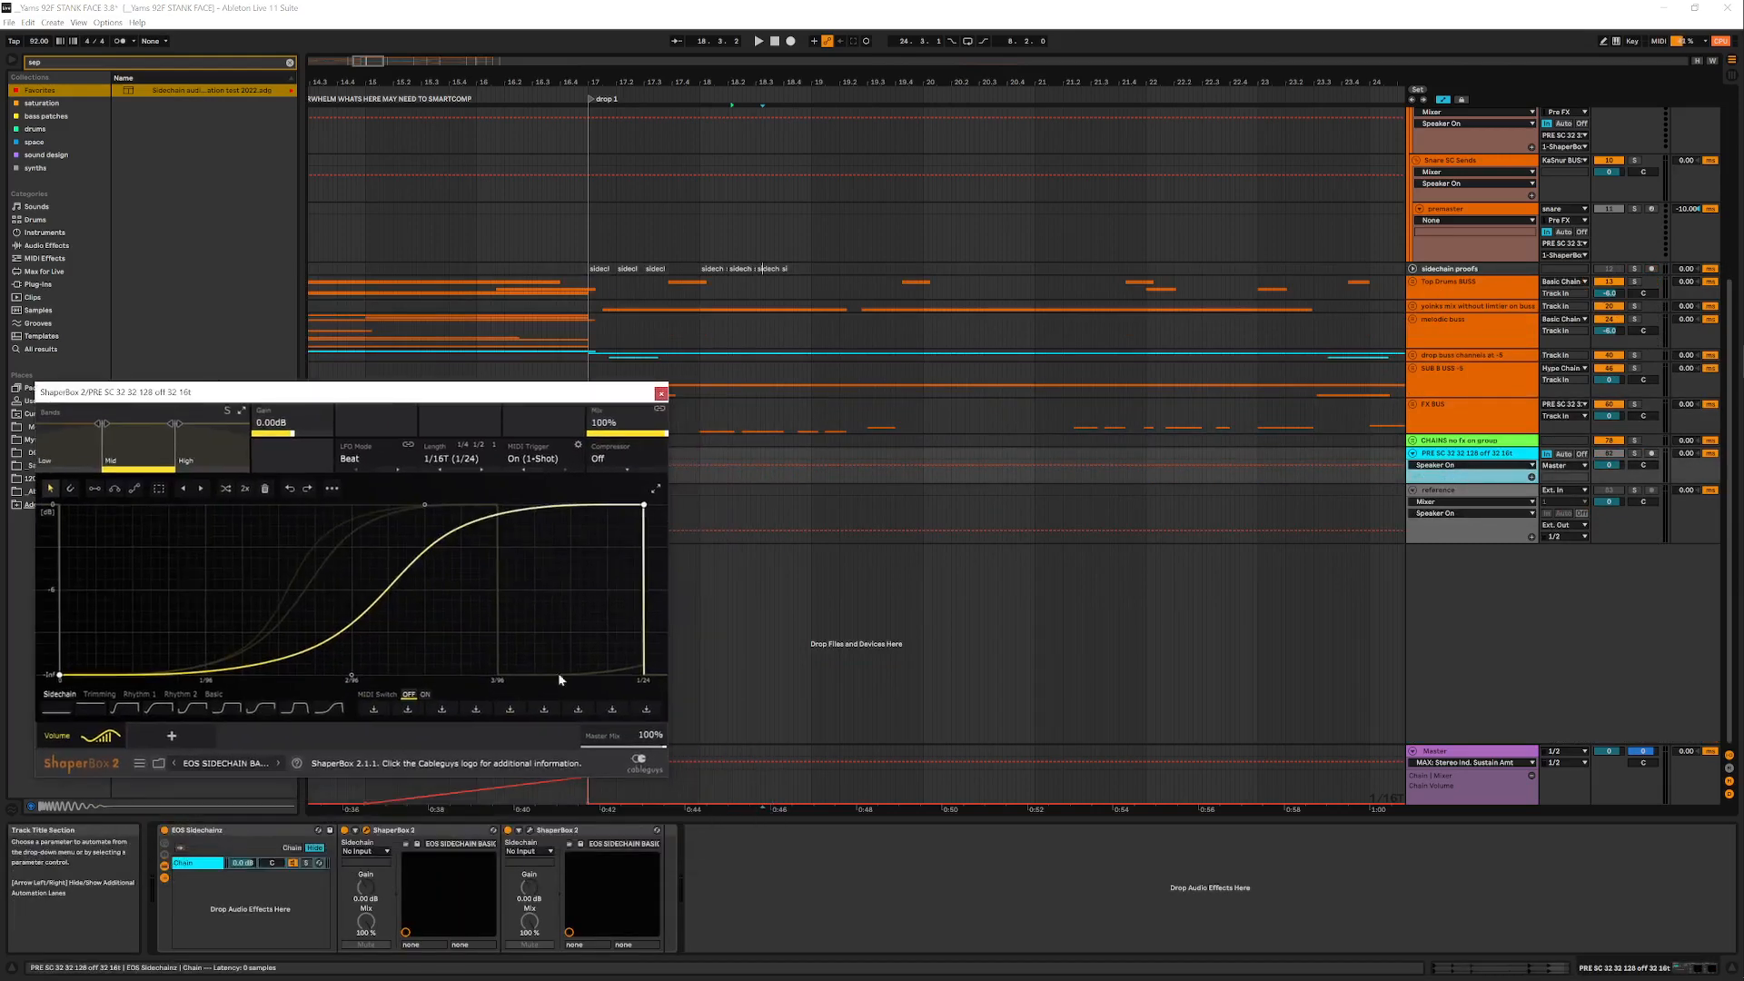
click(530, 832)
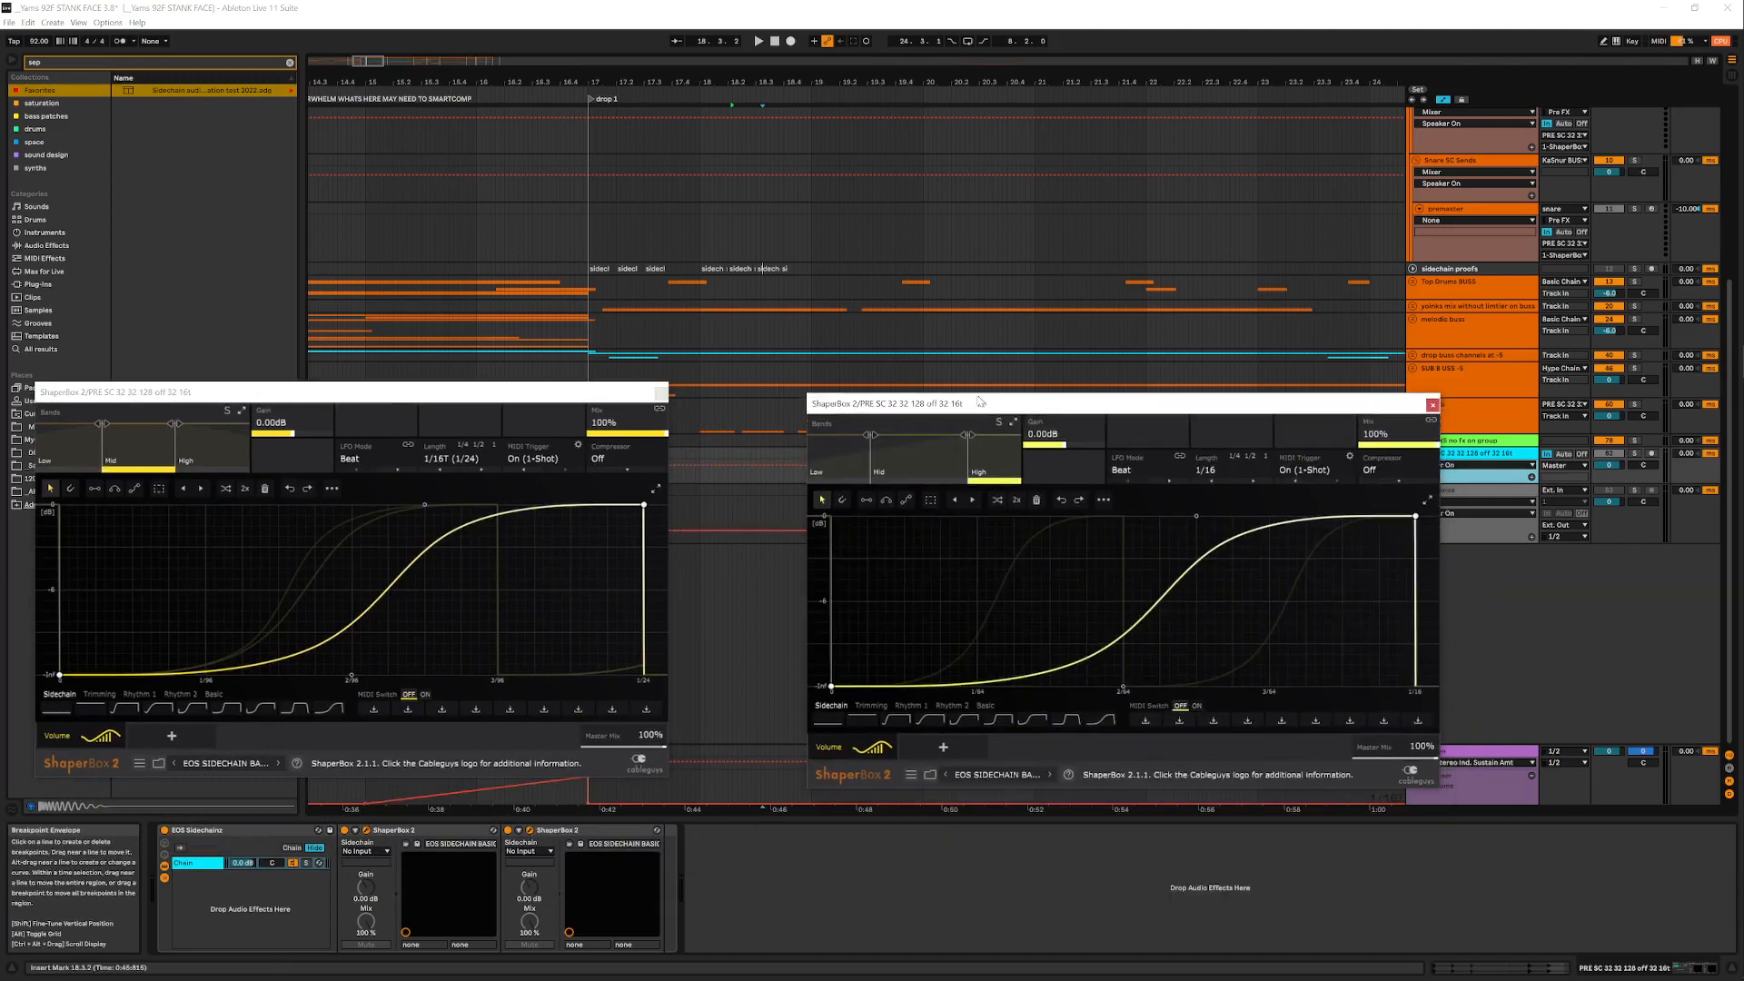
drag(1052, 538, 978, 393)
Enlarge the sidechain proofs track around the bar 17 kick clips and keep only the first ShaperBox 2 window open beneath them
drag(1494, 276, 1495, 460)
drag(700, 83, 686, 227)
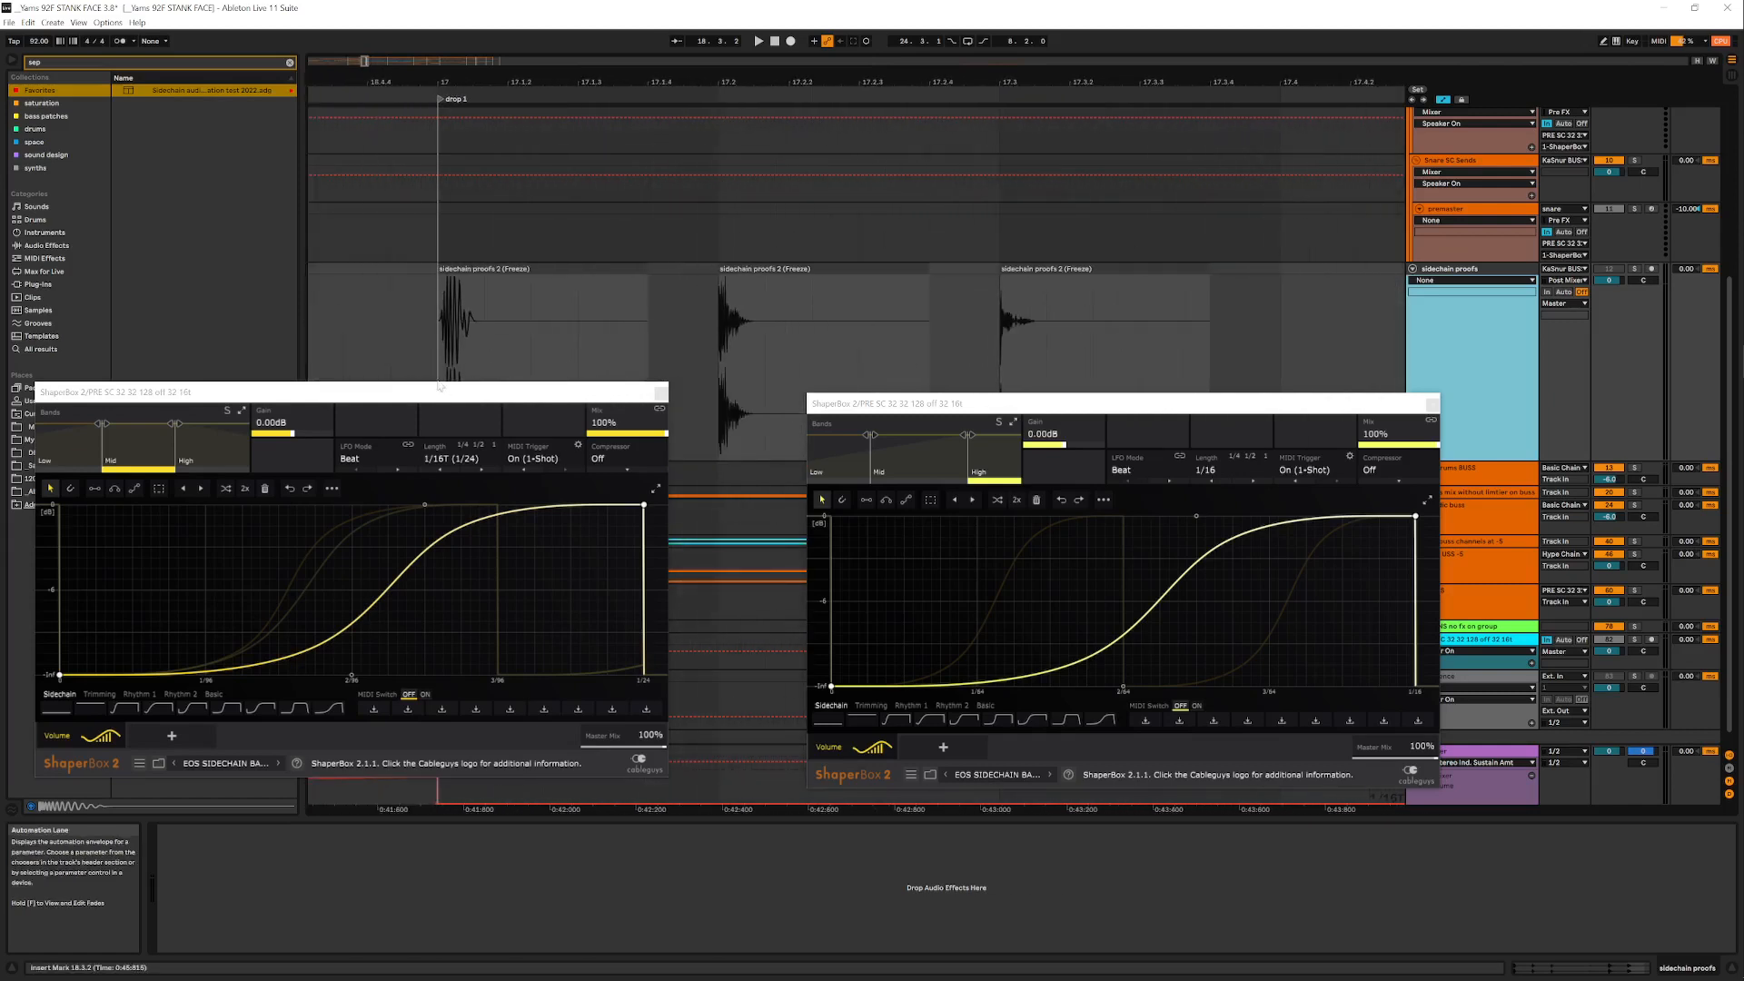
drag(354, 391, 761, 467)
click(1432, 403)
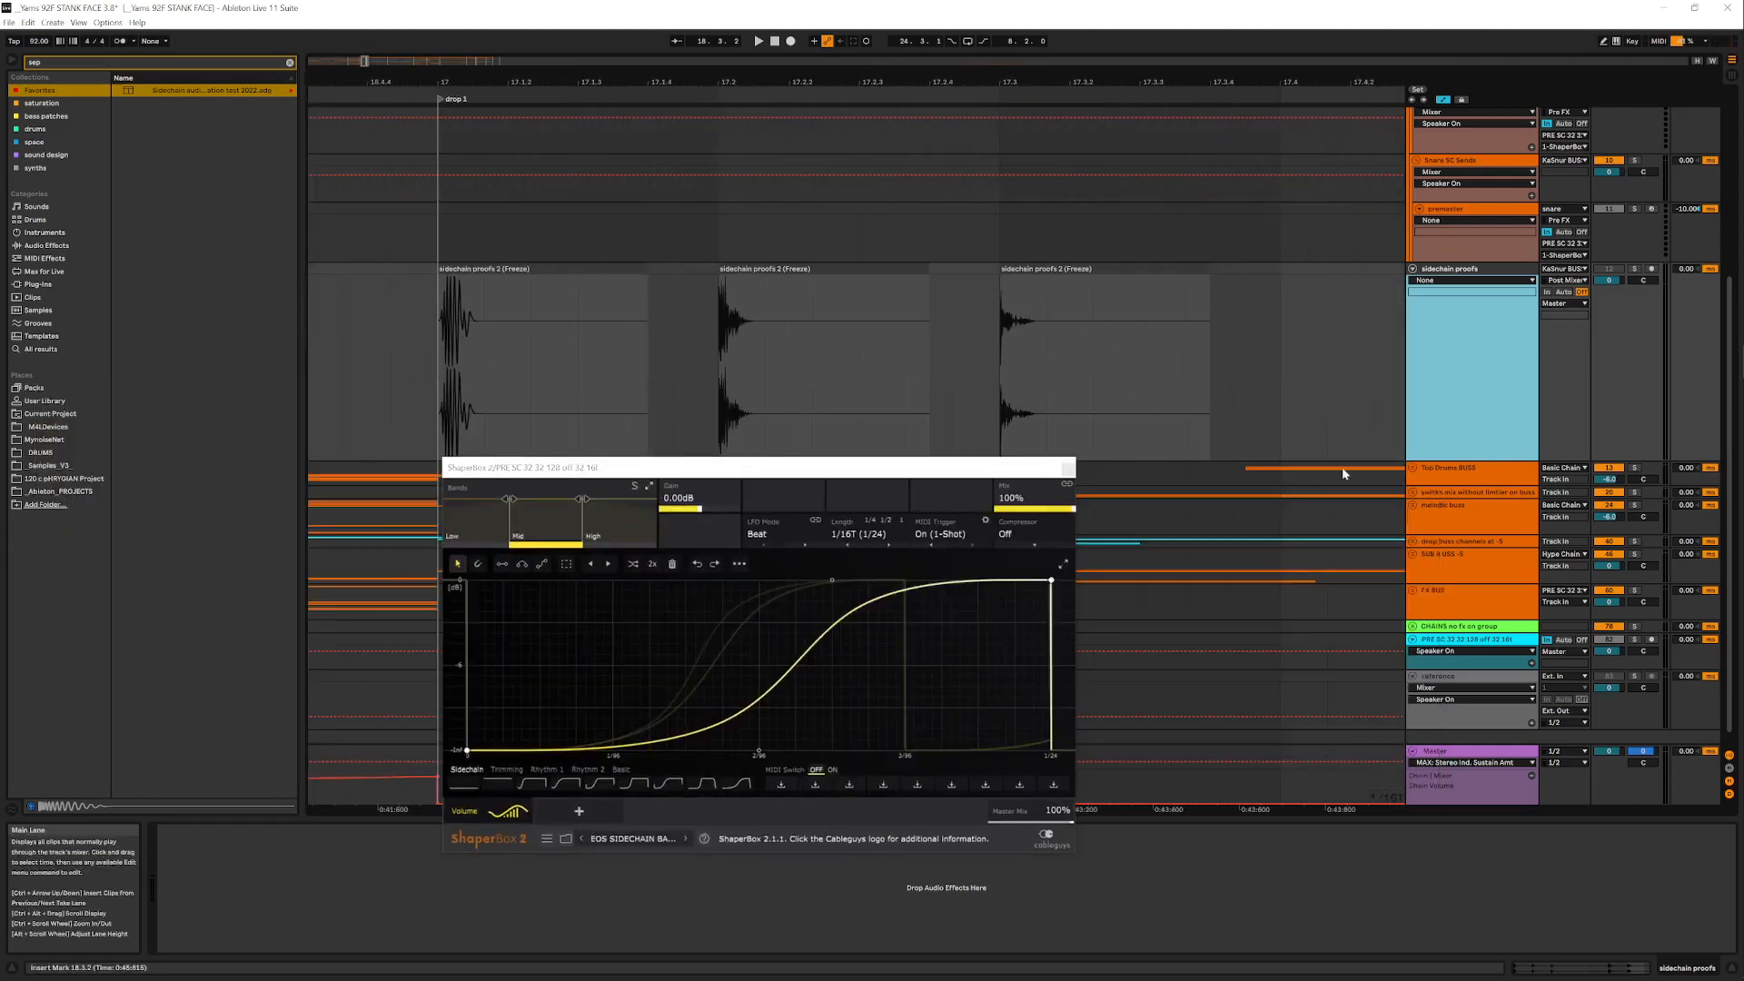
scroll(1416, 536, down, 1)
click(1475, 626)
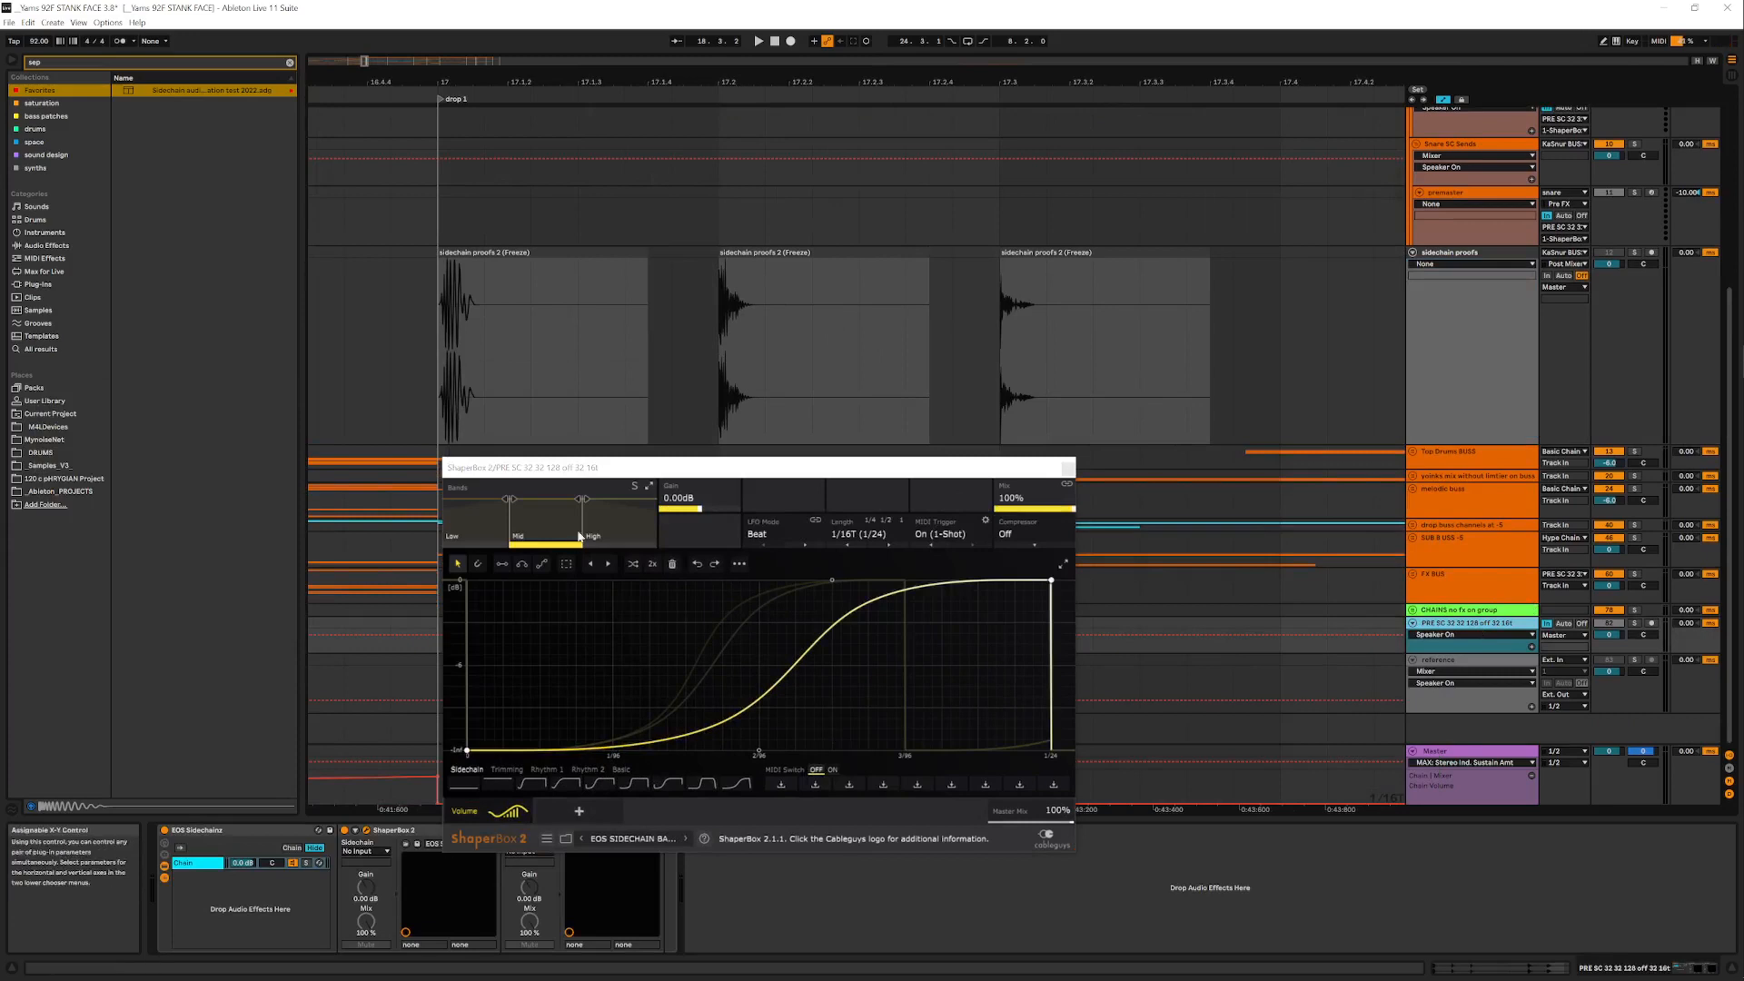
mouse_move(587, 467)
mouse_down()
mouse_move(994, 445)
mouse_move(659, 508)
mouse_move(575, 465)
mouse_up()
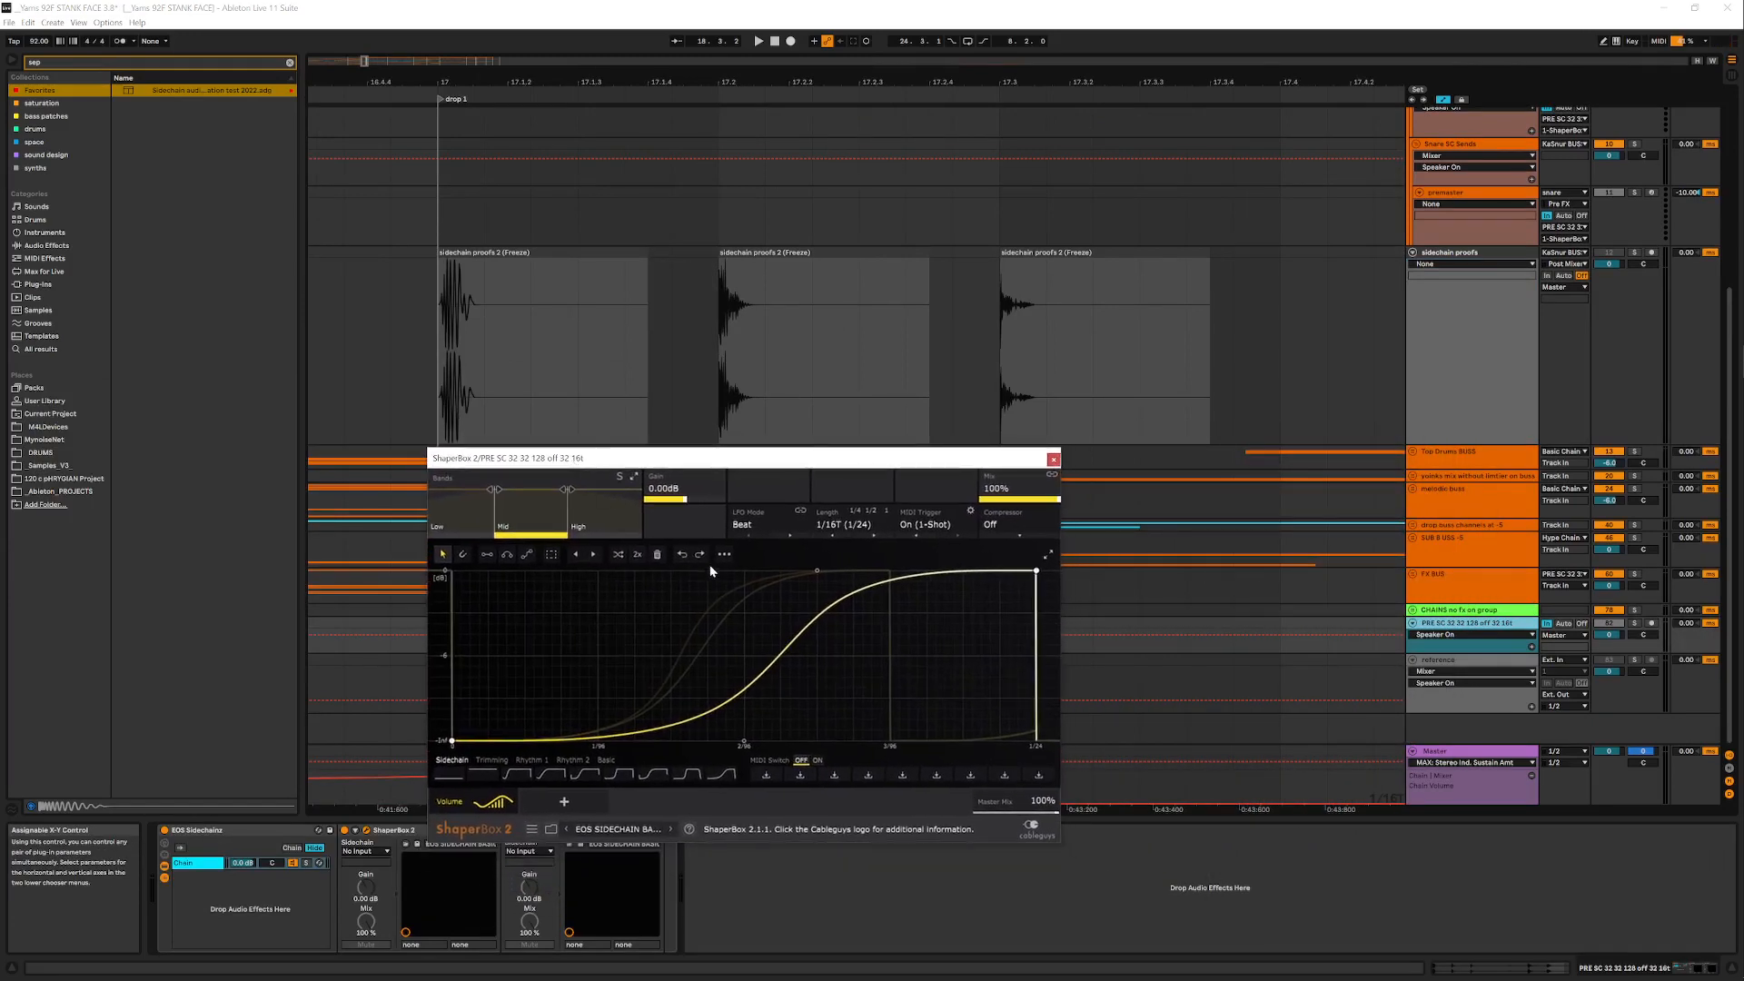
In the first ShaperBox 2, set the Mid band's LFO length to 1/32 and the High band's to 1/128
click(477, 510)
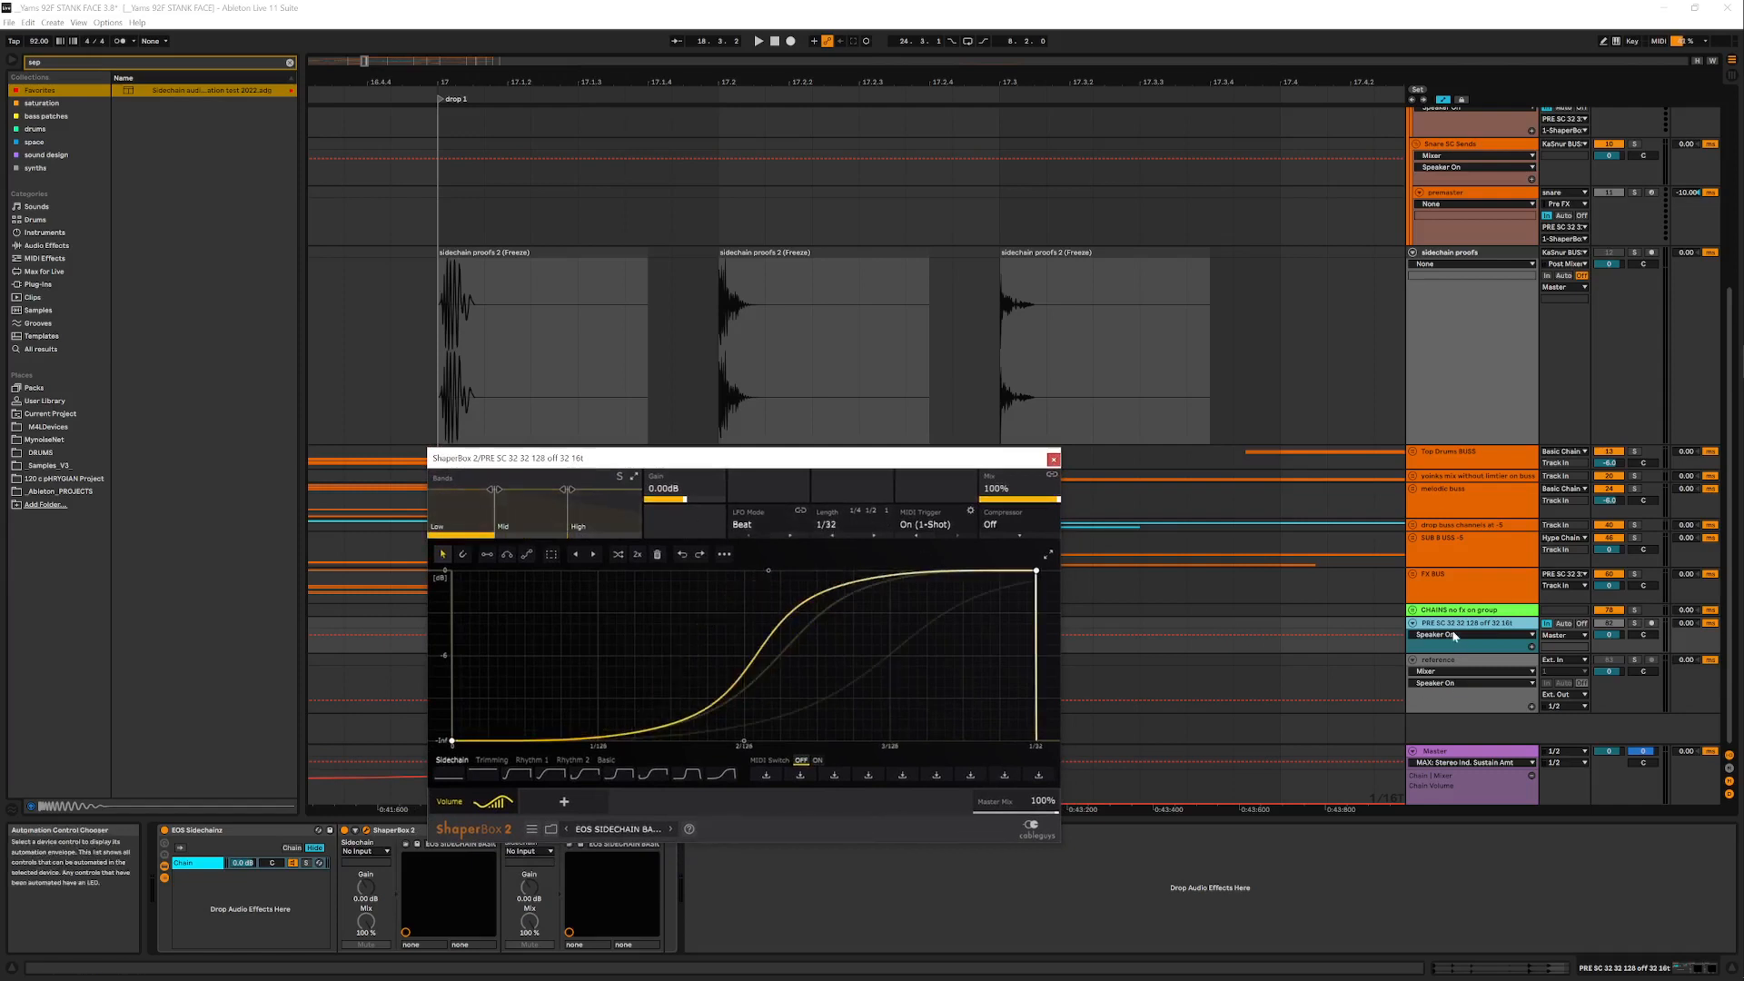
click(536, 514)
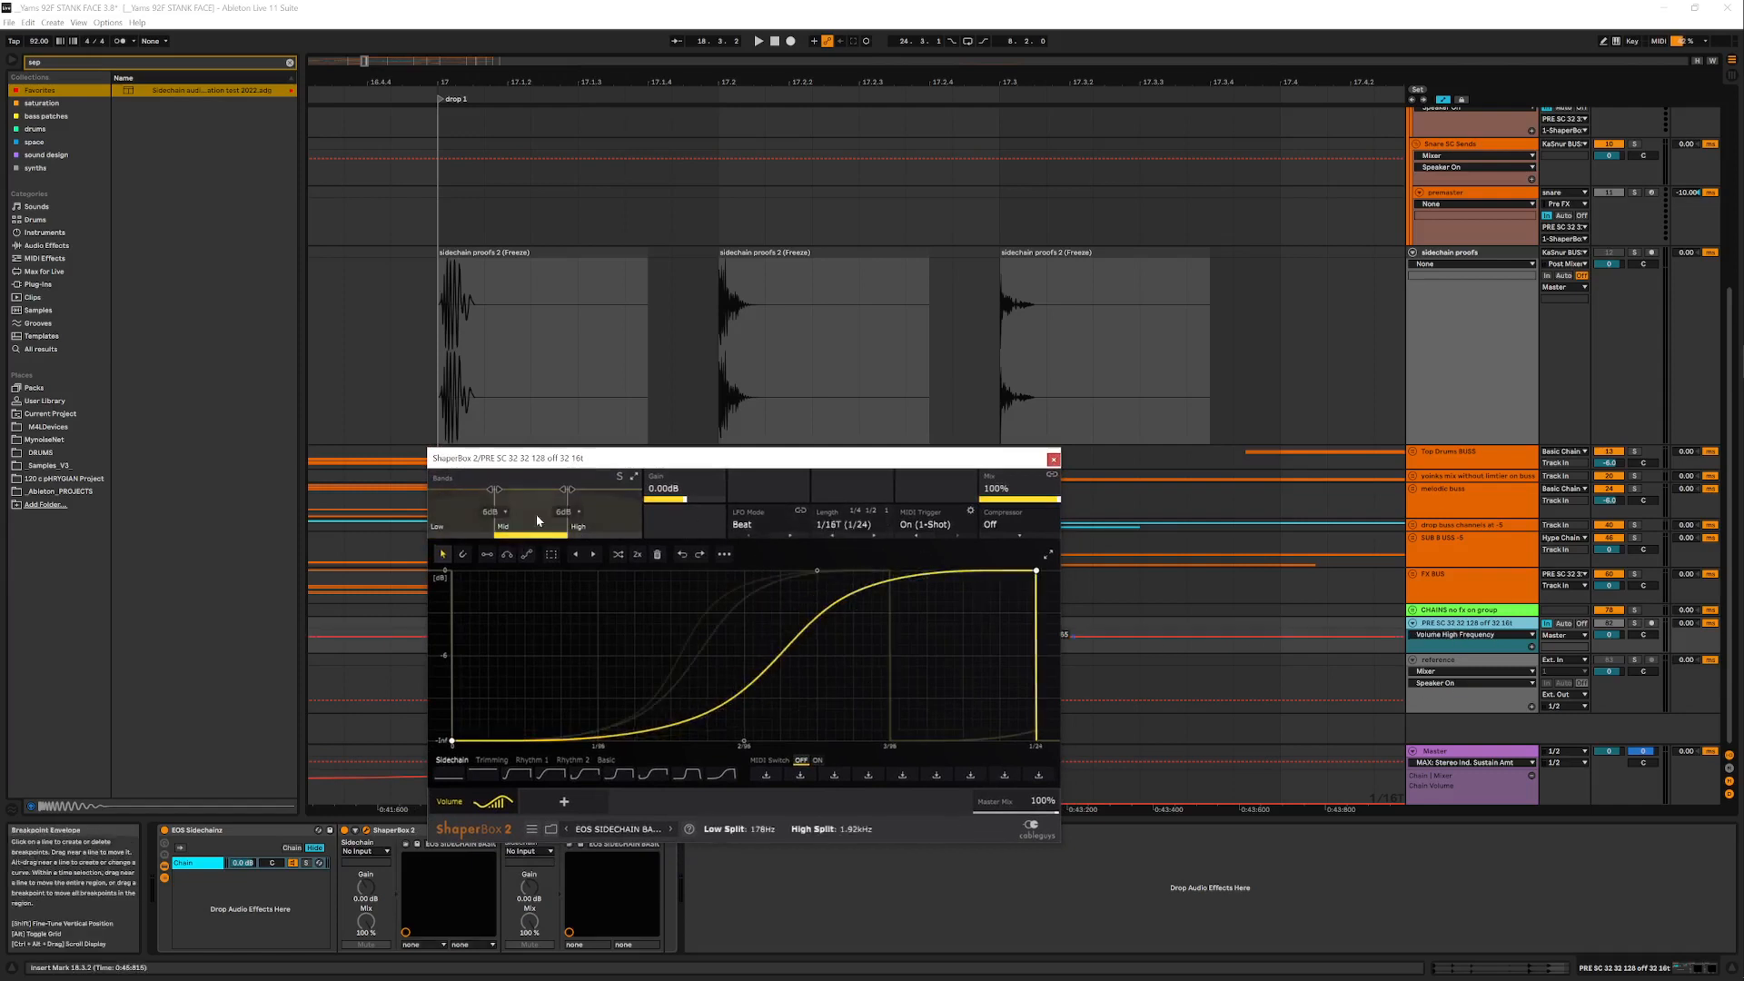
click(843, 525)
click(835, 583)
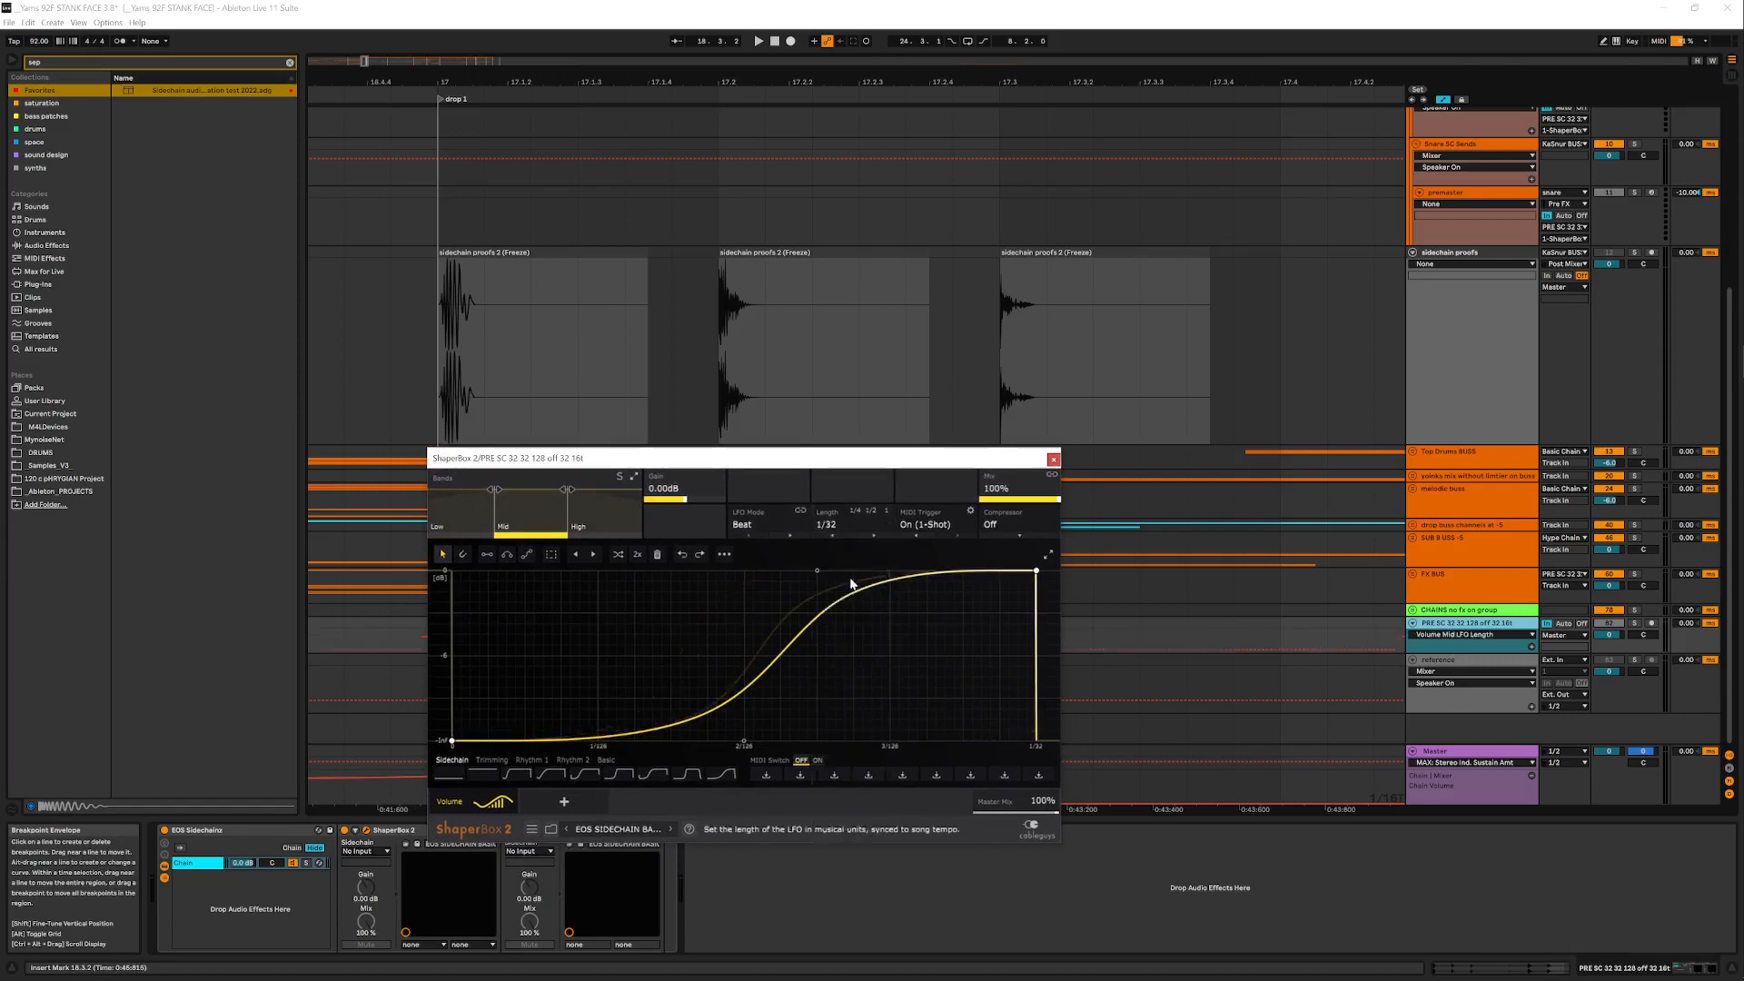
click(603, 514)
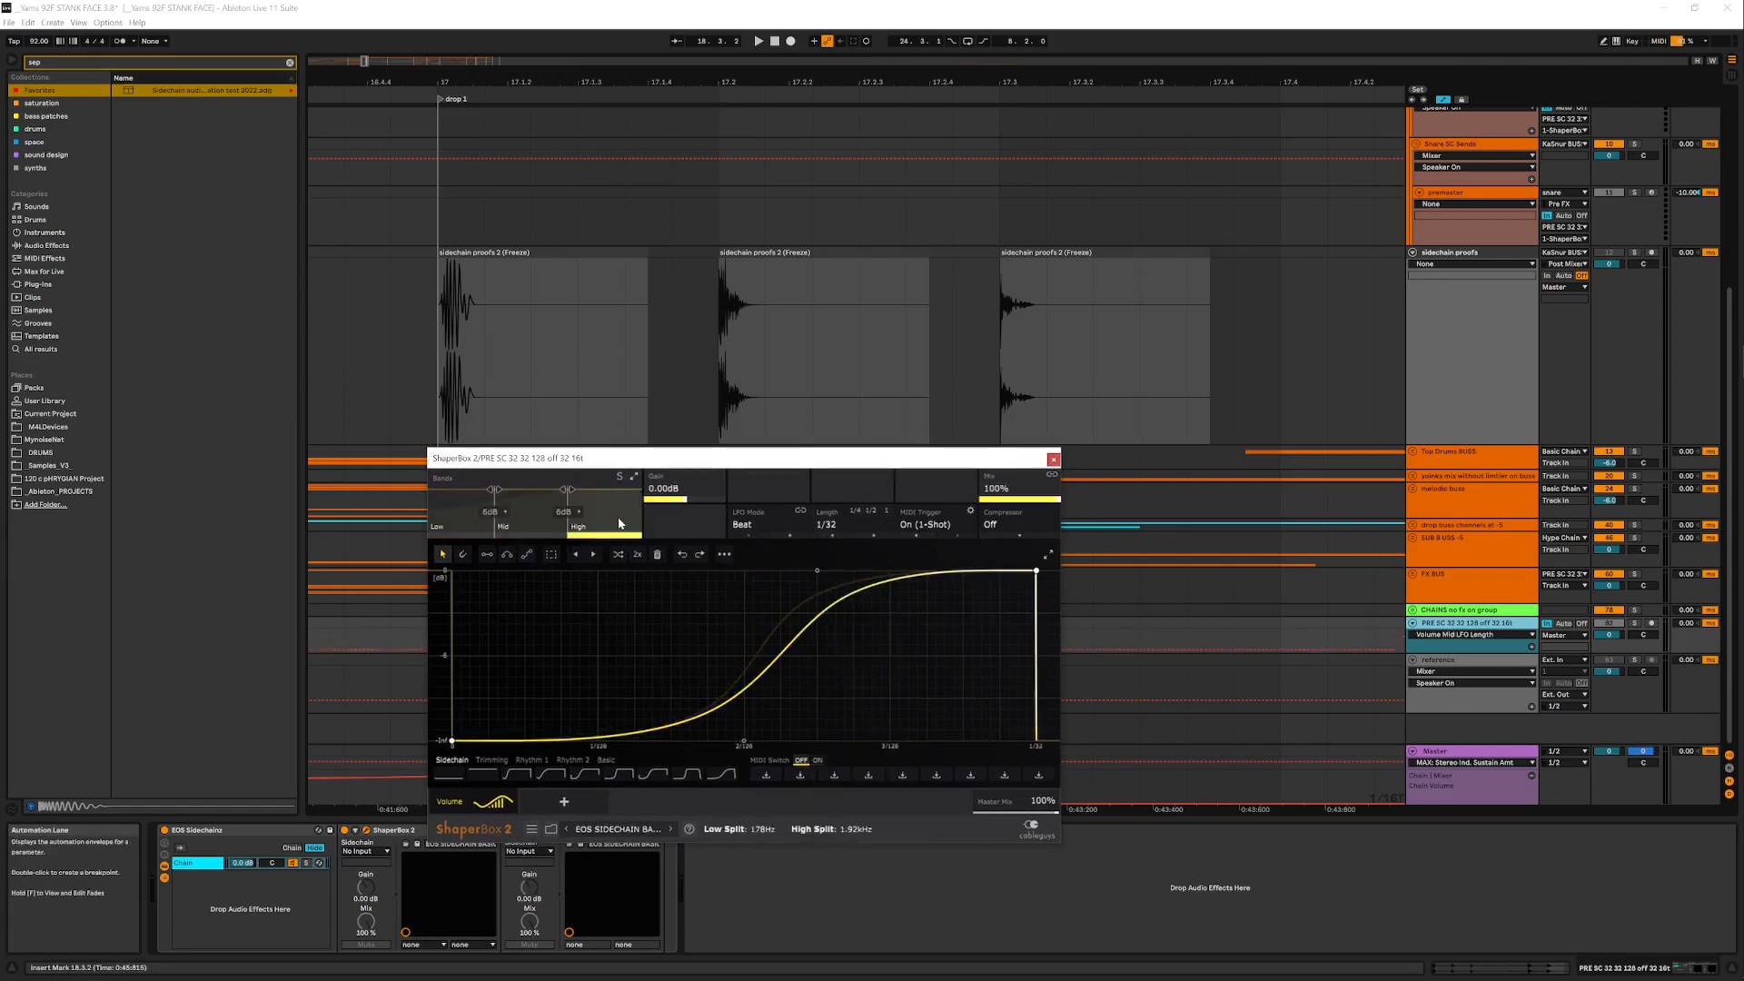
click(843, 525)
click(855, 560)
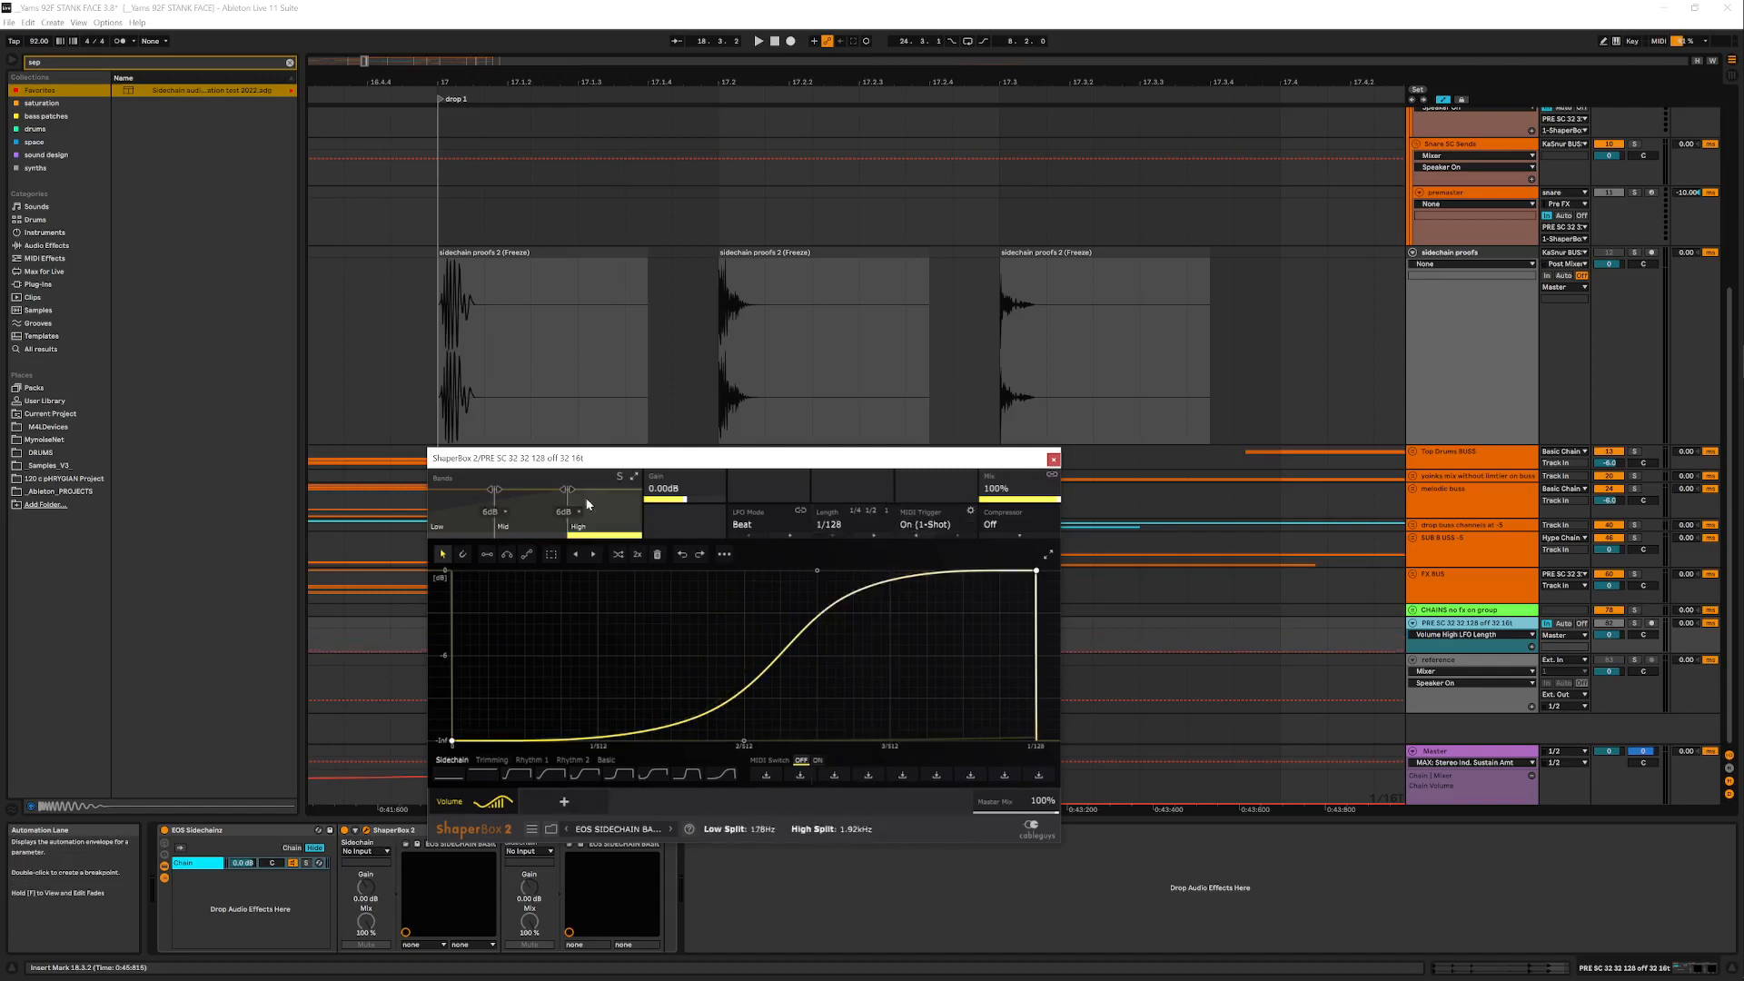
Open the second ShaperBox 2 beside the first and set its Mid band's LFO length to 1/32
drag(577, 457, 242, 398)
click(532, 832)
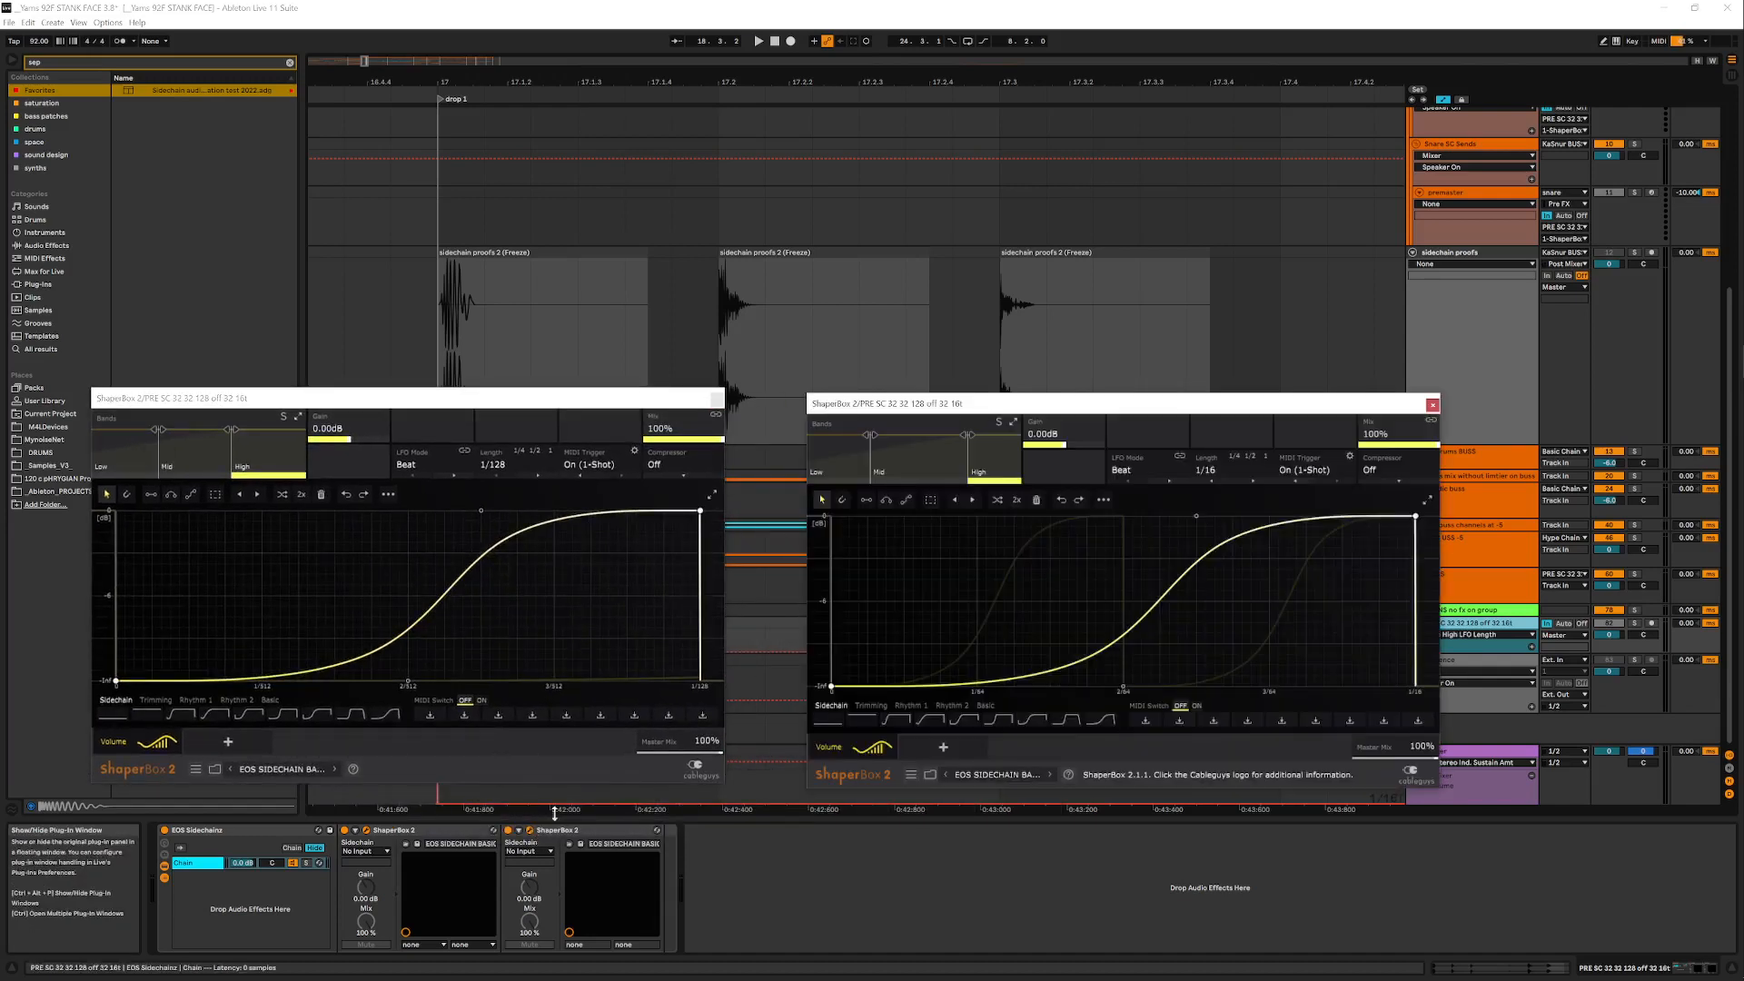
drag(863, 397, 555, 458)
click(536, 521)
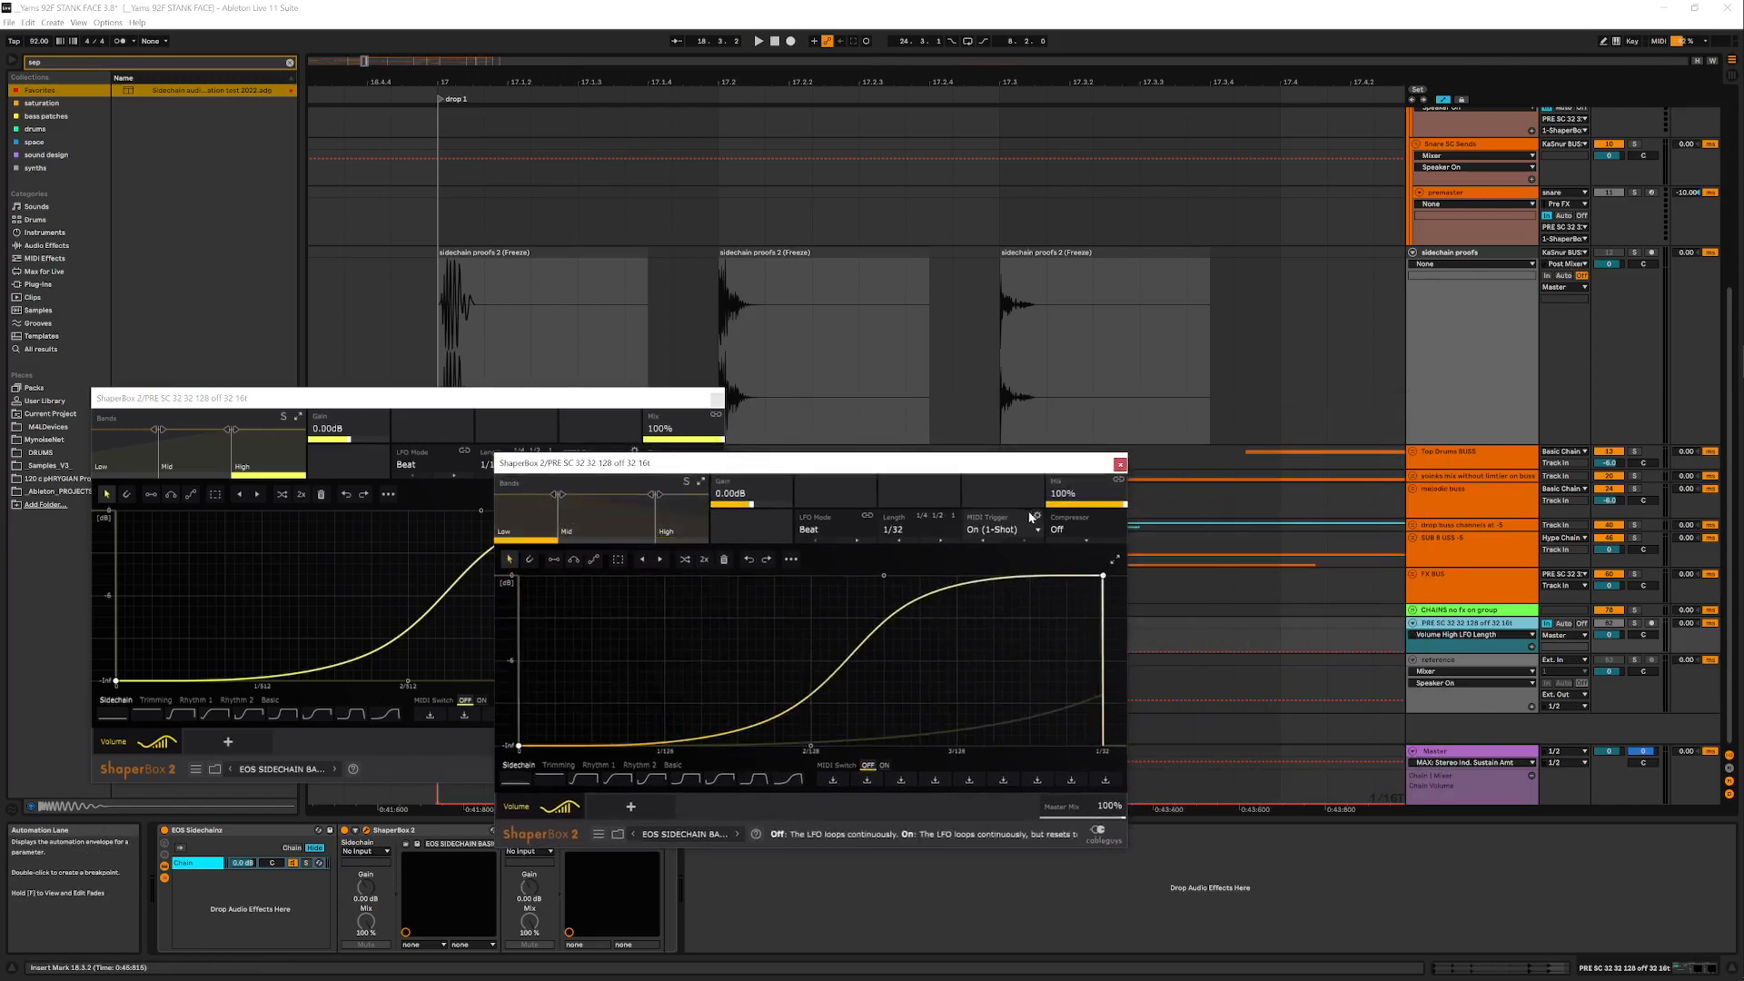
drag(1119, 501, 1044, 510)
click(607, 518)
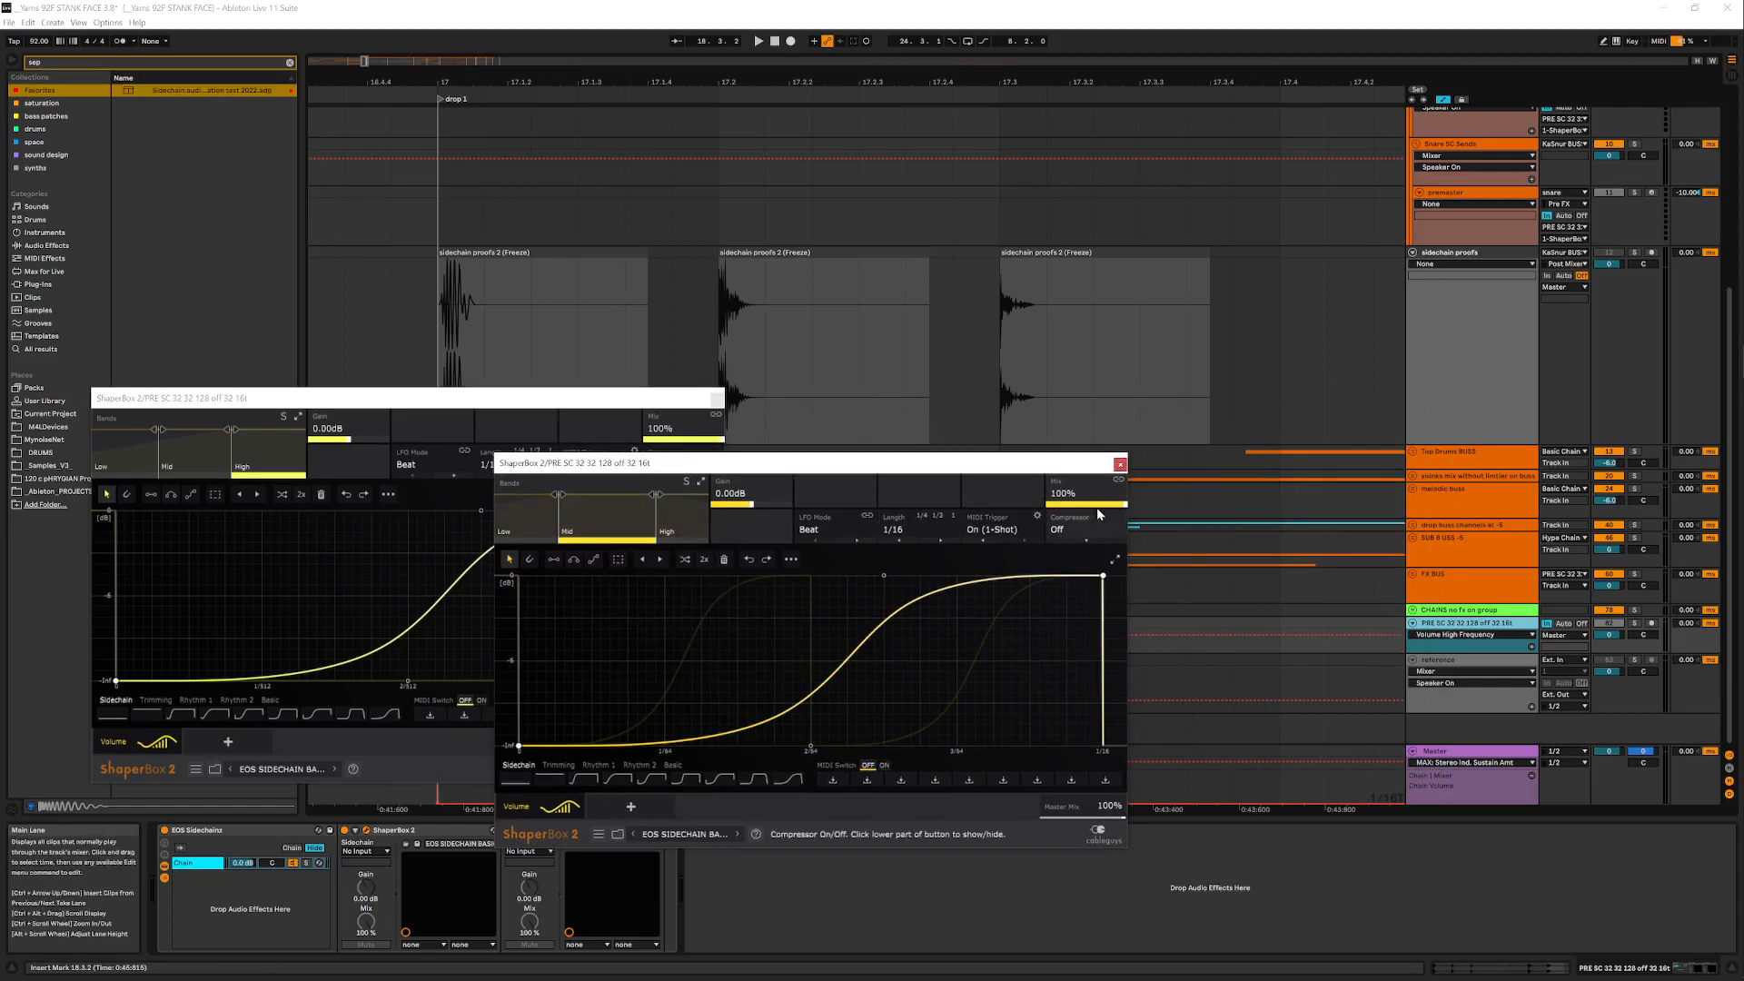
click(894, 529)
click(917, 588)
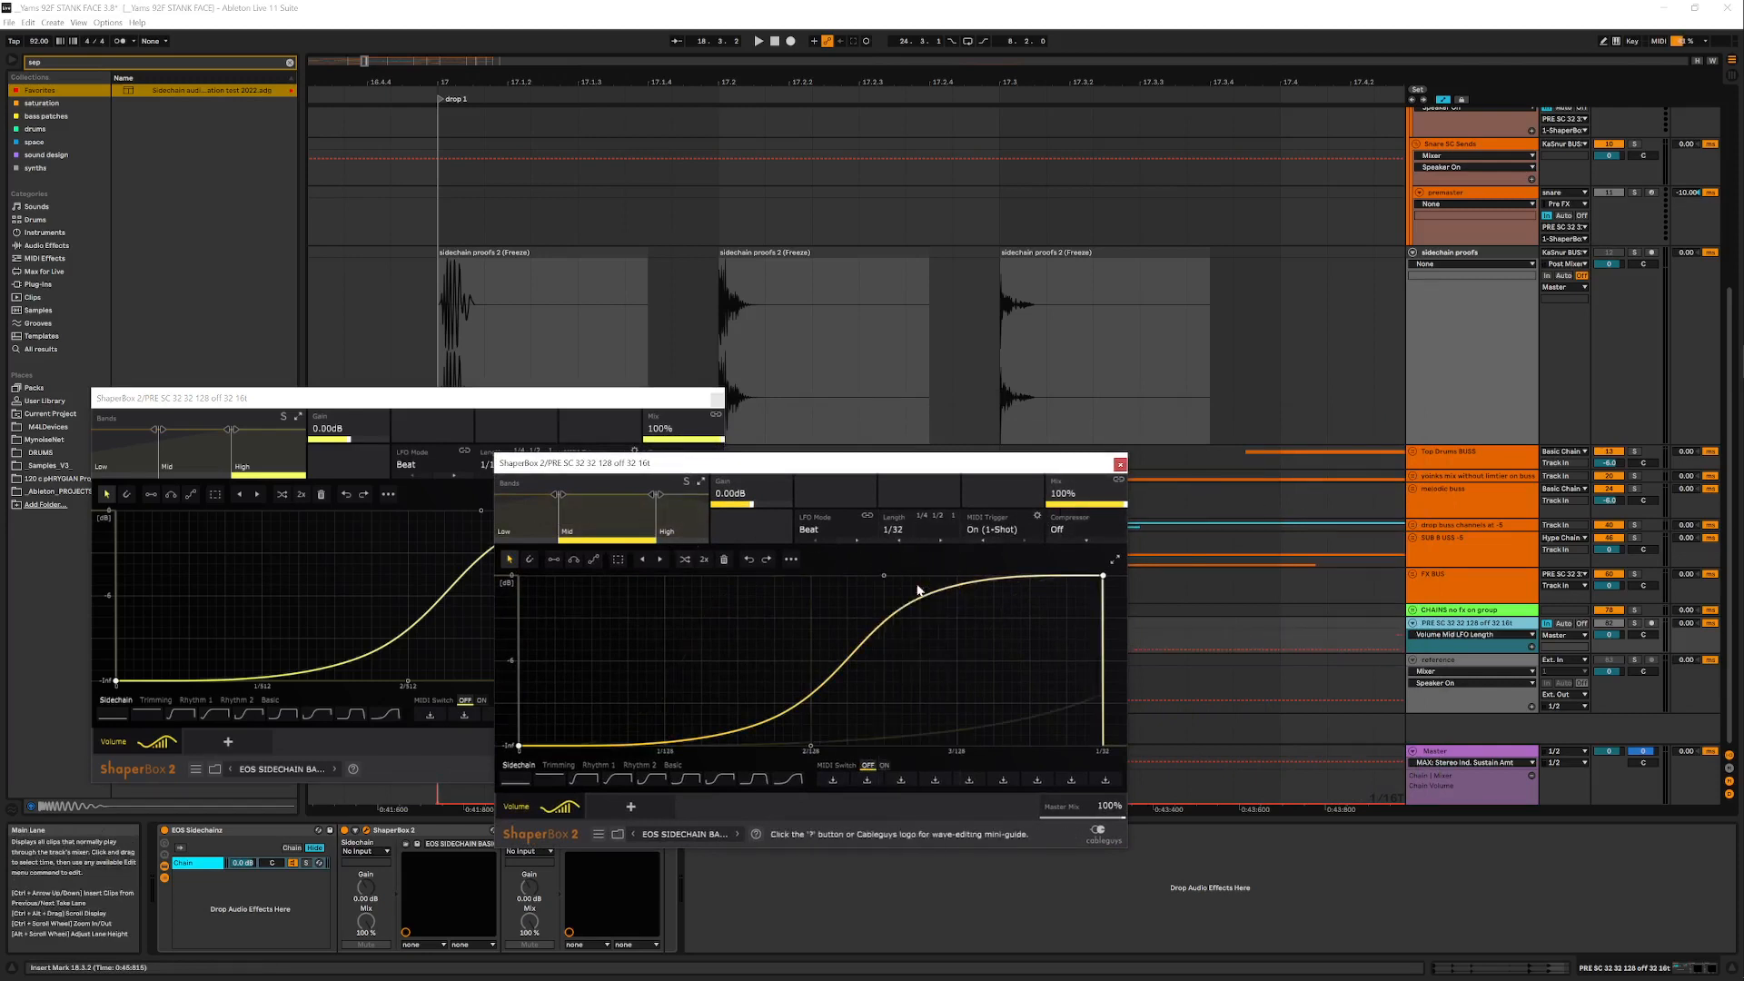
Set the second ShaperBox 2's High band LFO length to 1/16T and close its window
click(683, 522)
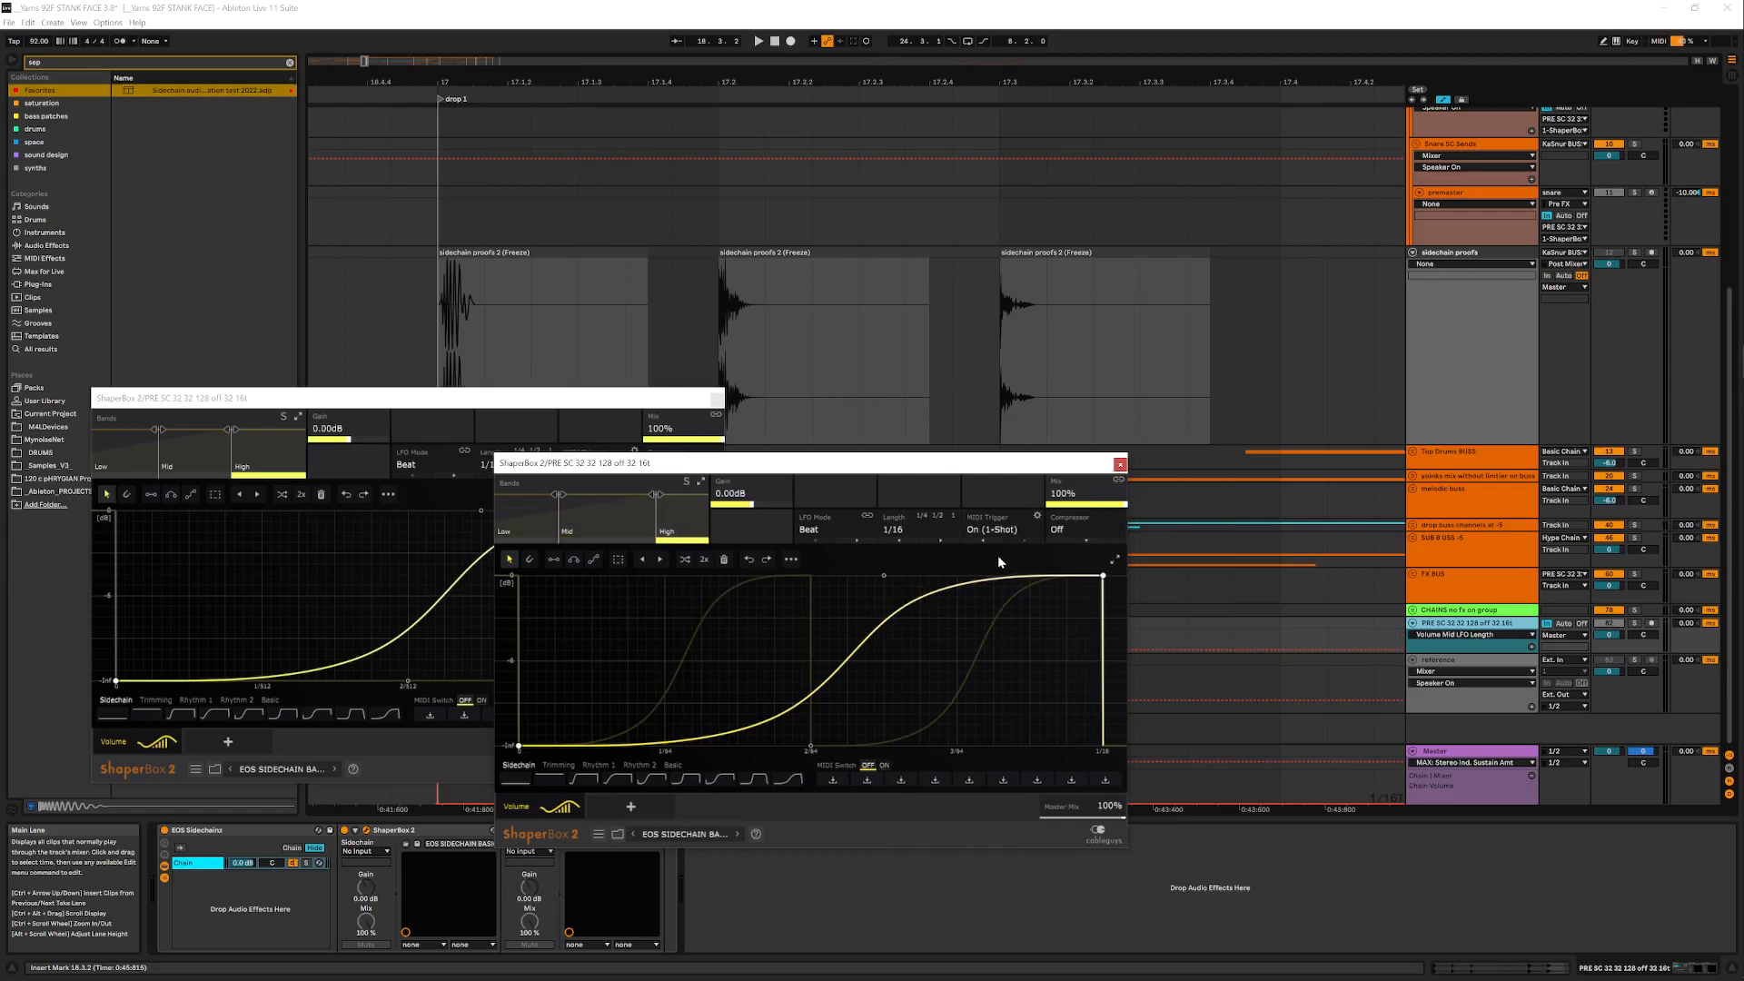
click(924, 532)
click(921, 603)
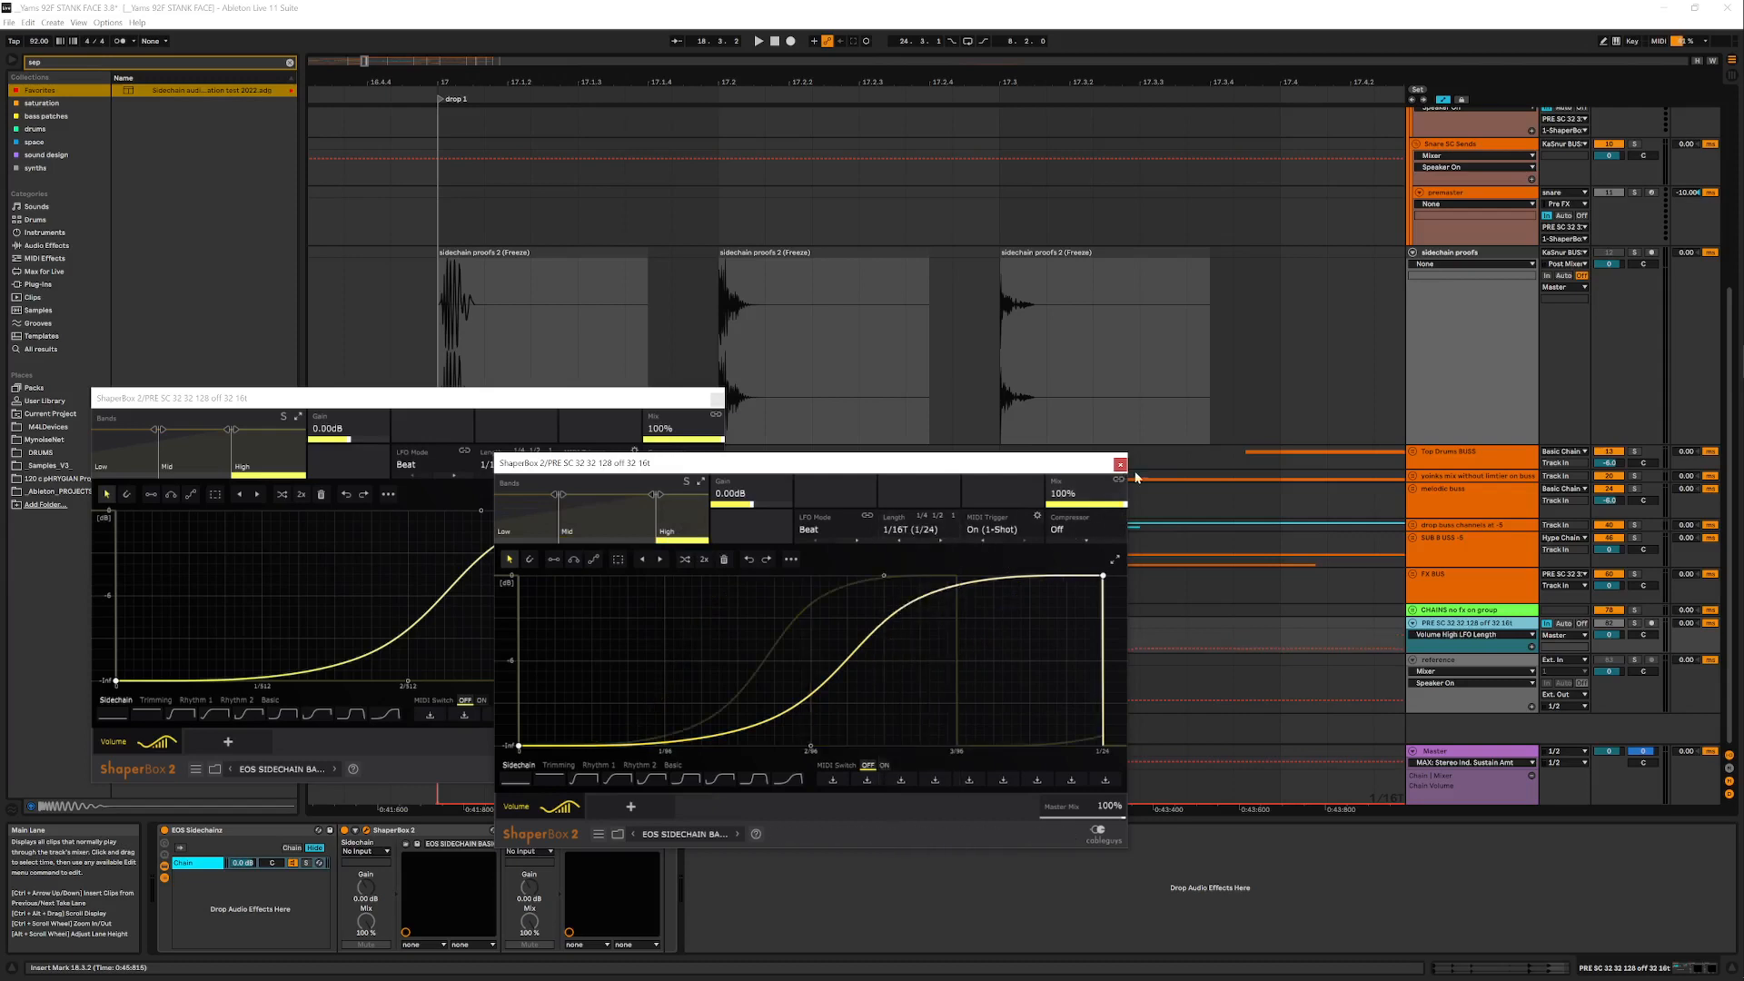
click(1120, 465)
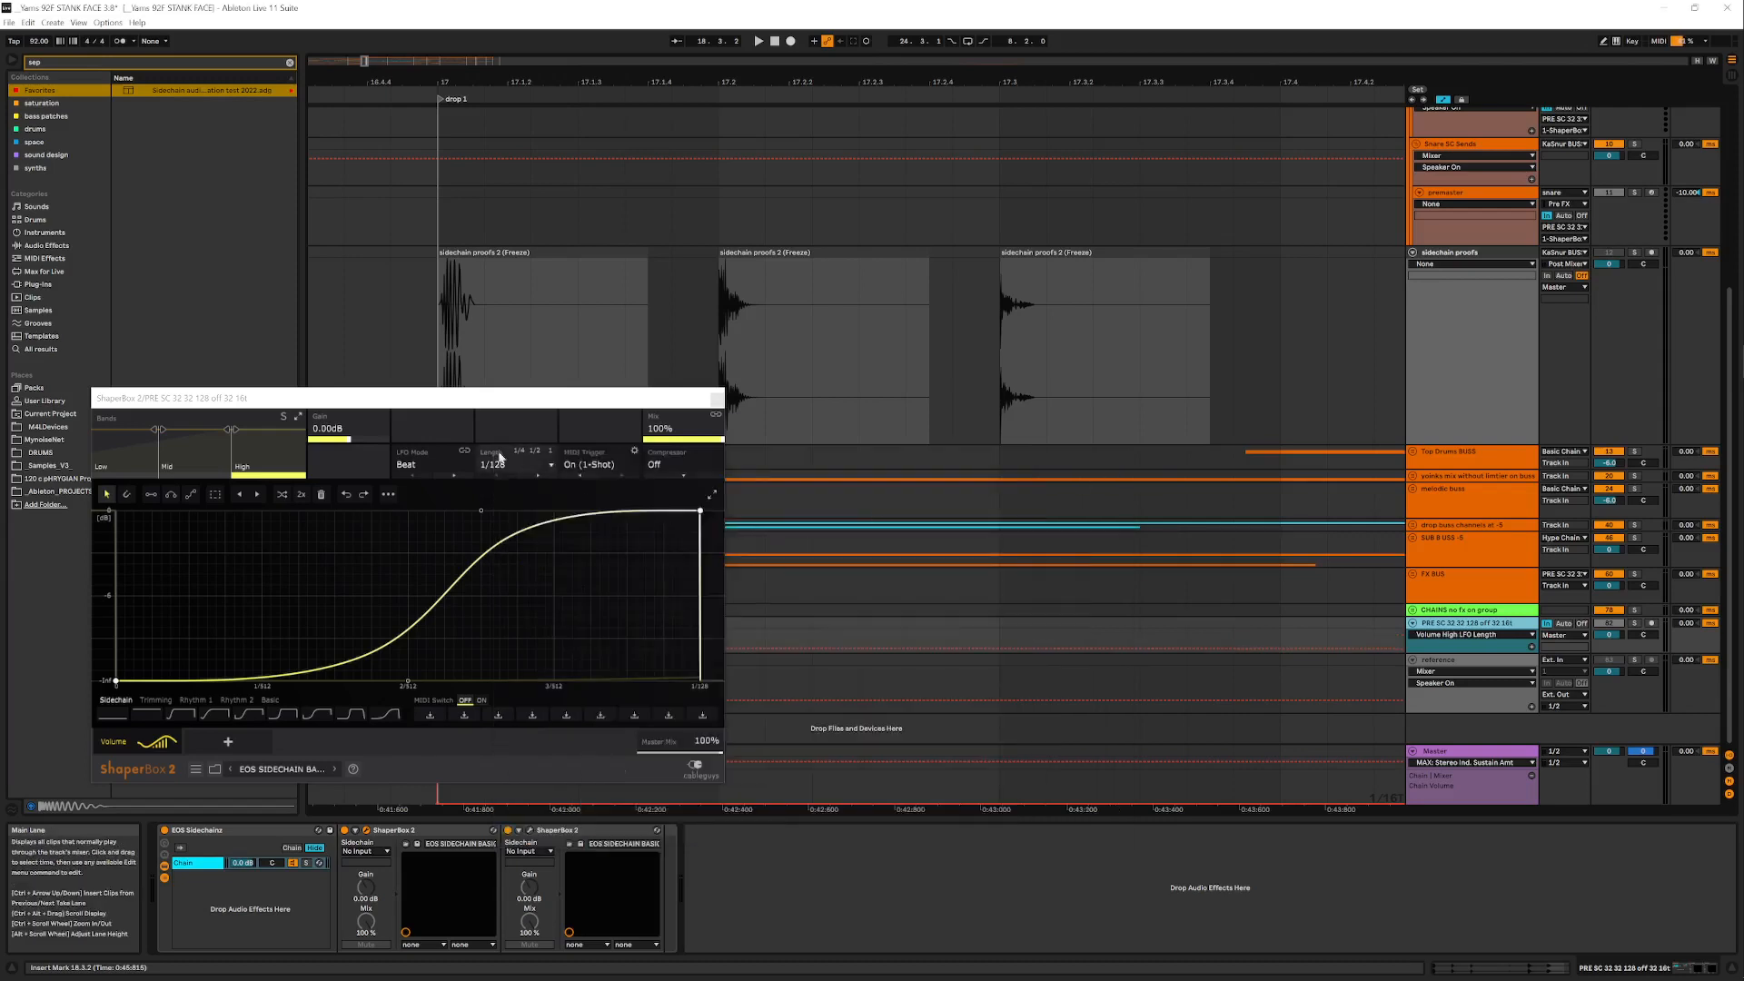
Show the first ShaperBox 2's Low band beneath the first kick clip and set a fixed 1/32 grid with triplets off
drag(460, 403, 733, 472)
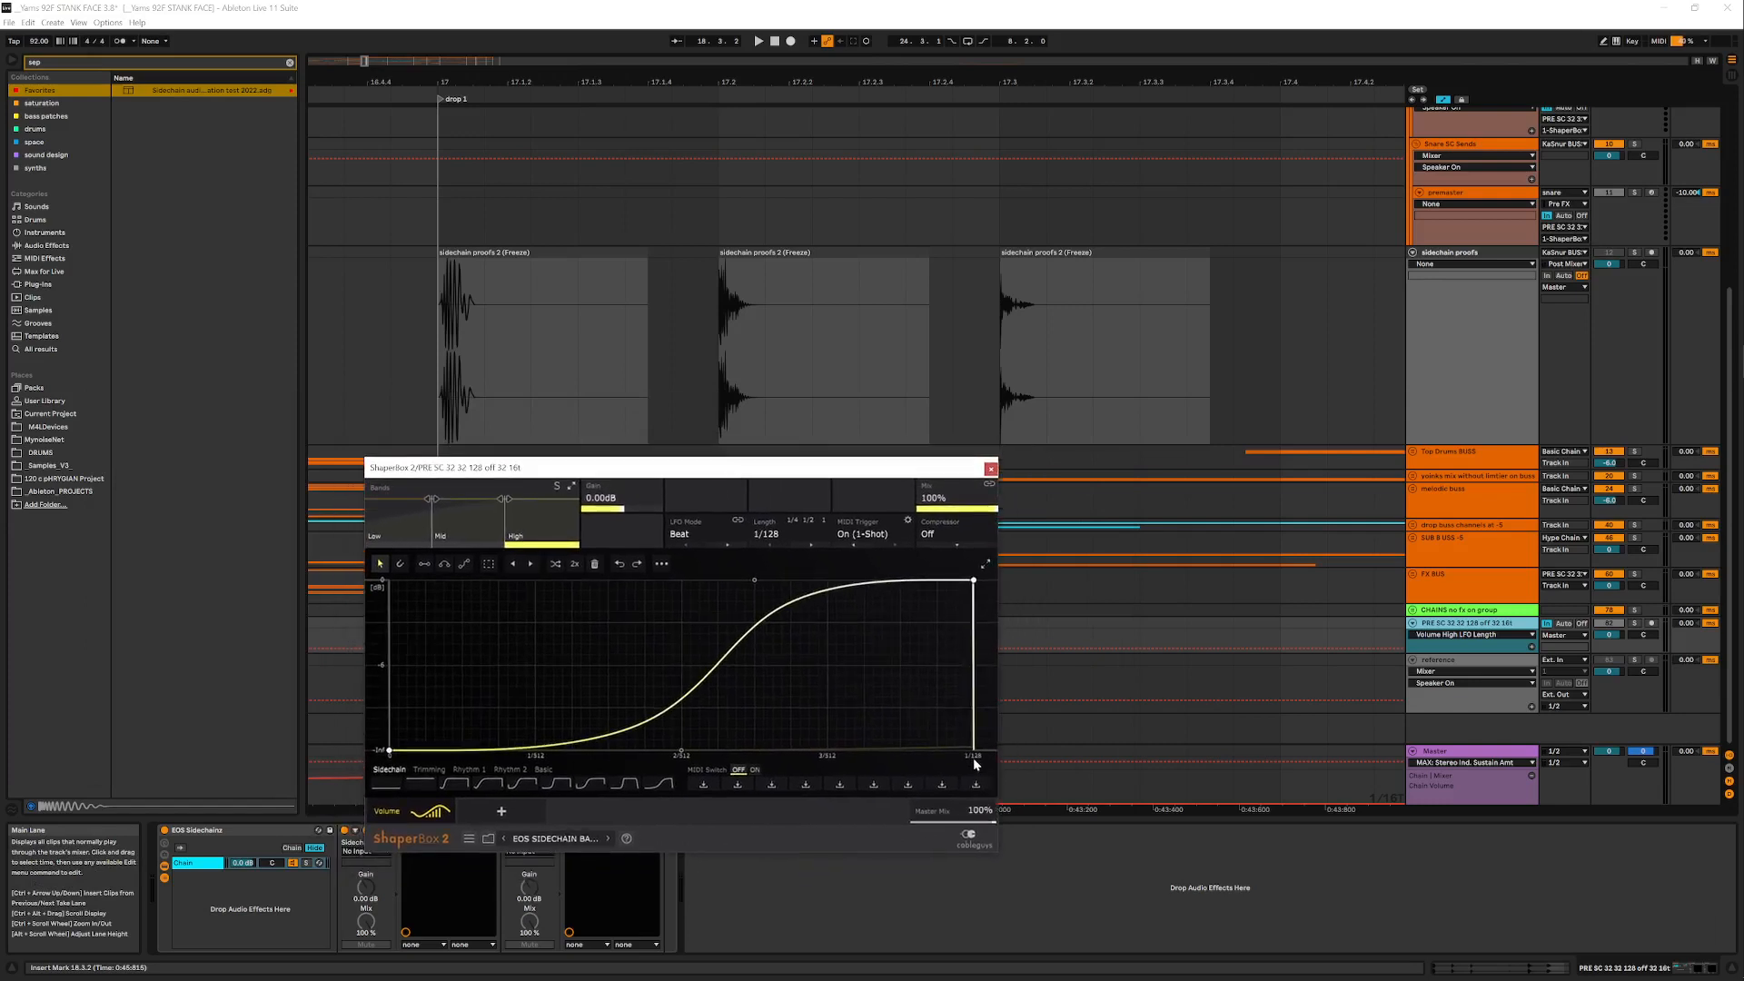
click(400, 525)
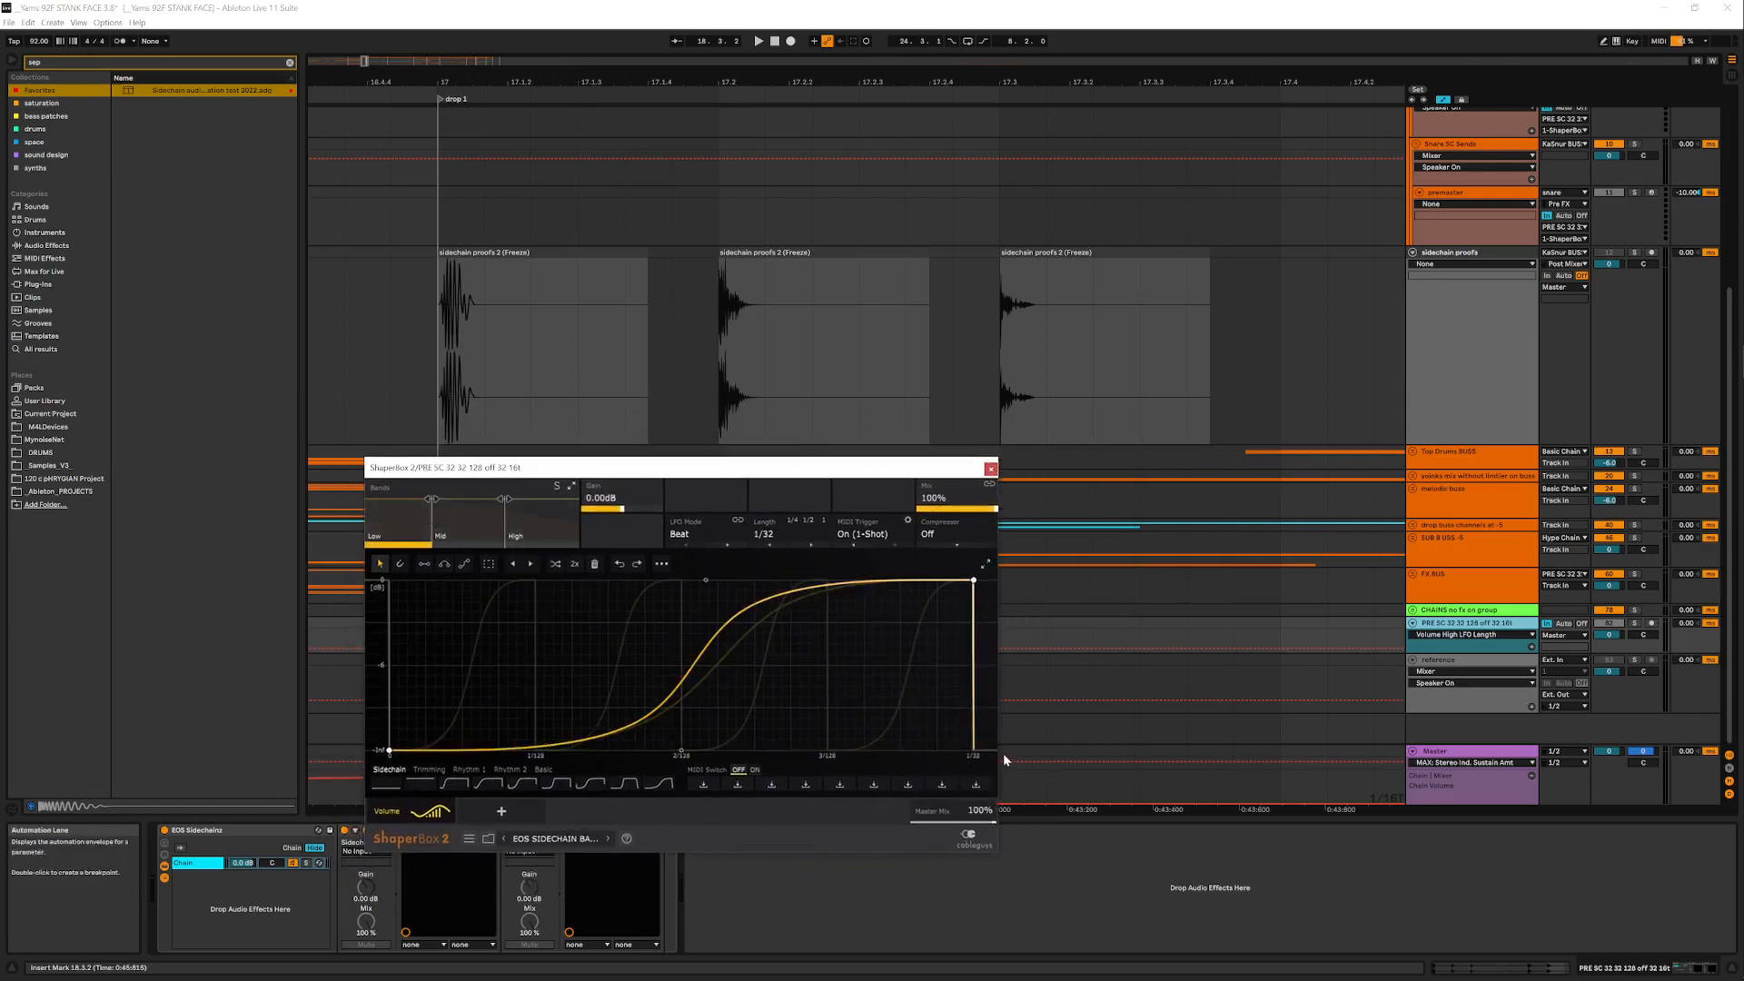
click(604, 372)
right_click(522, 361)
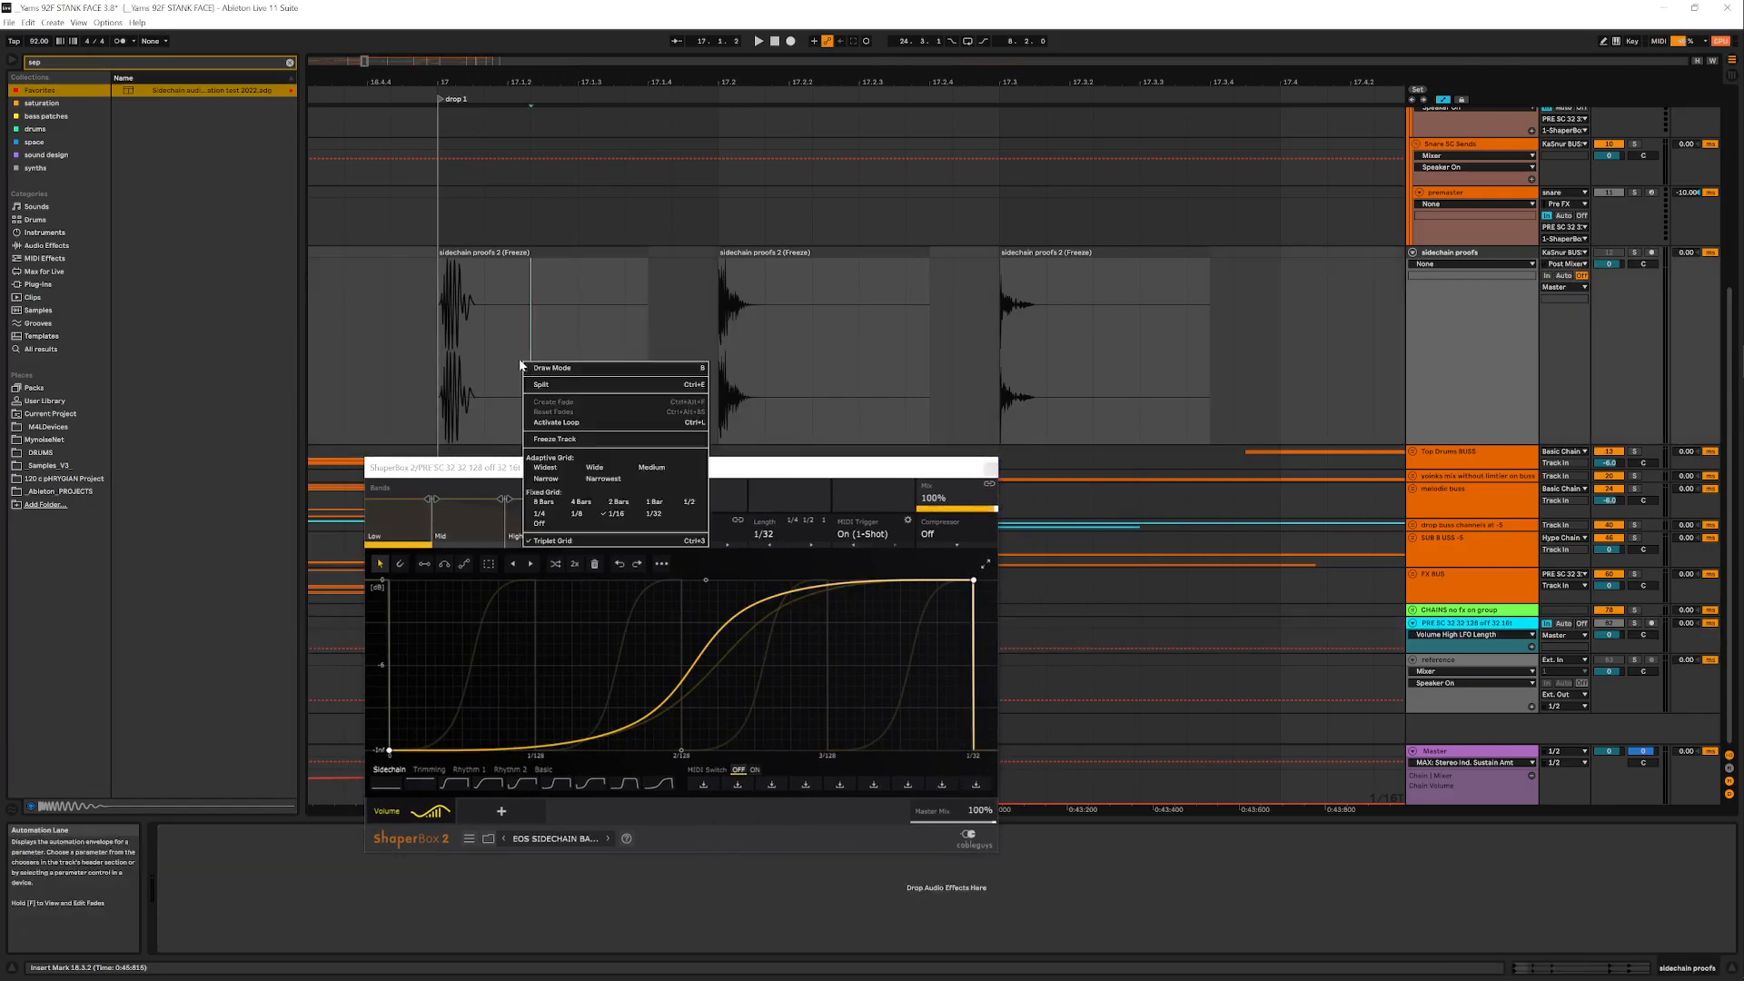
click(653, 514)
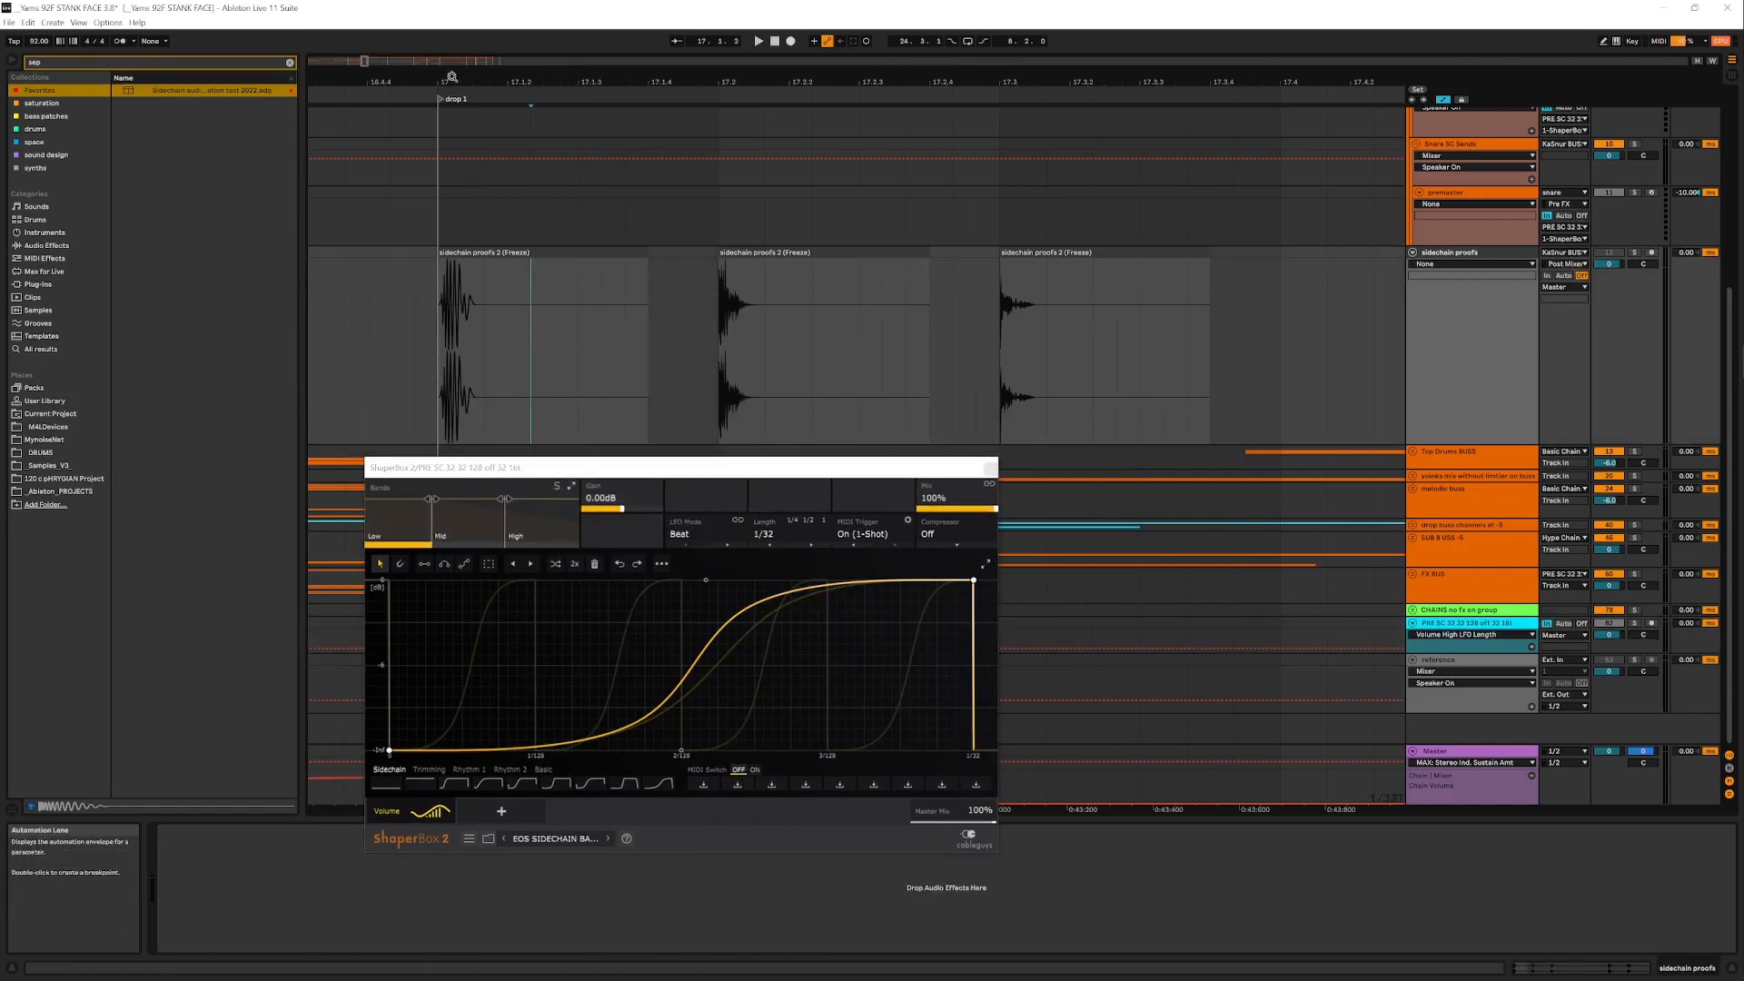
drag(433, 80, 433, 184)
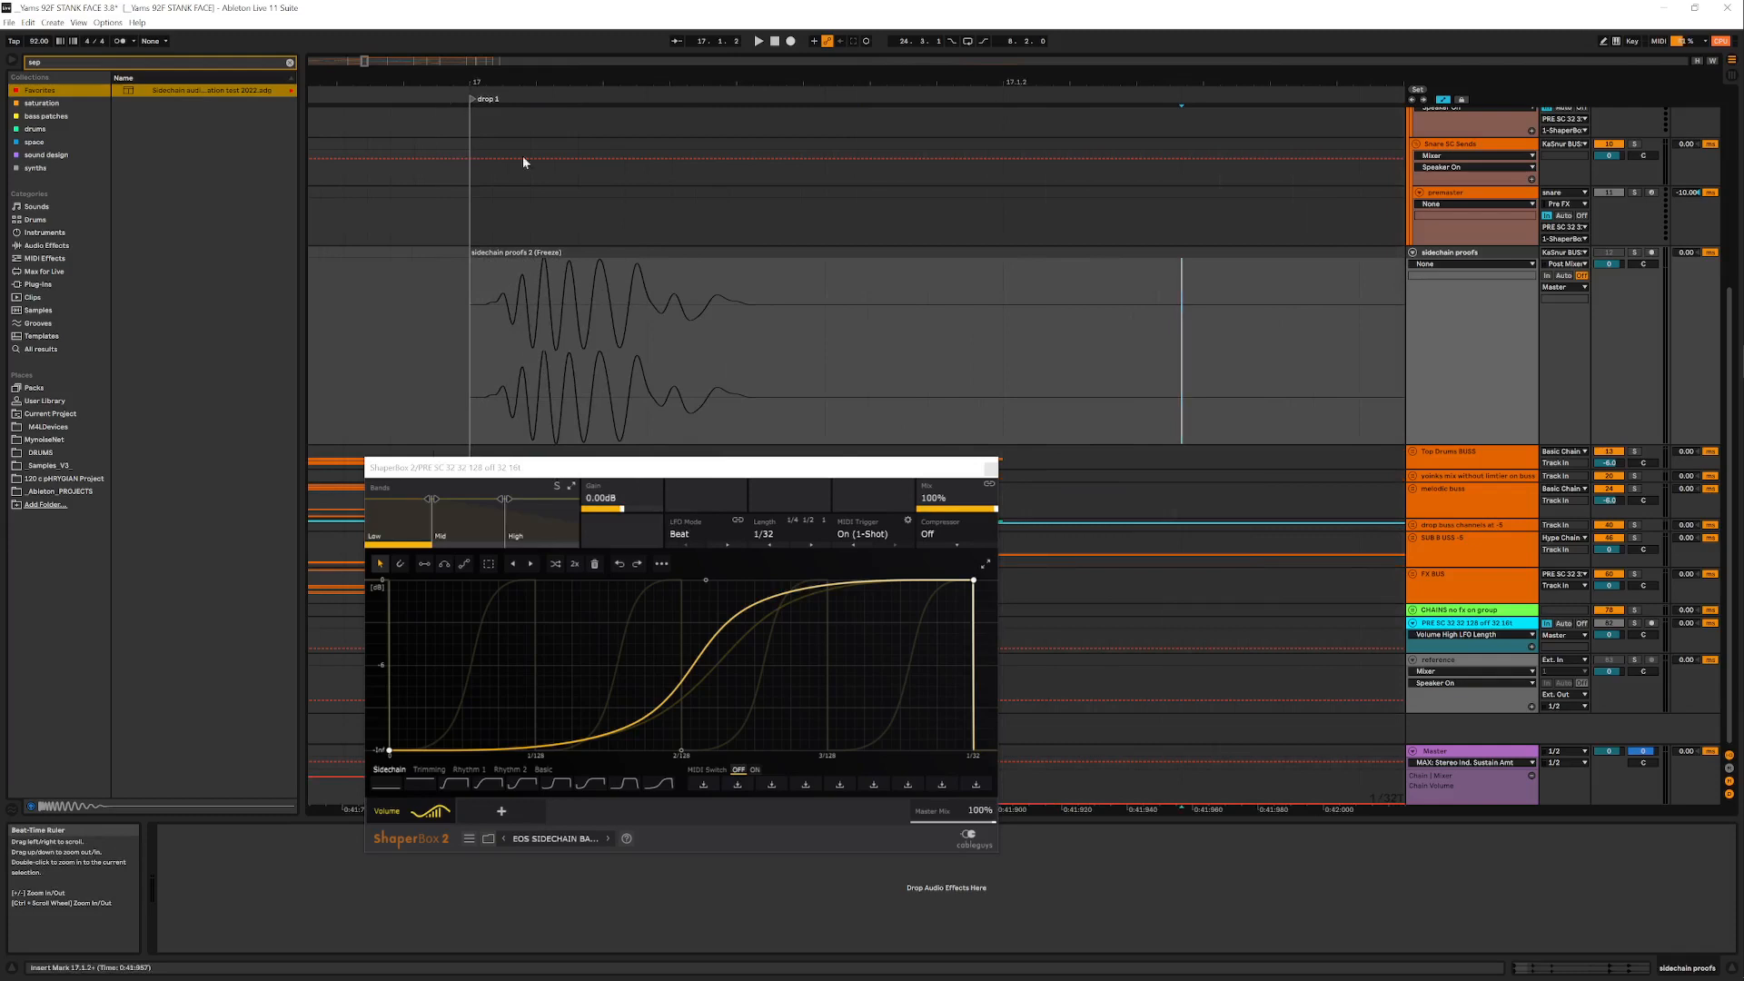
right_click(740, 327)
click(787, 506)
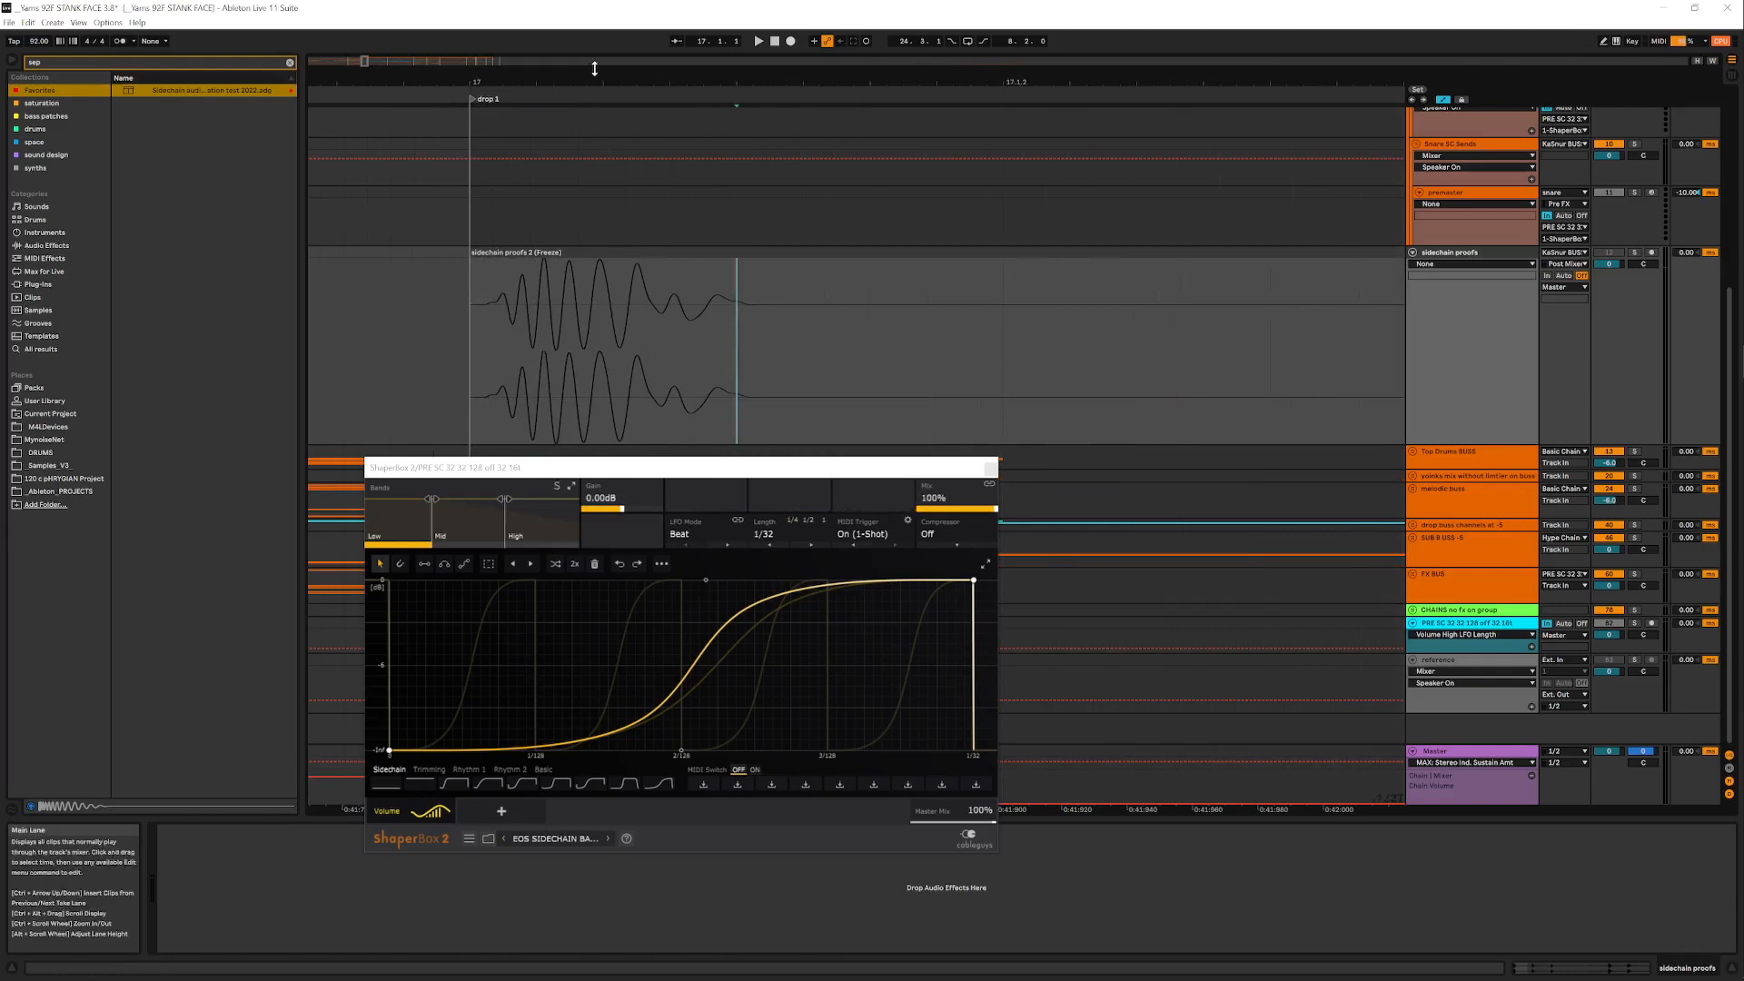
drag(706, 80, 649, 87)
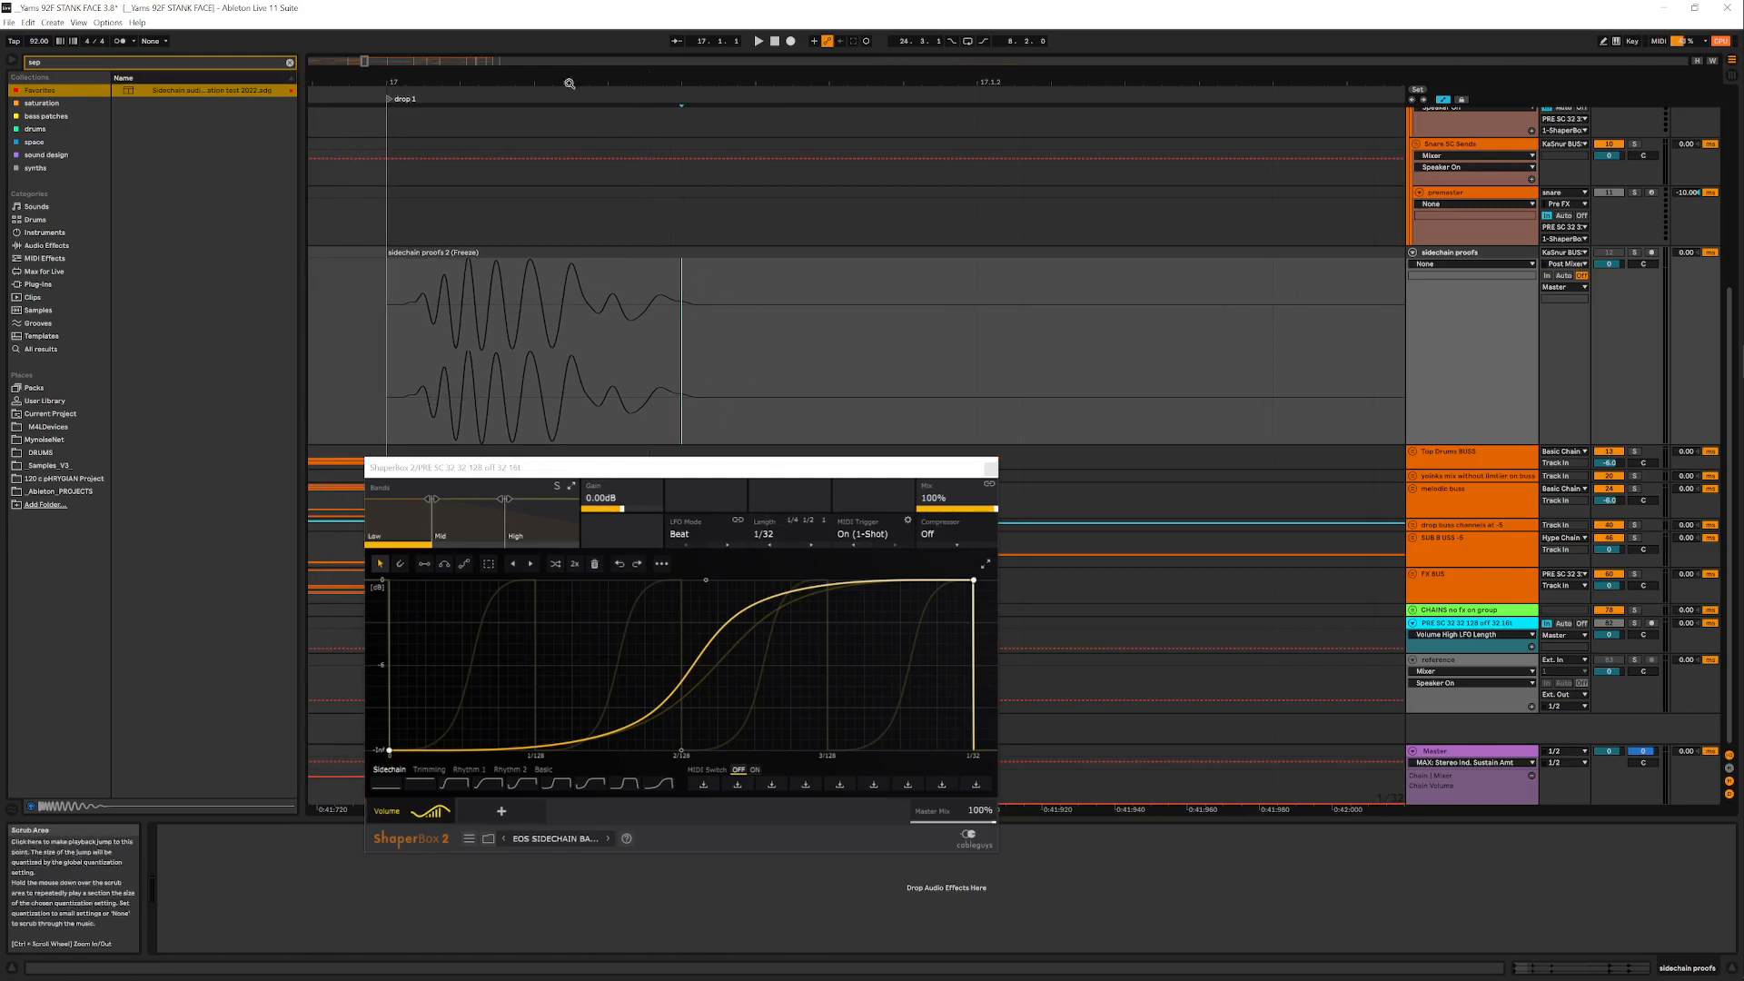
mouse_move(568, 82)
mouse_down()
mouse_move(581, 118)
mouse_move(714, 120)
mouse_move(714, 155)
mouse_move(734, 151)
mouse_up()
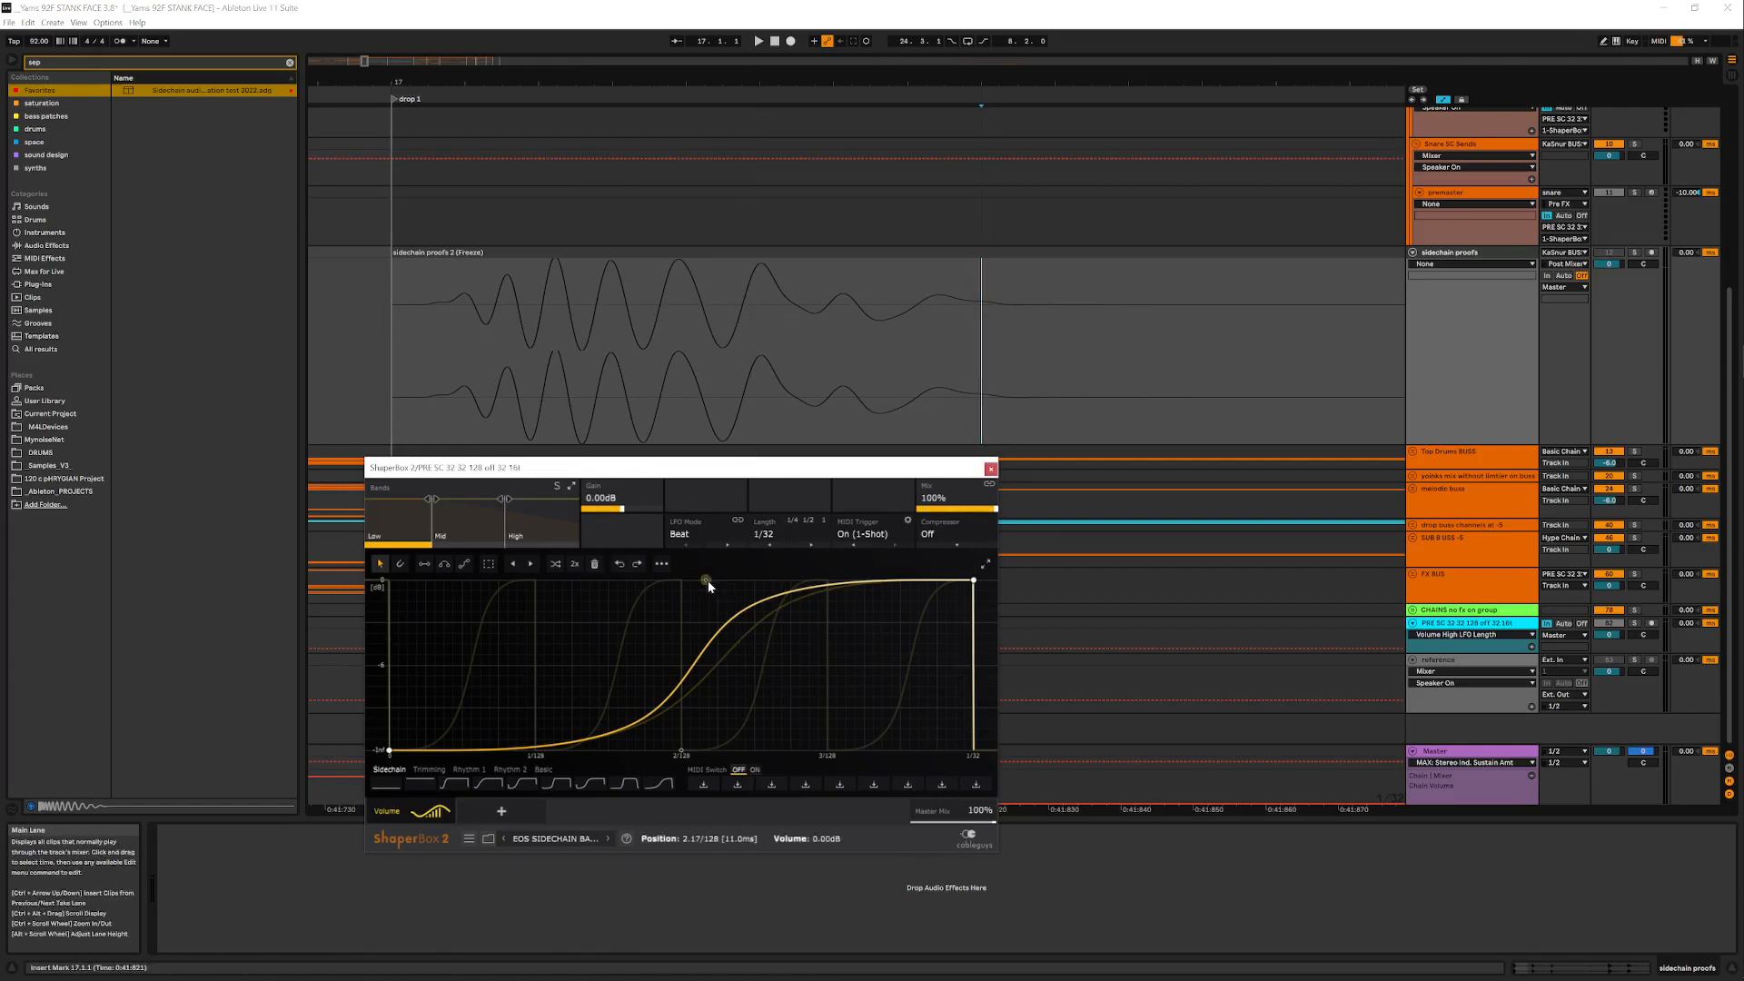
Reshape the Low band's volume curve, moving its upper handle to about 3/128 and its lower handle to slightly before that
drag(707, 580, 843, 579)
drag(824, 579, 825, 580)
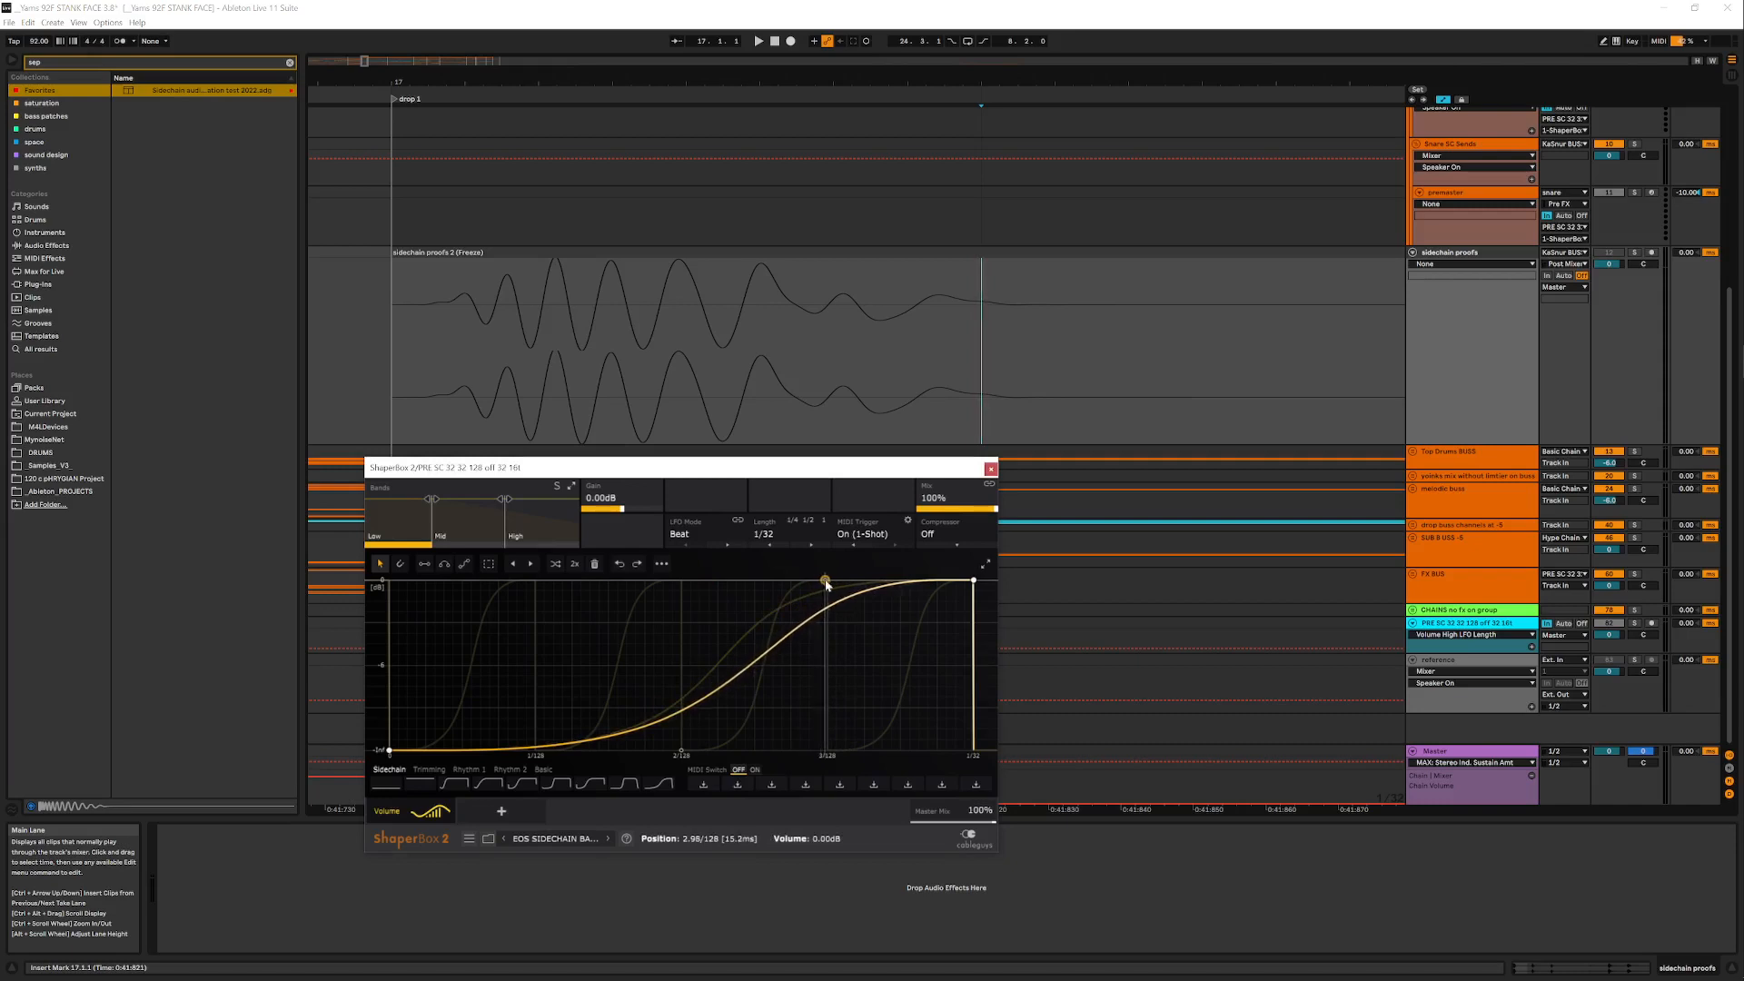
drag(683, 751, 644, 750)
drag(793, 750, 763, 750)
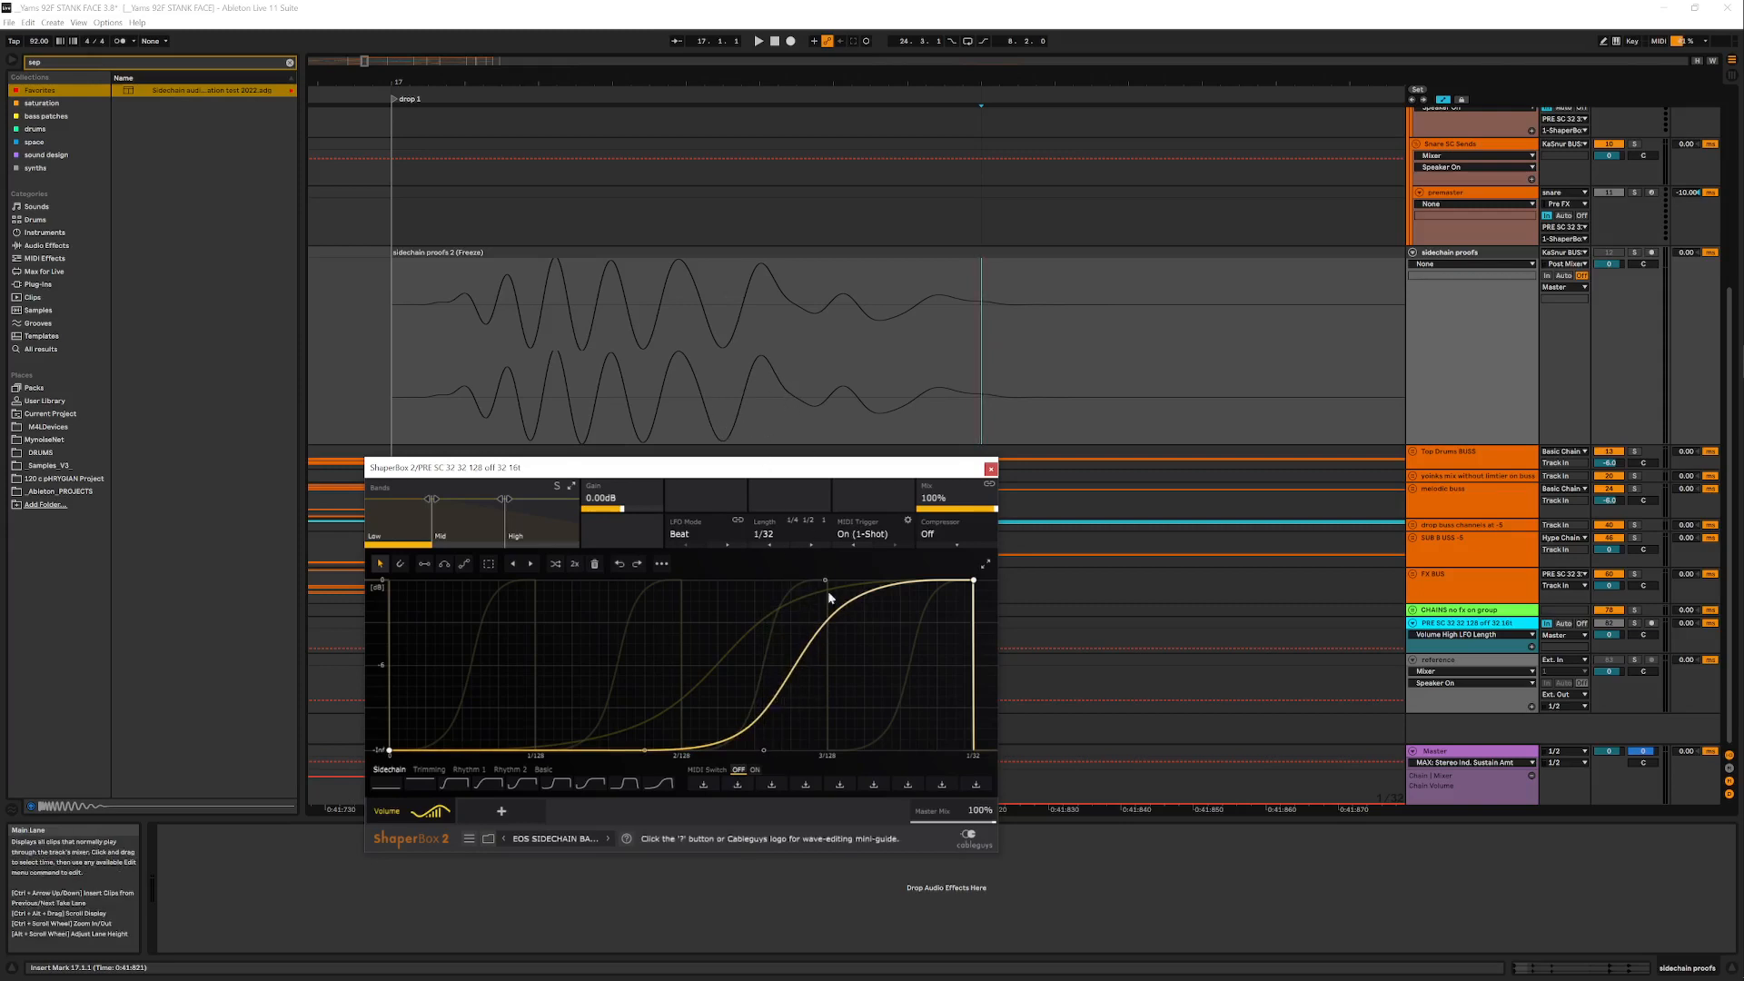
mouse_move(825, 579)
mouse_down()
mouse_move(798, 579)
mouse_move(828, 579)
mouse_up()
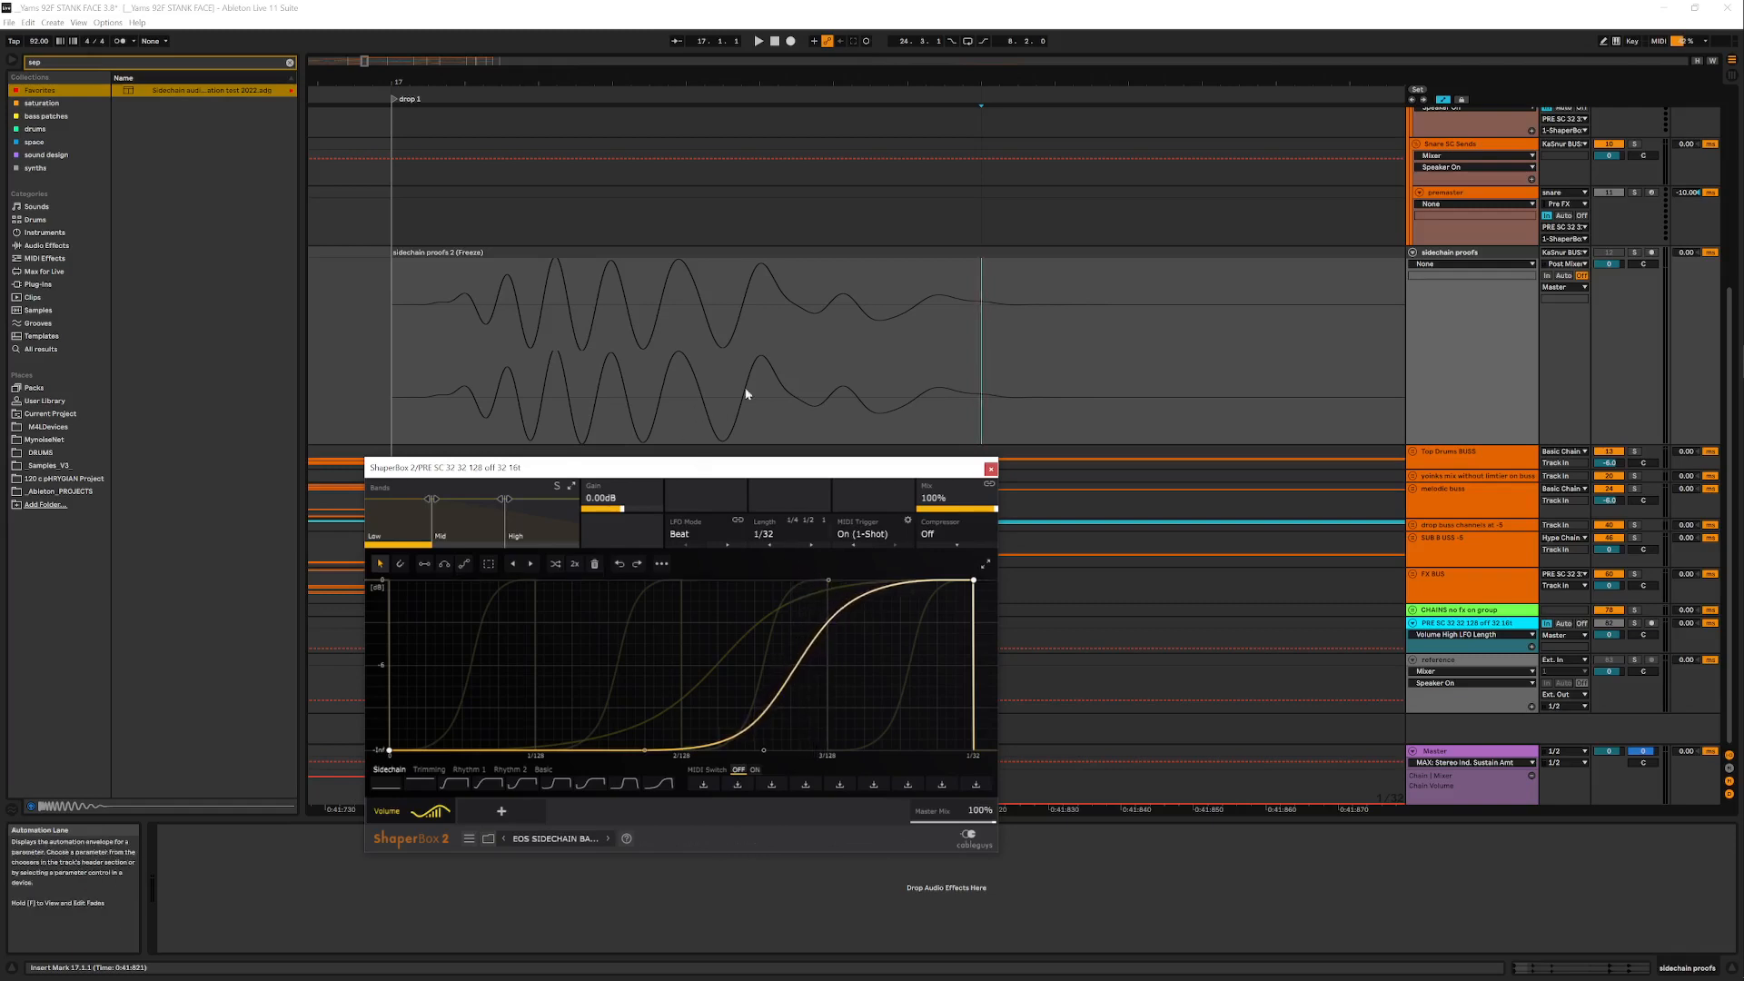
Reshape the Mid band's volume curve beneath the second kick clip, moving its lower handle just past 1/128 and its upper handle to about 1.4/128
drag(1008, 79, 310, 89)
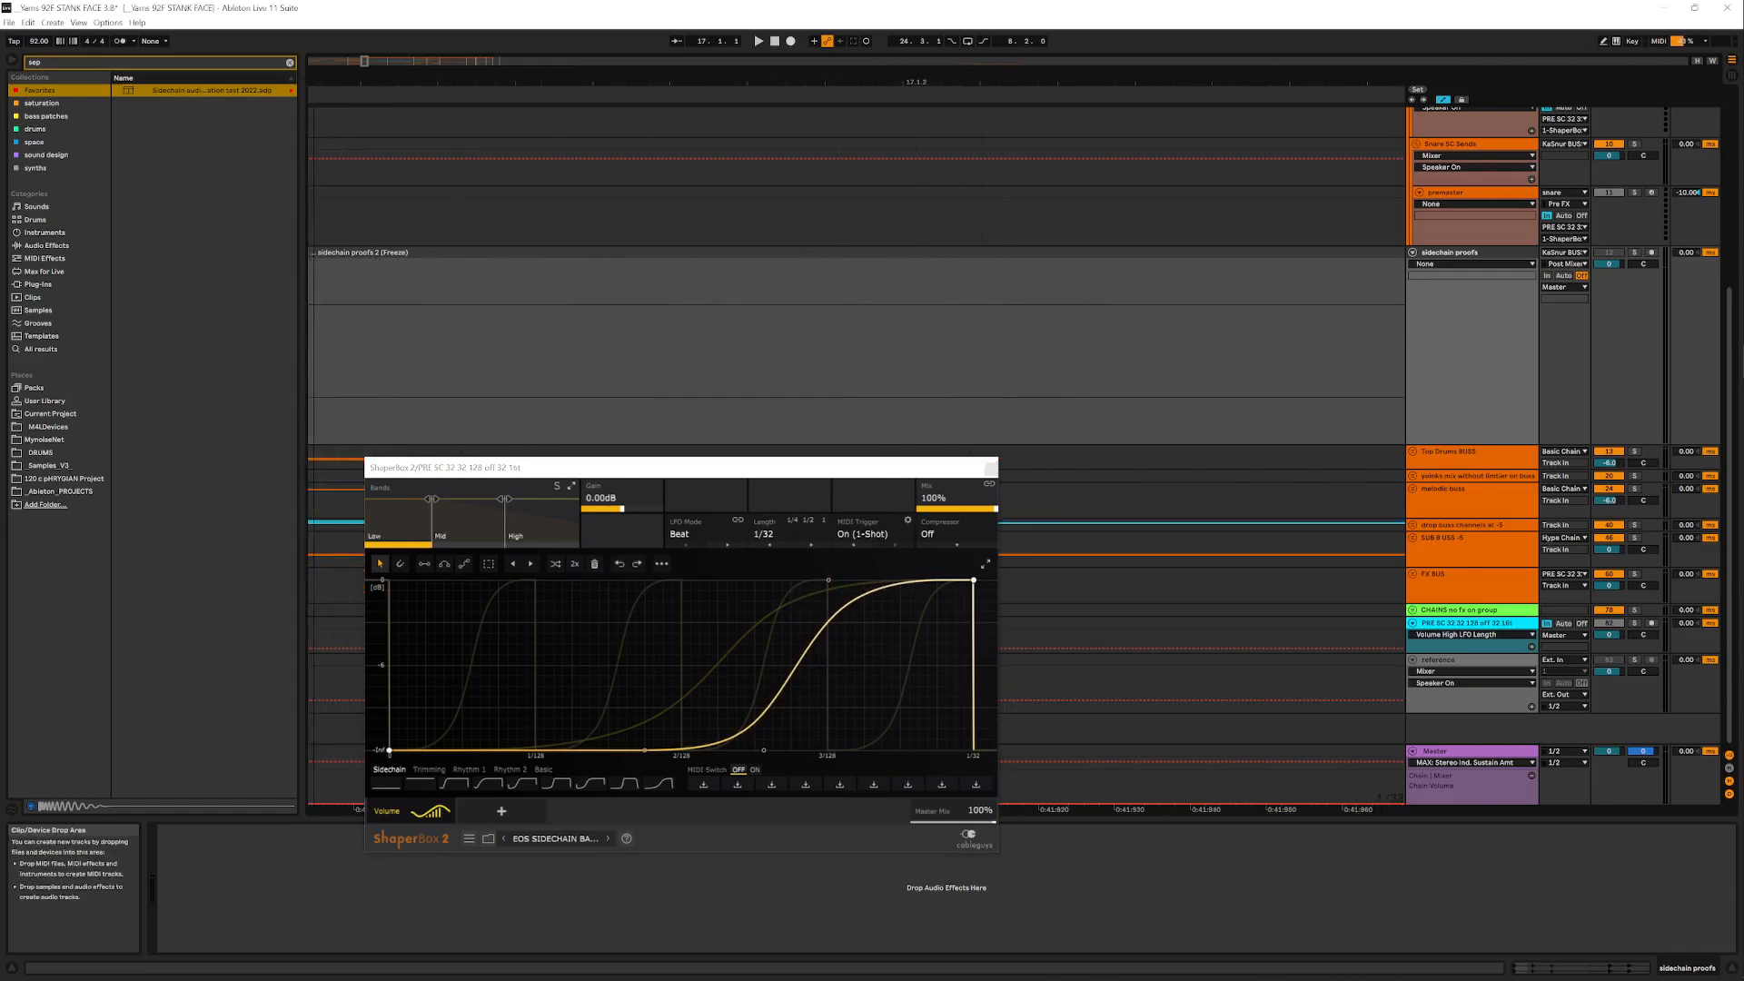
drag(502, 89, 310, 89)
drag(1028, 85, 330, 82)
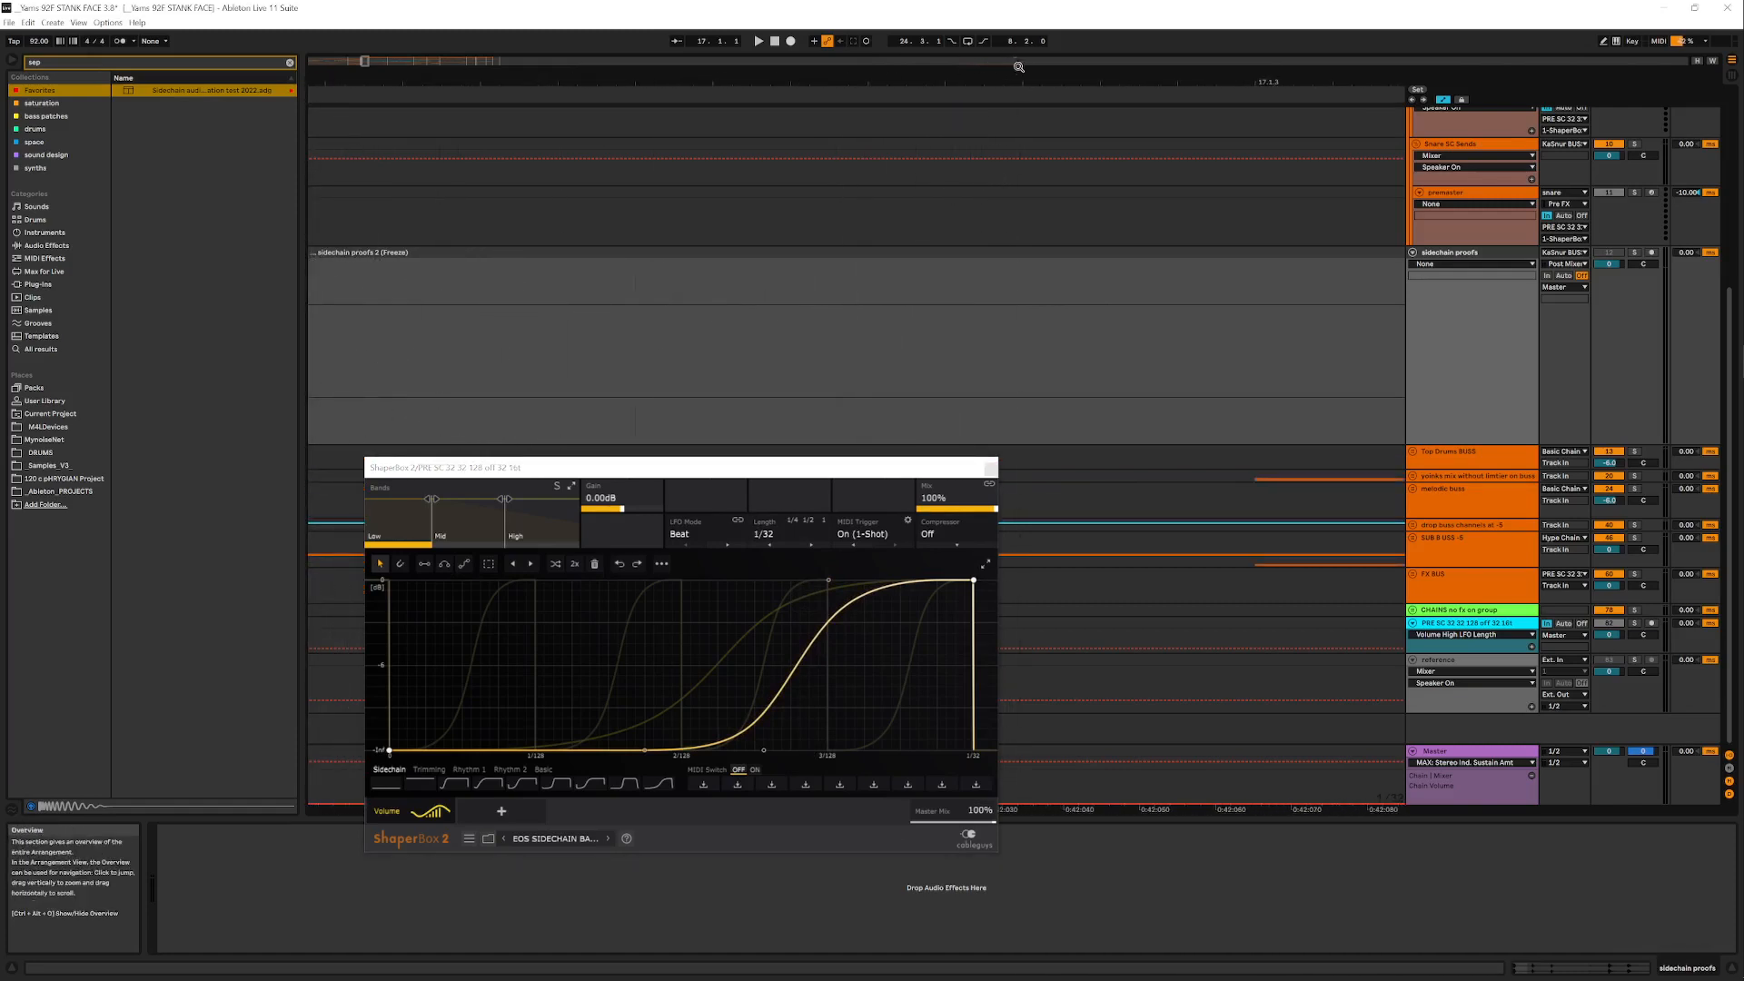
drag(1019, 83, 313, 83)
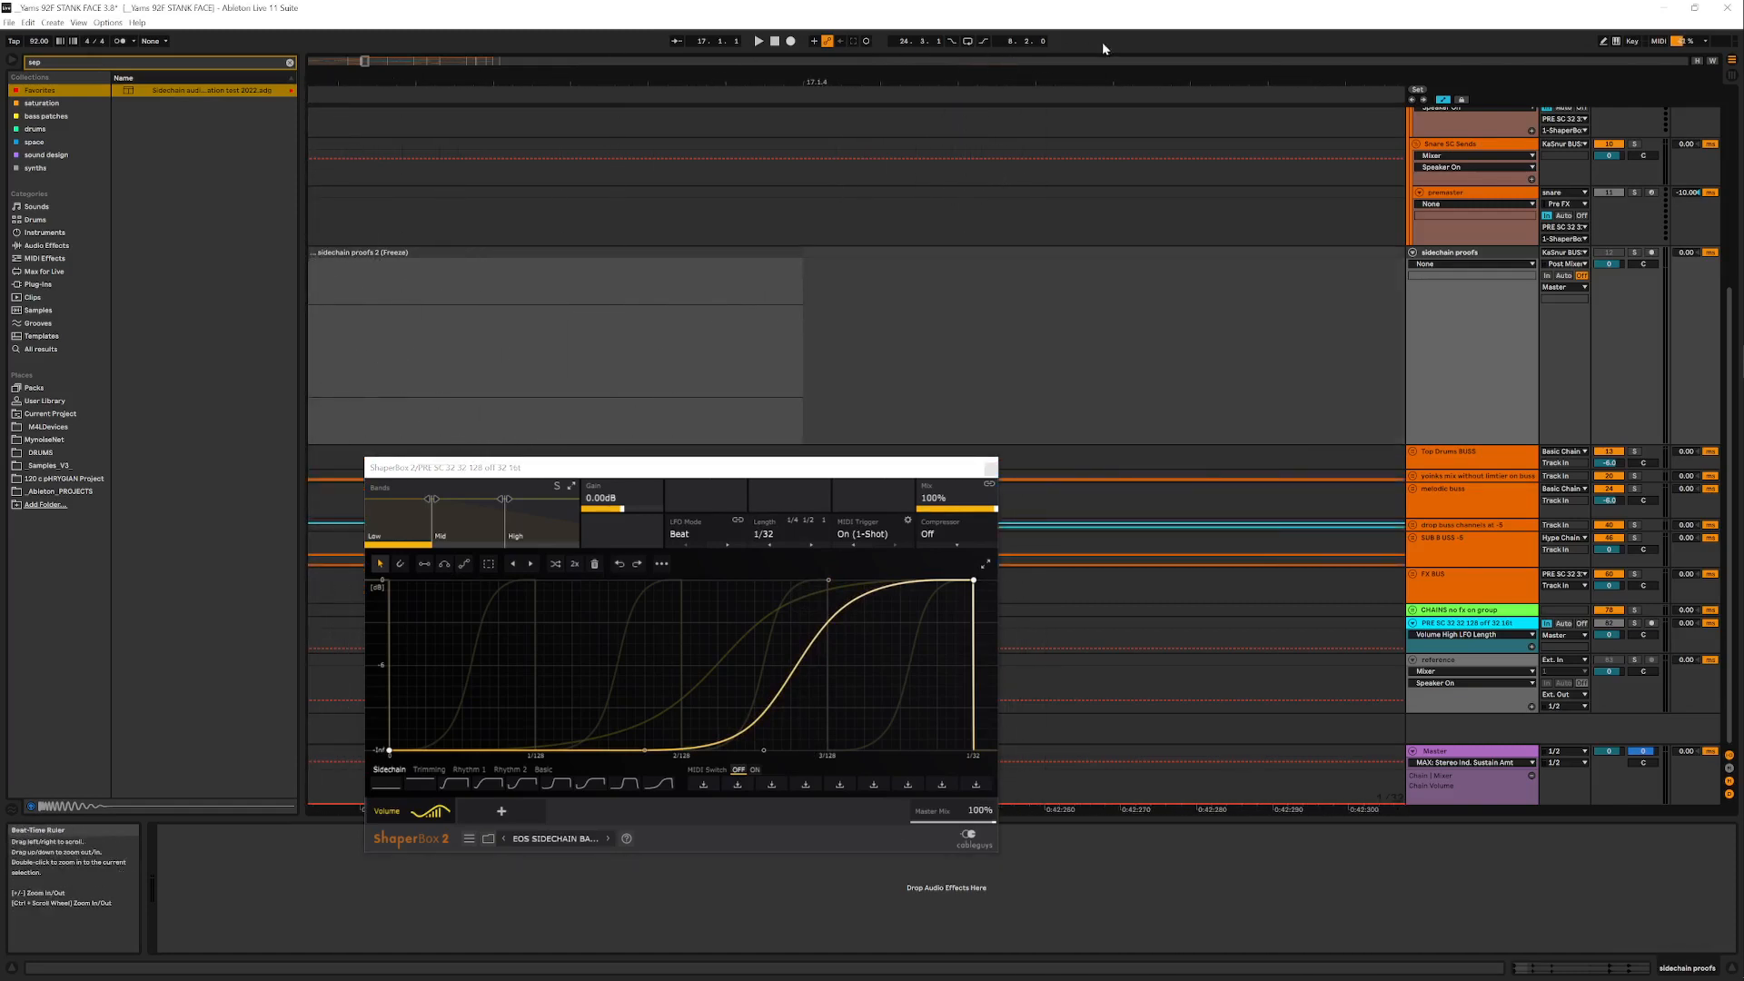
drag(1102, 80, 314, 80)
drag(1276, 80, 406, 79)
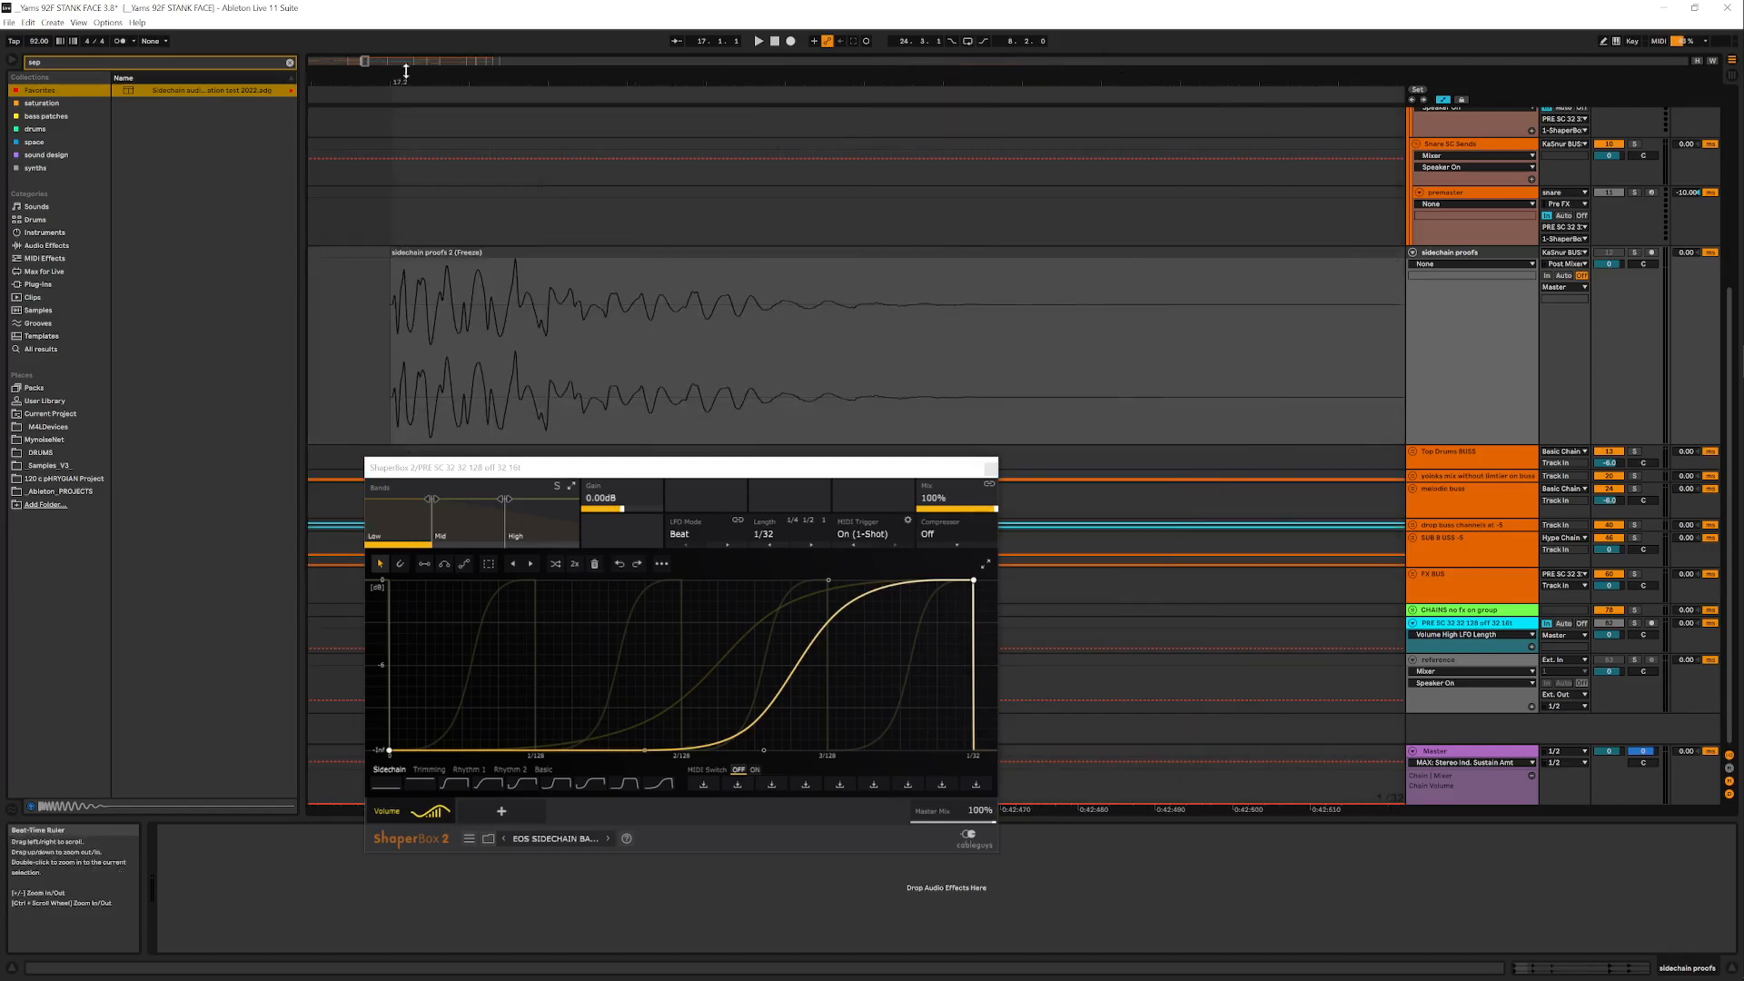
drag(705, 80, 679, 74)
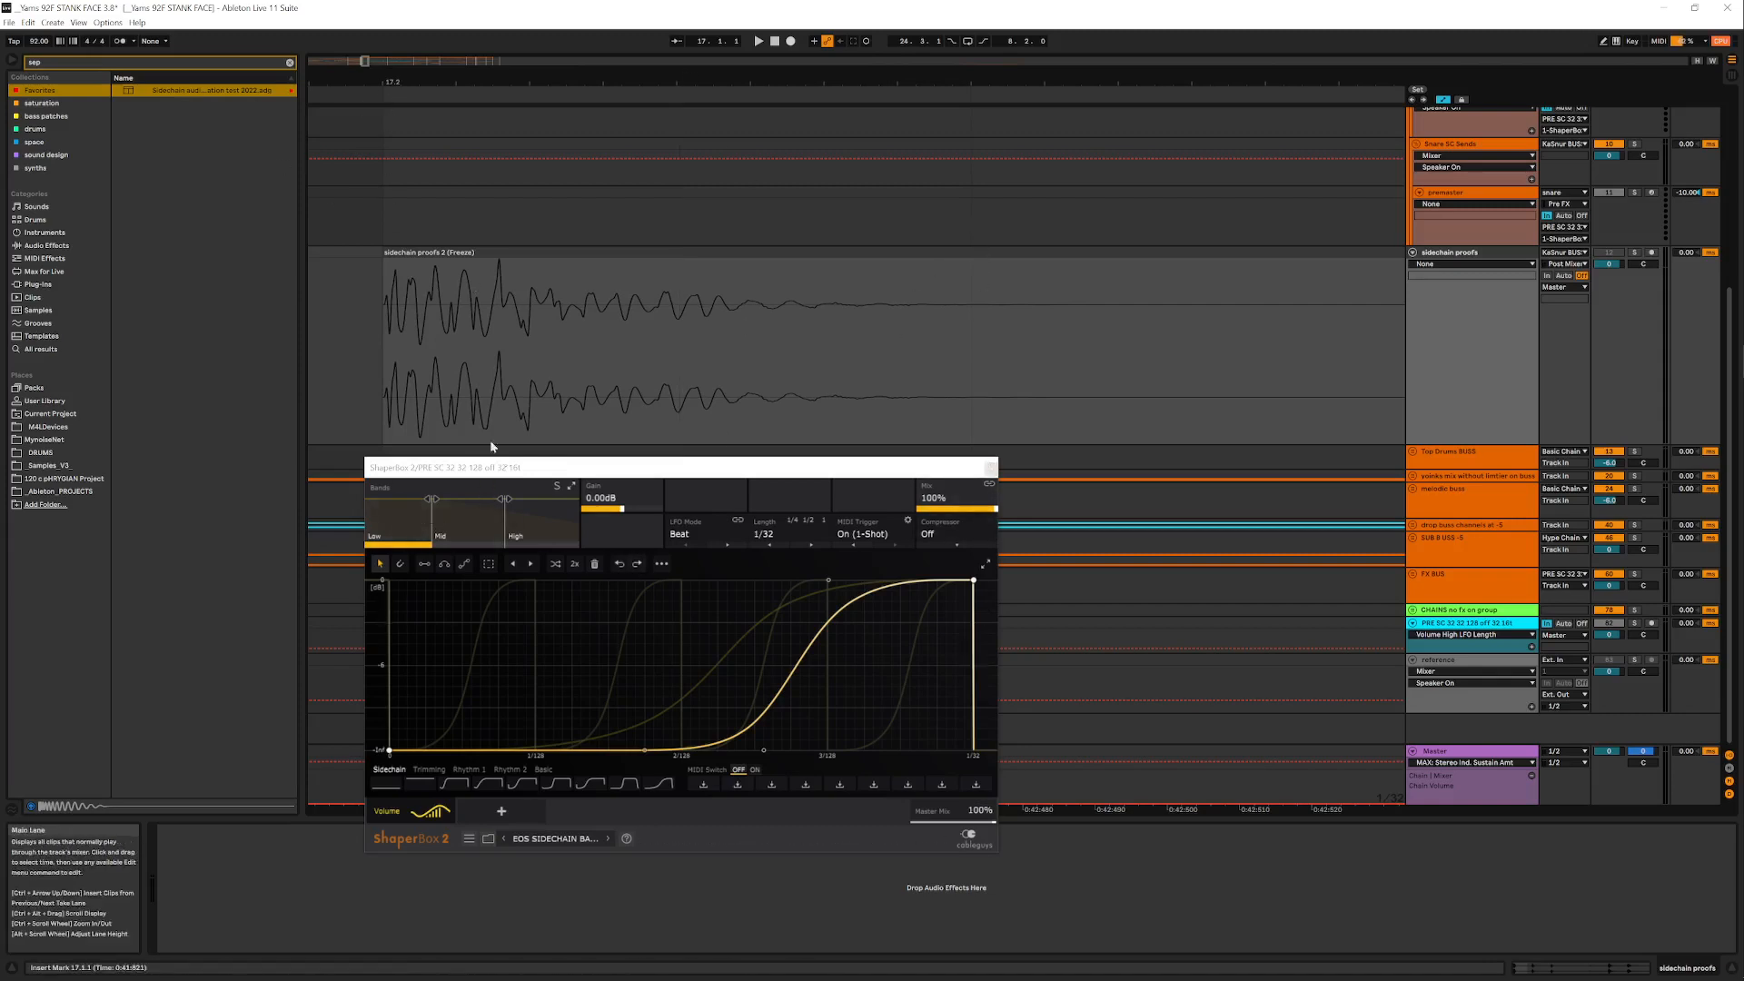
click(461, 520)
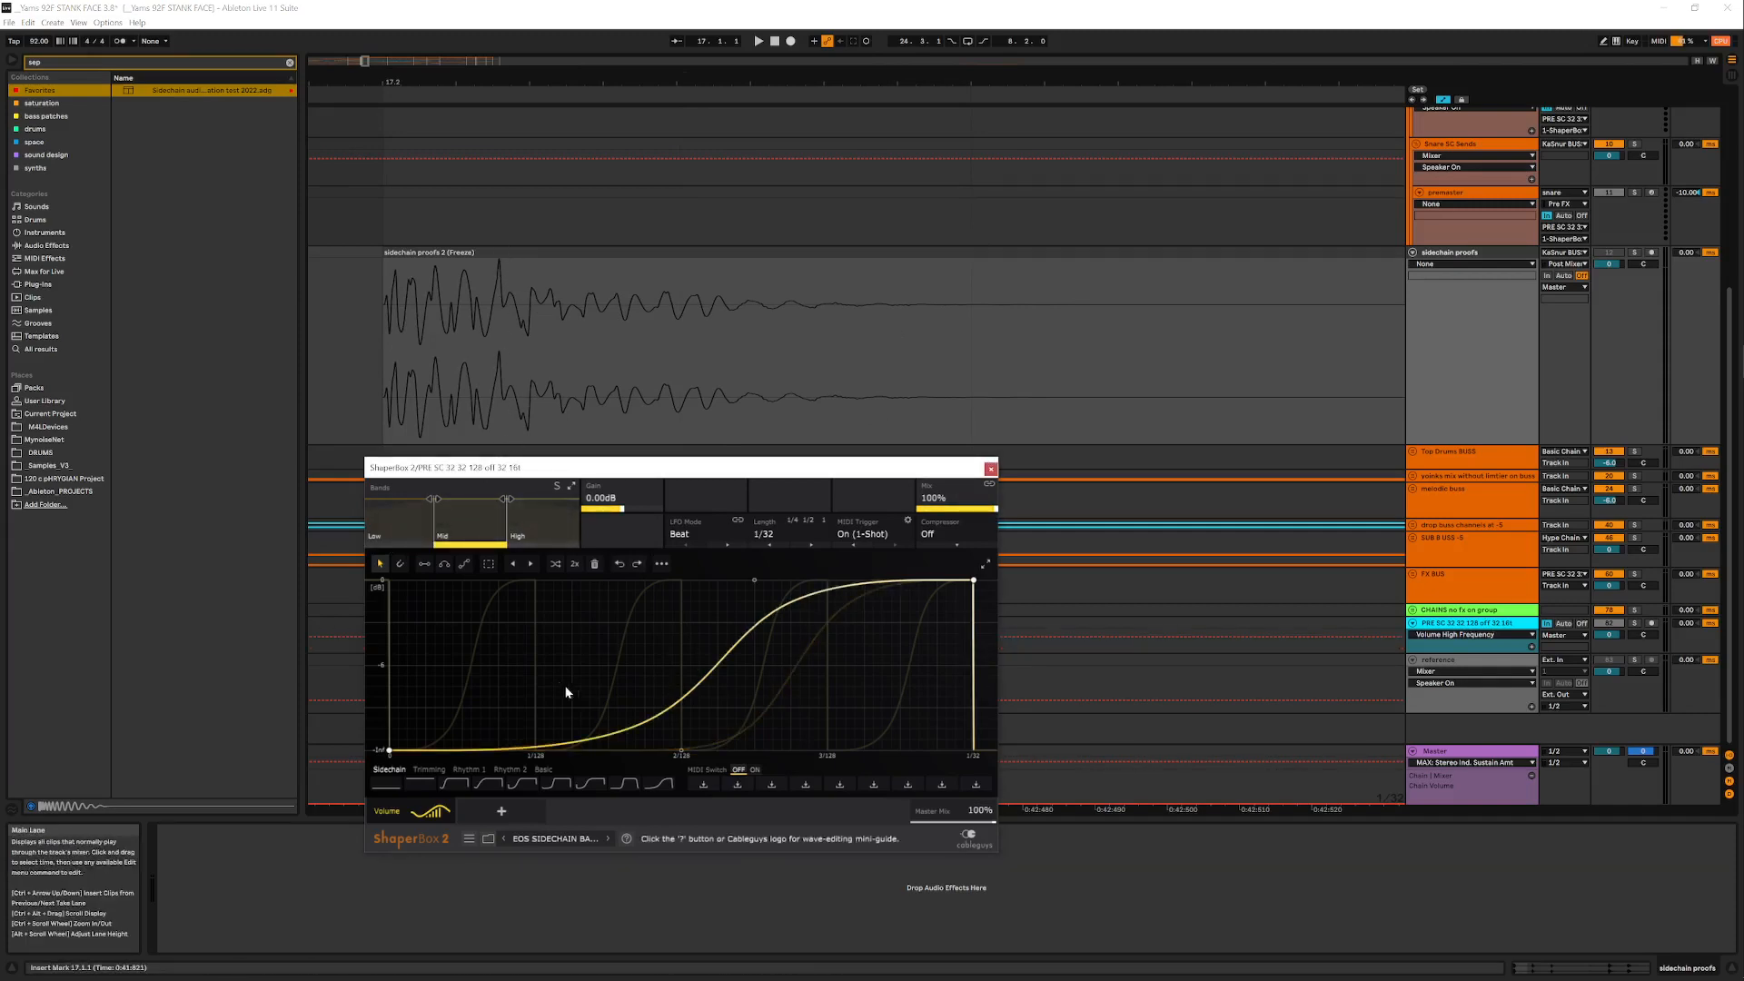
drag(681, 750, 509, 750)
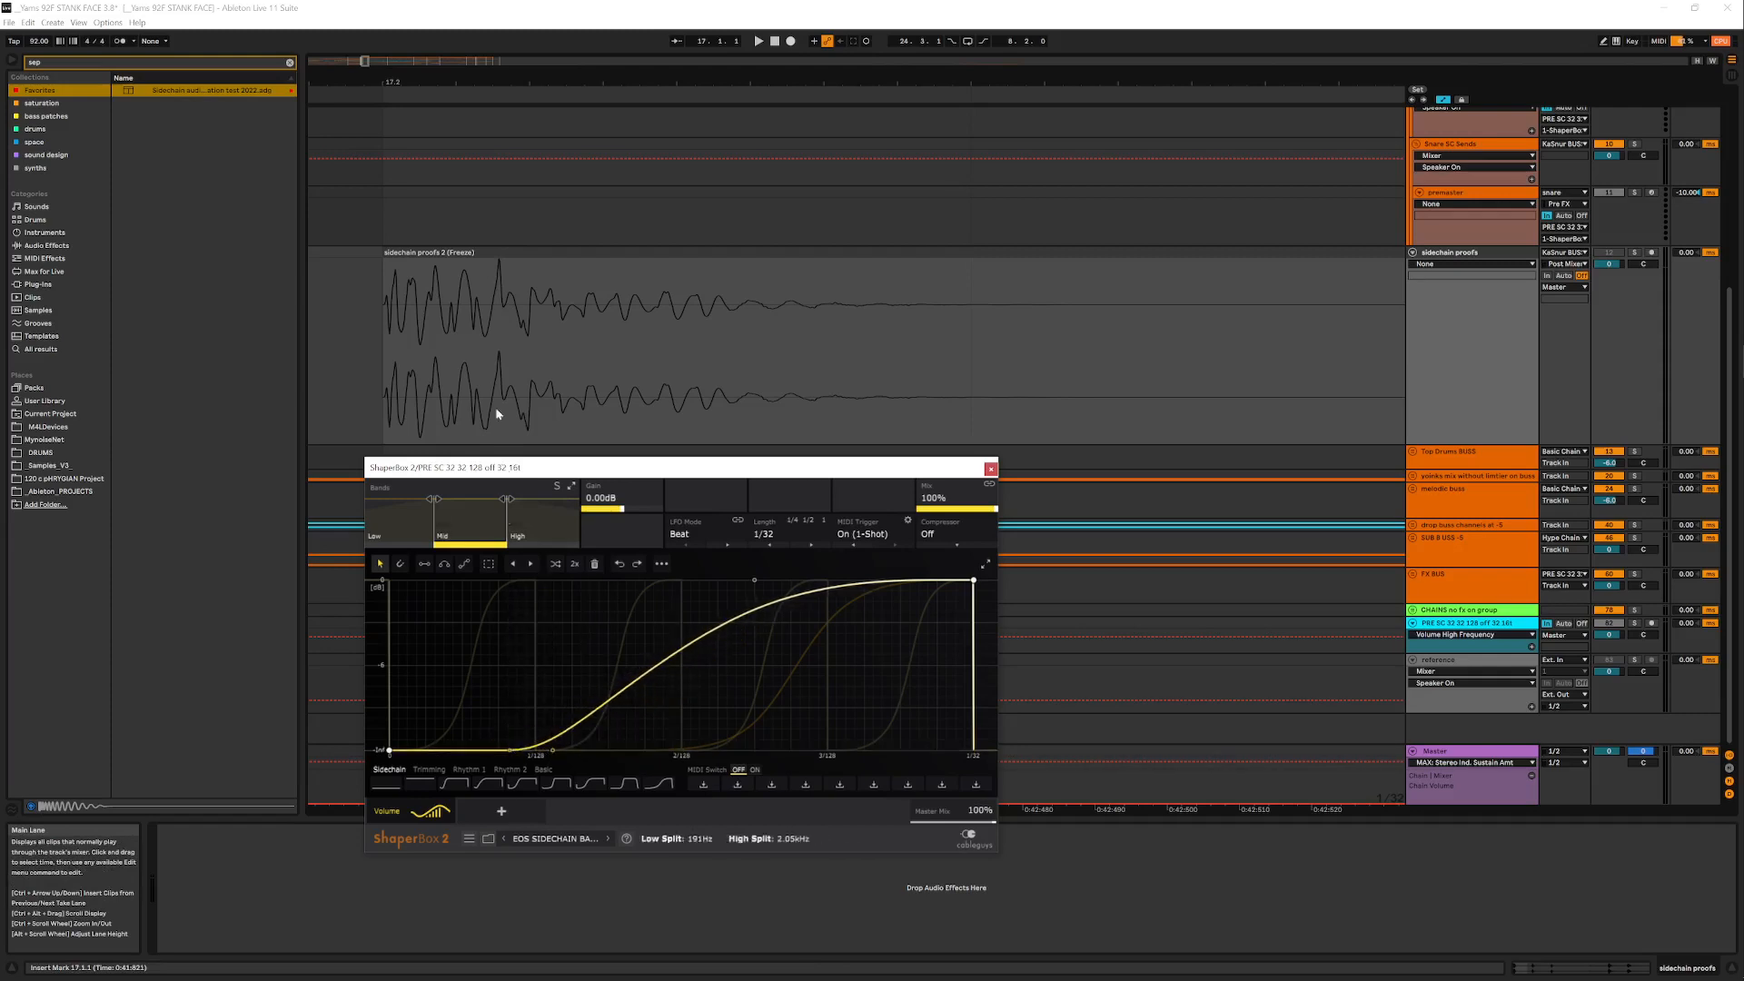
drag(767, 597, 598, 580)
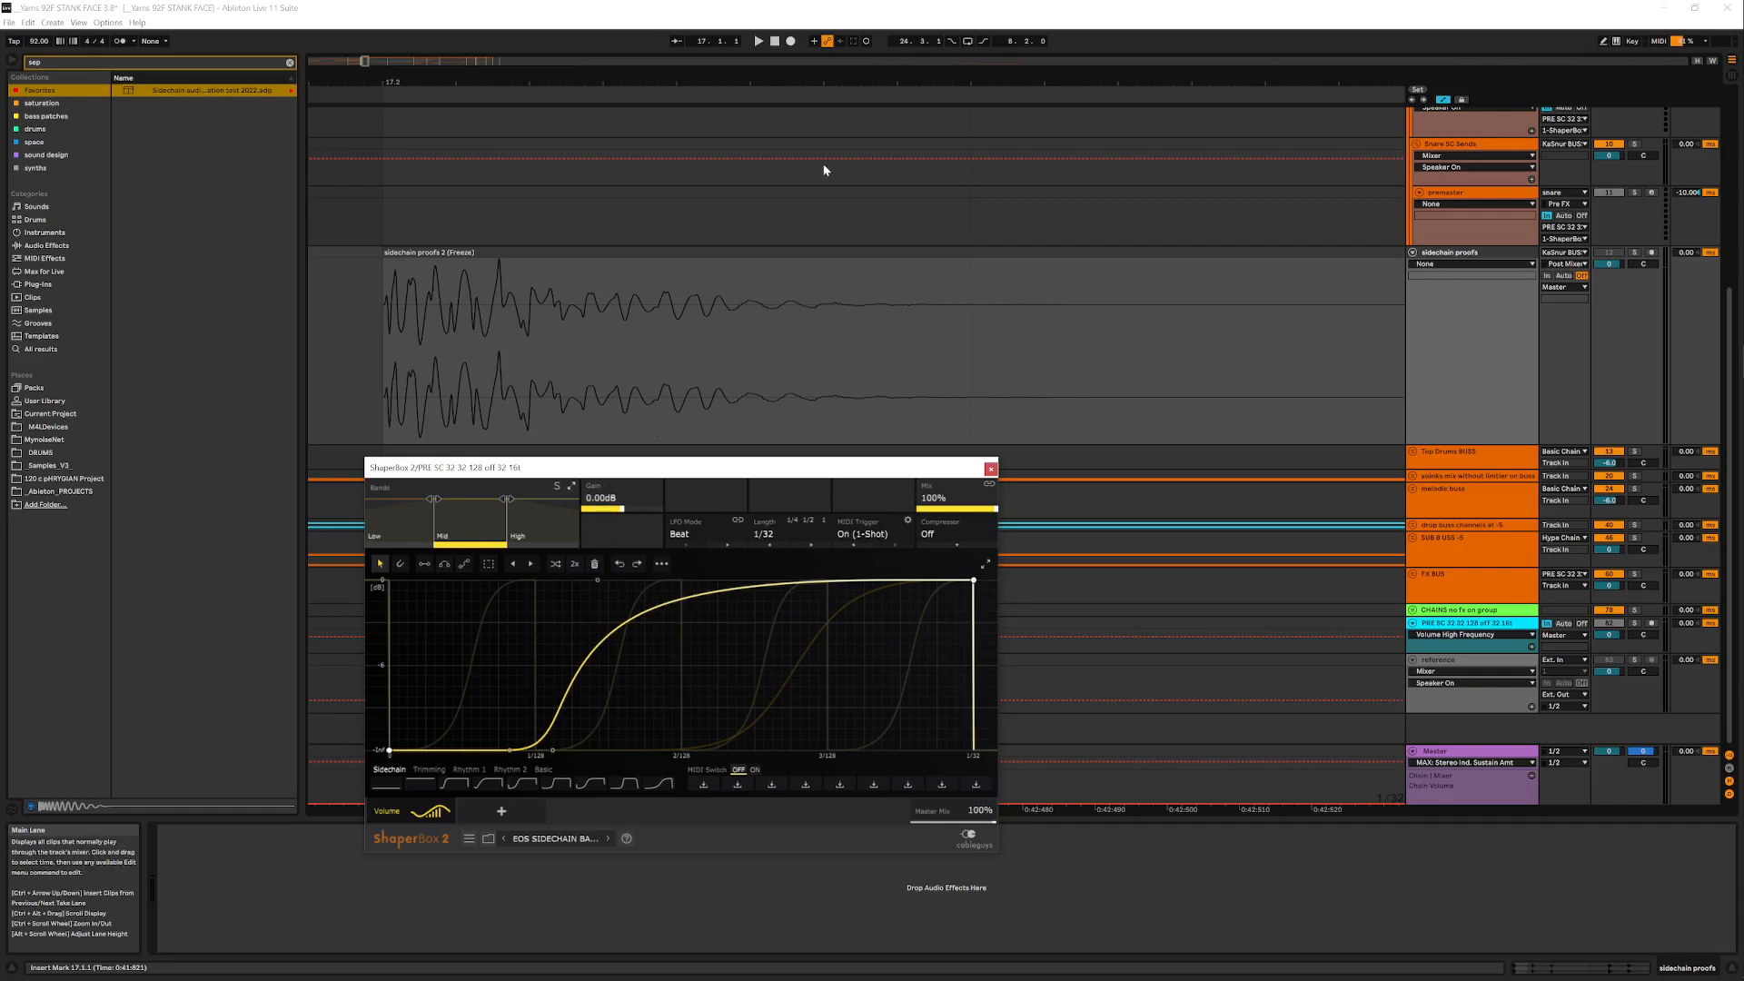
Zoom in on the third kick clip at 17.3, solo the sidechain proofs track and audition the clip
drag(839, 74, 680, 26)
scroll(680, 141, up, 5)
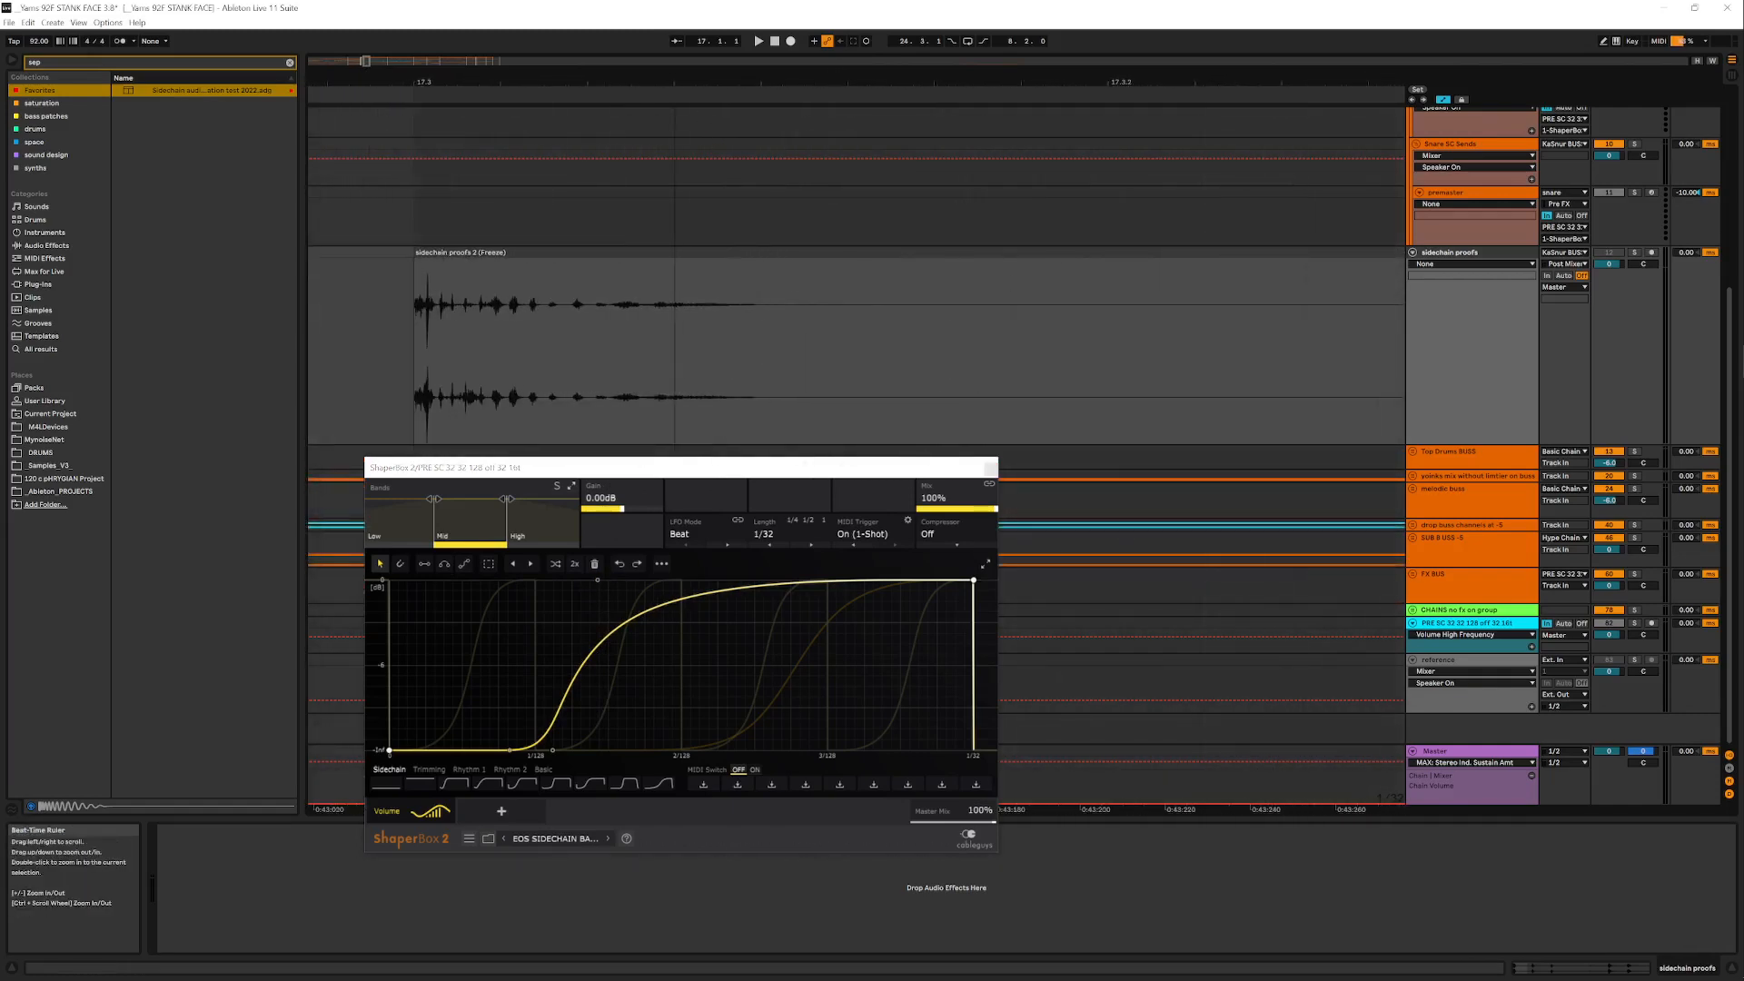
right_click(820, 382)
click(924, 534)
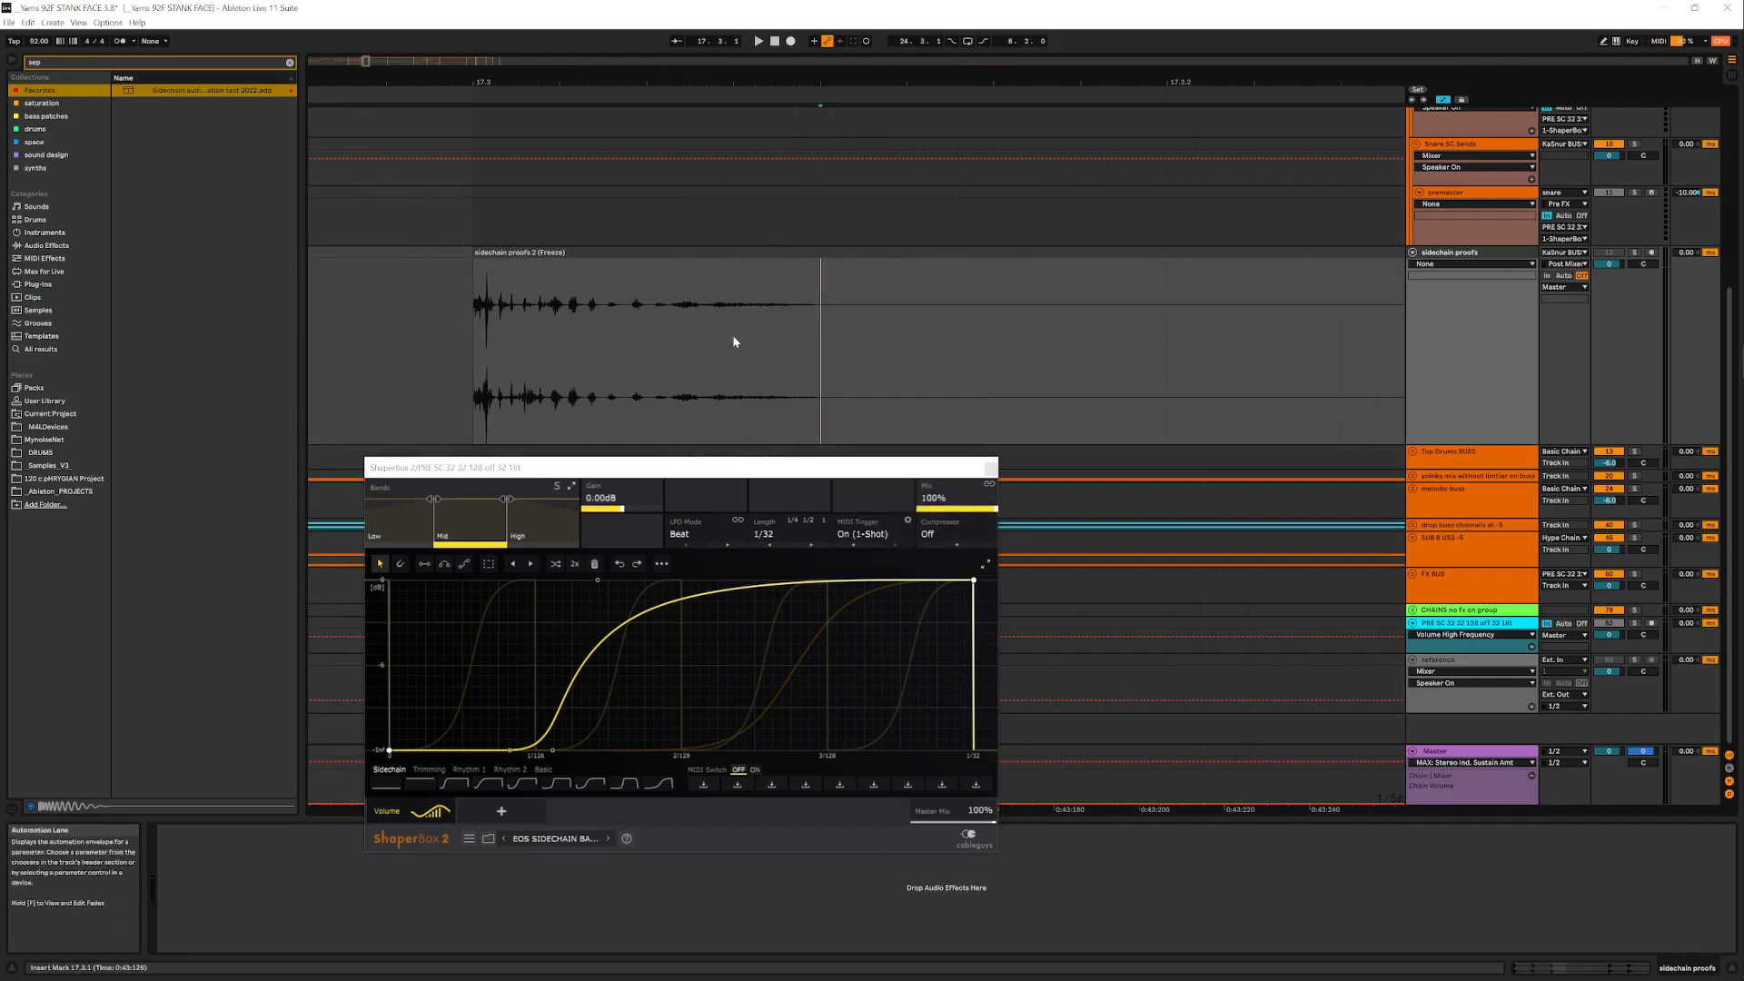
mouse_move(501, 84)
mouse_down()
mouse_move(501, 145)
mouse_move(532, 116)
mouse_move(530, 151)
mouse_up()
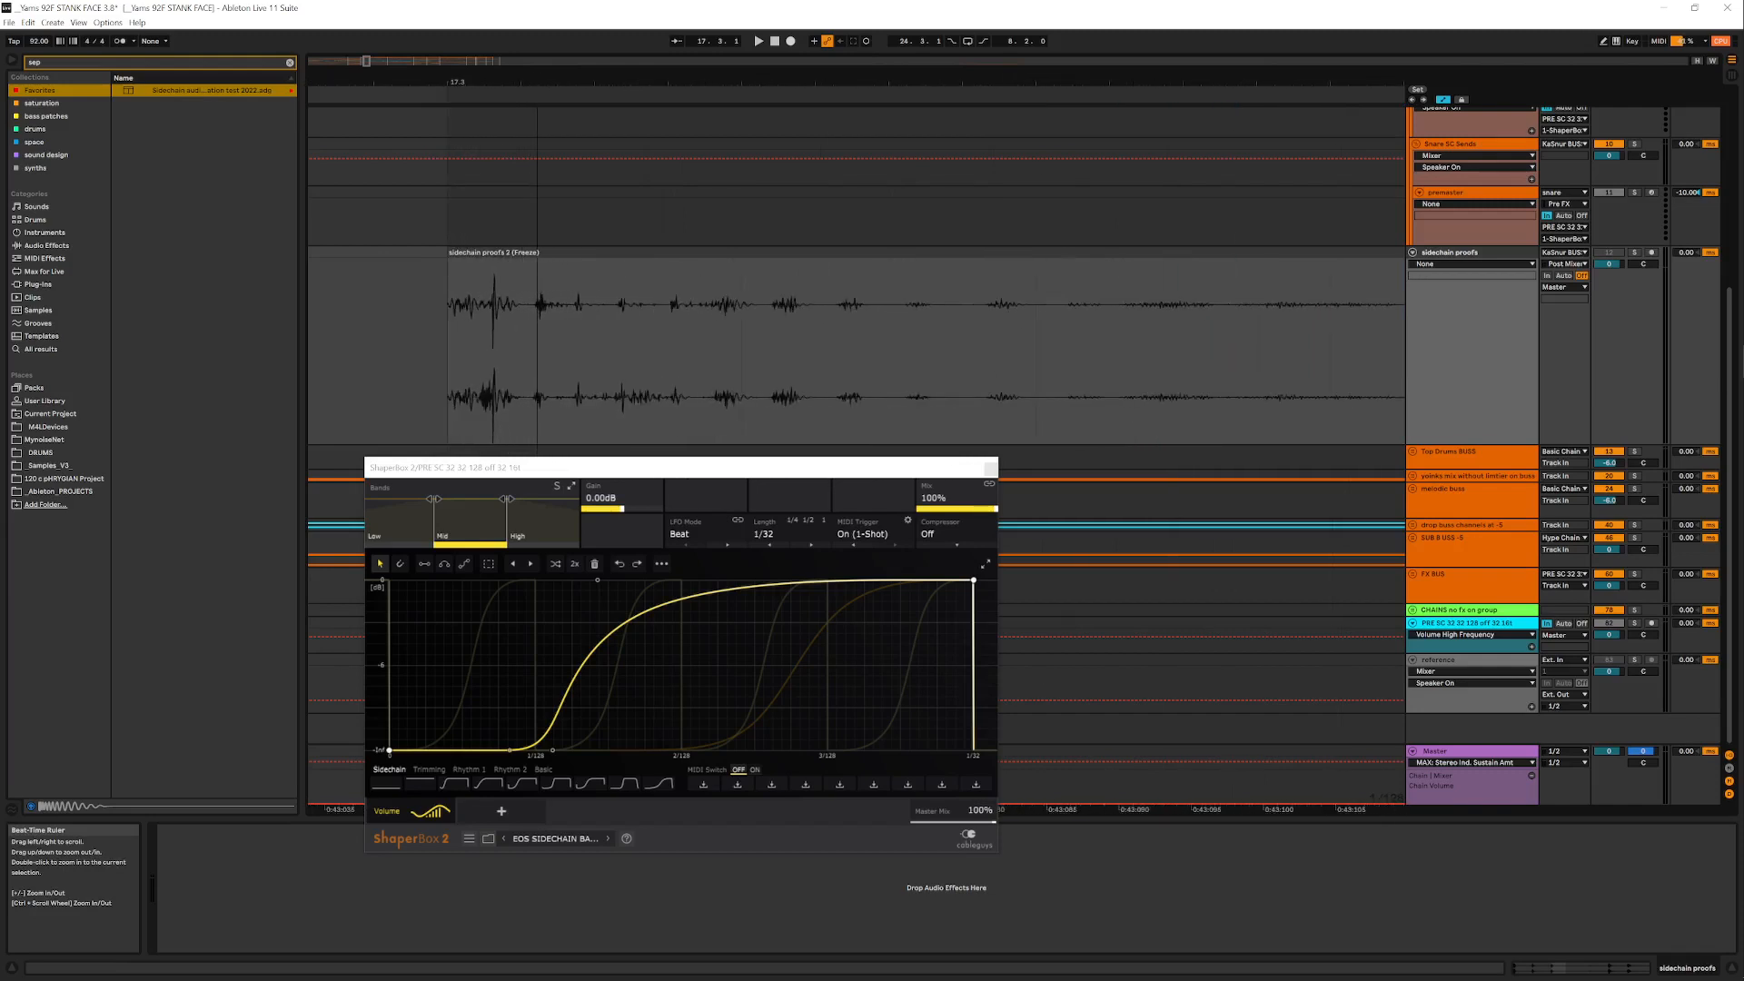
click(1636, 255)
key(space)
click(527, 253)
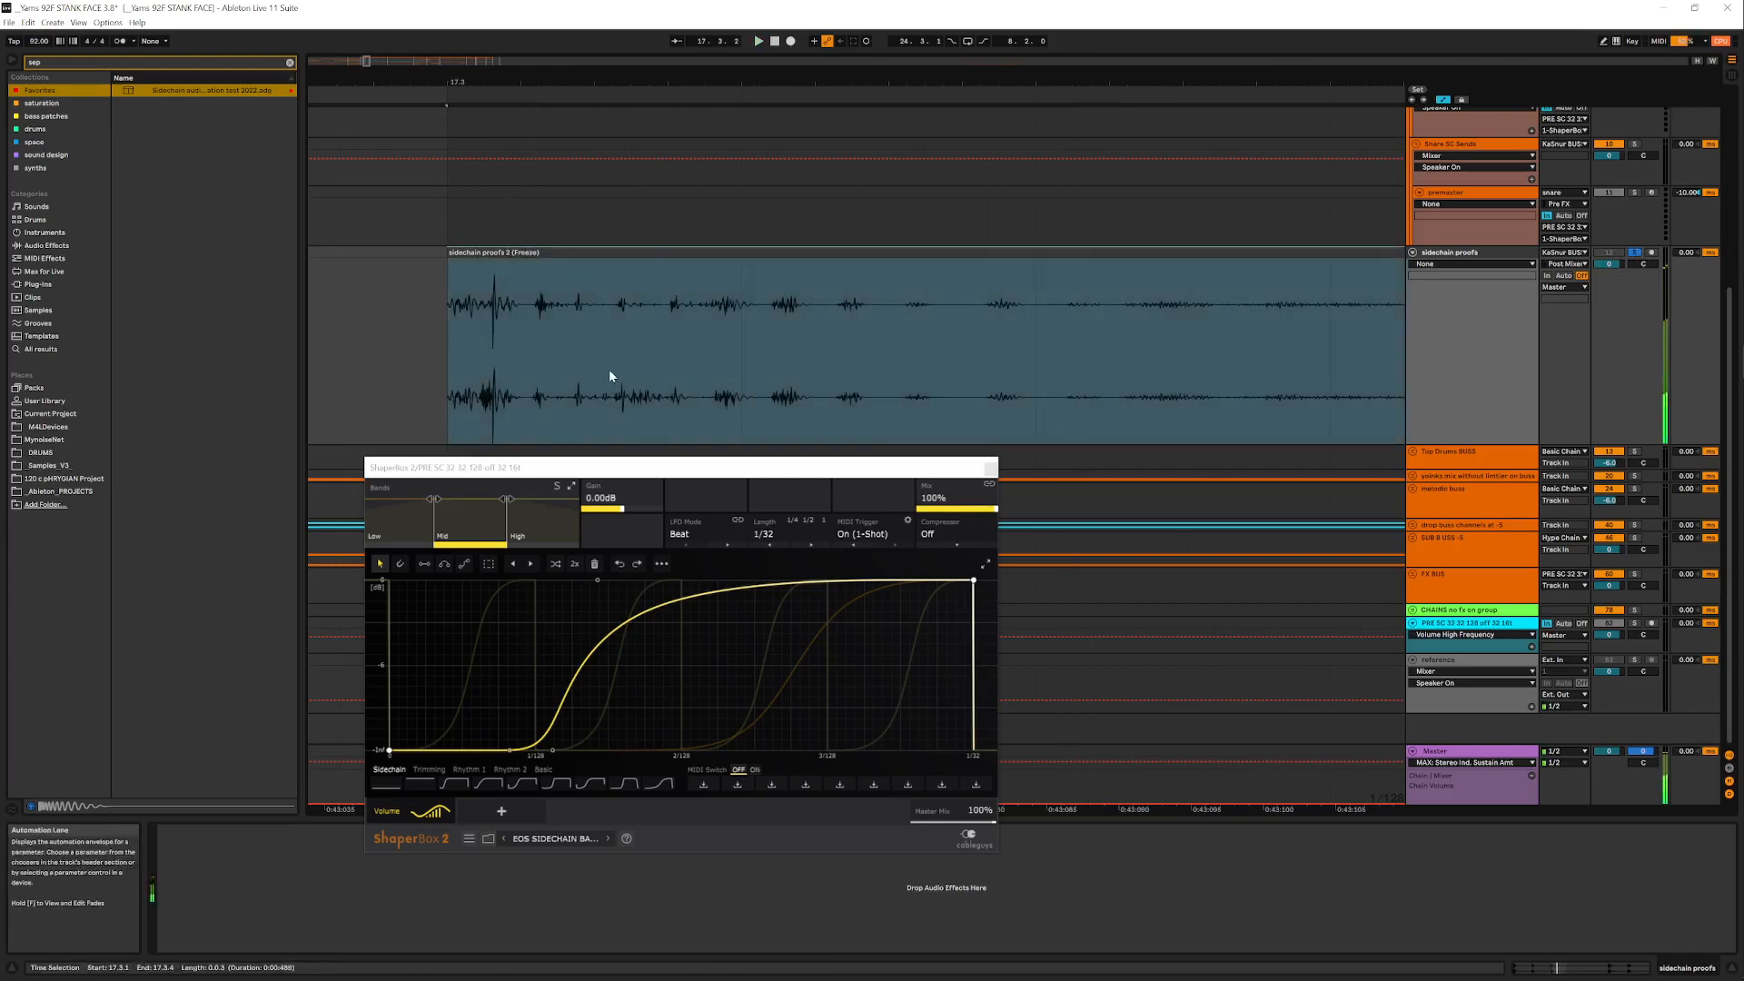
Reshape the High band's volume curve, placing its upper handle at about 2/512 and its lower handles at 0.69/512 and 1.22/512
click(549, 516)
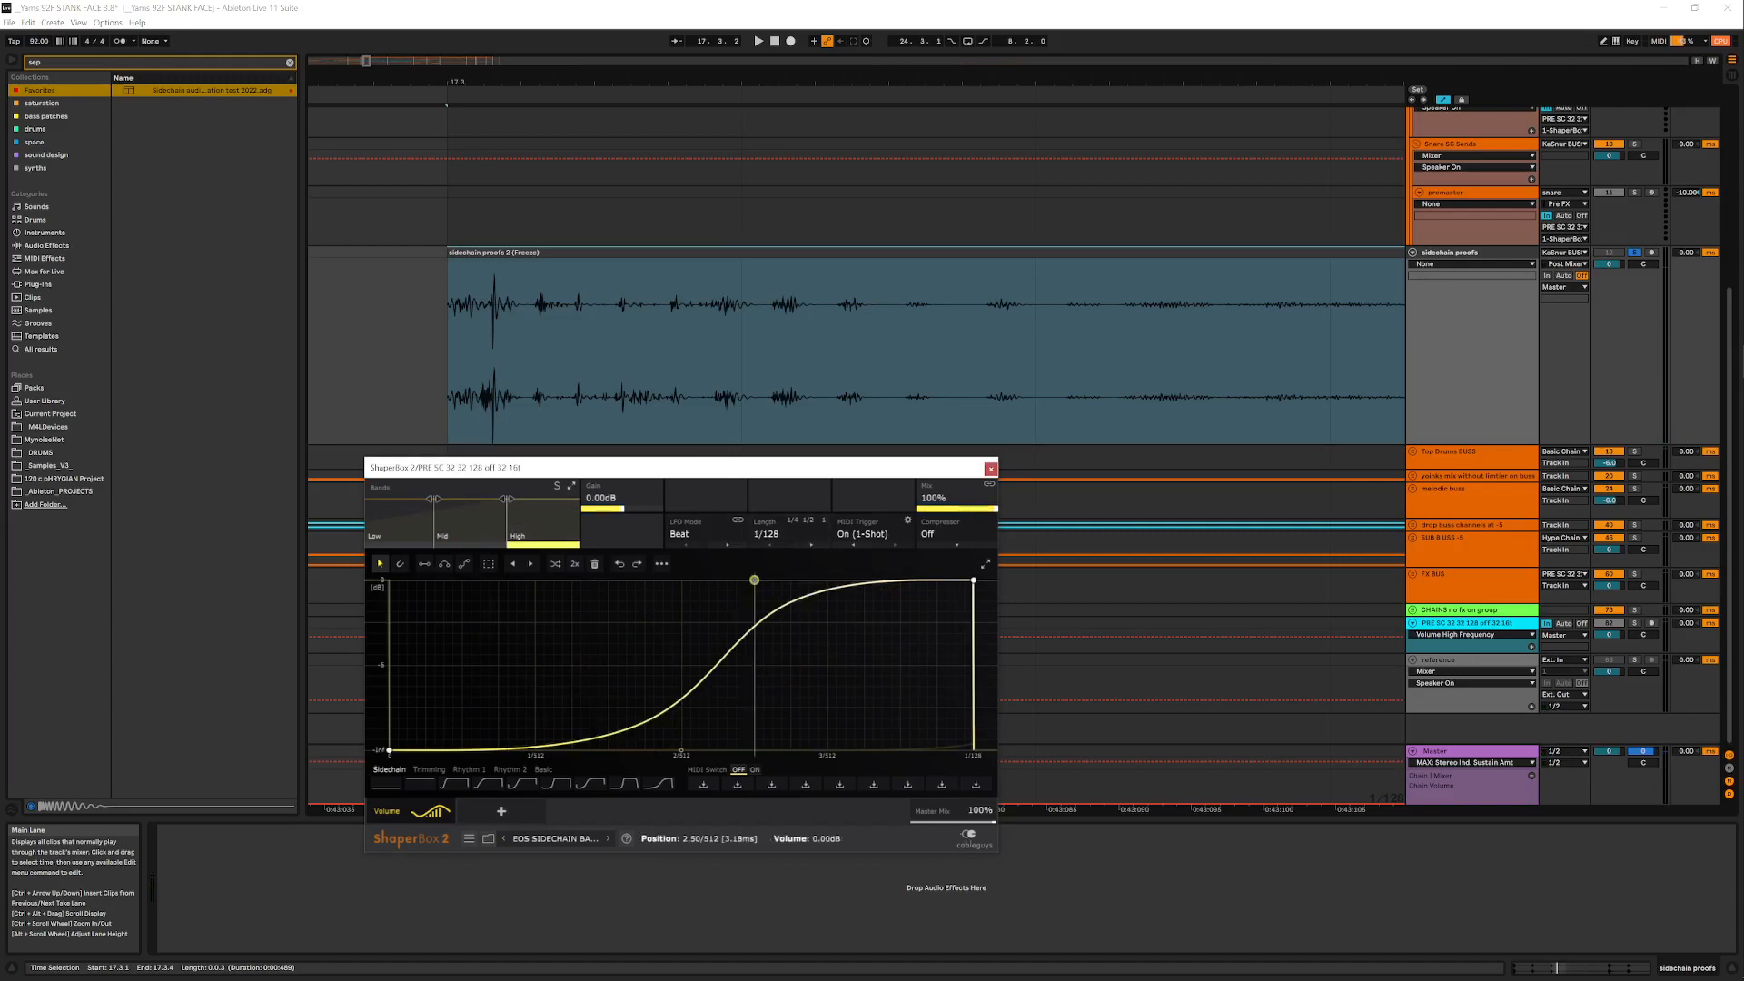
drag(754, 579, 681, 580)
drag(595, 734, 490, 751)
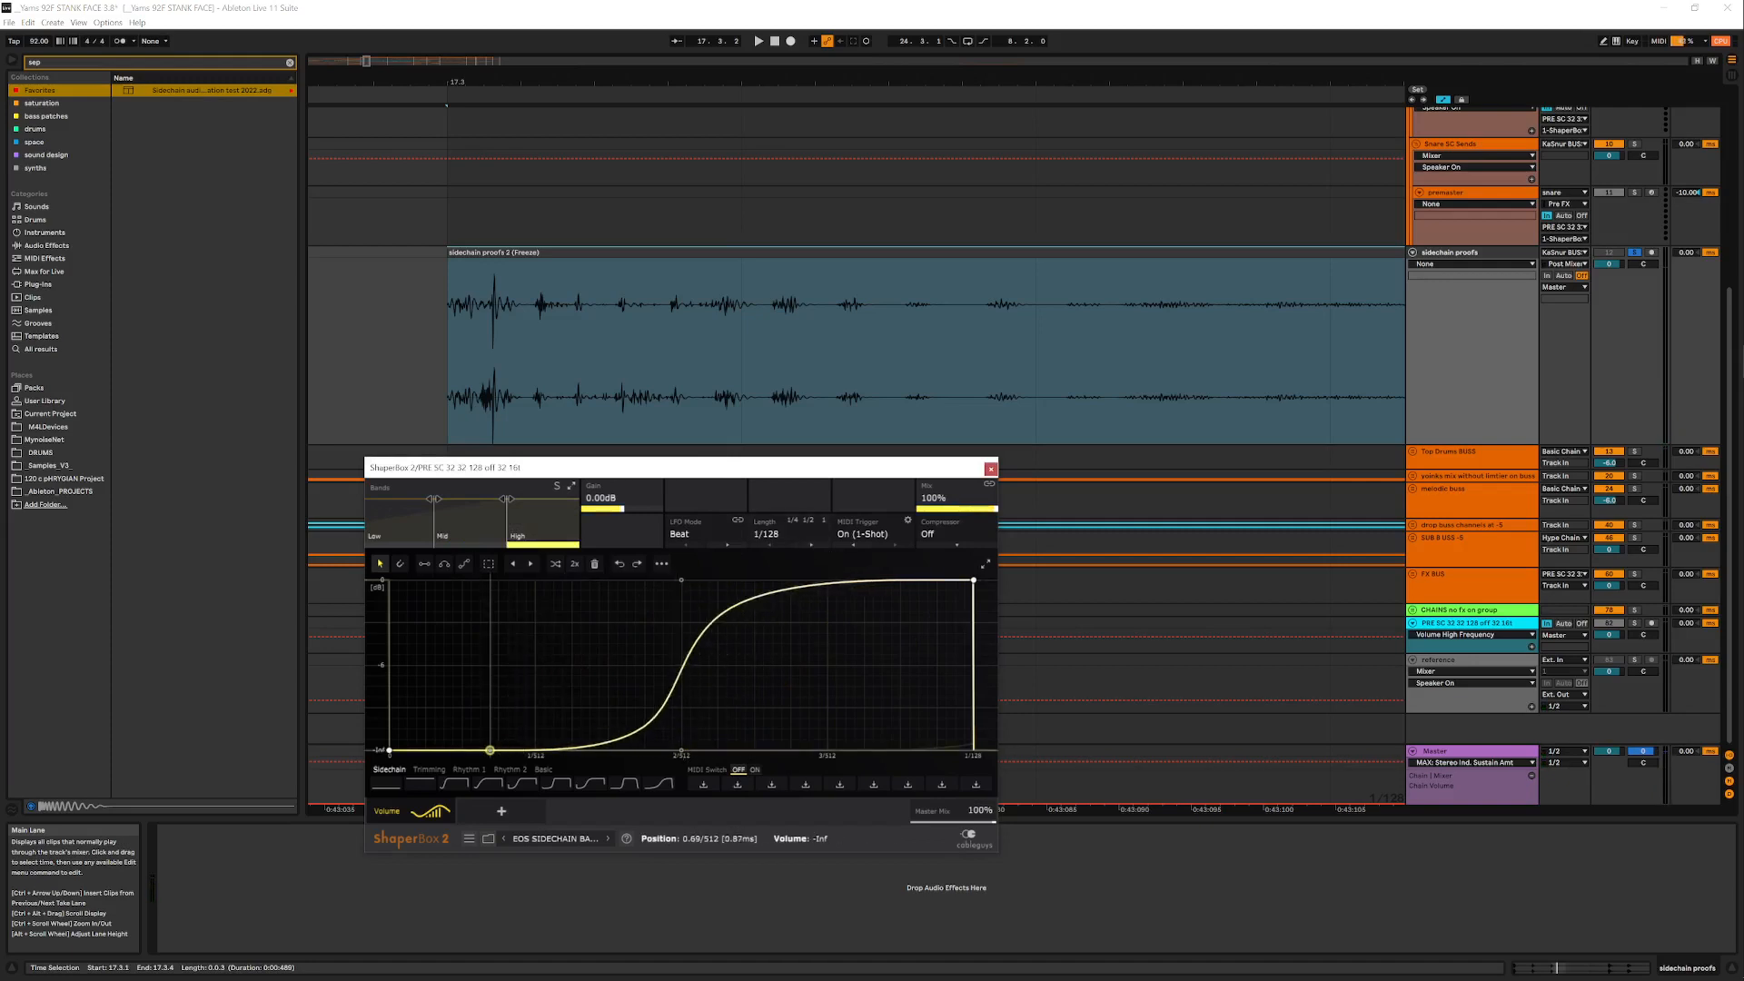
drag(682, 750, 566, 750)
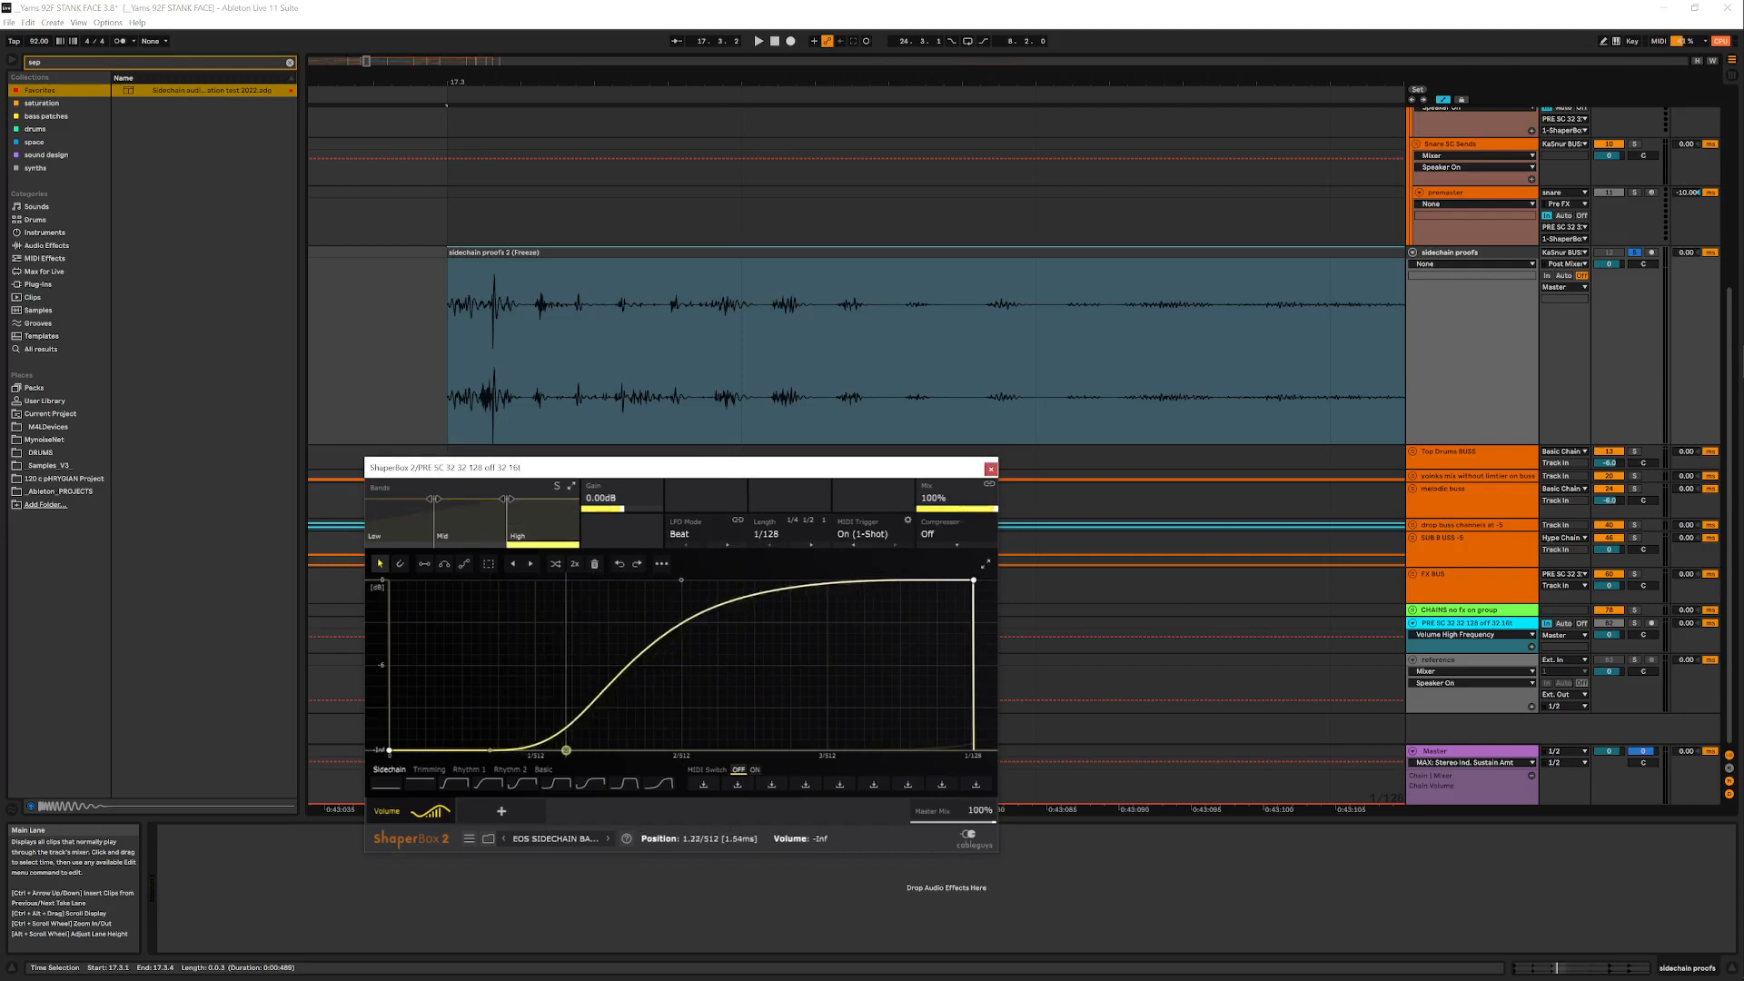
Unsolo the sidechain proofs track and play the full mix from the third kick clip
click(1632, 255)
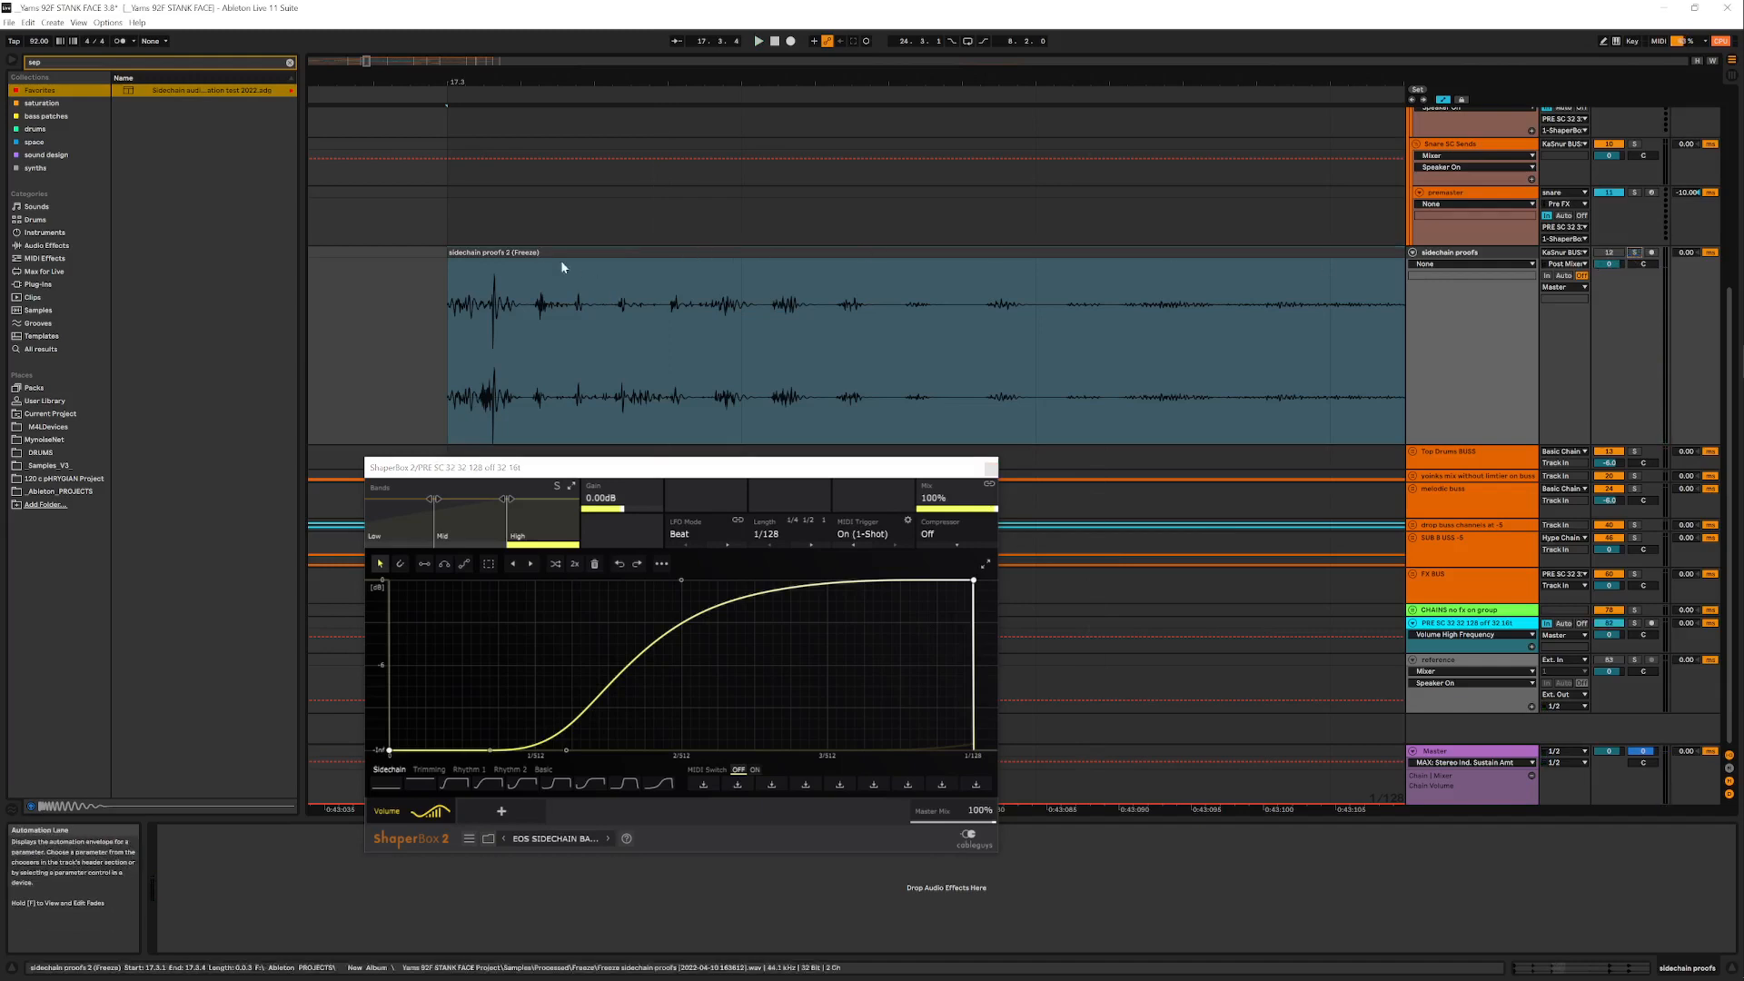
key(space)
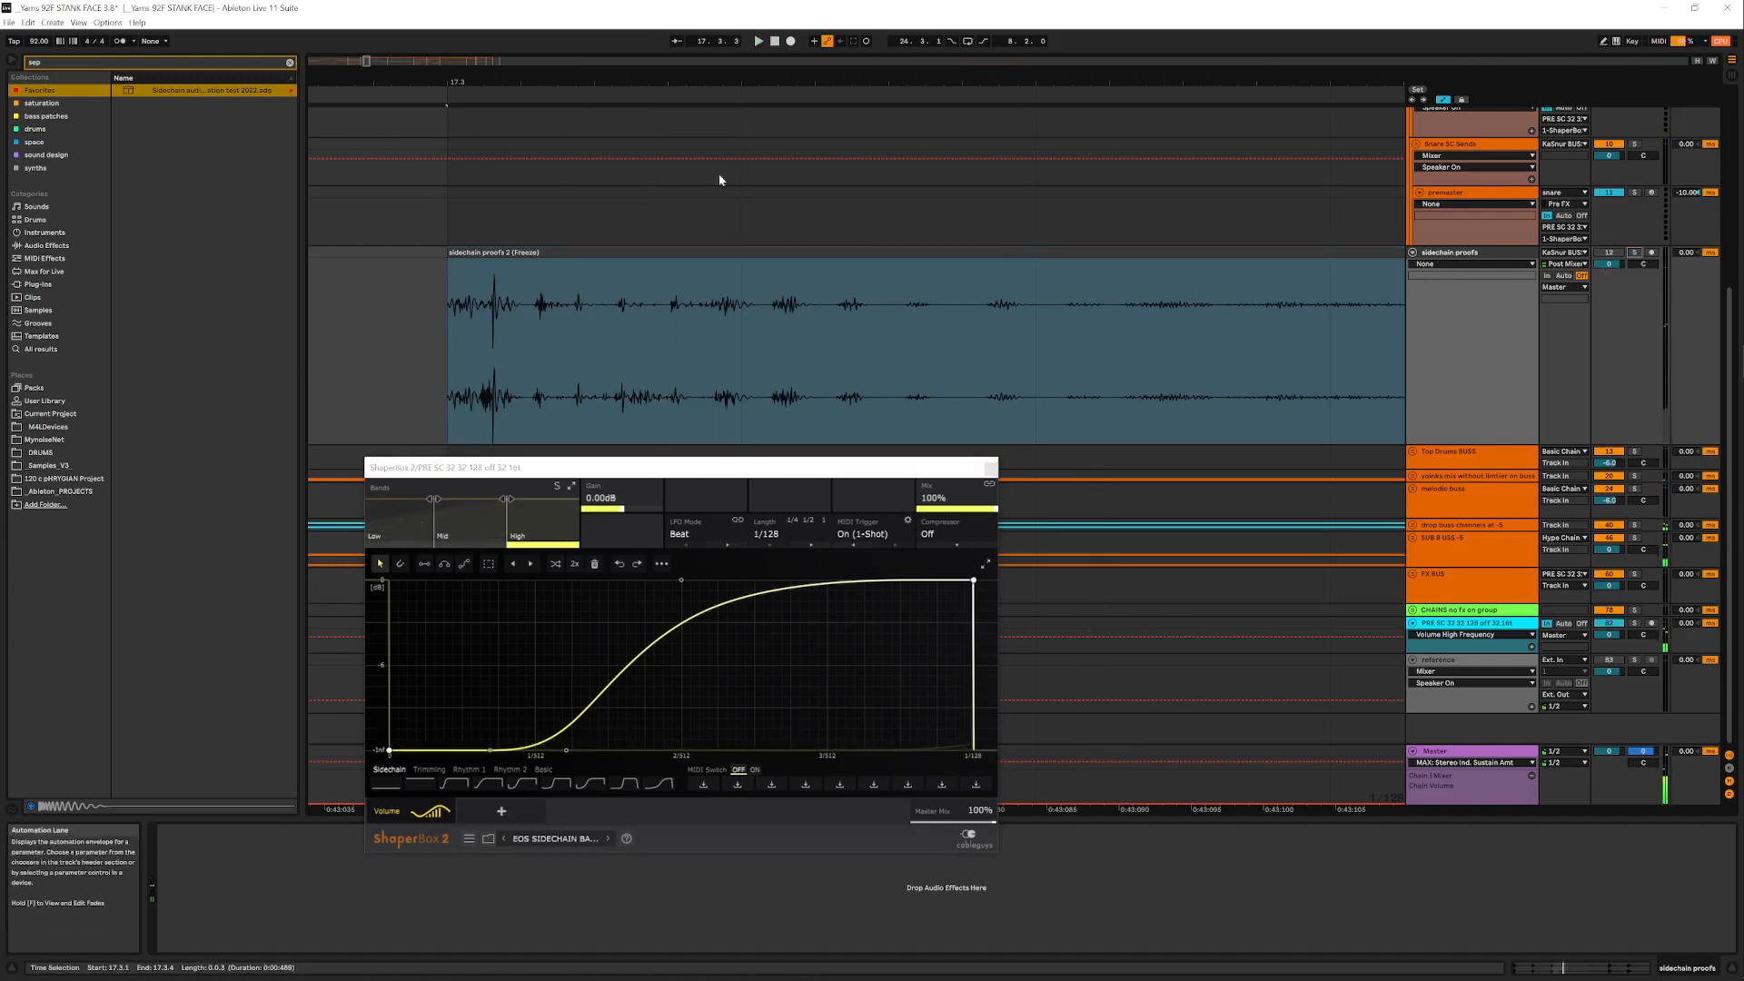
drag(568, 82, 567, 11)
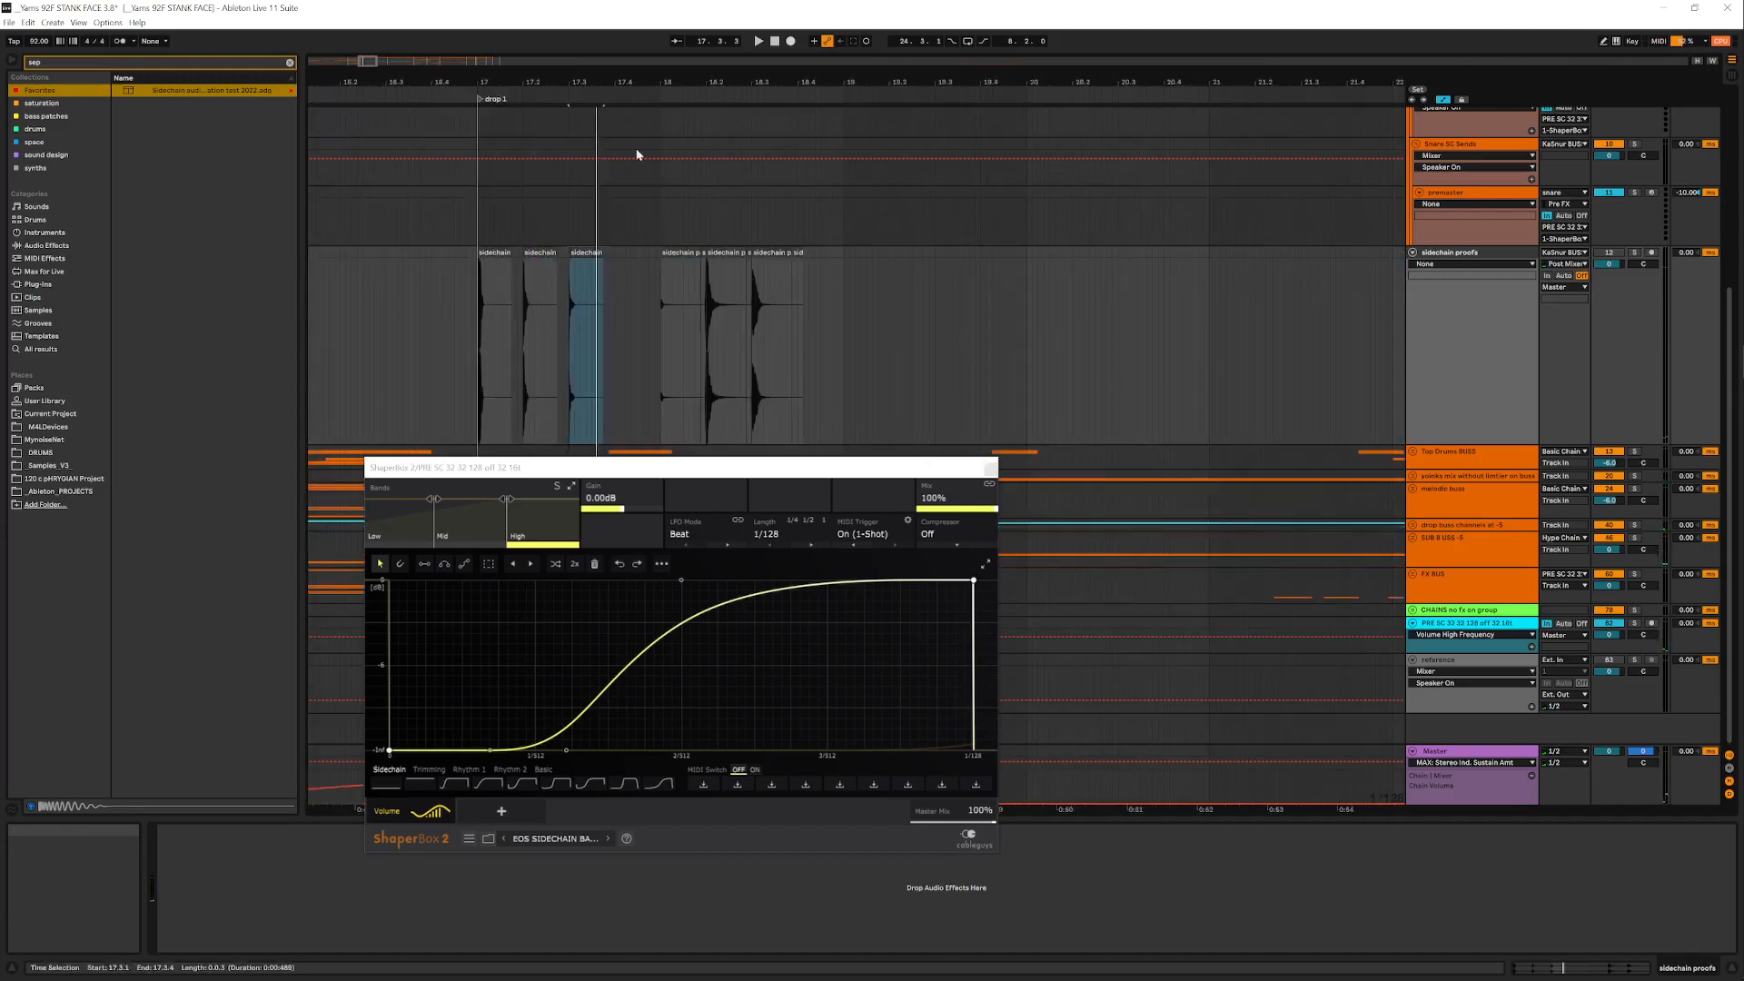
Select the first kick clip, show the Low band and play the drop from bar 17 several times to check the sidechain
click(491, 276)
scroll(1460, 211, up, 4)
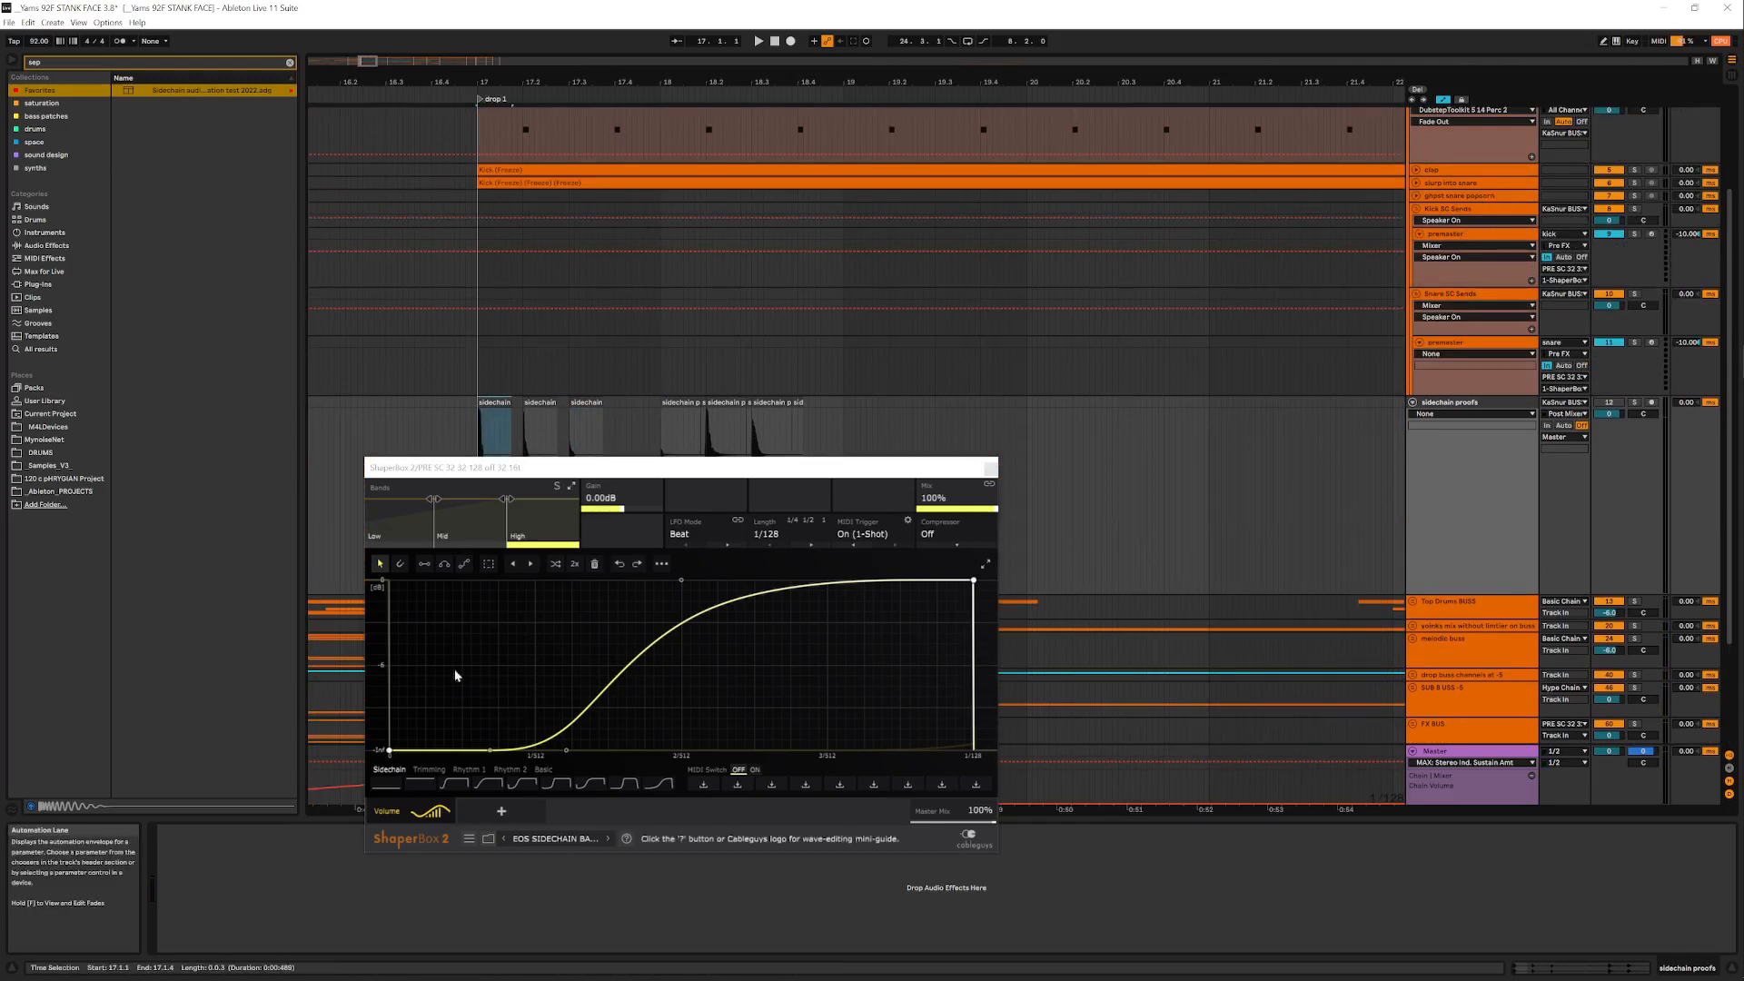
click(399, 519)
key(space)
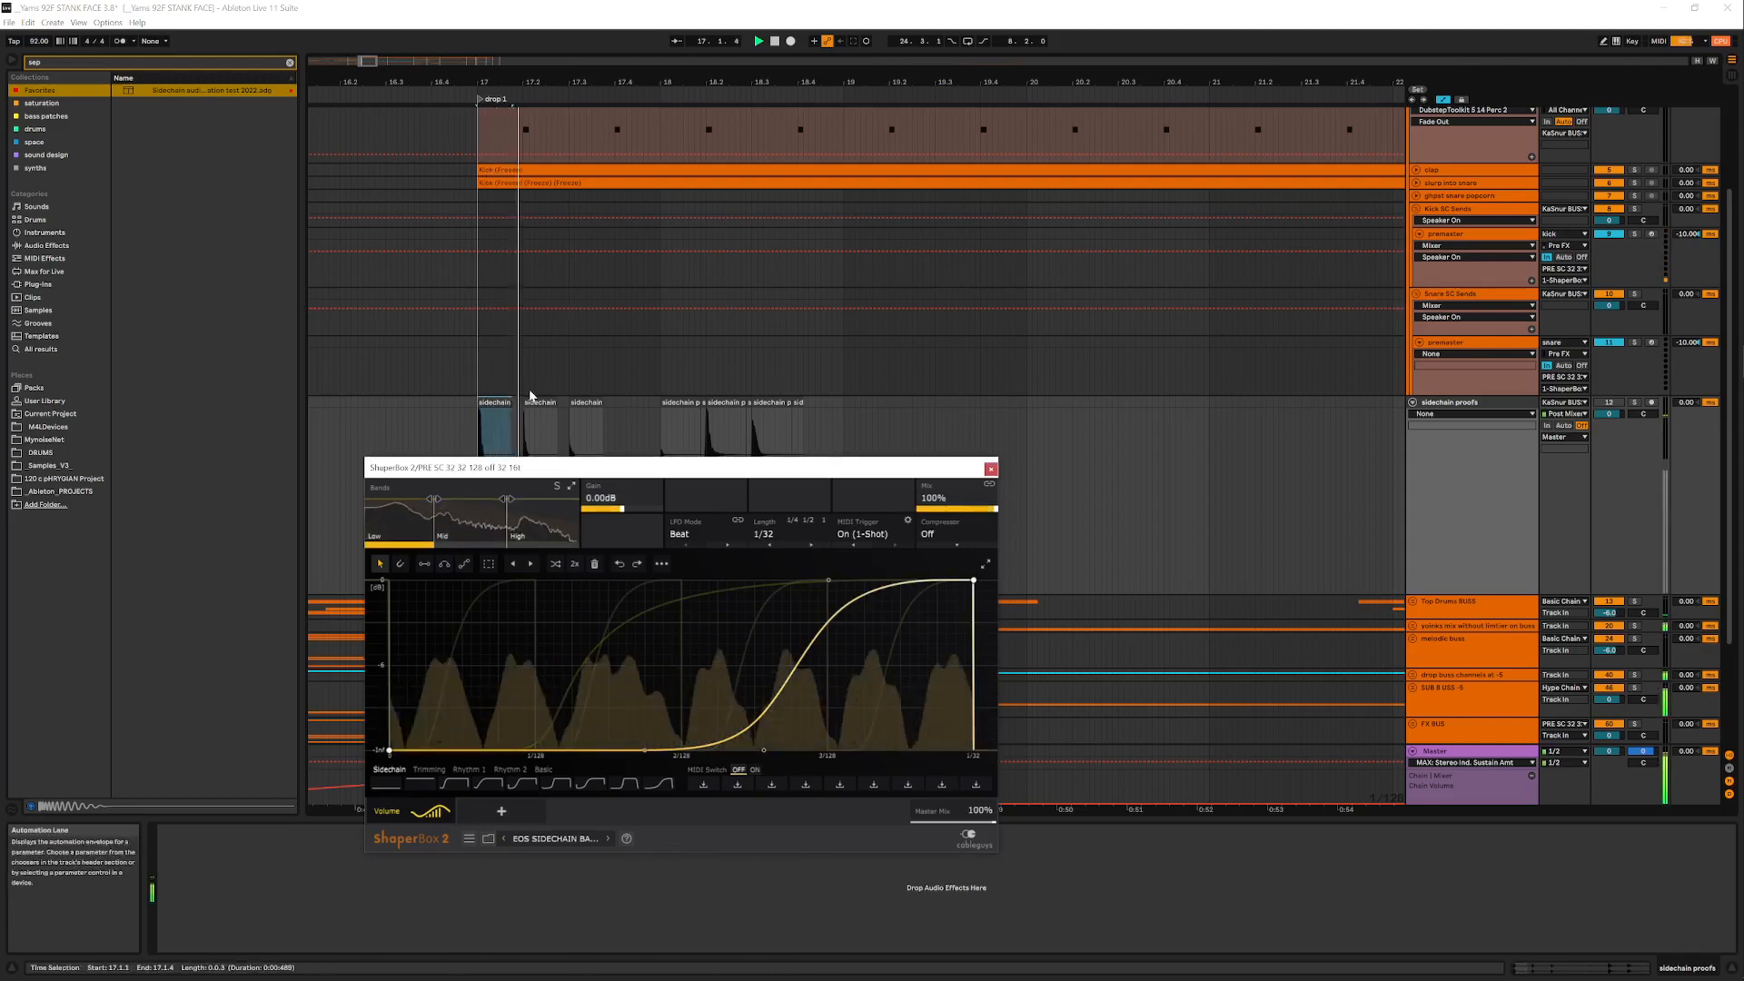
key(space)
key(space)
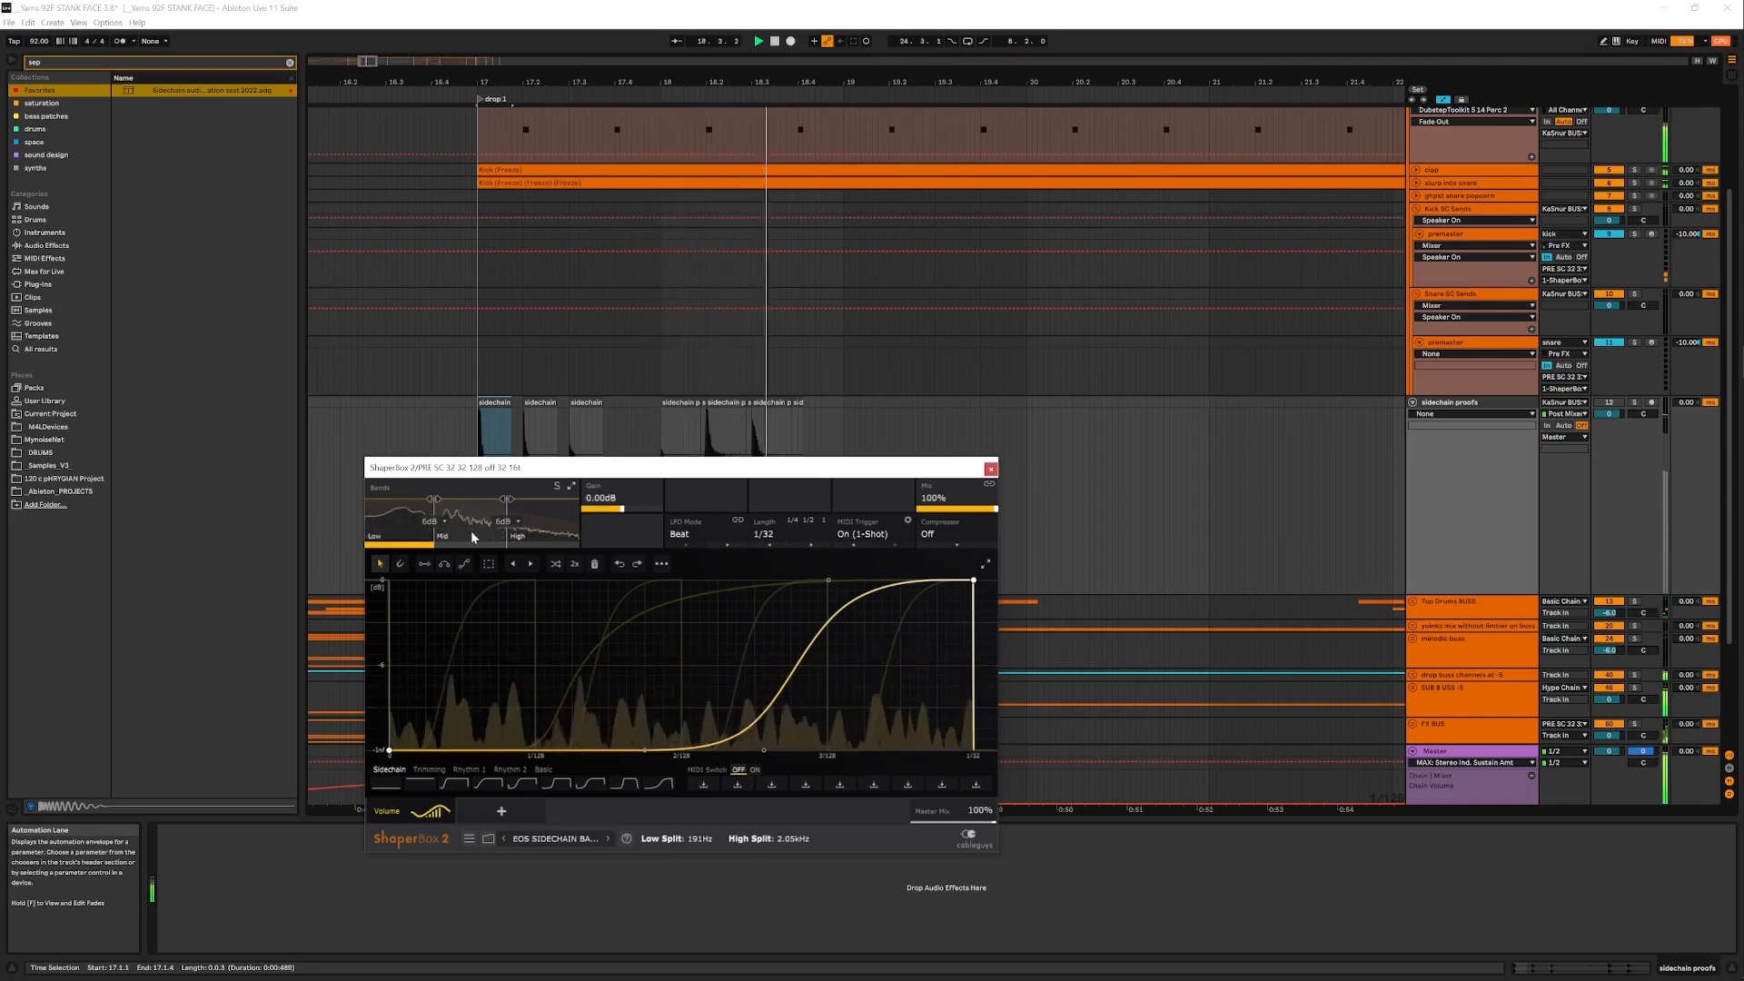
key(space)
key(space)
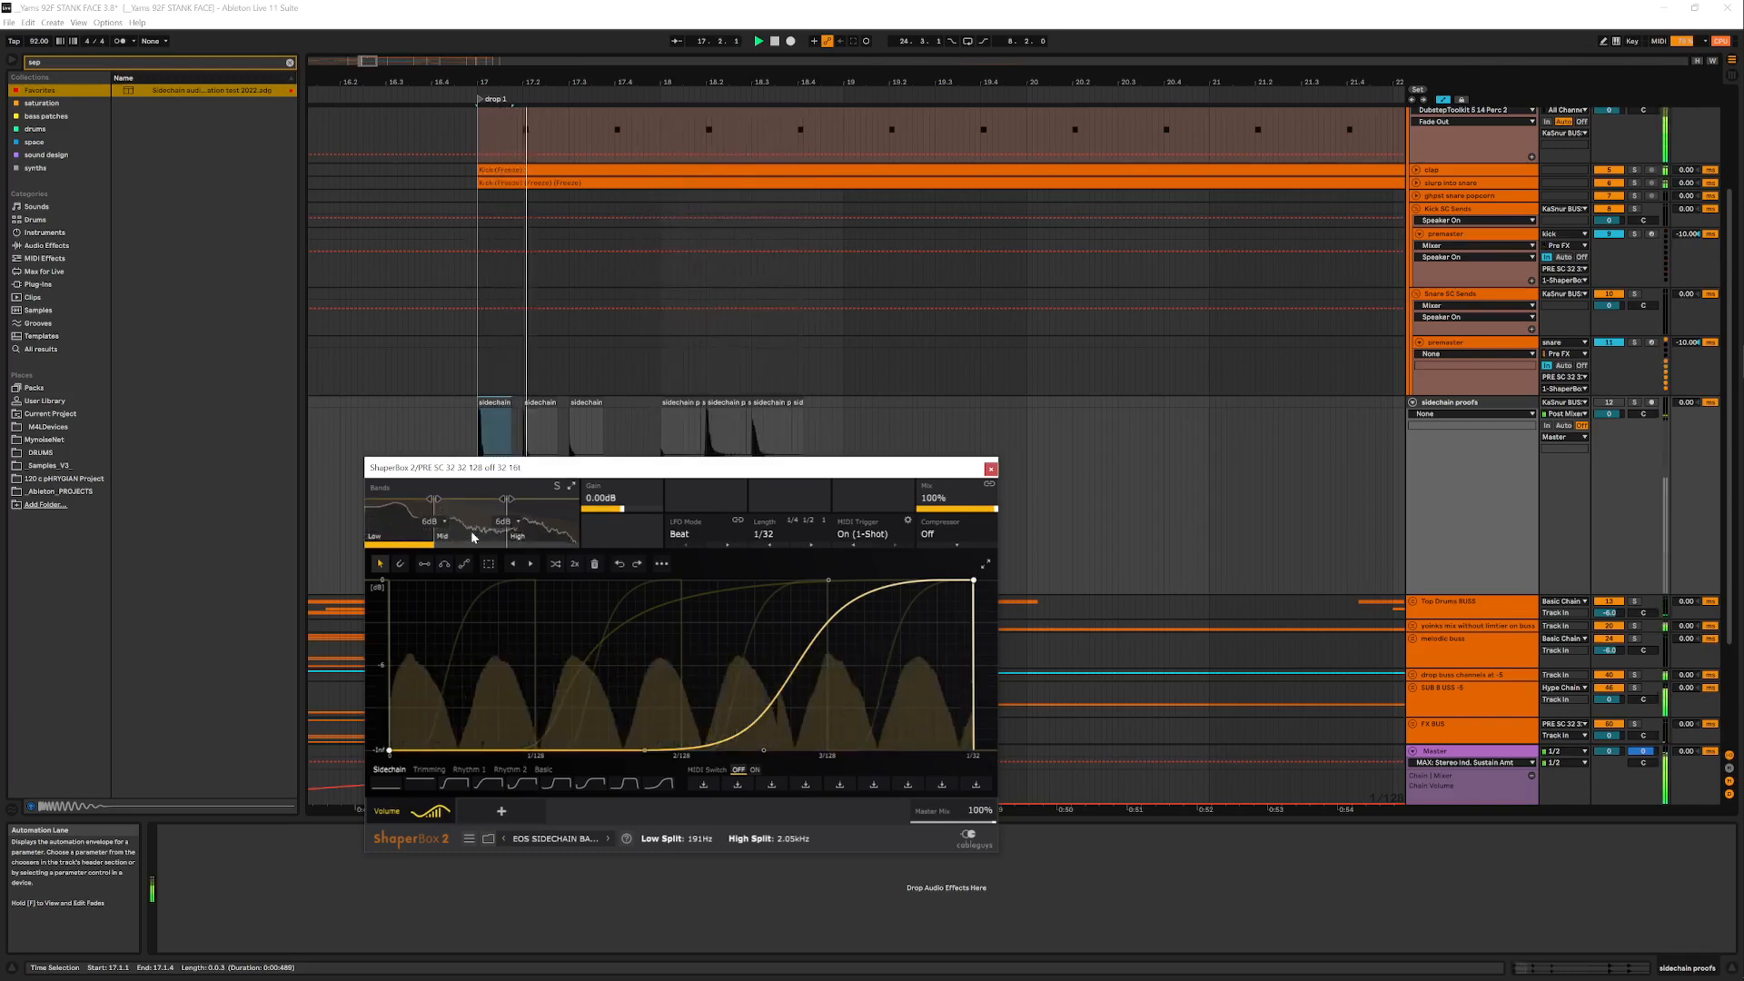
key(space)
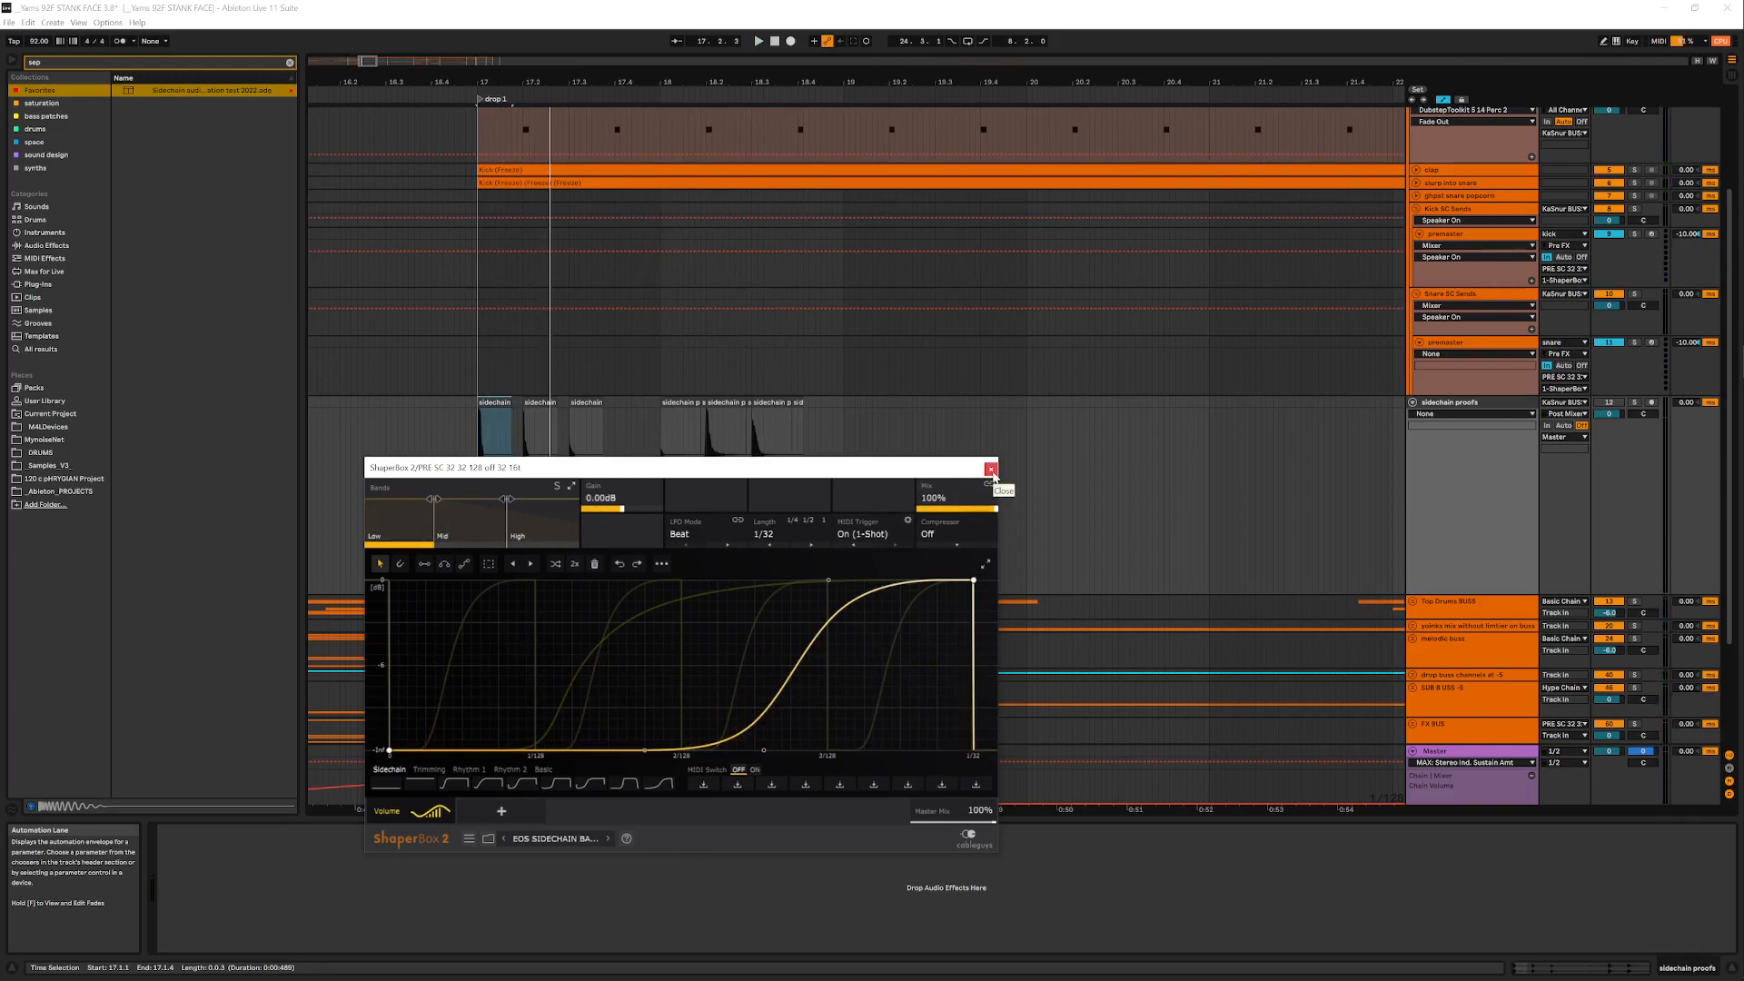
Close the ShaperBox 2 window and select the sidechain proofs track
click(1227, 454)
click(991, 468)
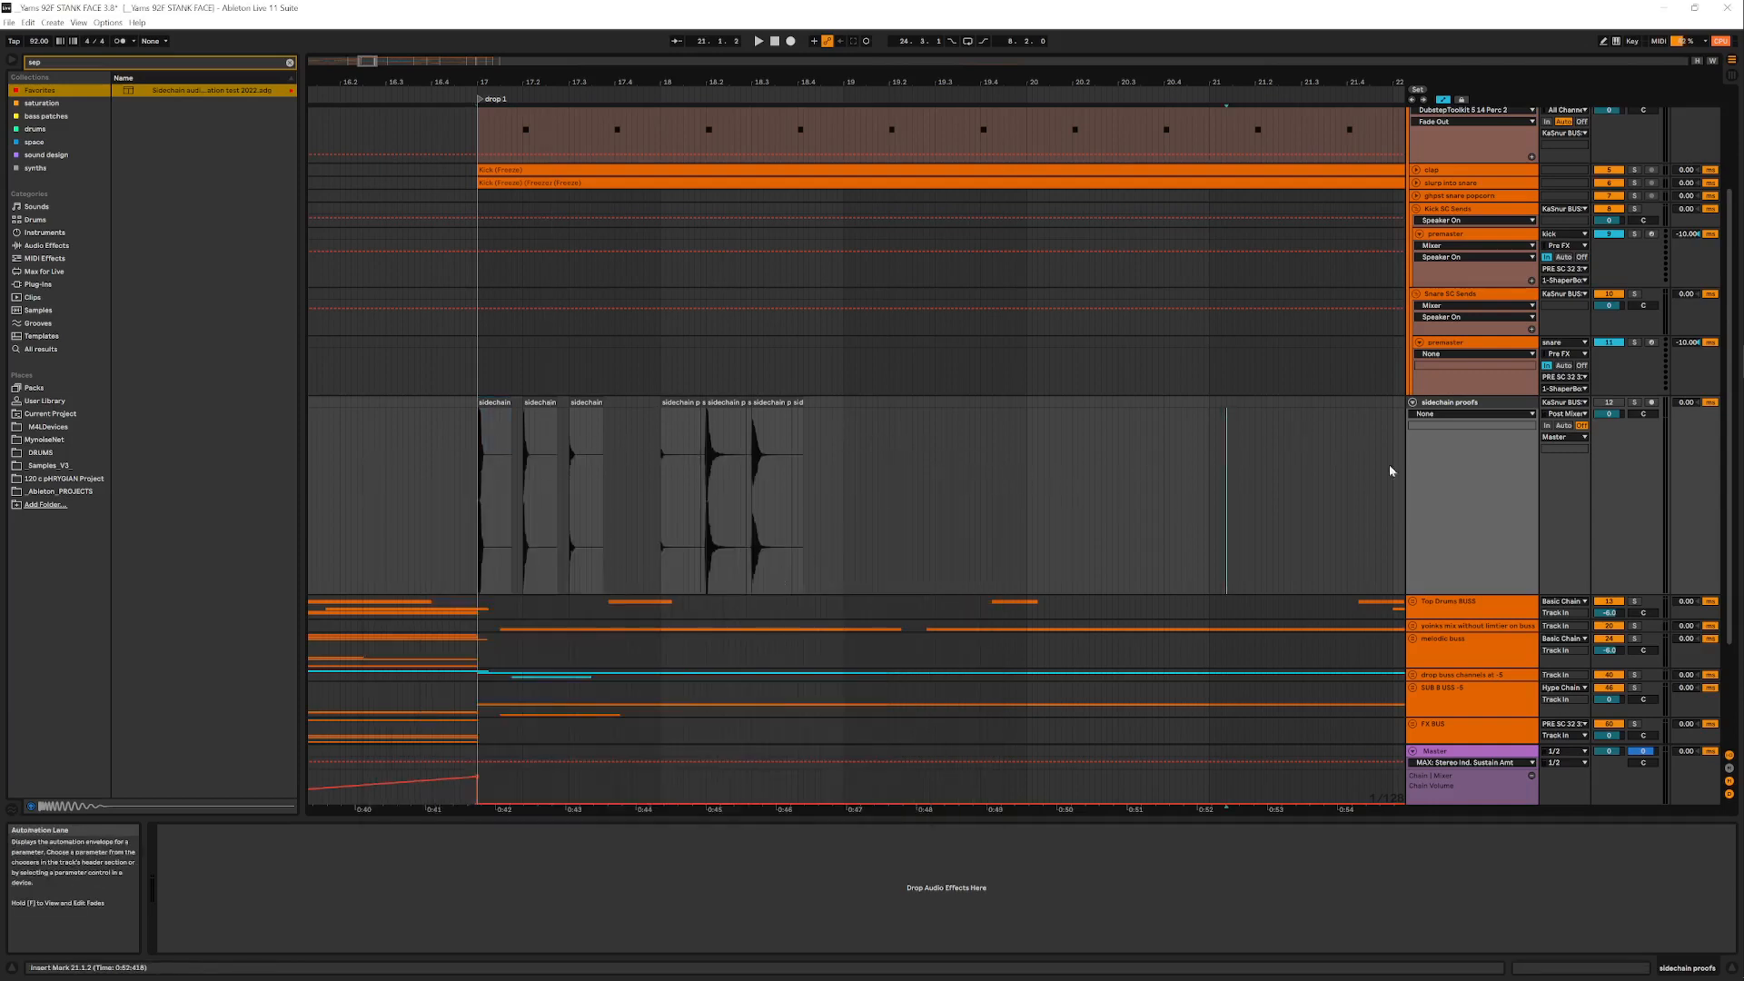
click(1415, 487)
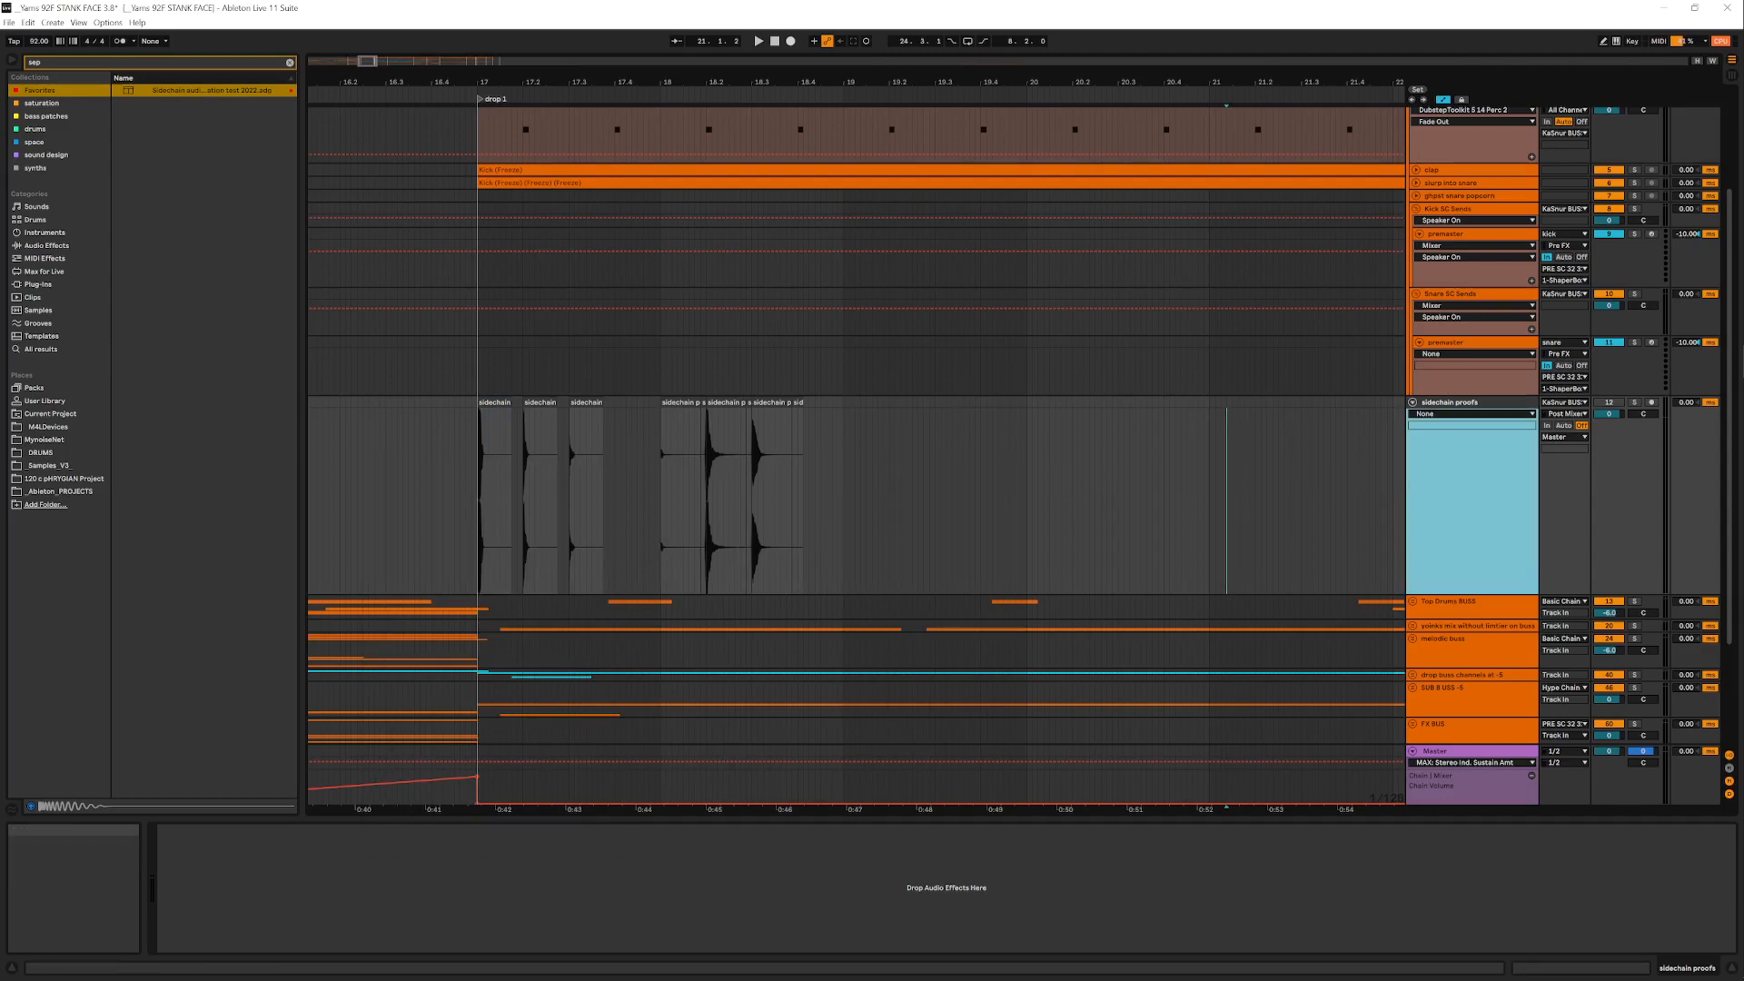